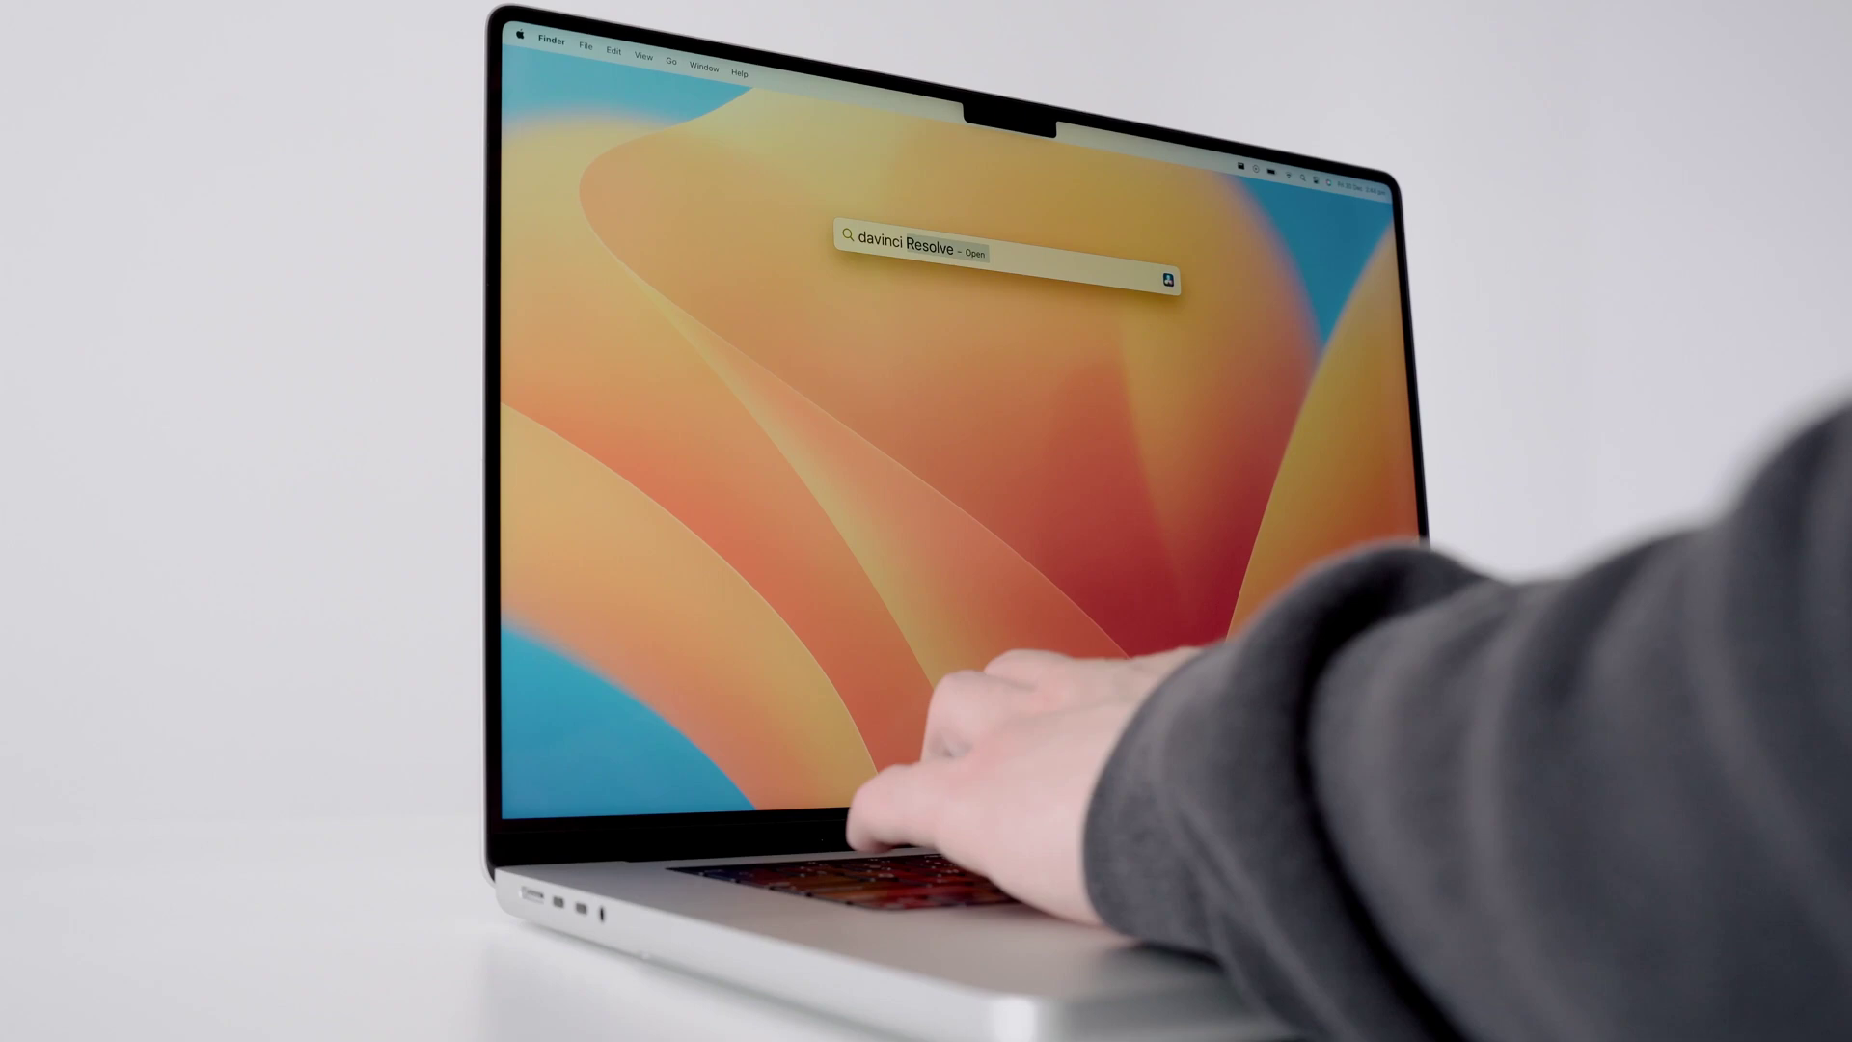
From Spotlight, launch DaVinci Resolve and run the Start Timer shortcut.
{"action": "type", "text": "resolve"}
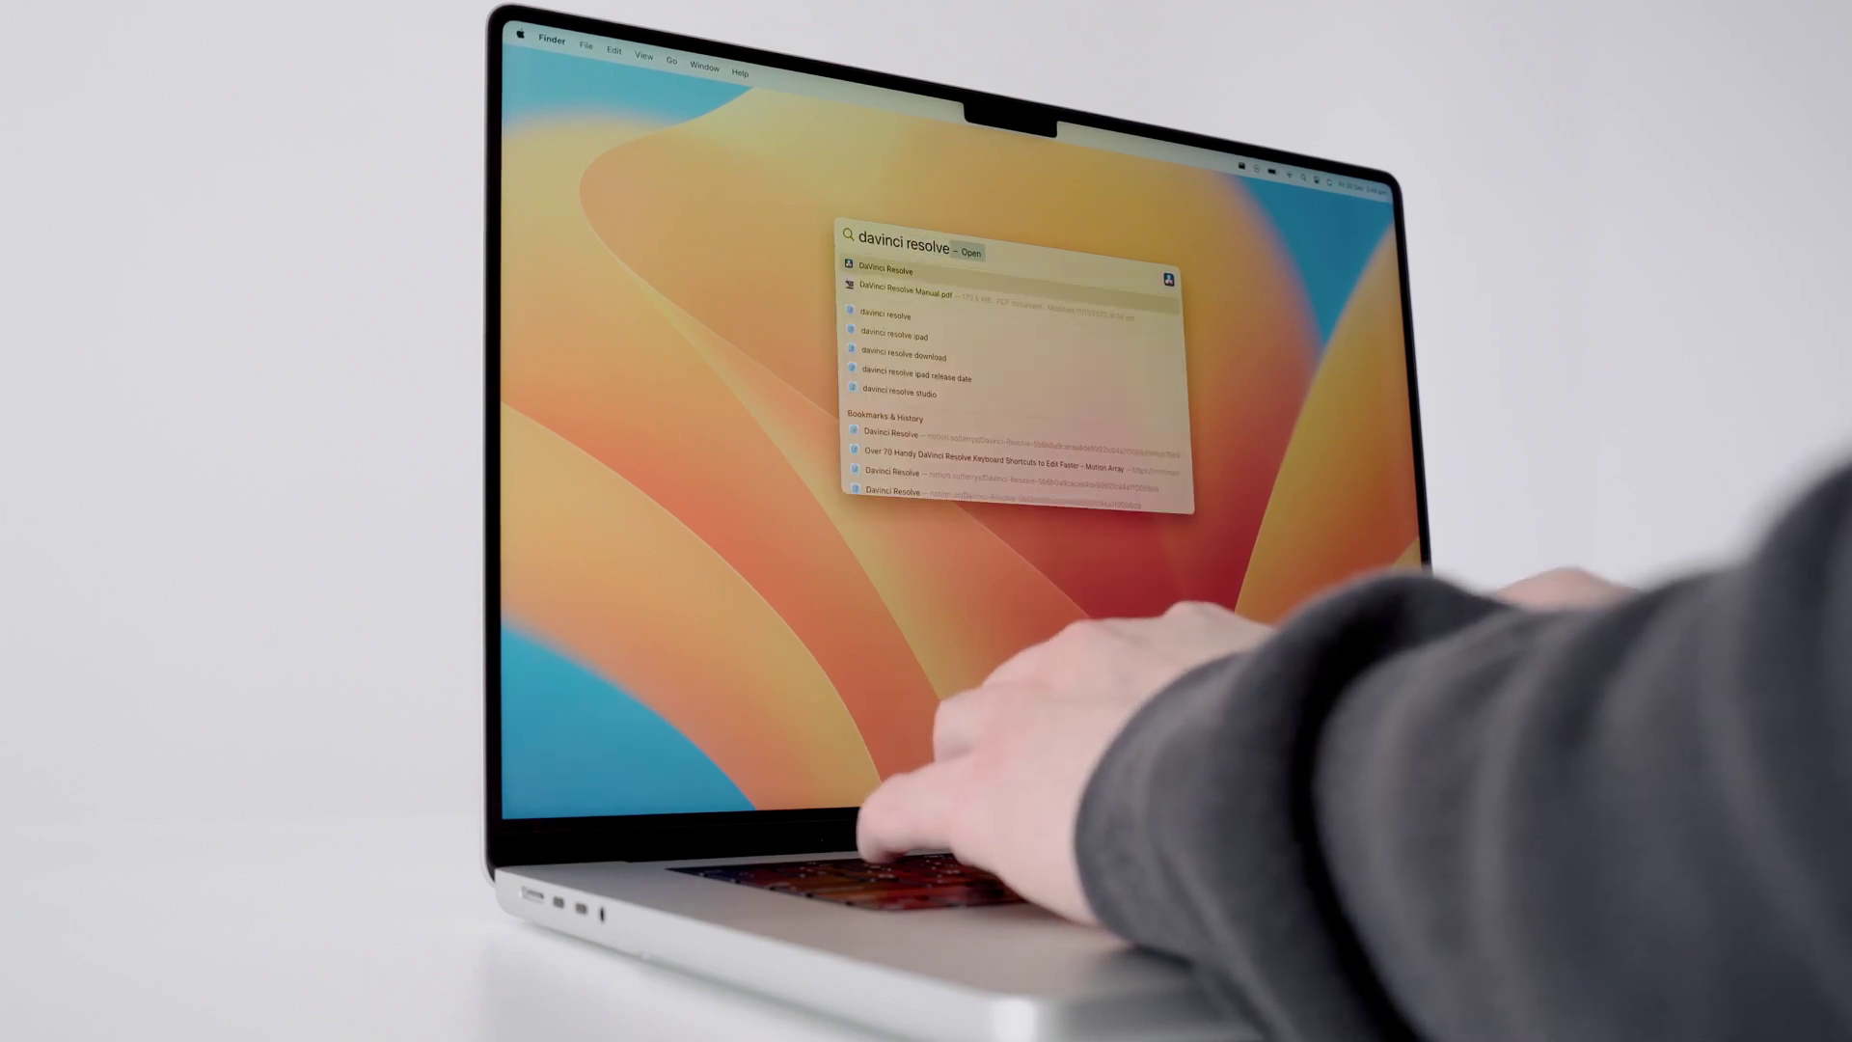
{"action": "key", "text": "Return"}
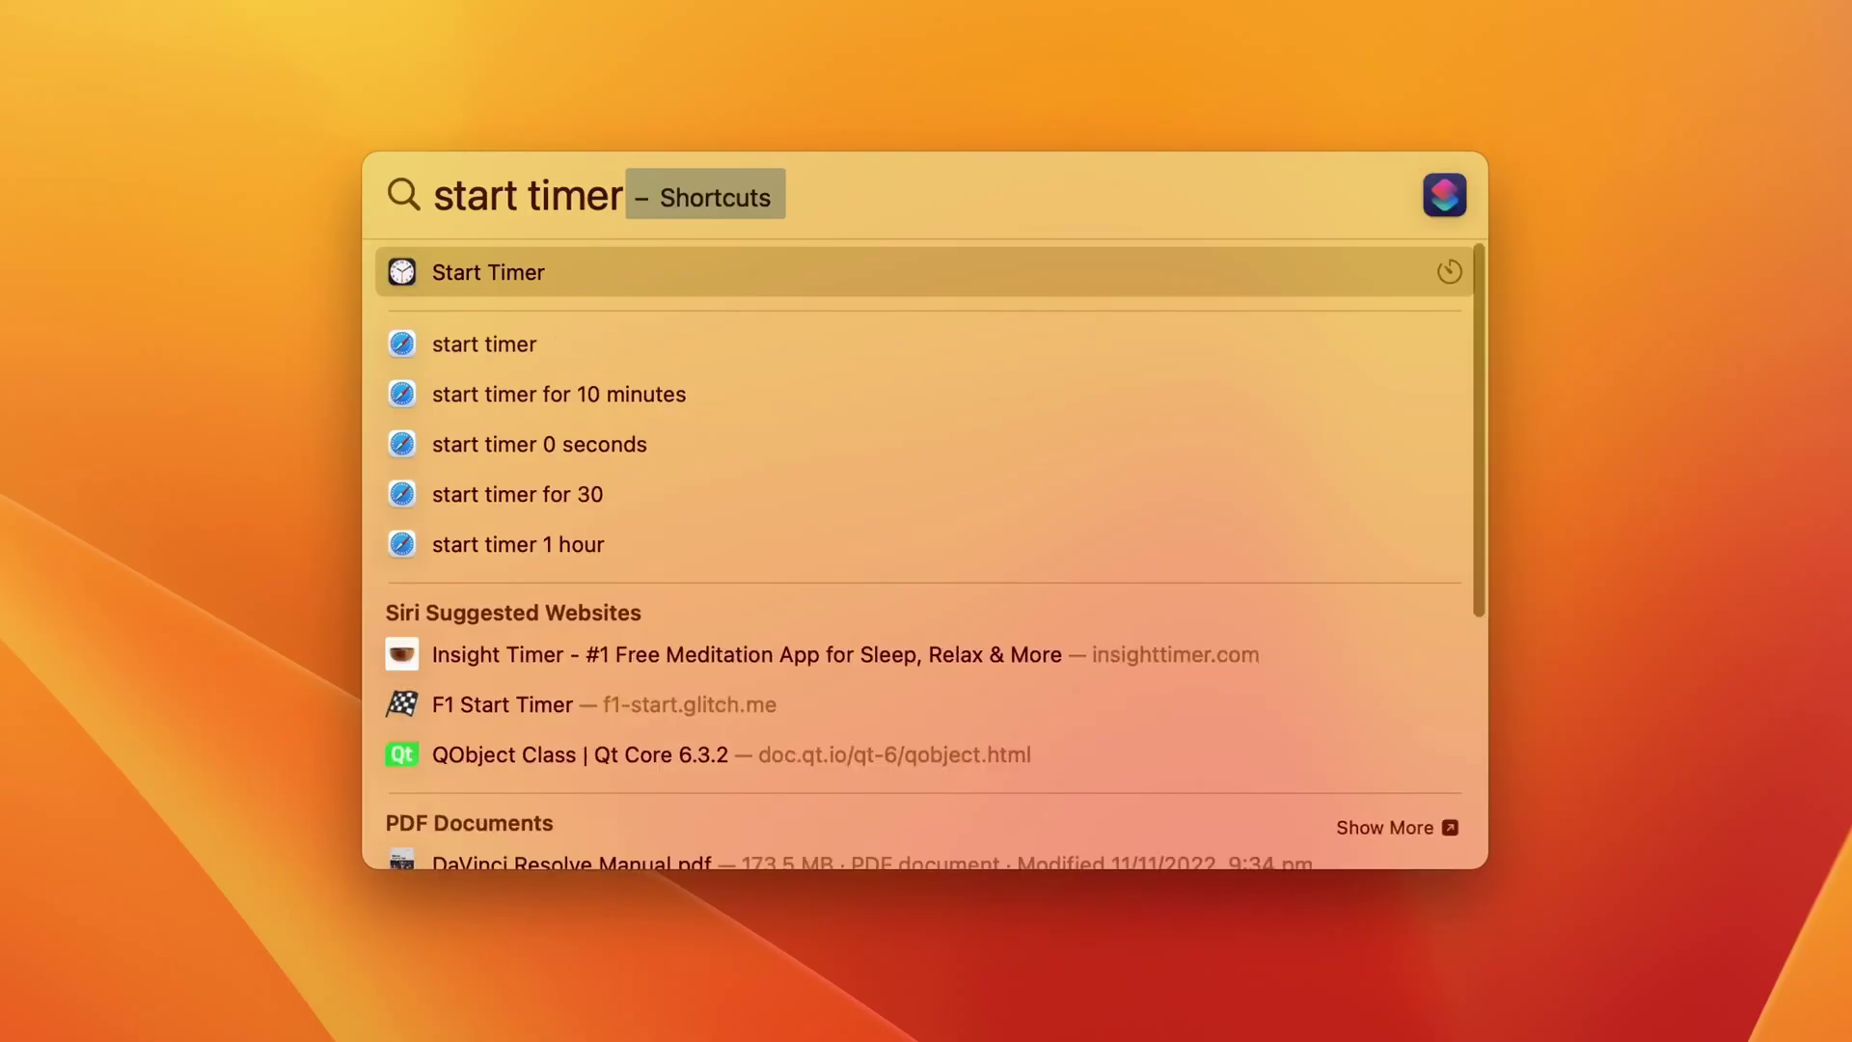
{"action": "key", "text": "Return"}
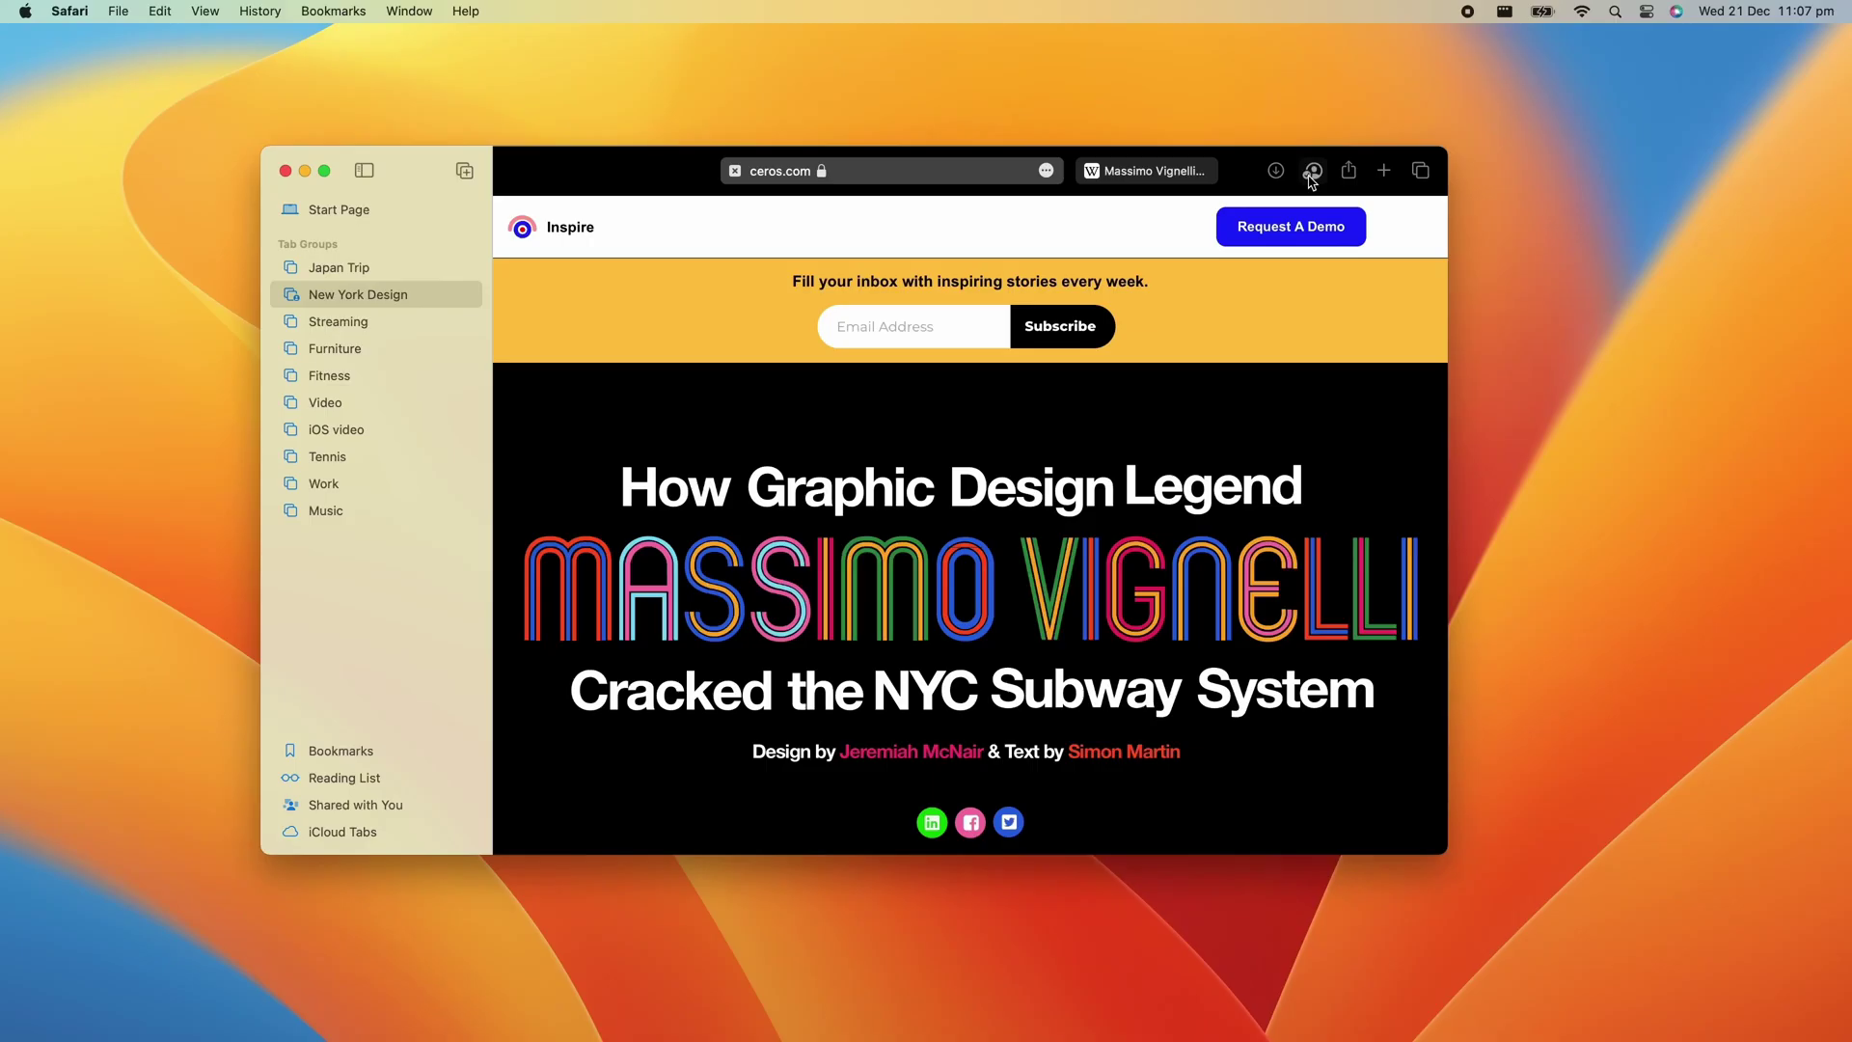
{"action": "left_click", "coordinate": [1313, 171]}
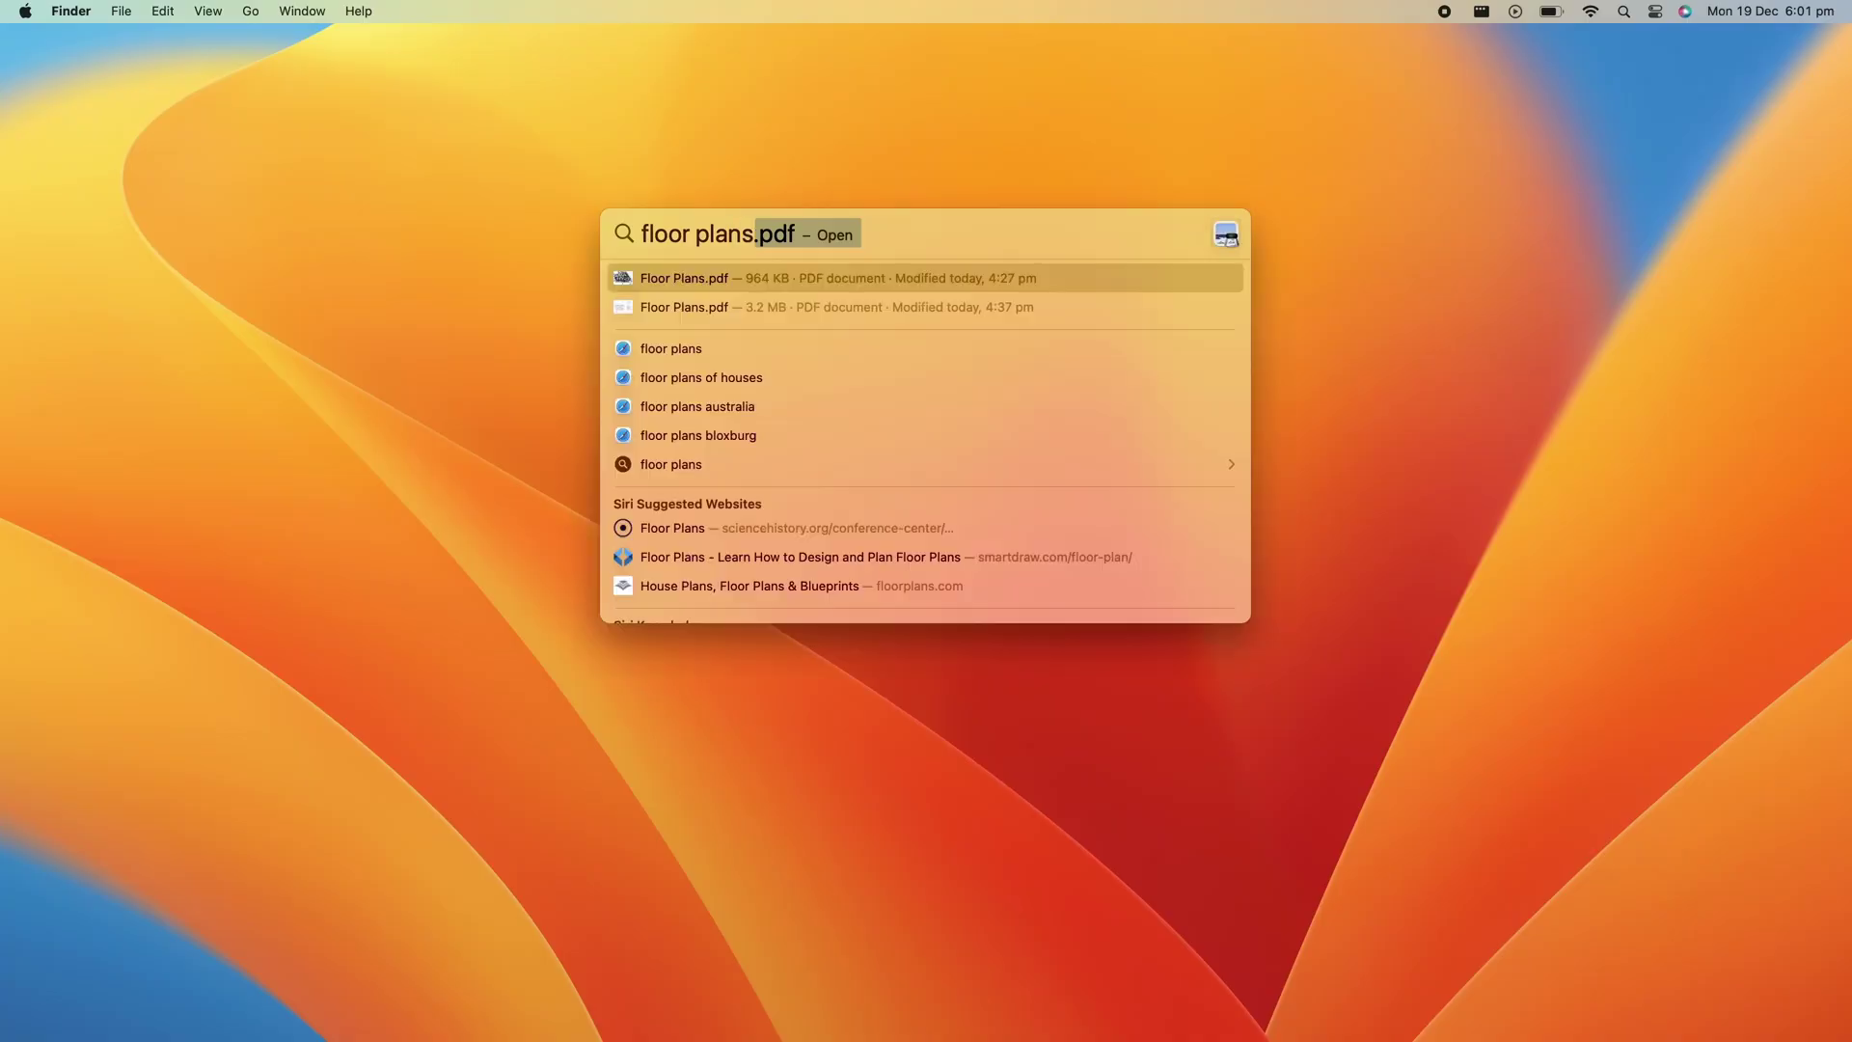
Quick Look the second Floor Plans.pdf result, then search 'floor plans' again and open it.
{"action": "key", "text": "Down"}
{"action": "key", "text": "space"}
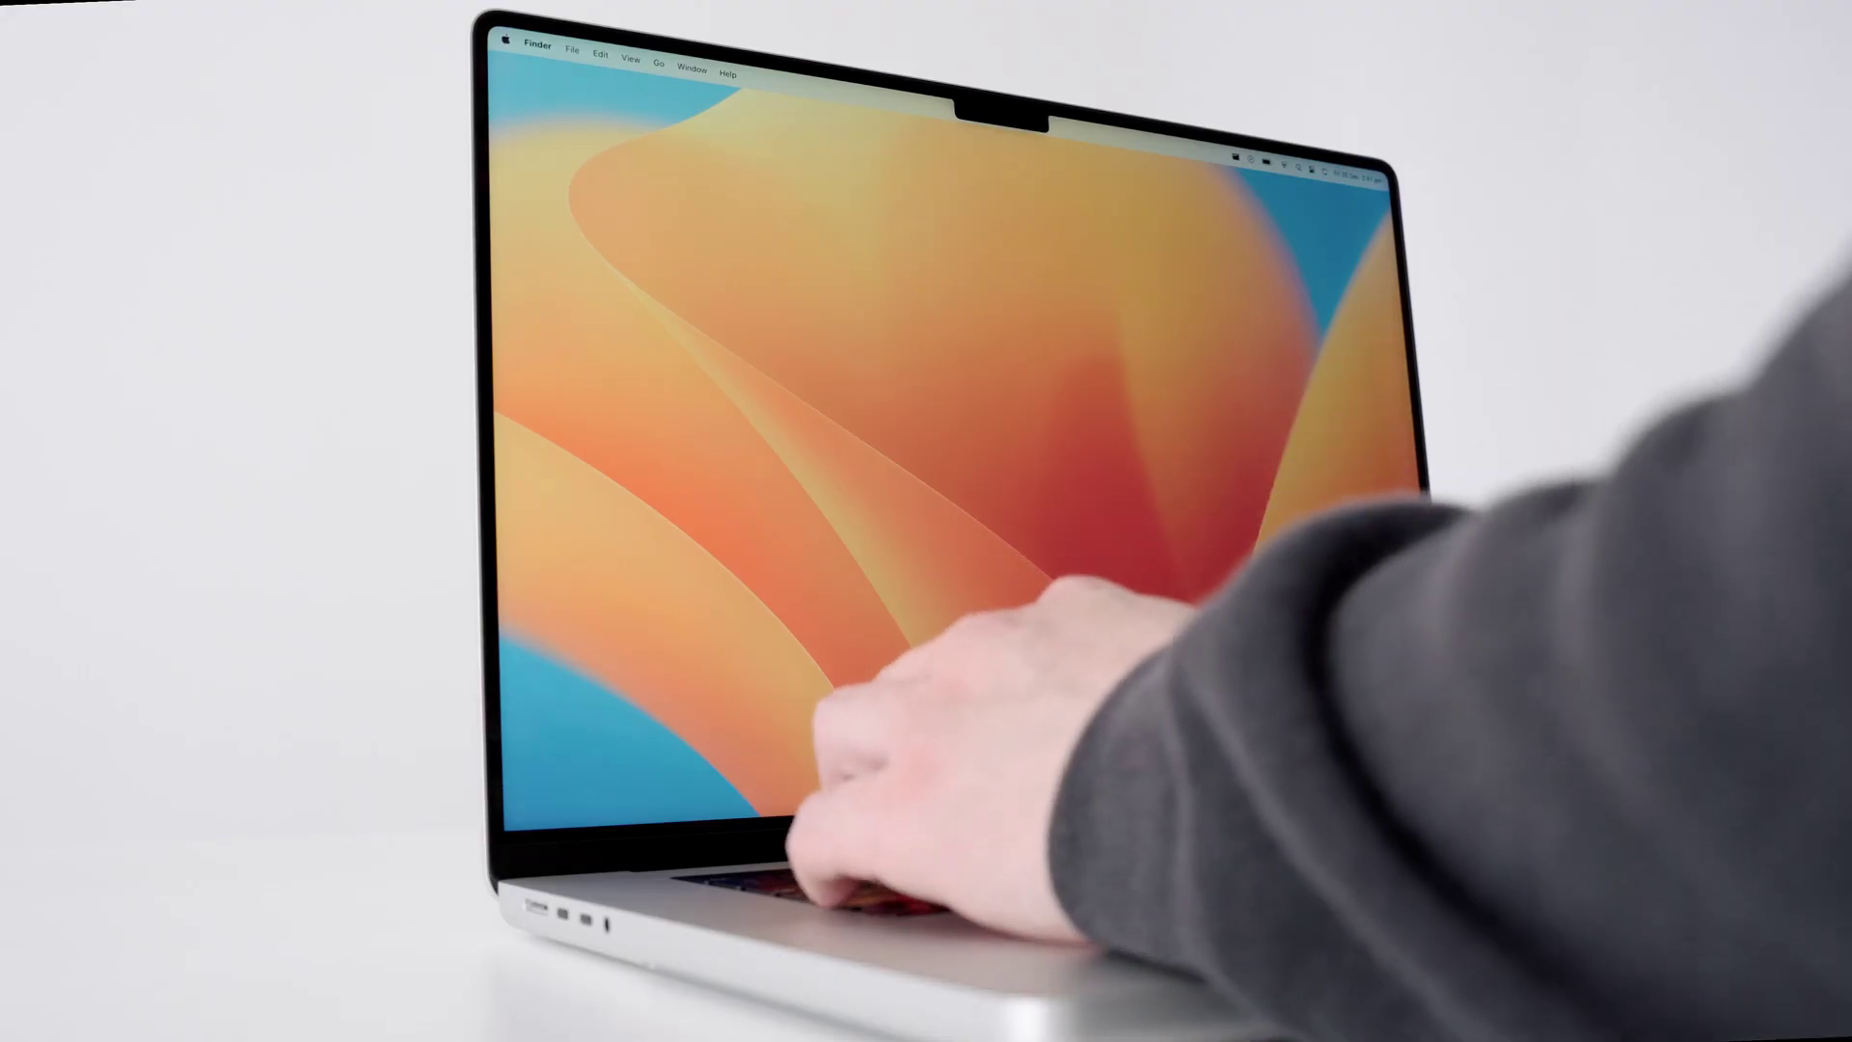
{"action": "key", "text": "super+space"}
{"action": "type", "text": "flo"}
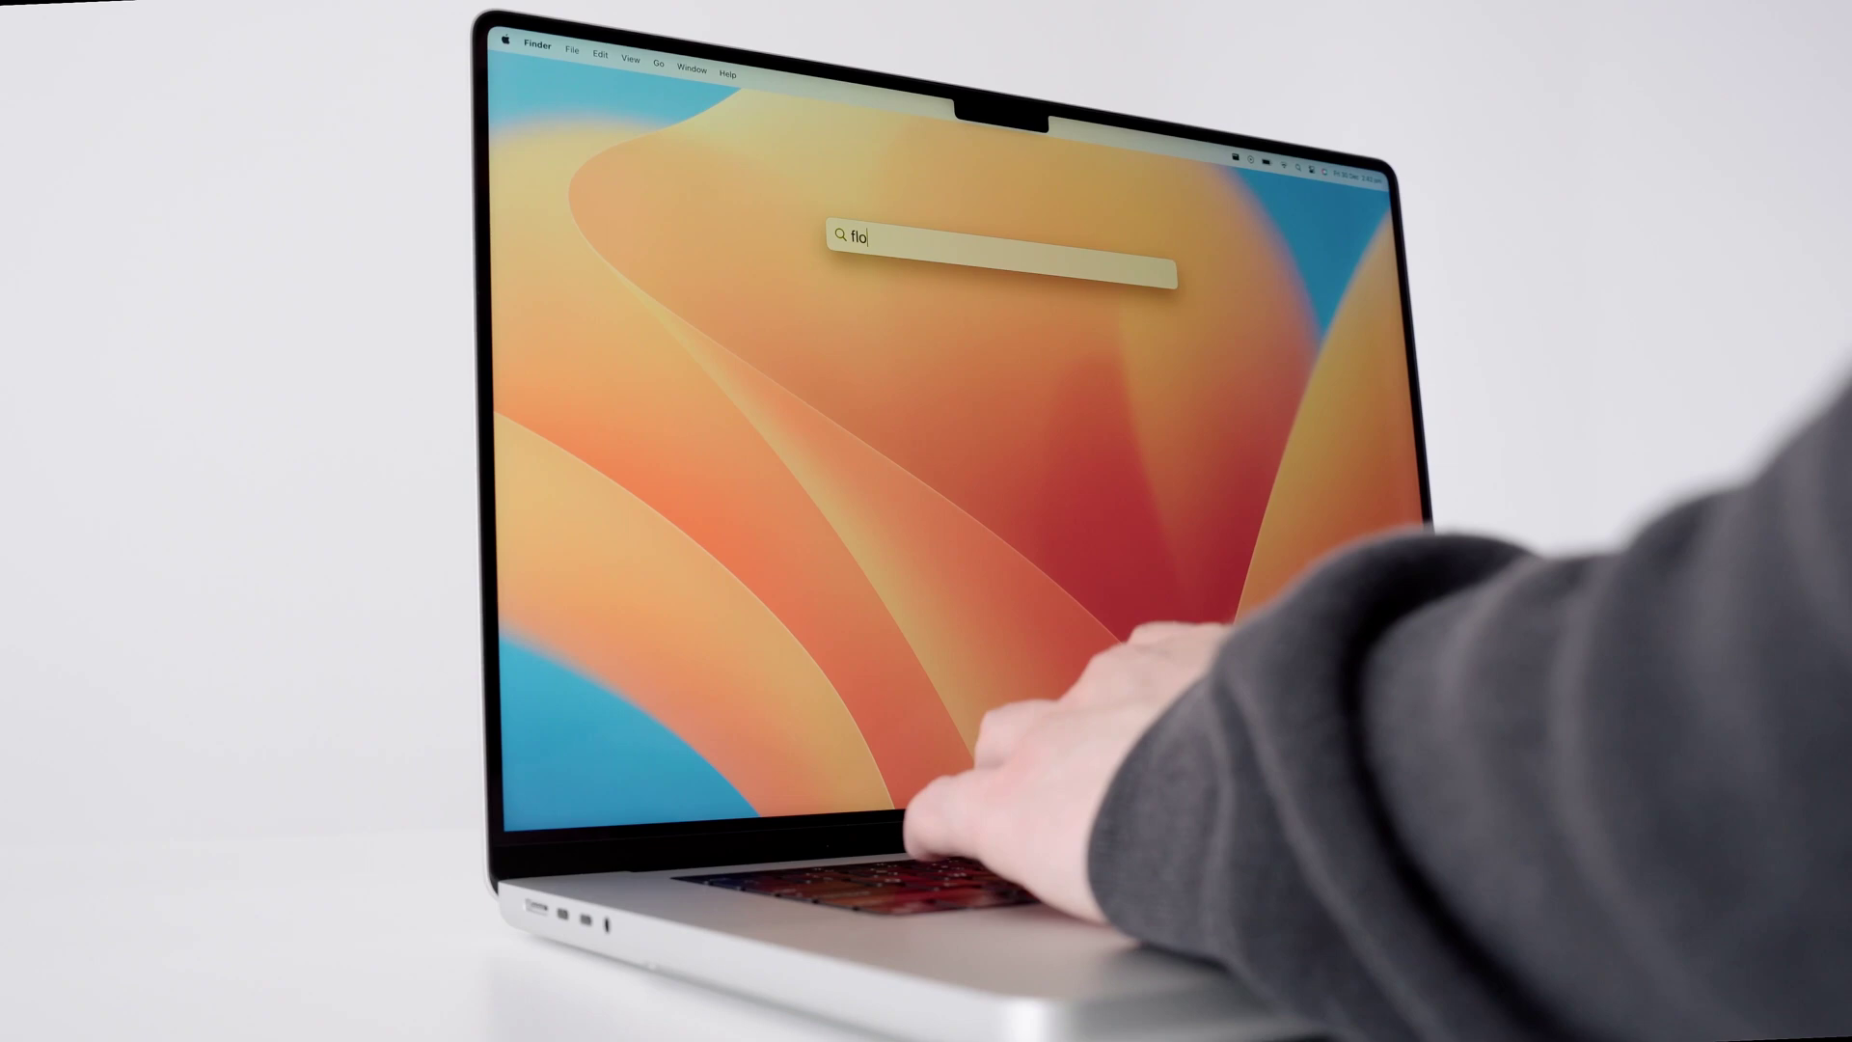
{"action": "type", "text": "or plans"}
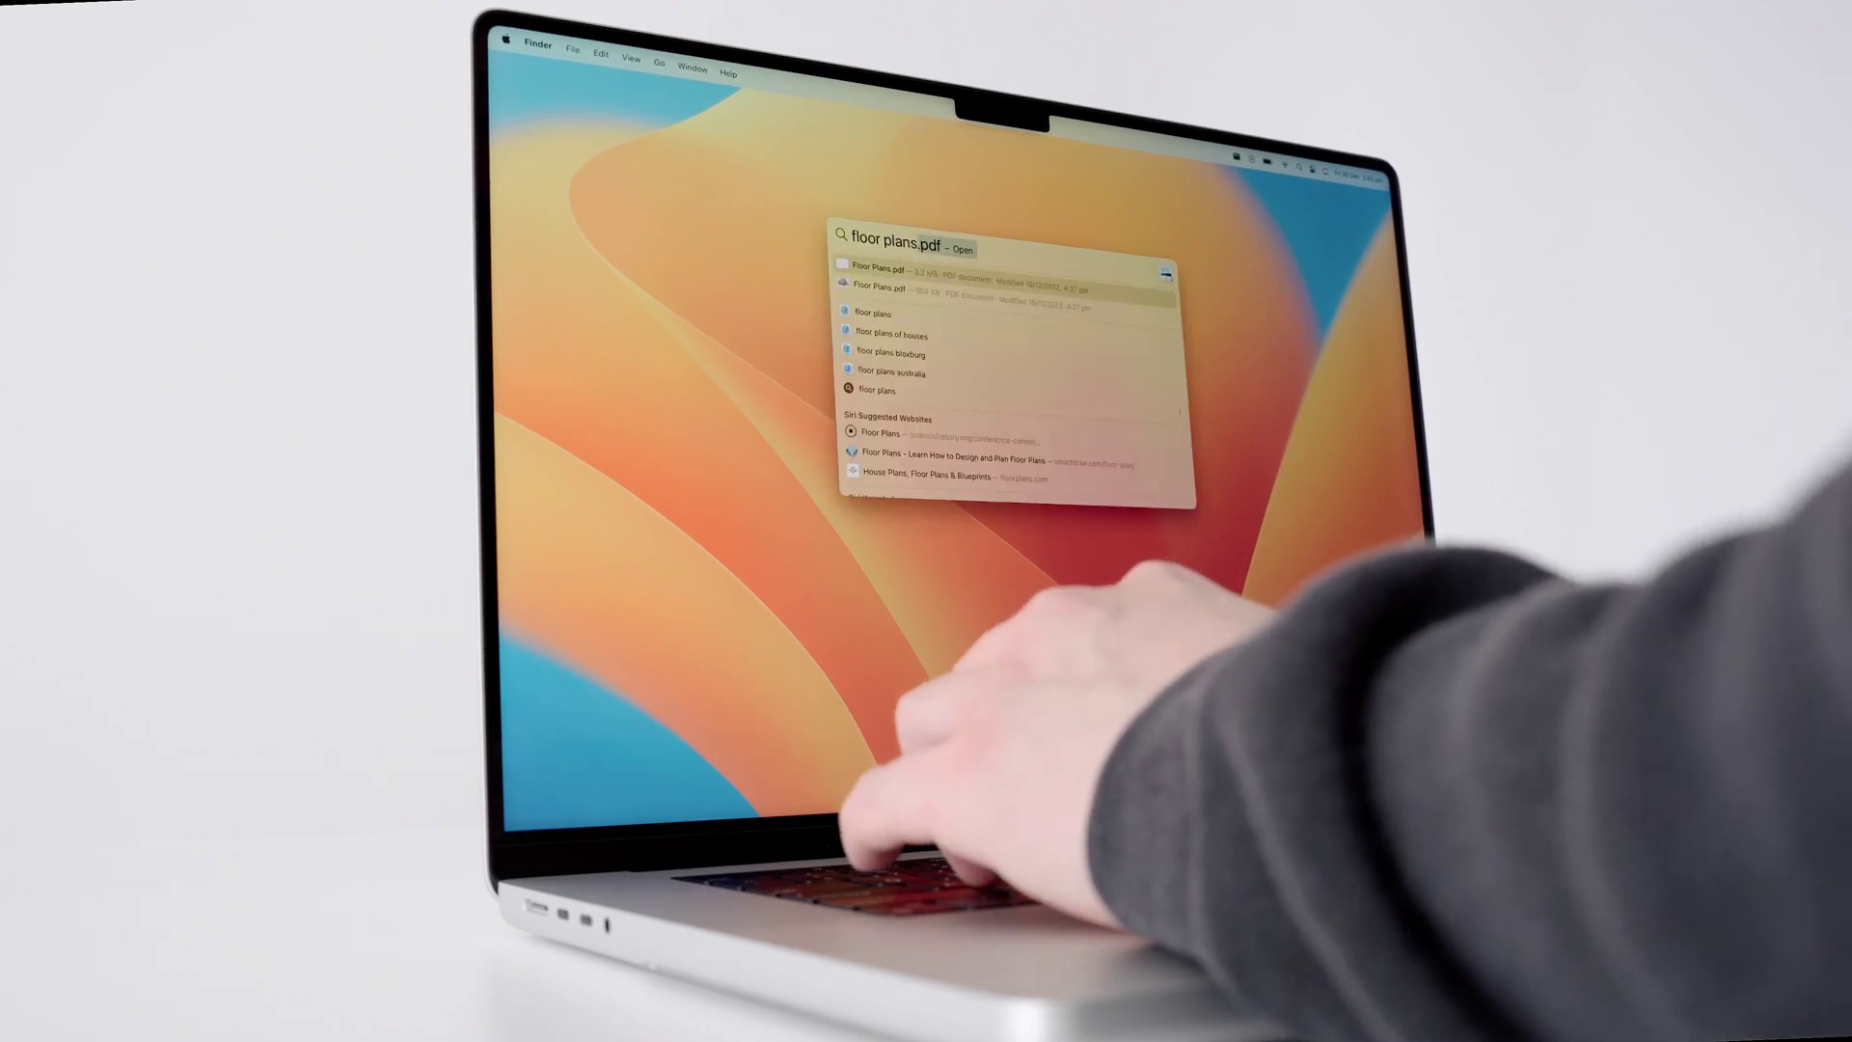
{"action": "key", "text": "Return"}
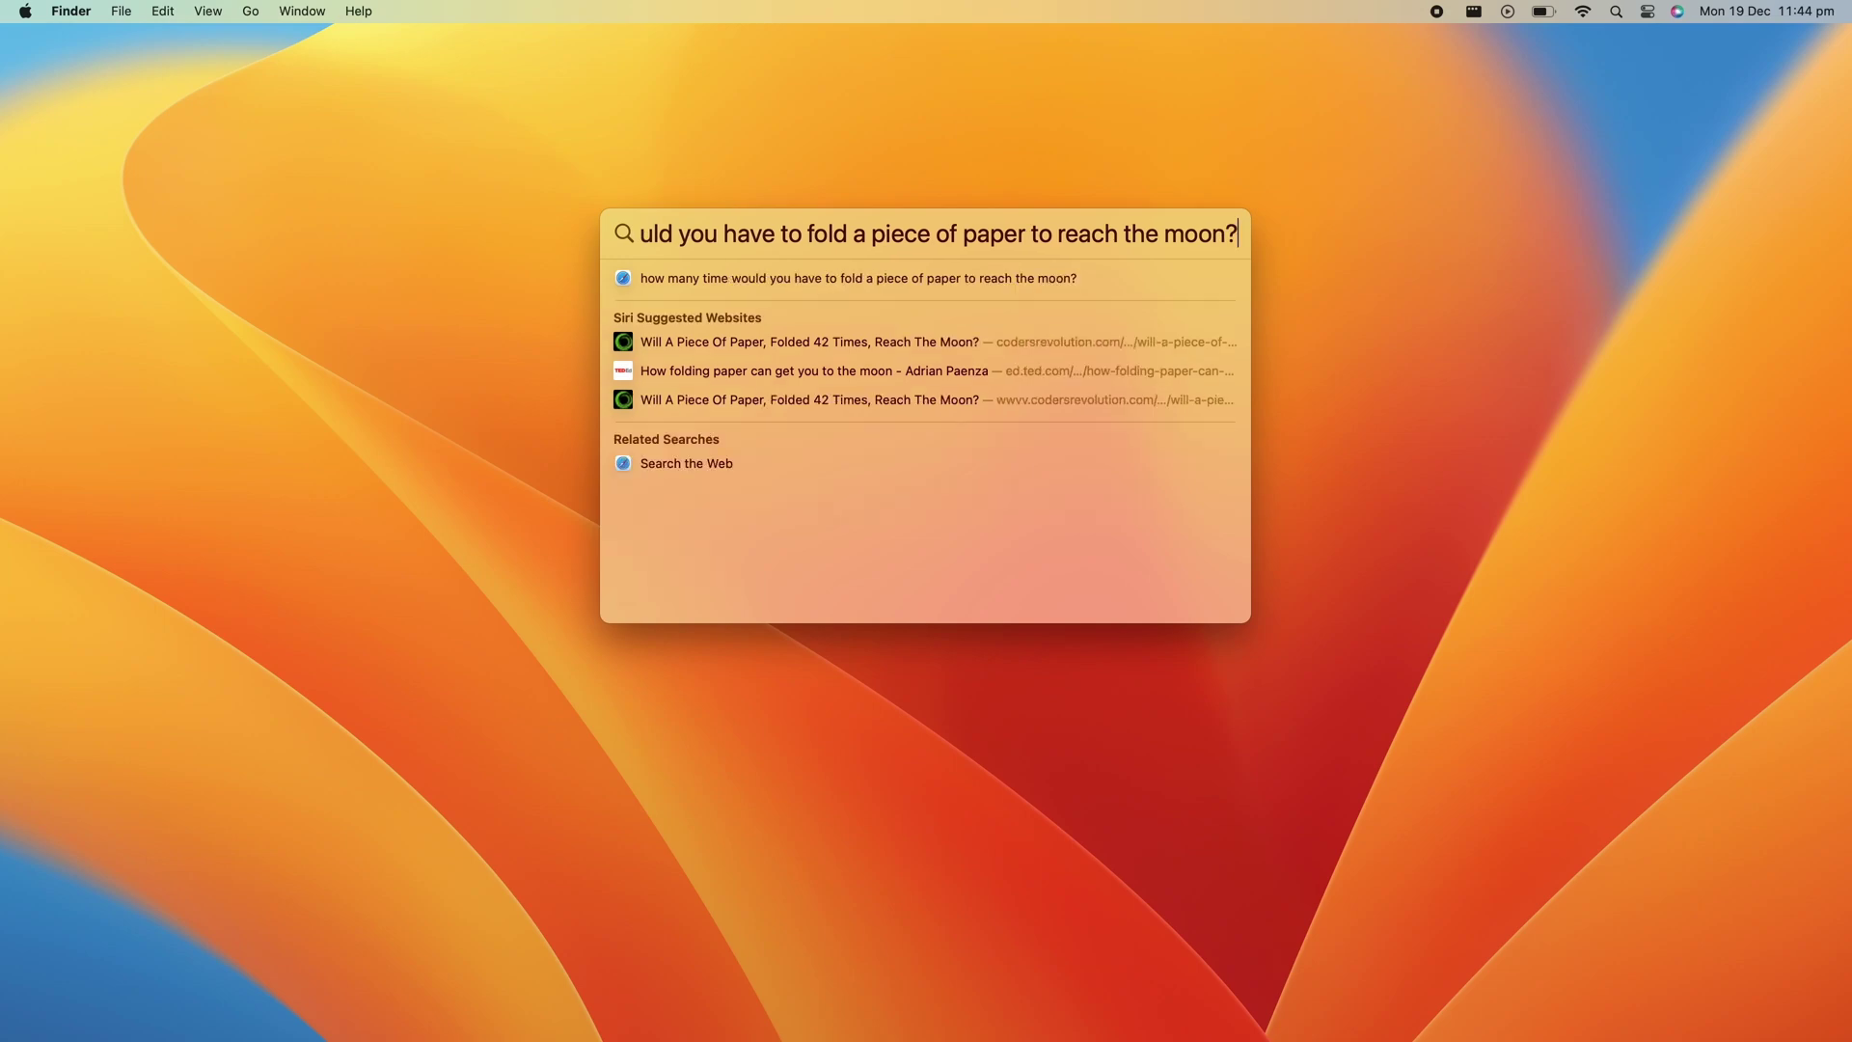
Preview web answers for a question suggestion, then Quick Look Floor Plans.pdf and close it.
{"action": "key", "text": "Down"}
{"action": "key", "text": "Return"}
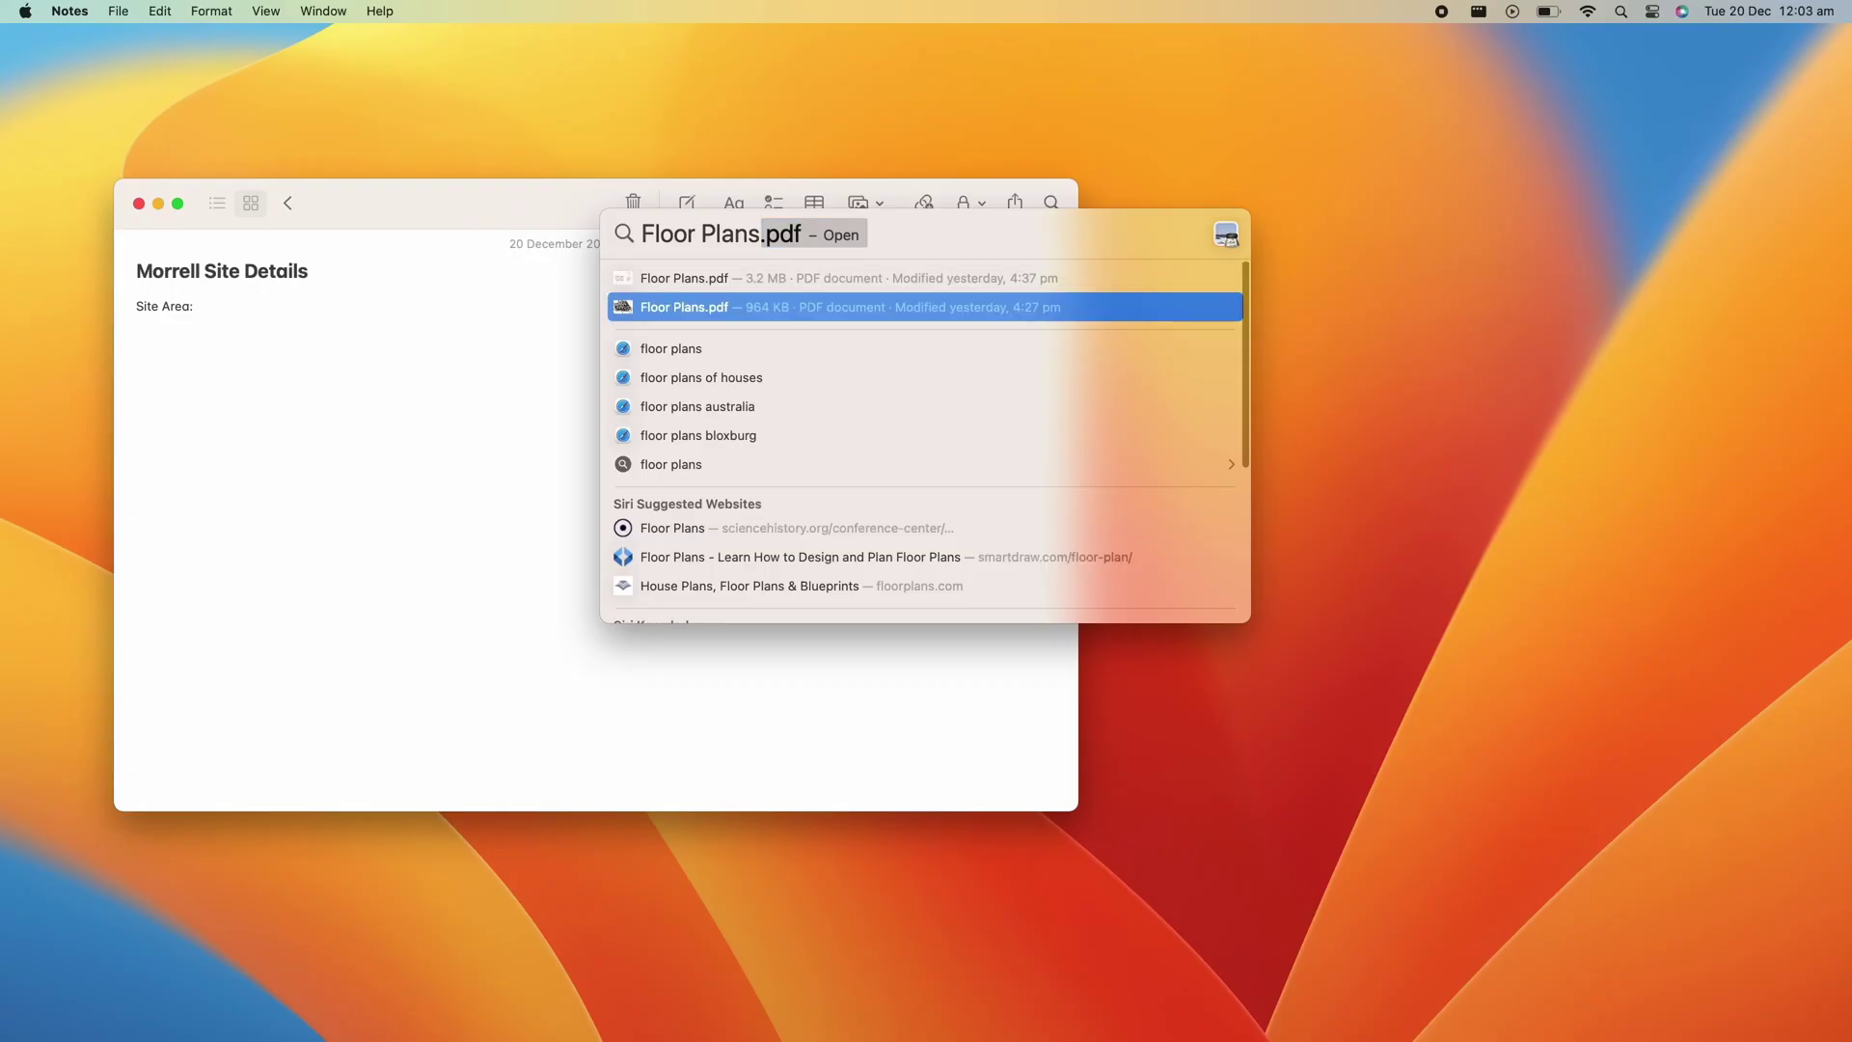
{"action": "key", "text": "space"}
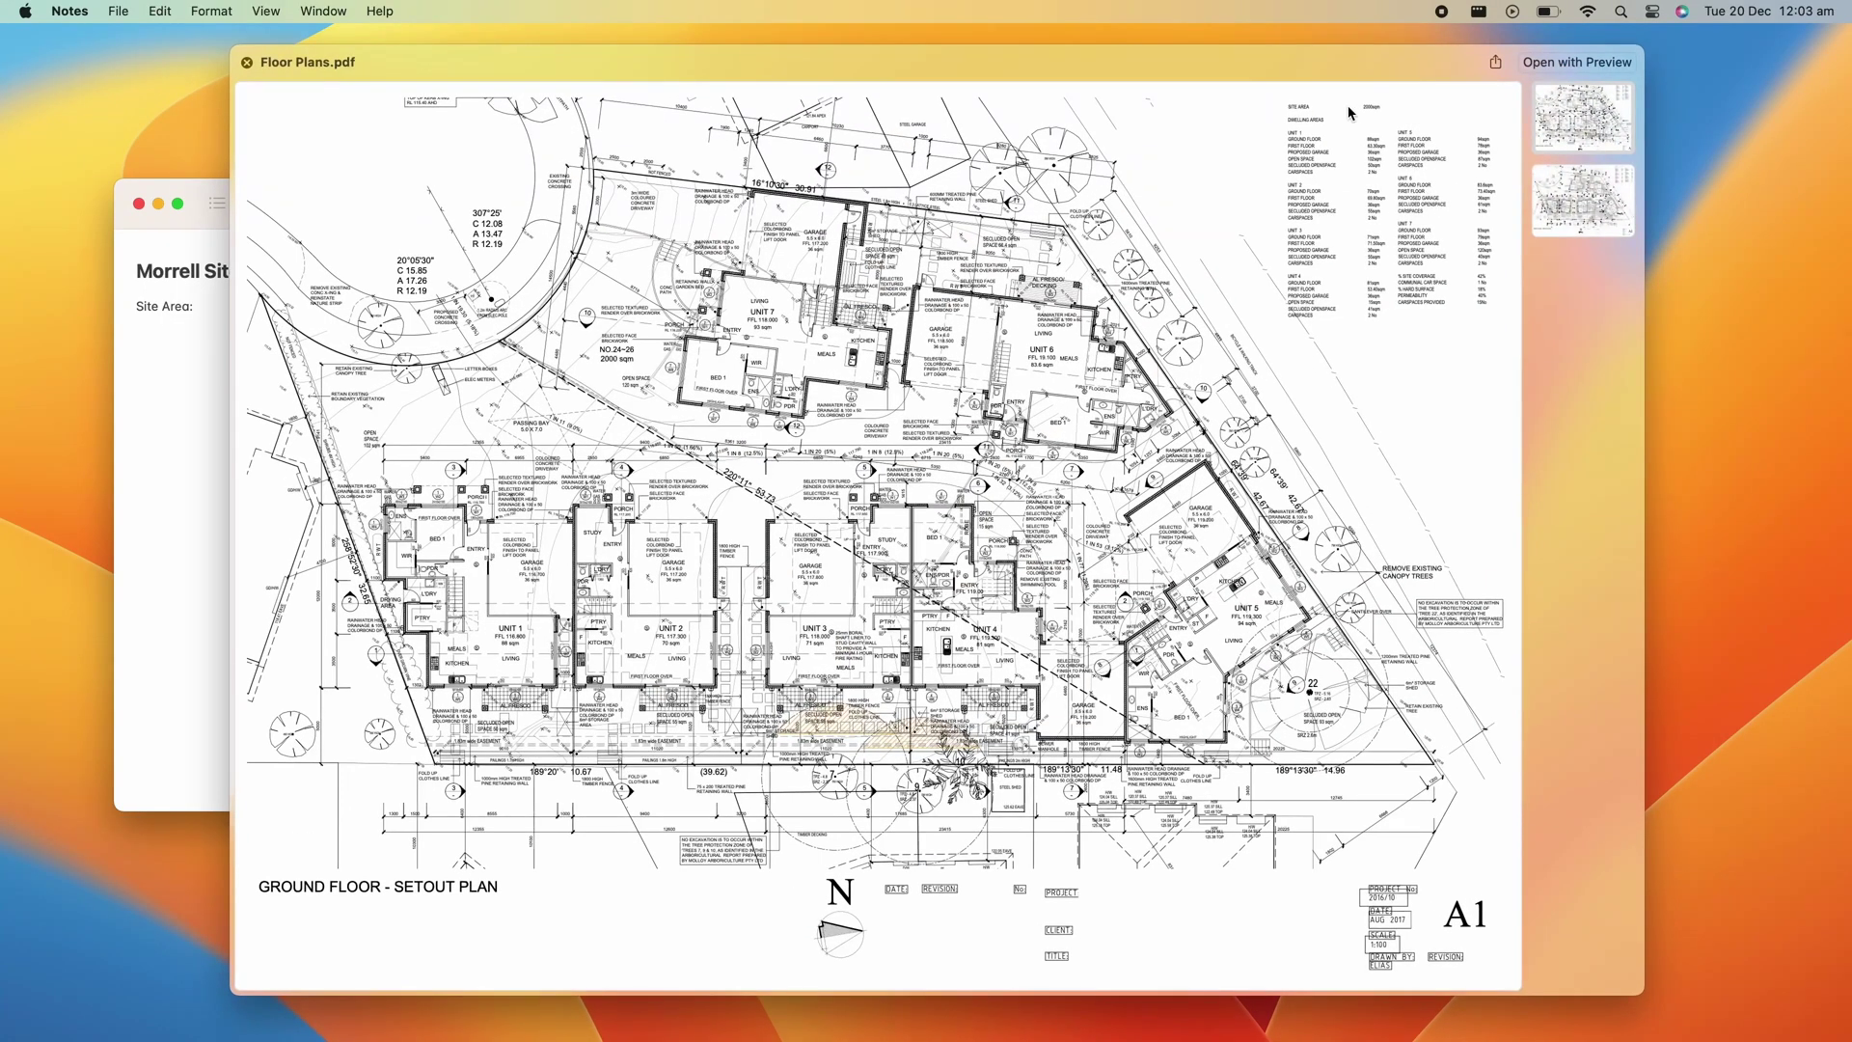
{"action": "key", "text": "space"}
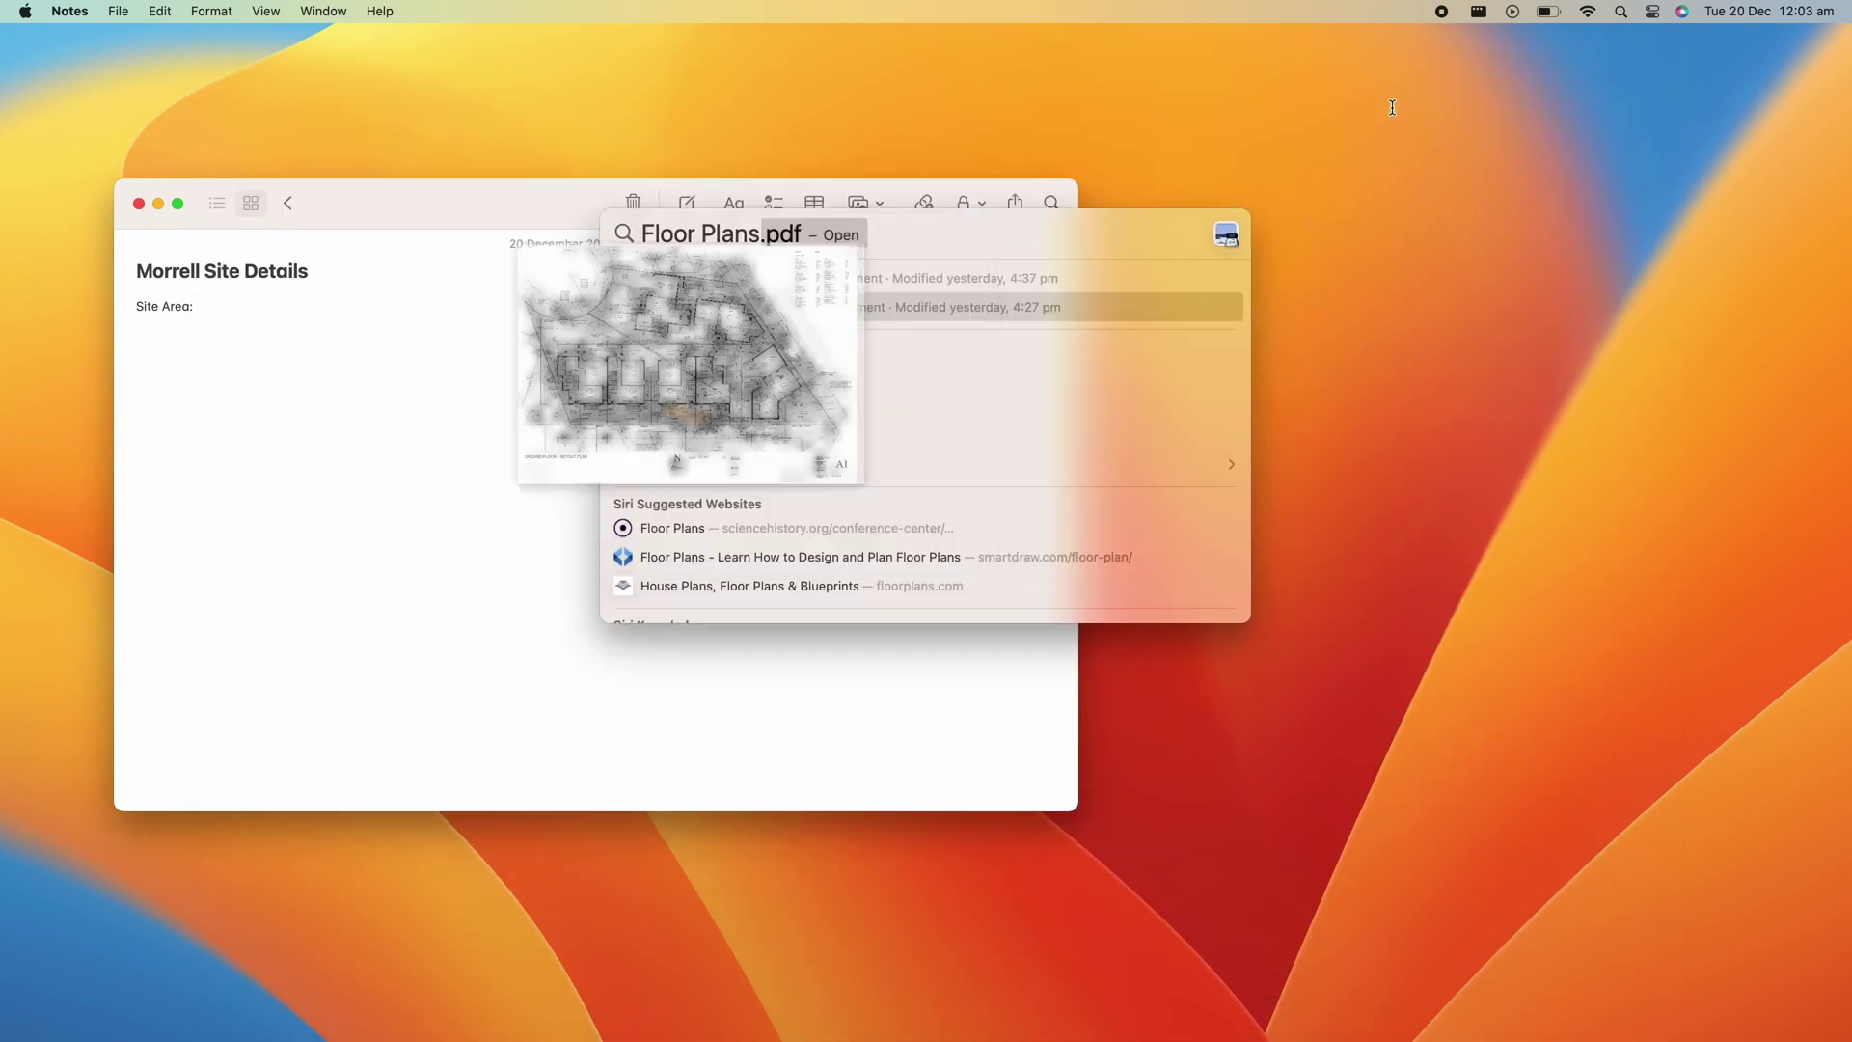
{"action": "left_click", "coordinate": [552, 322]}
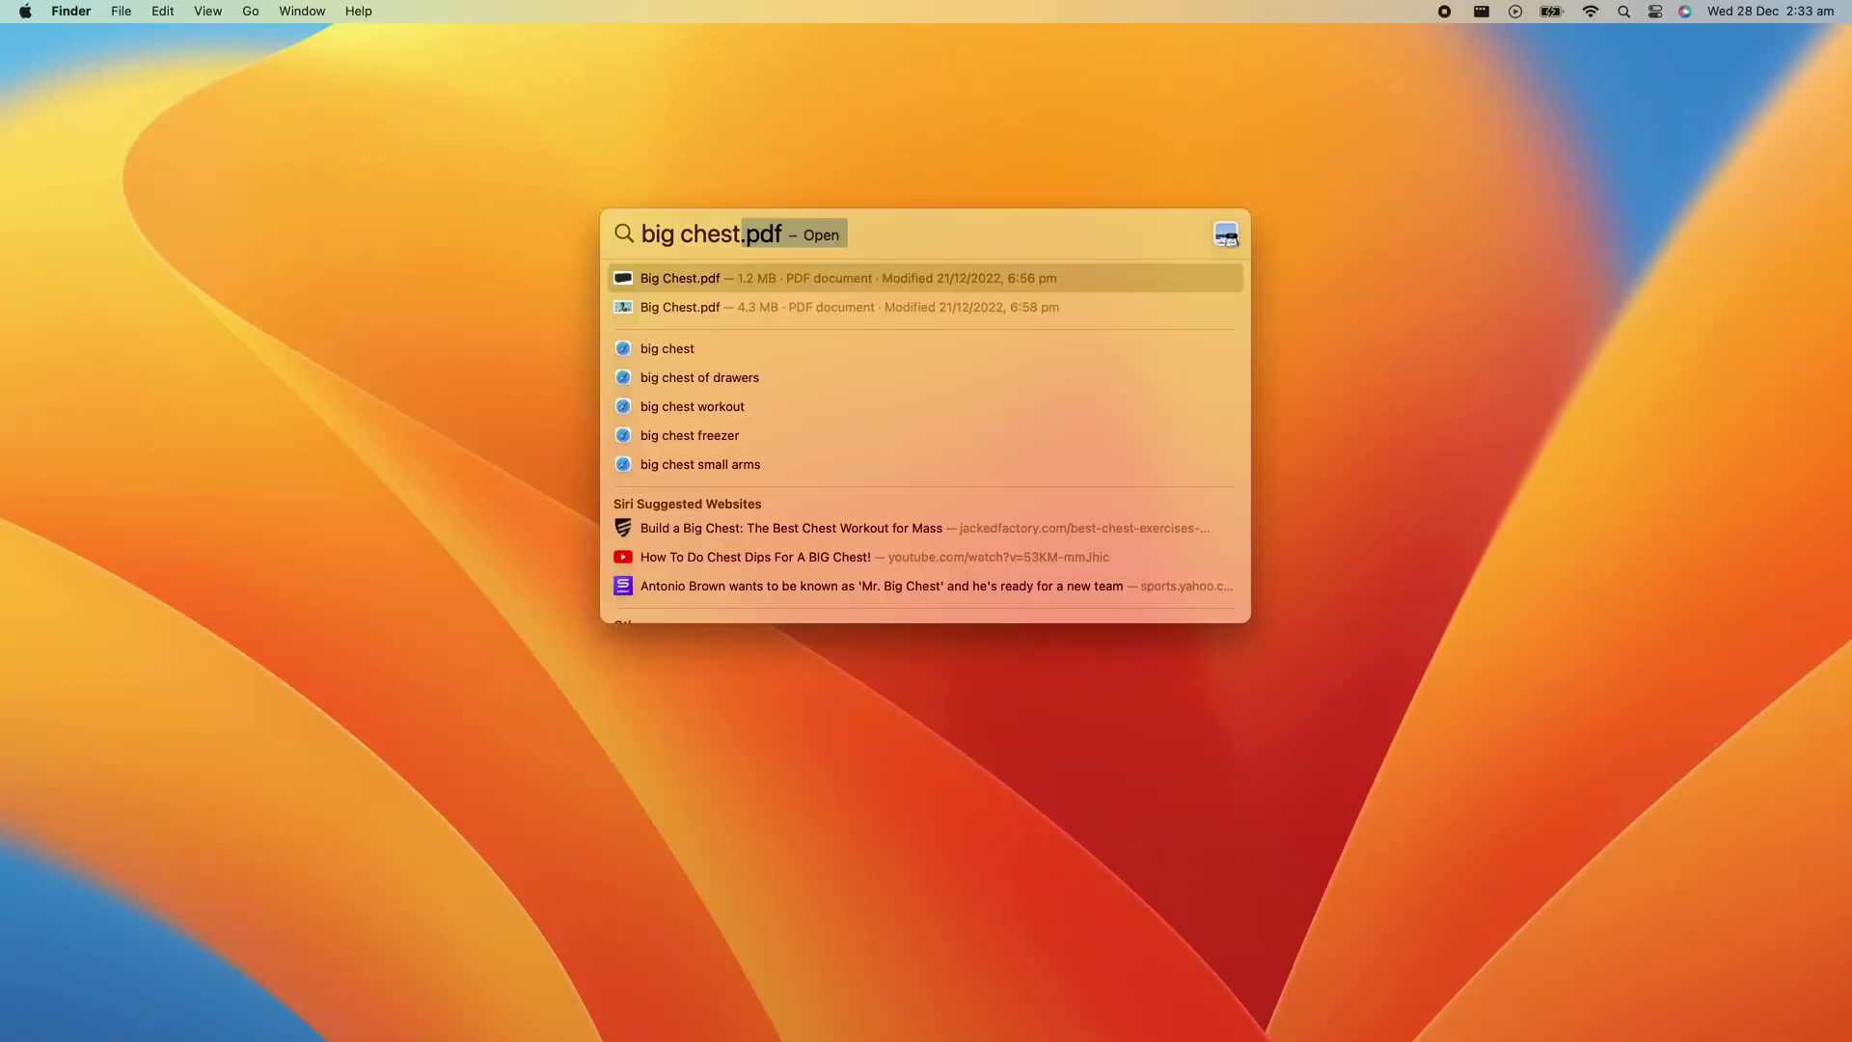
Quick Look both Big Chest.pdf results, then preview Floor Plans.pdf from the results.
{"action": "key", "text": "Down"}
{"action": "key", "text": "space"}
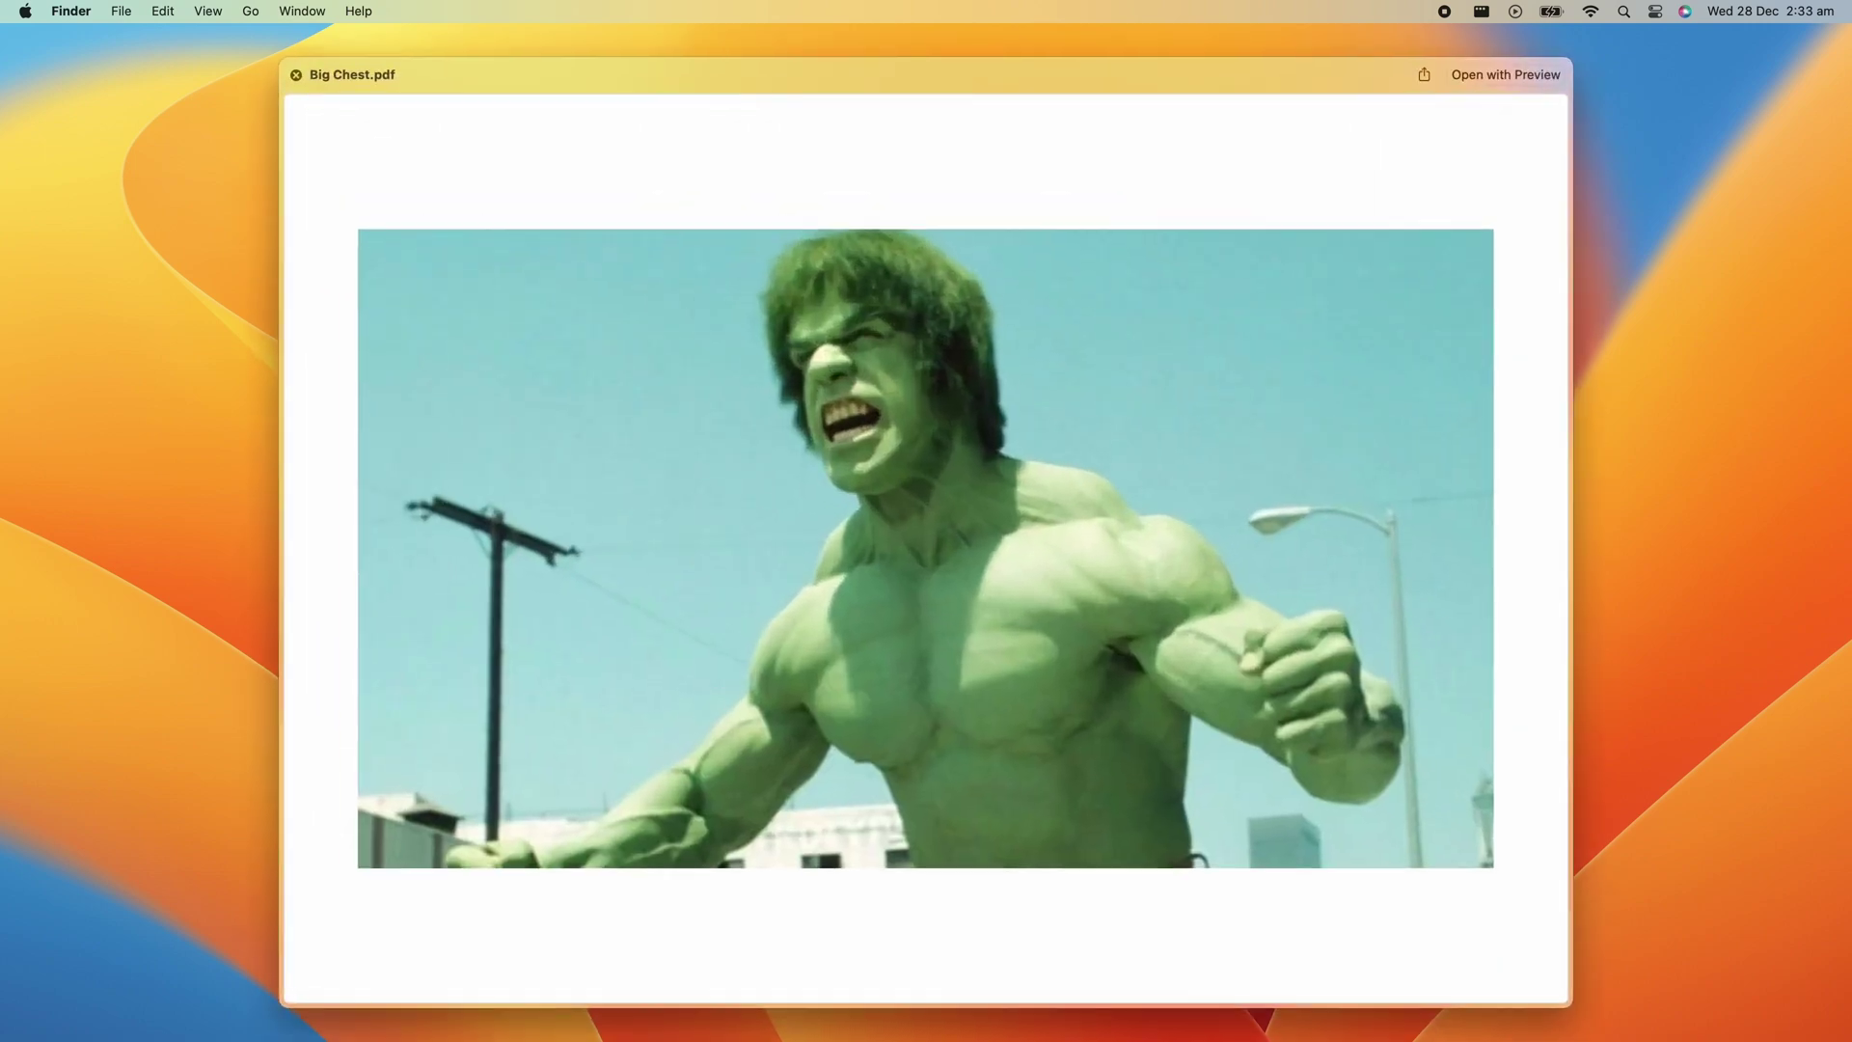
{"action": "key", "text": "space"}
{"action": "key", "text": "Up"}
{"action": "key", "text": "space"}
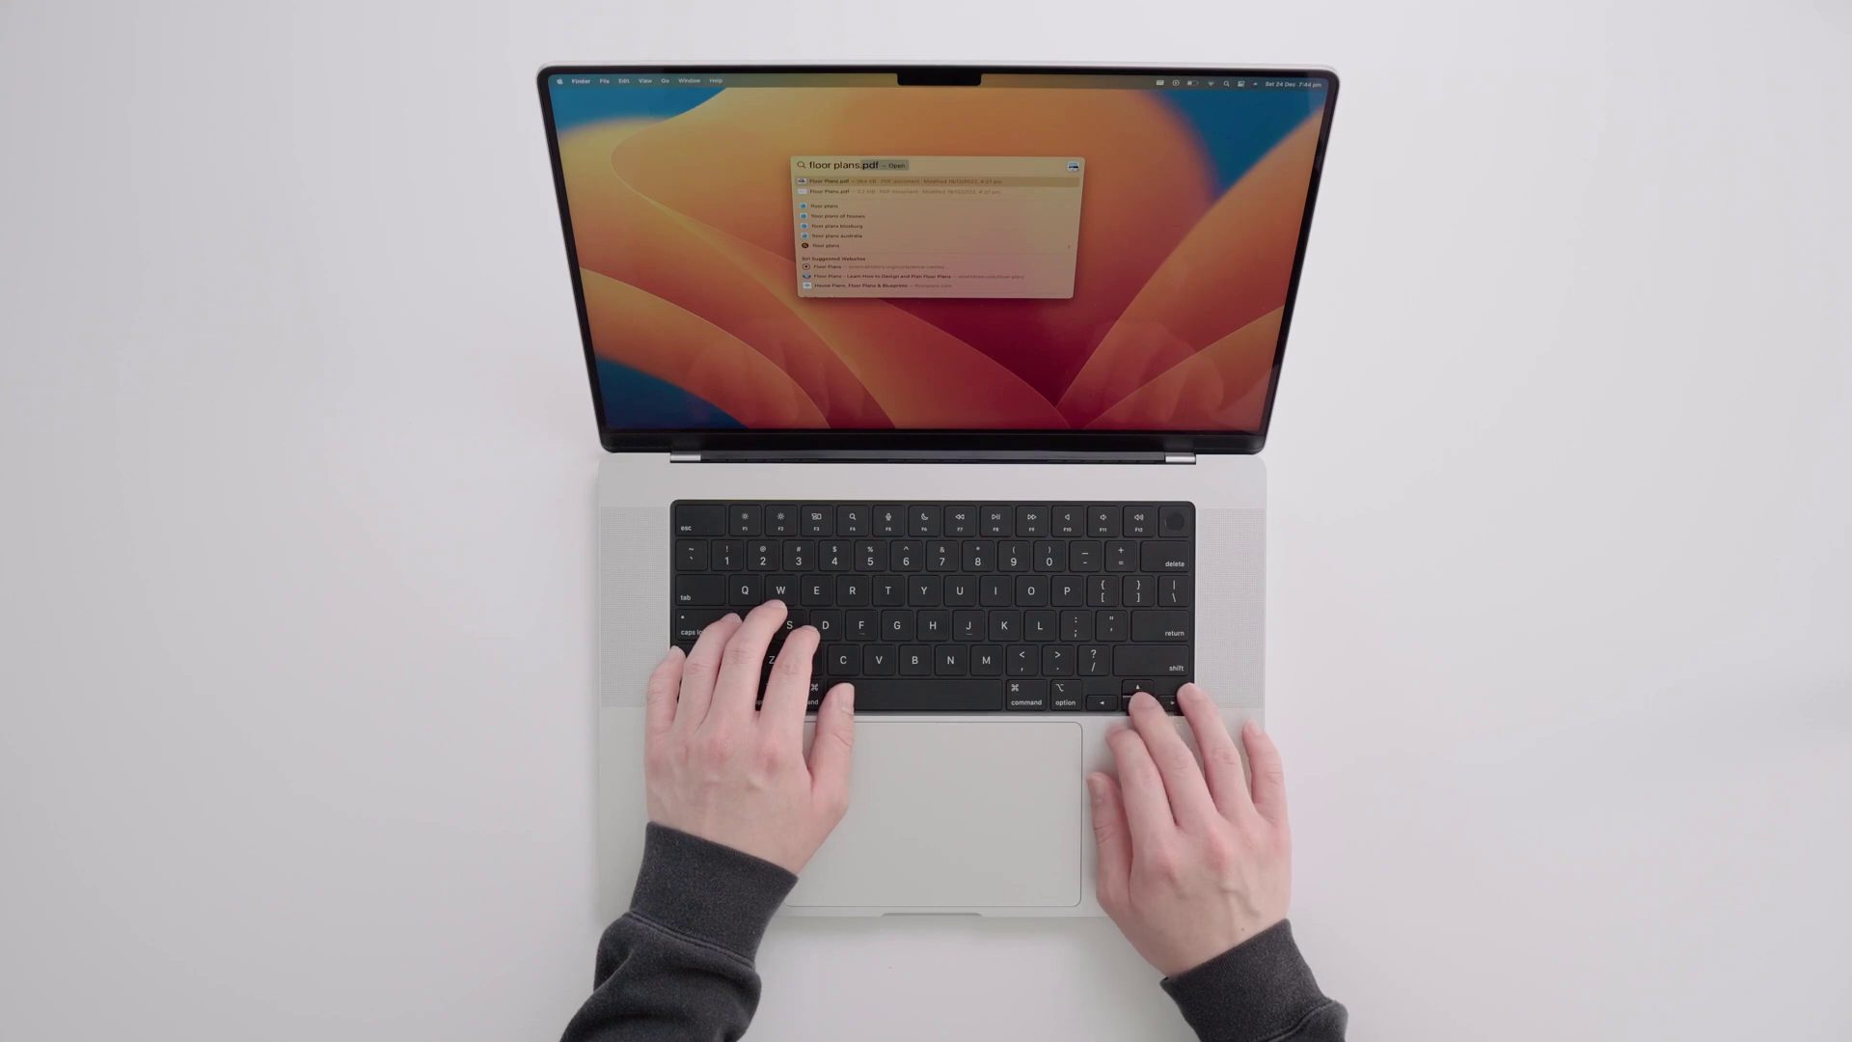
{"action": "key", "text": "space"}
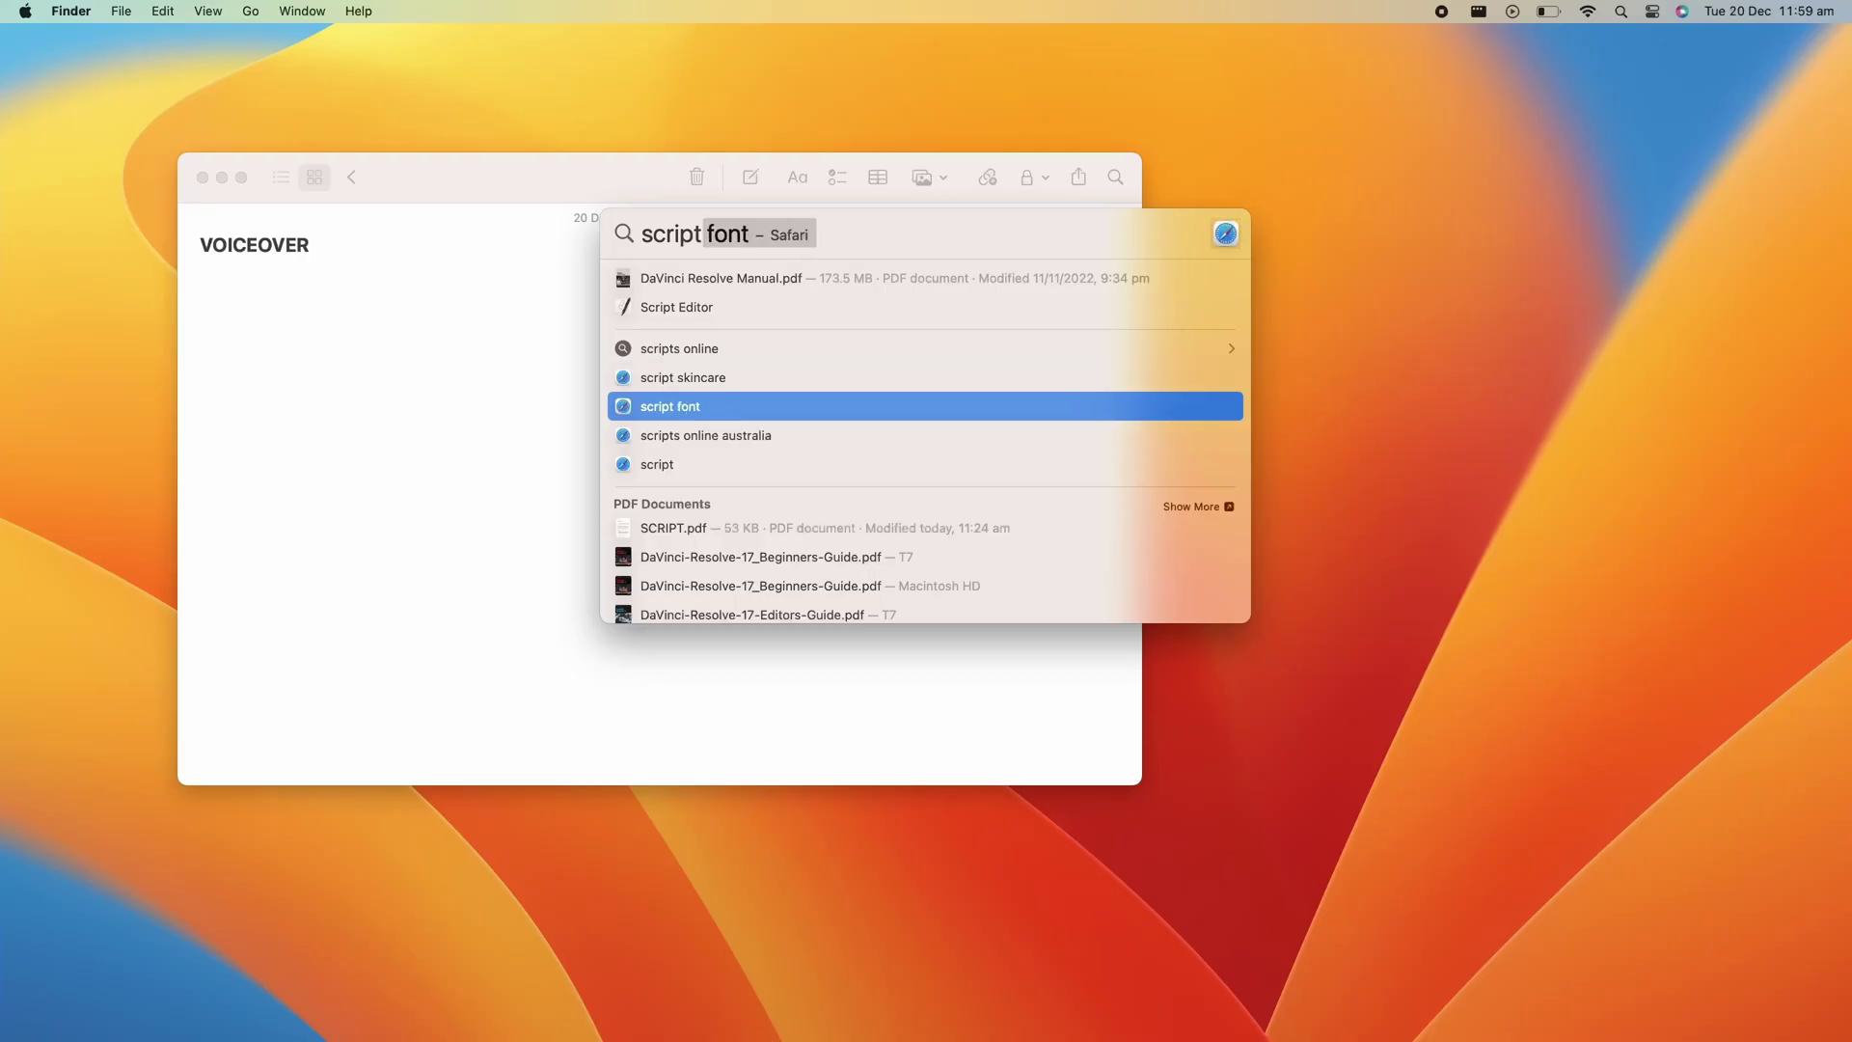
Select the Intro paragraph in a SCRIPT.pdf Quick Look and paste it into the VOICEOVER note.
{"action": "key", "text": "Down"}
{"action": "key", "text": "Down"}
{"action": "key", "text": "Down"}
{"action": "key", "text": "space"}
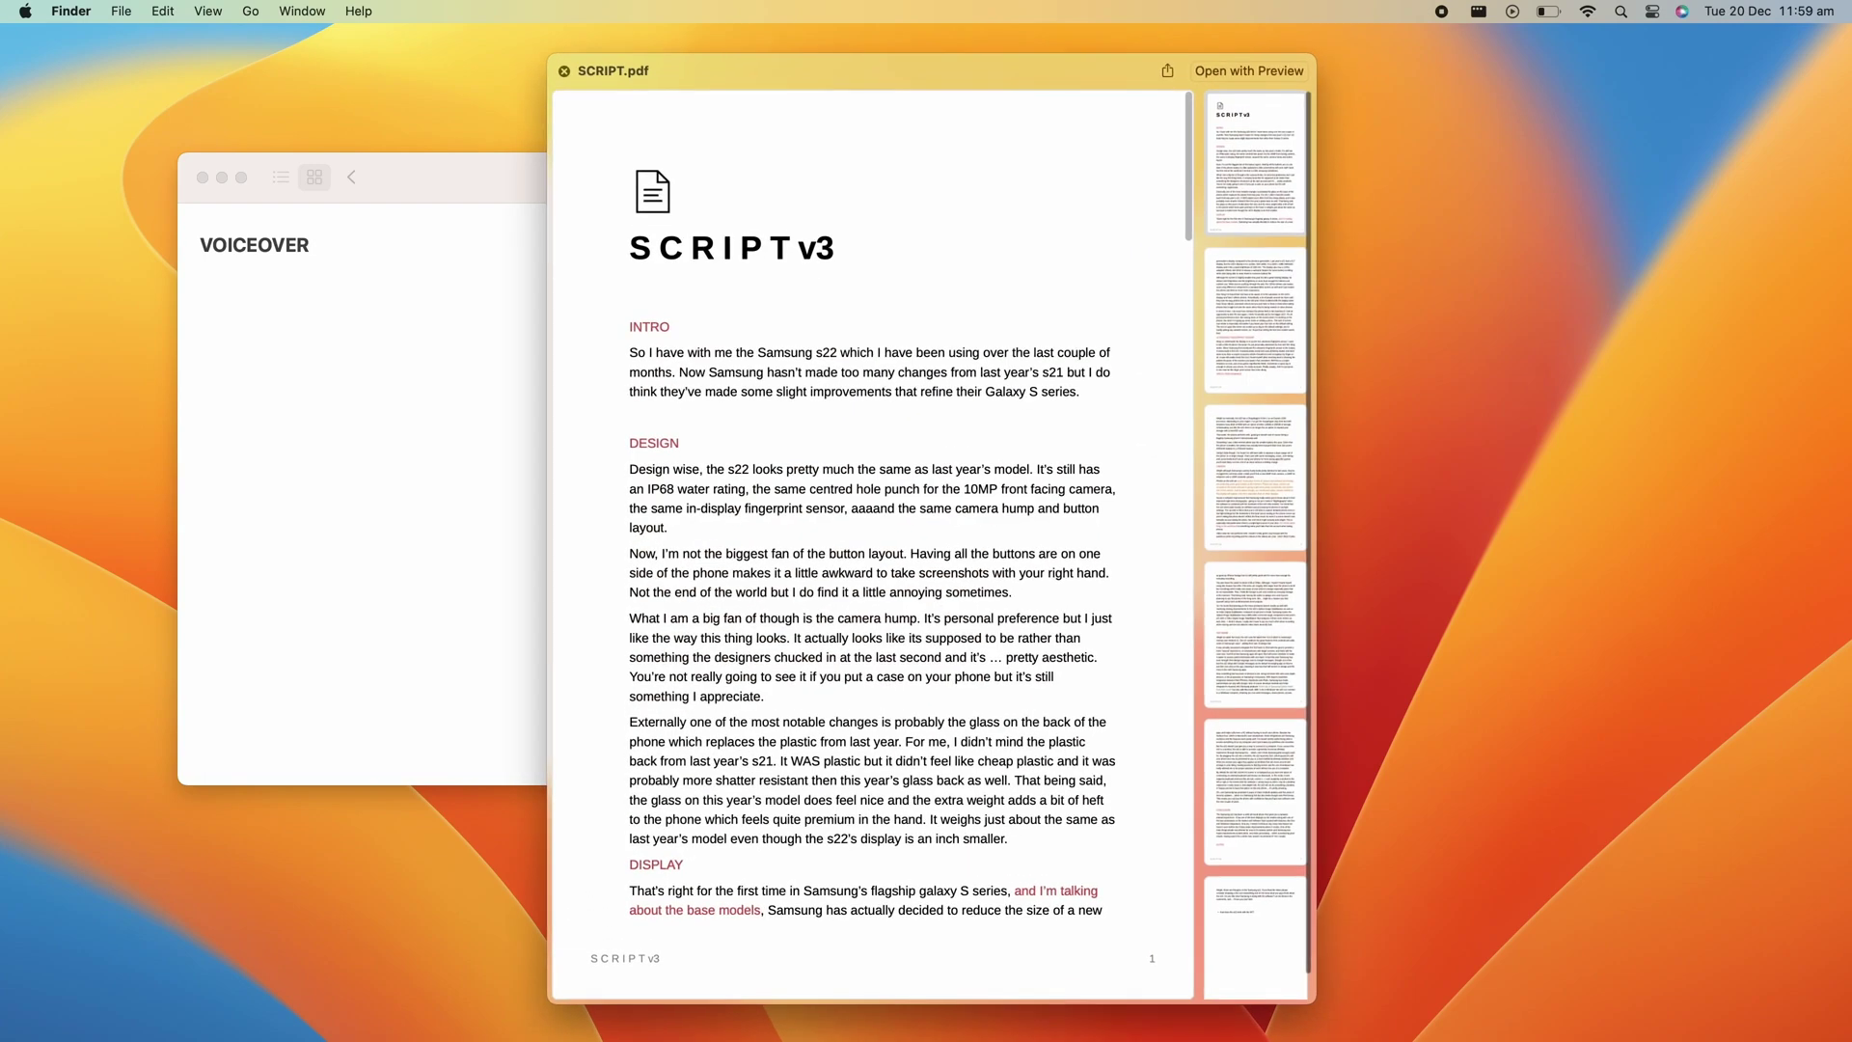
{"action": "left_click_drag", "start_coordinate": [628, 345], "coordinate": [1025, 389]}
{"action": "key", "text": "cmd+c"}
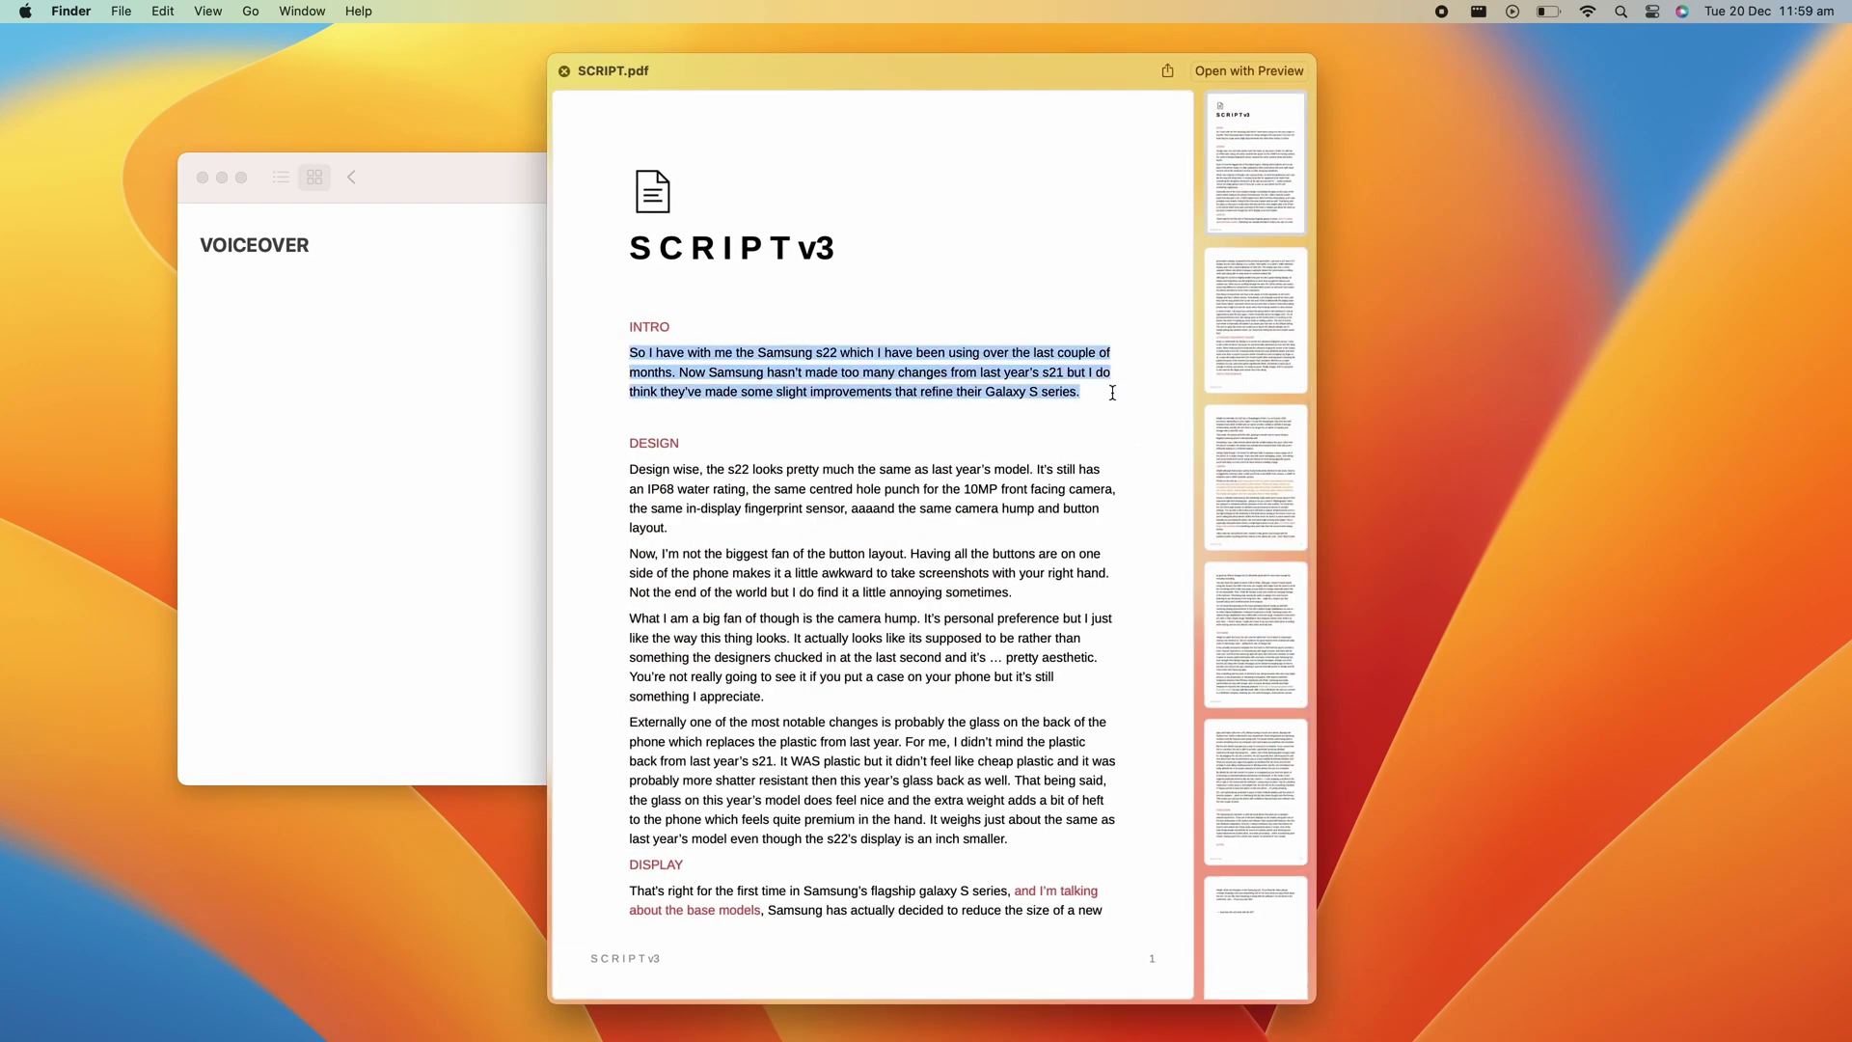
{"action": "left_click", "coordinate": [263, 310]}
{"action": "key", "text": "cmd+v"}
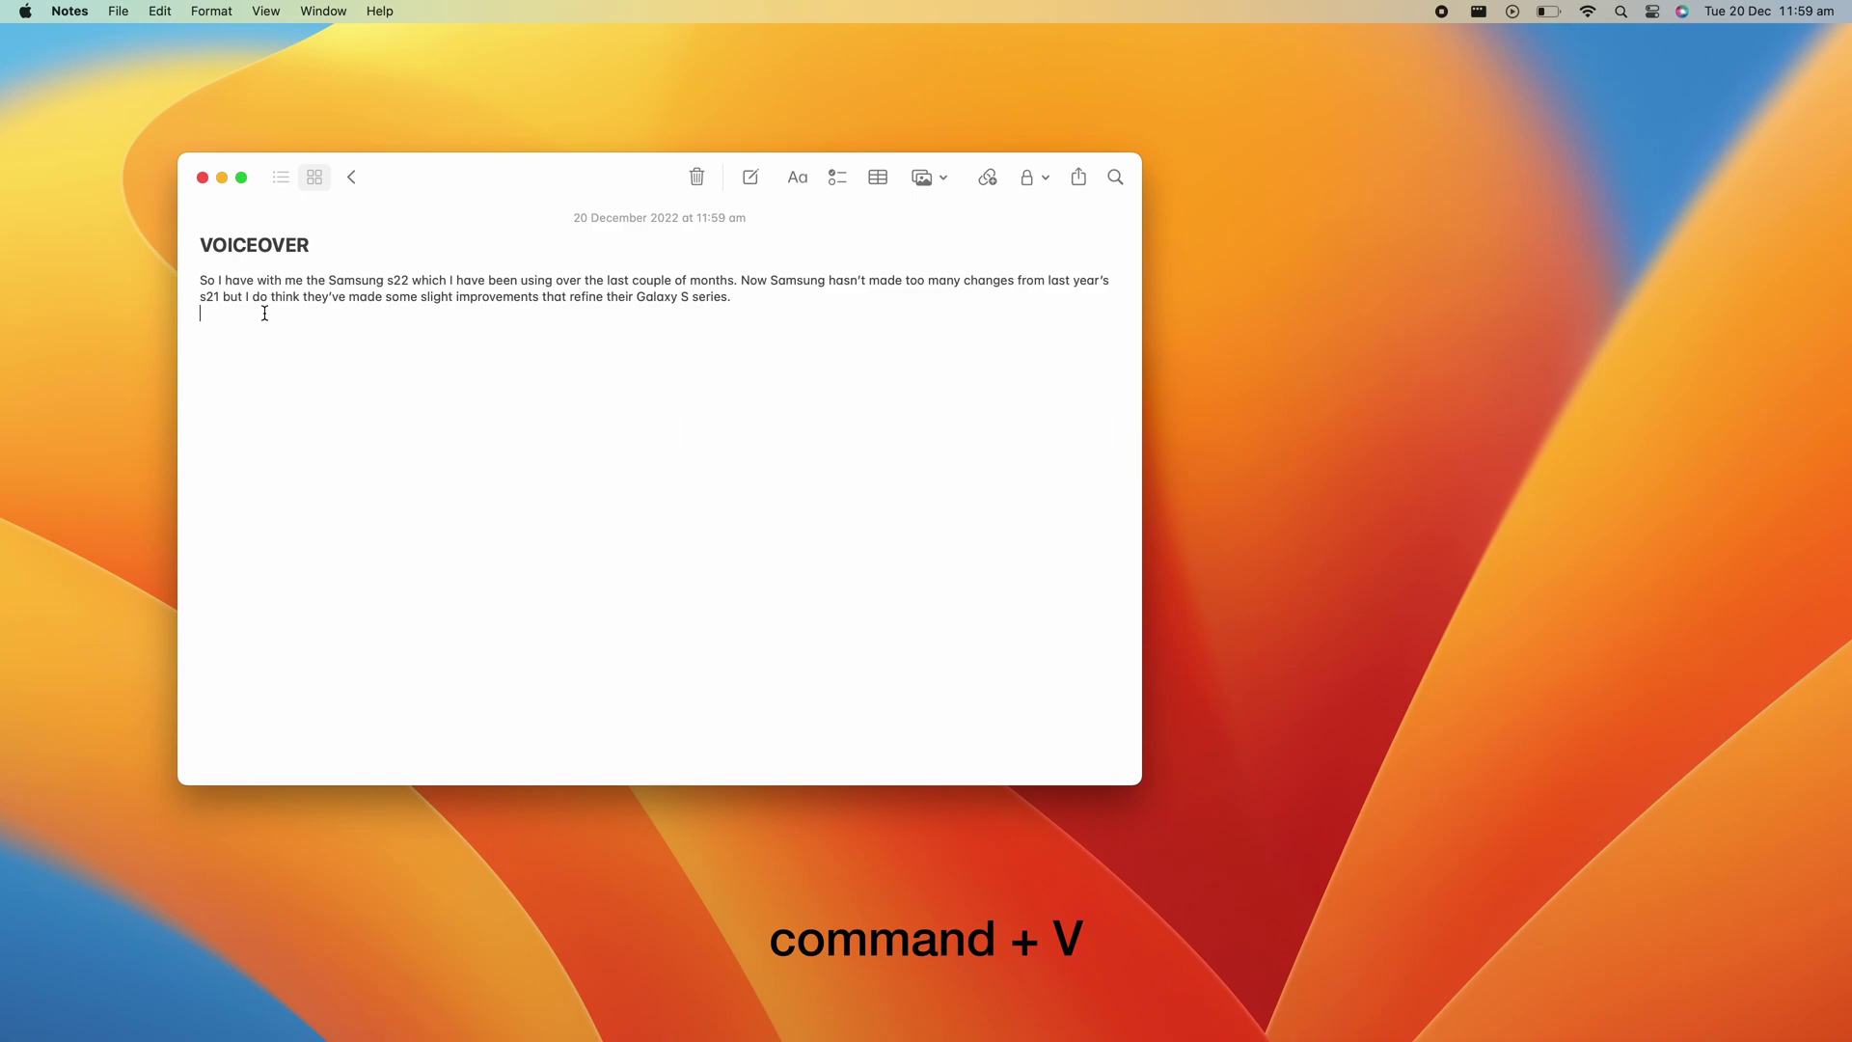
Search 'script' again, open SCRIPT.pdf in Preview, then Quick Look it and close the preview.
{"action": "key", "text": "cmd+space"}
{"action": "type", "text": "script"}
{"action": "key", "text": "Down"}
{"action": "key", "text": "Down"}
{"action": "key", "text": "Down"}
{"action": "key", "text": "Down"}
{"action": "key", "text": "space"}
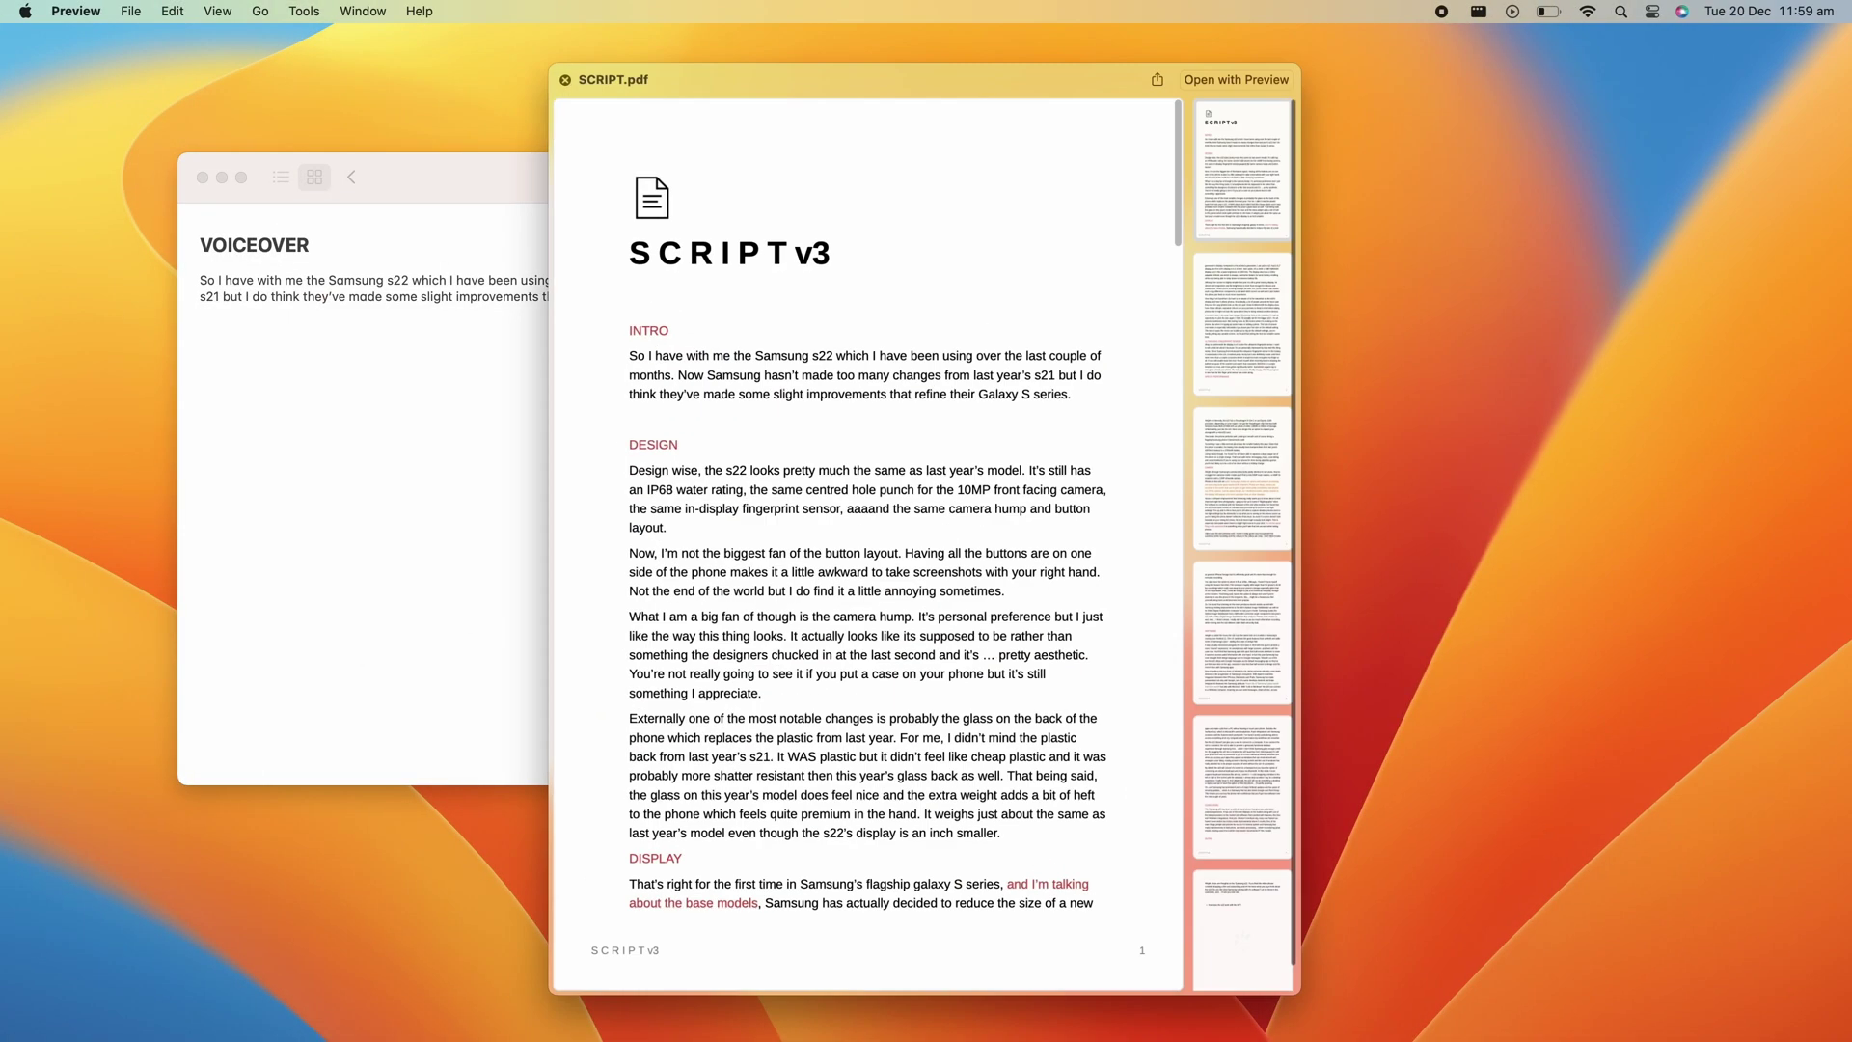
{"action": "key", "text": "Return"}
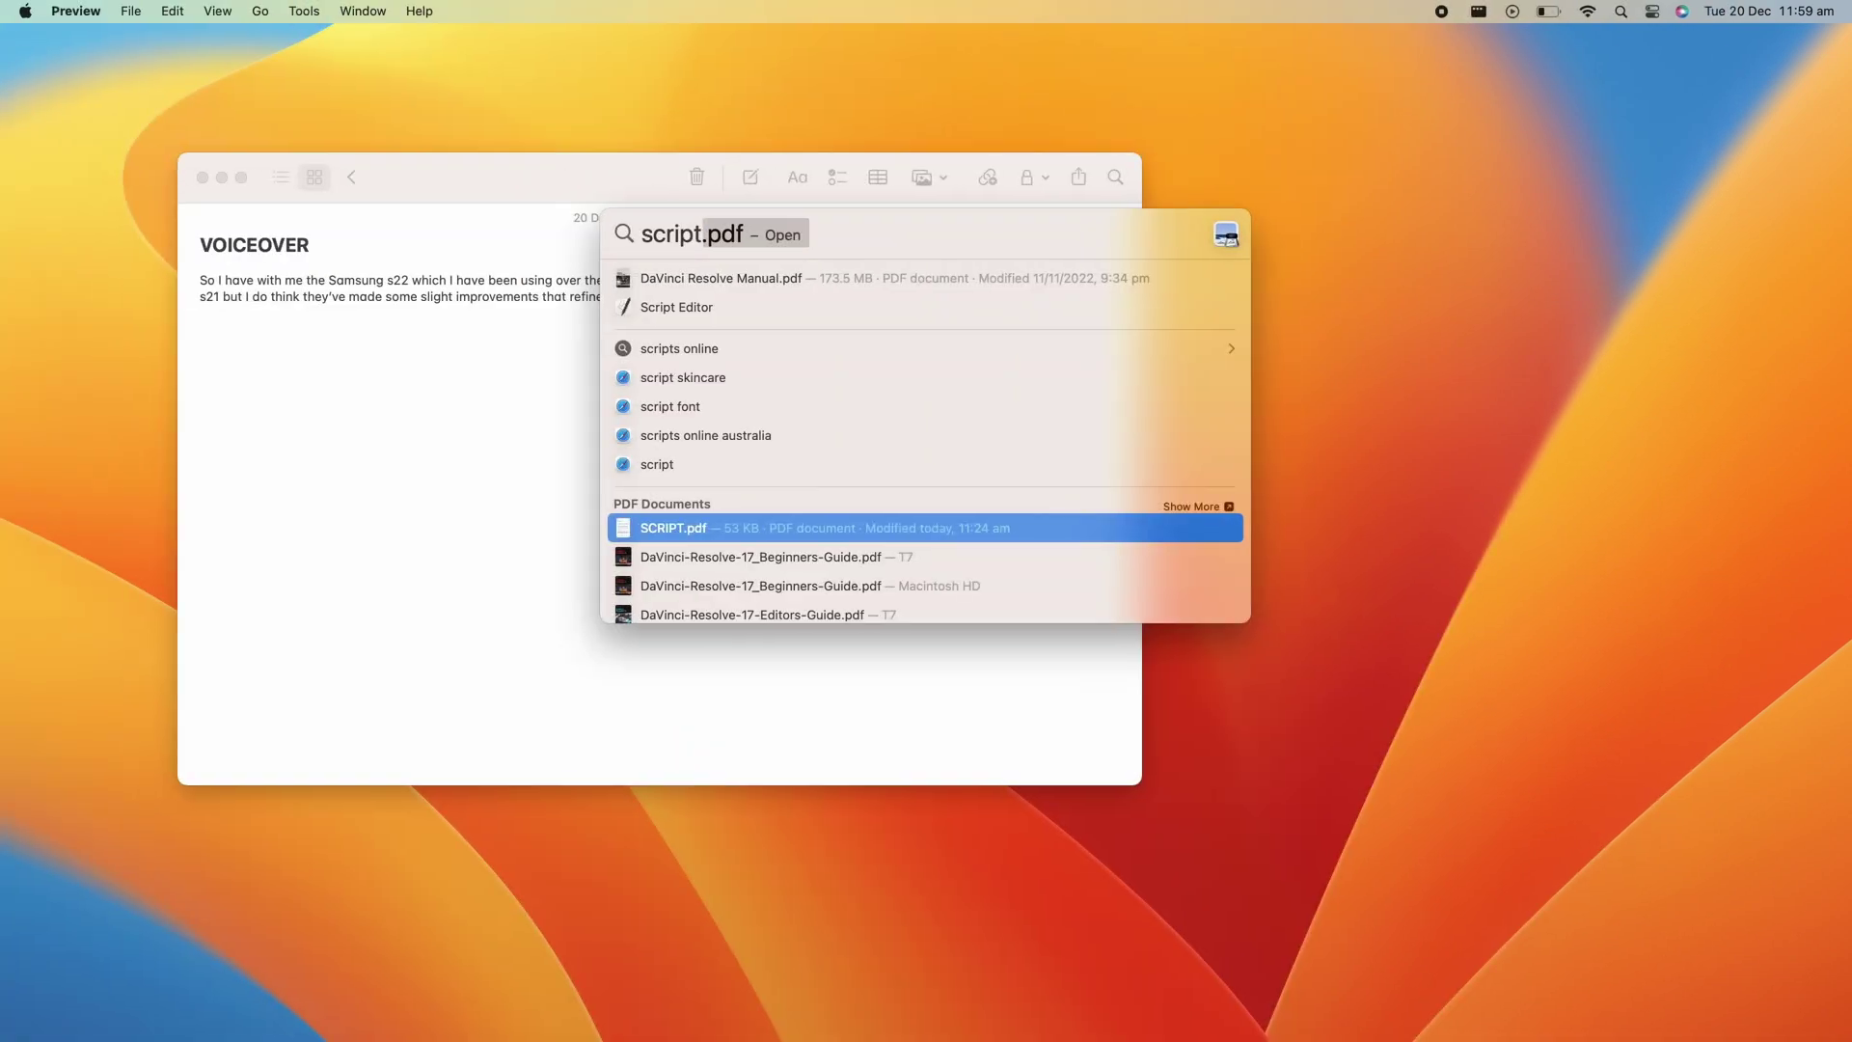
{"action": "key", "text": "space"}
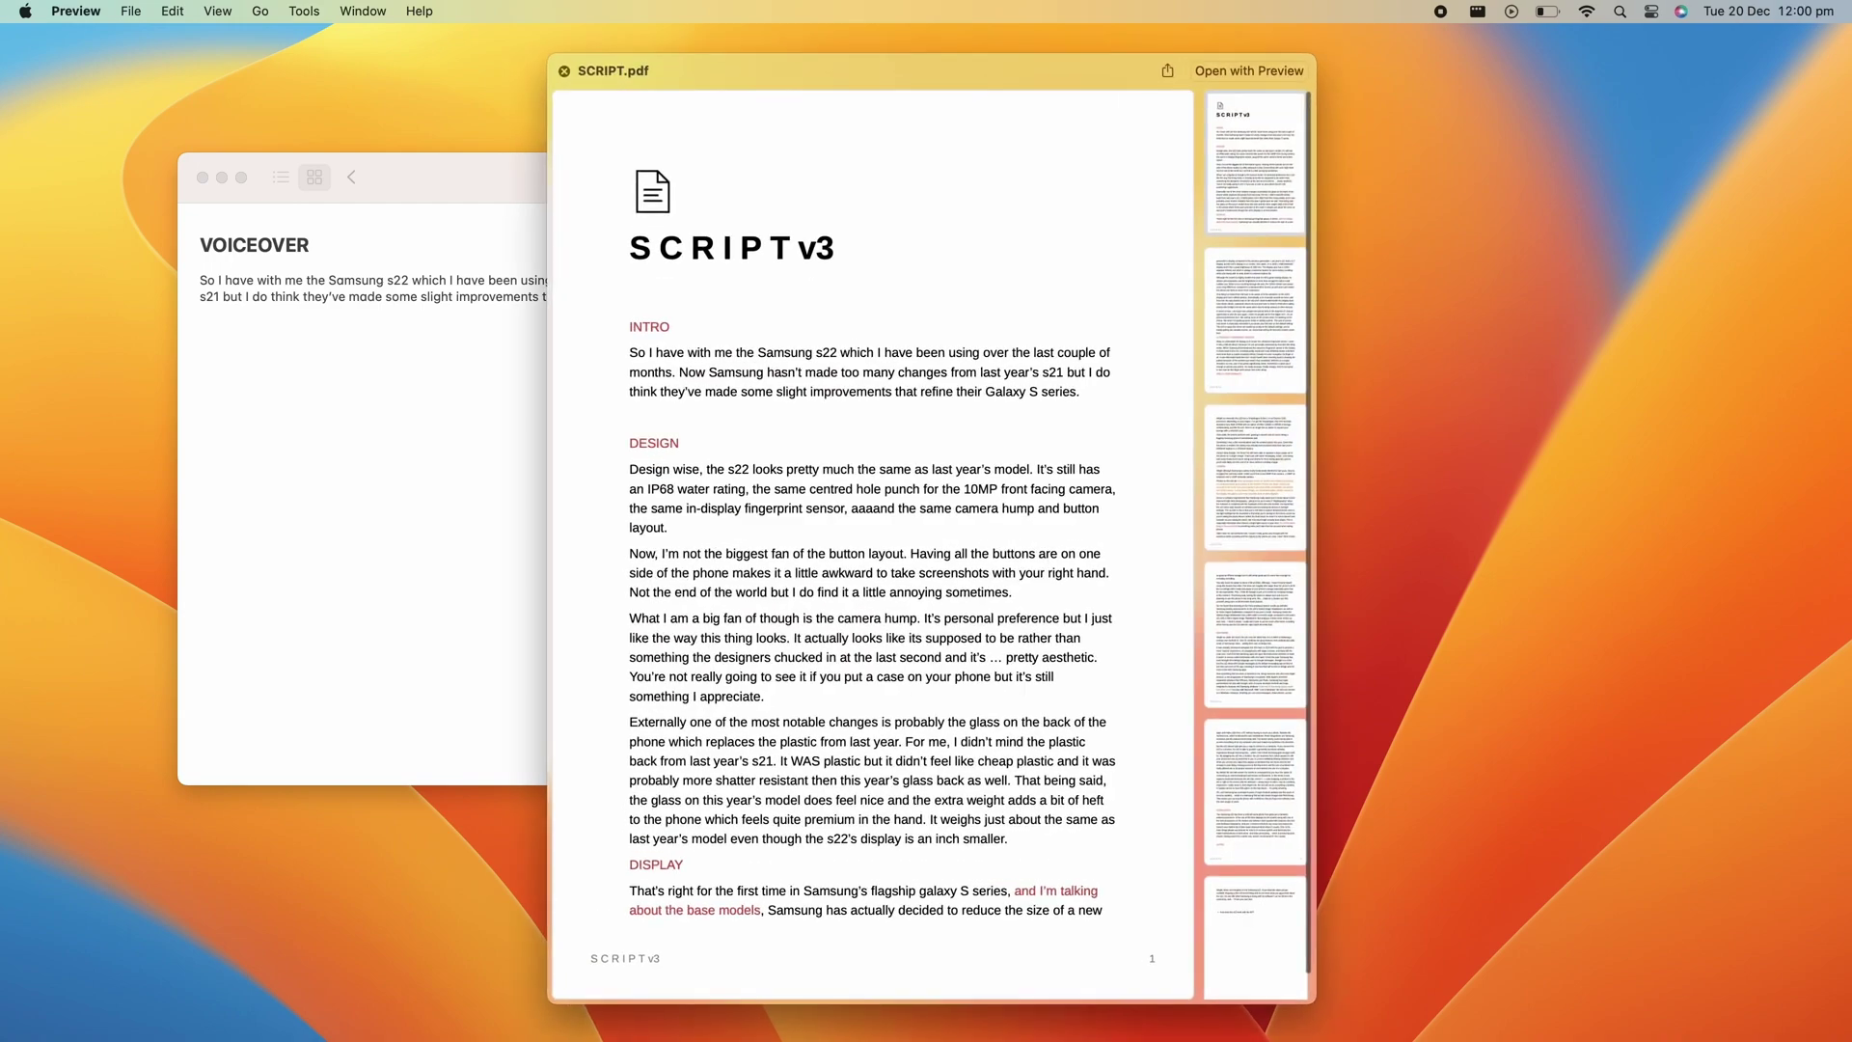
{"action": "key", "text": "space"}
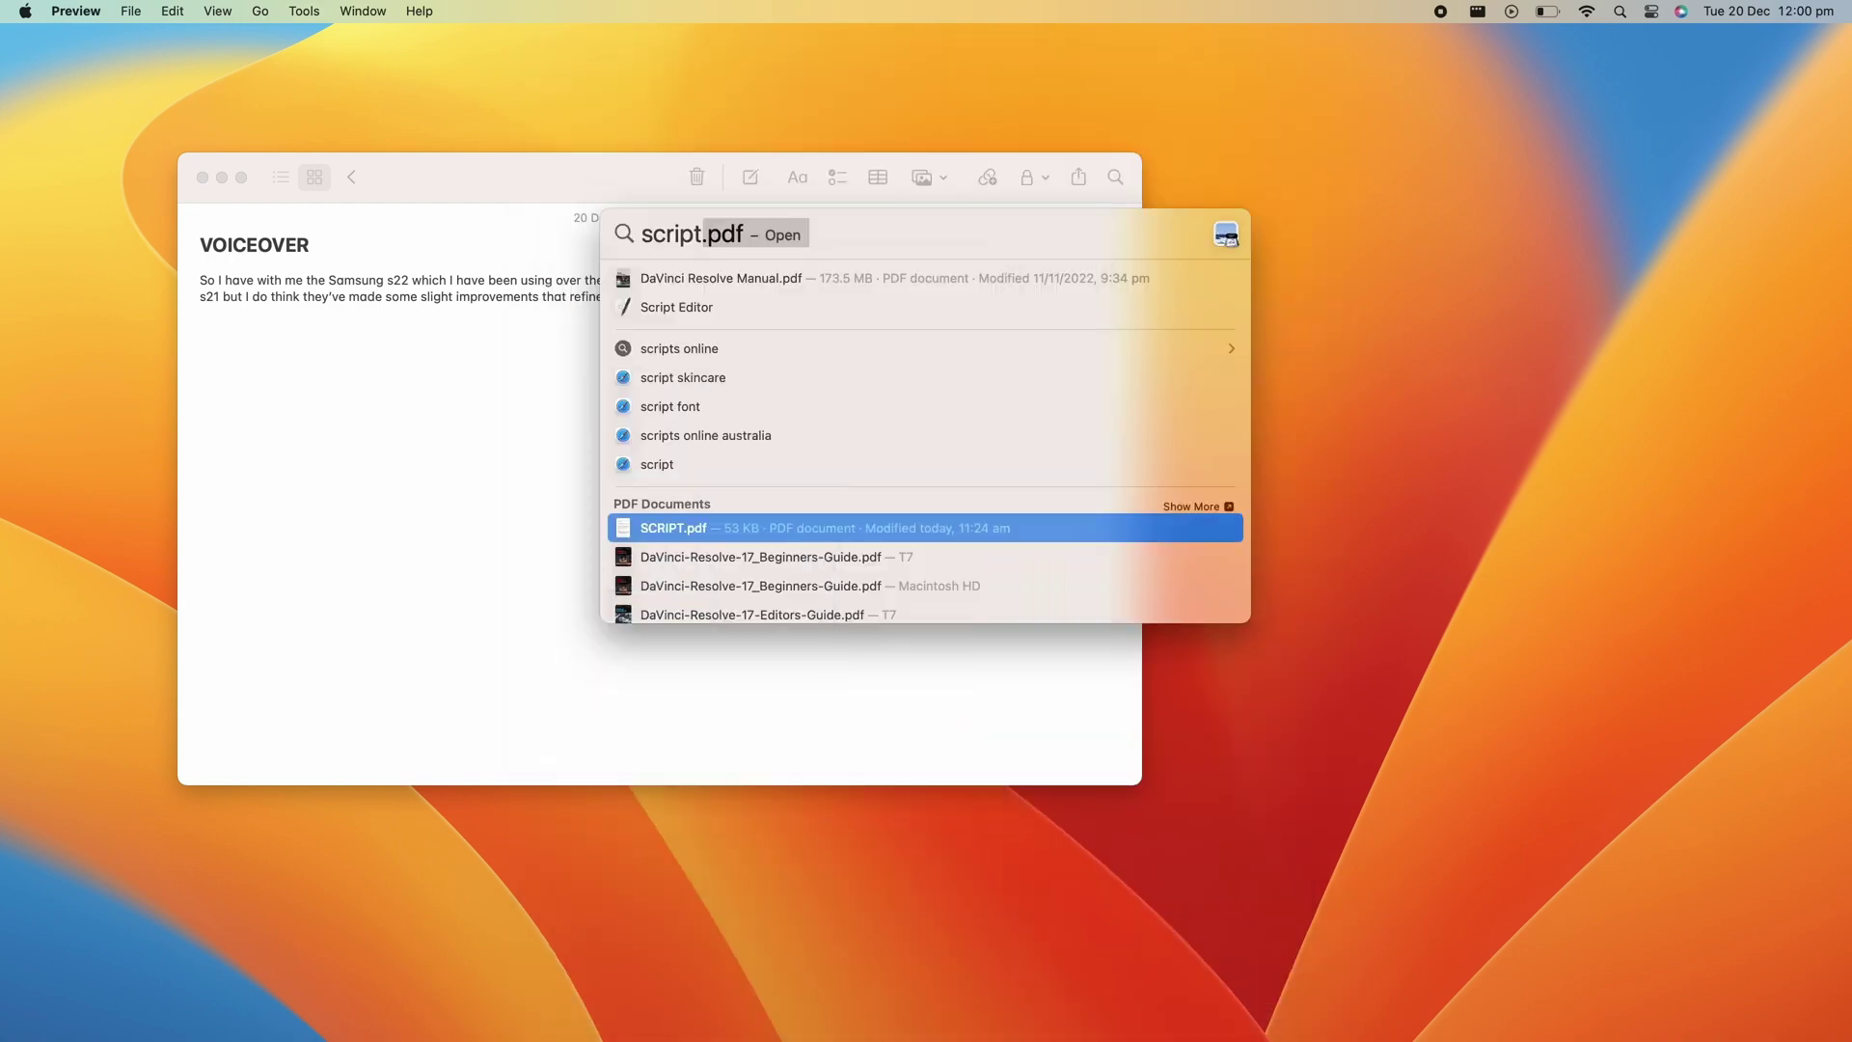
Reveal SCRIPT.pdf in Finder, then look up a cloud's weight in pounds and open the weather.gov answer.
{"action": "key", "text": "super+r"}
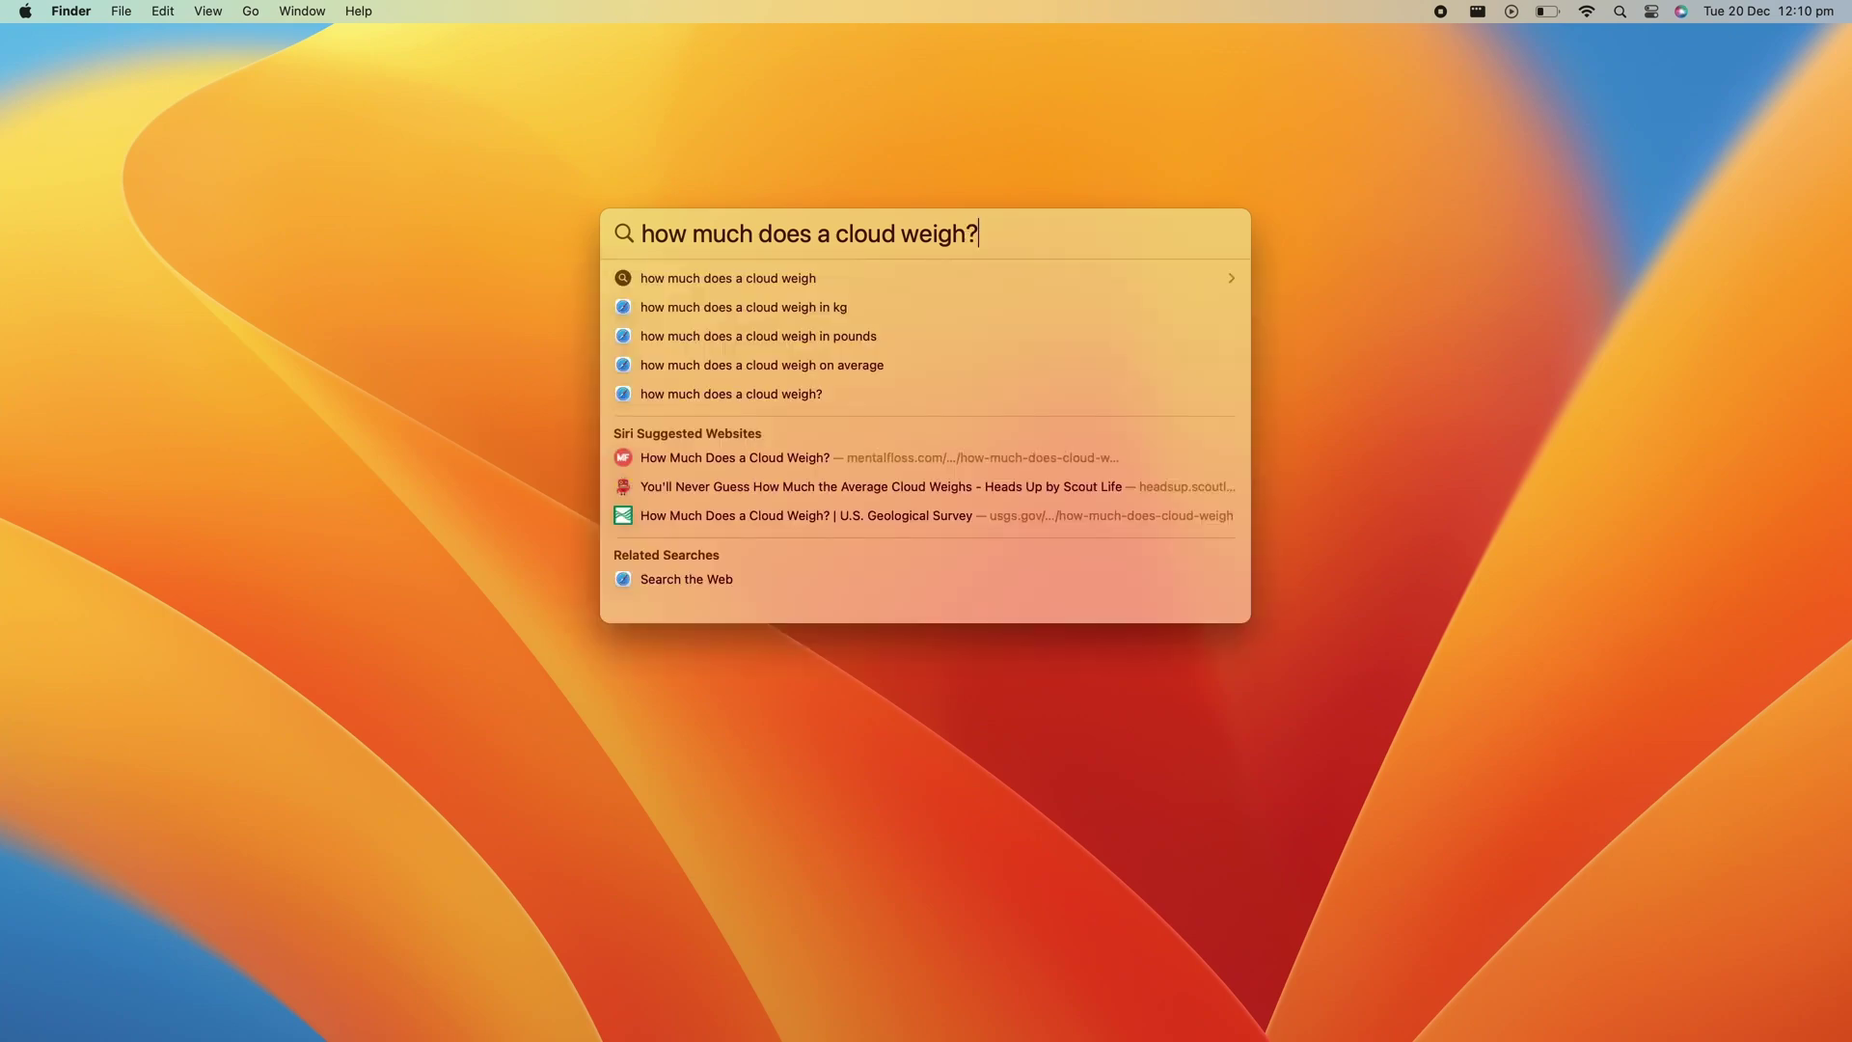
{"action": "key", "text": "Down"}
{"action": "key", "text": "Down"}
{"action": "key", "text": "Return"}
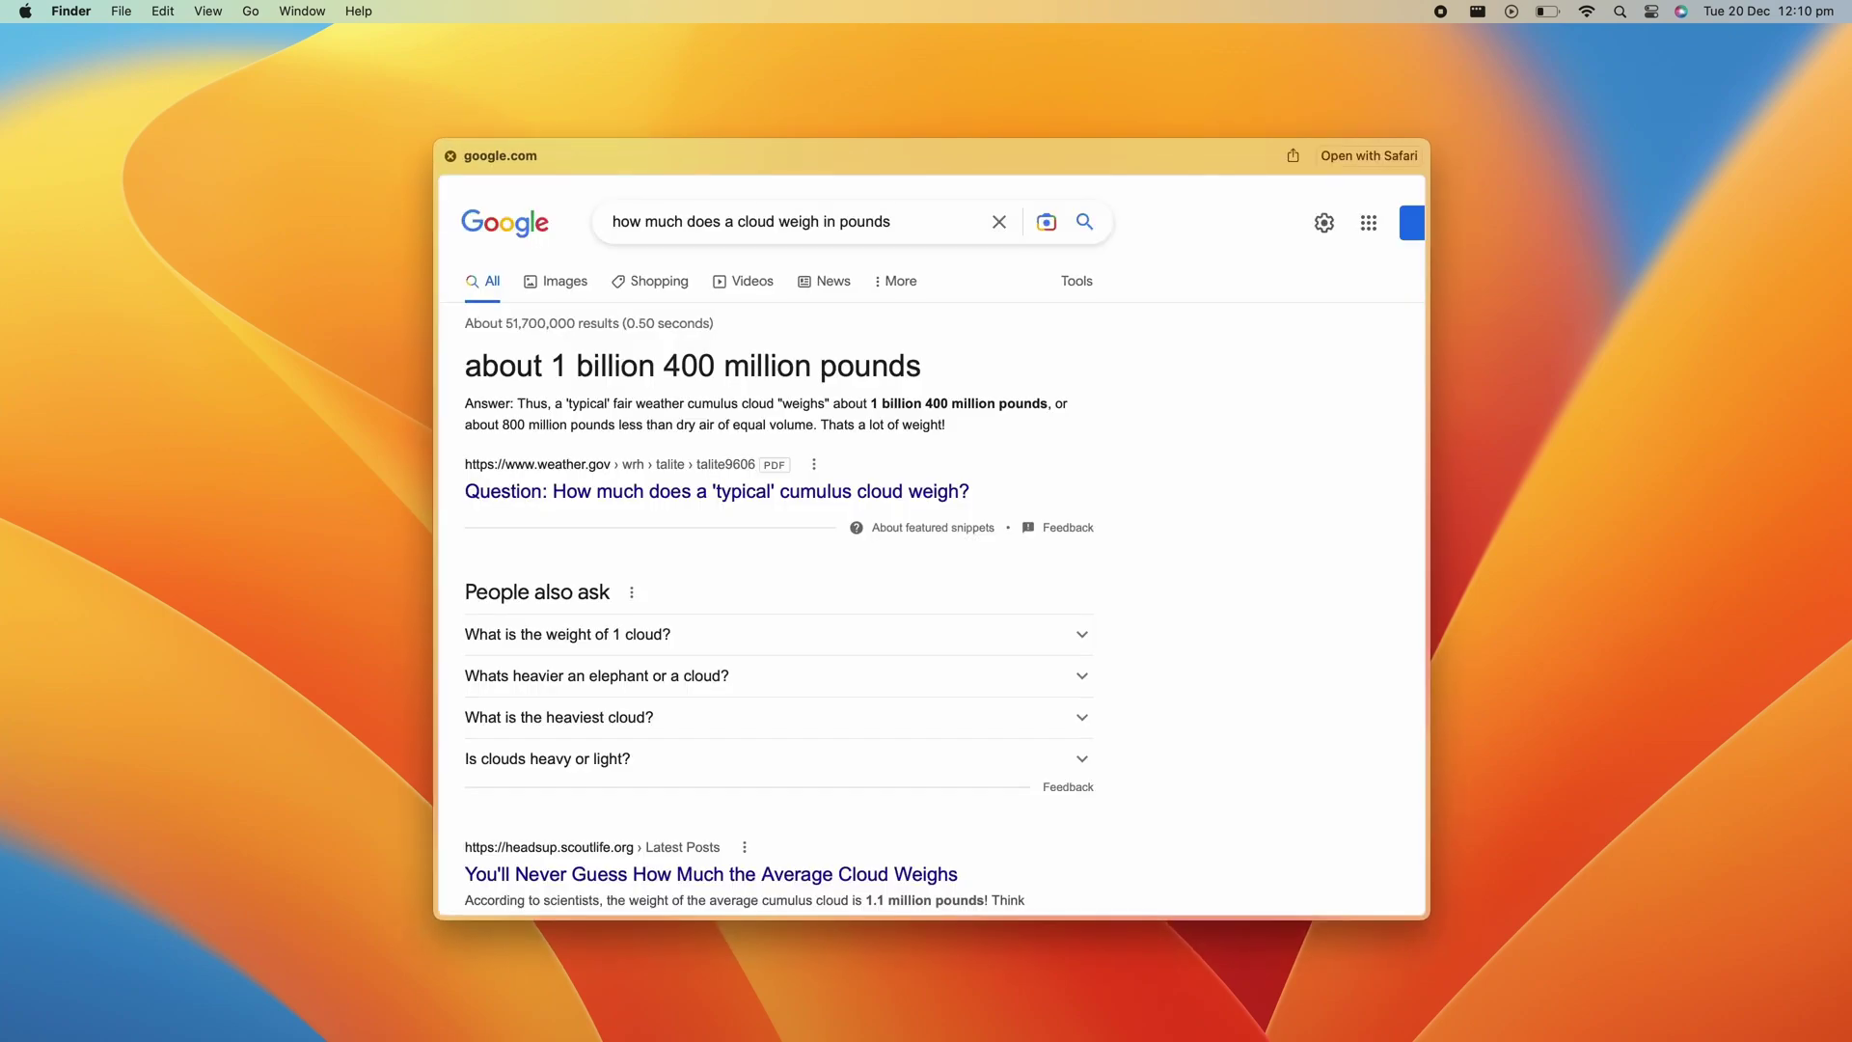
{"action": "key", "text": "Return"}
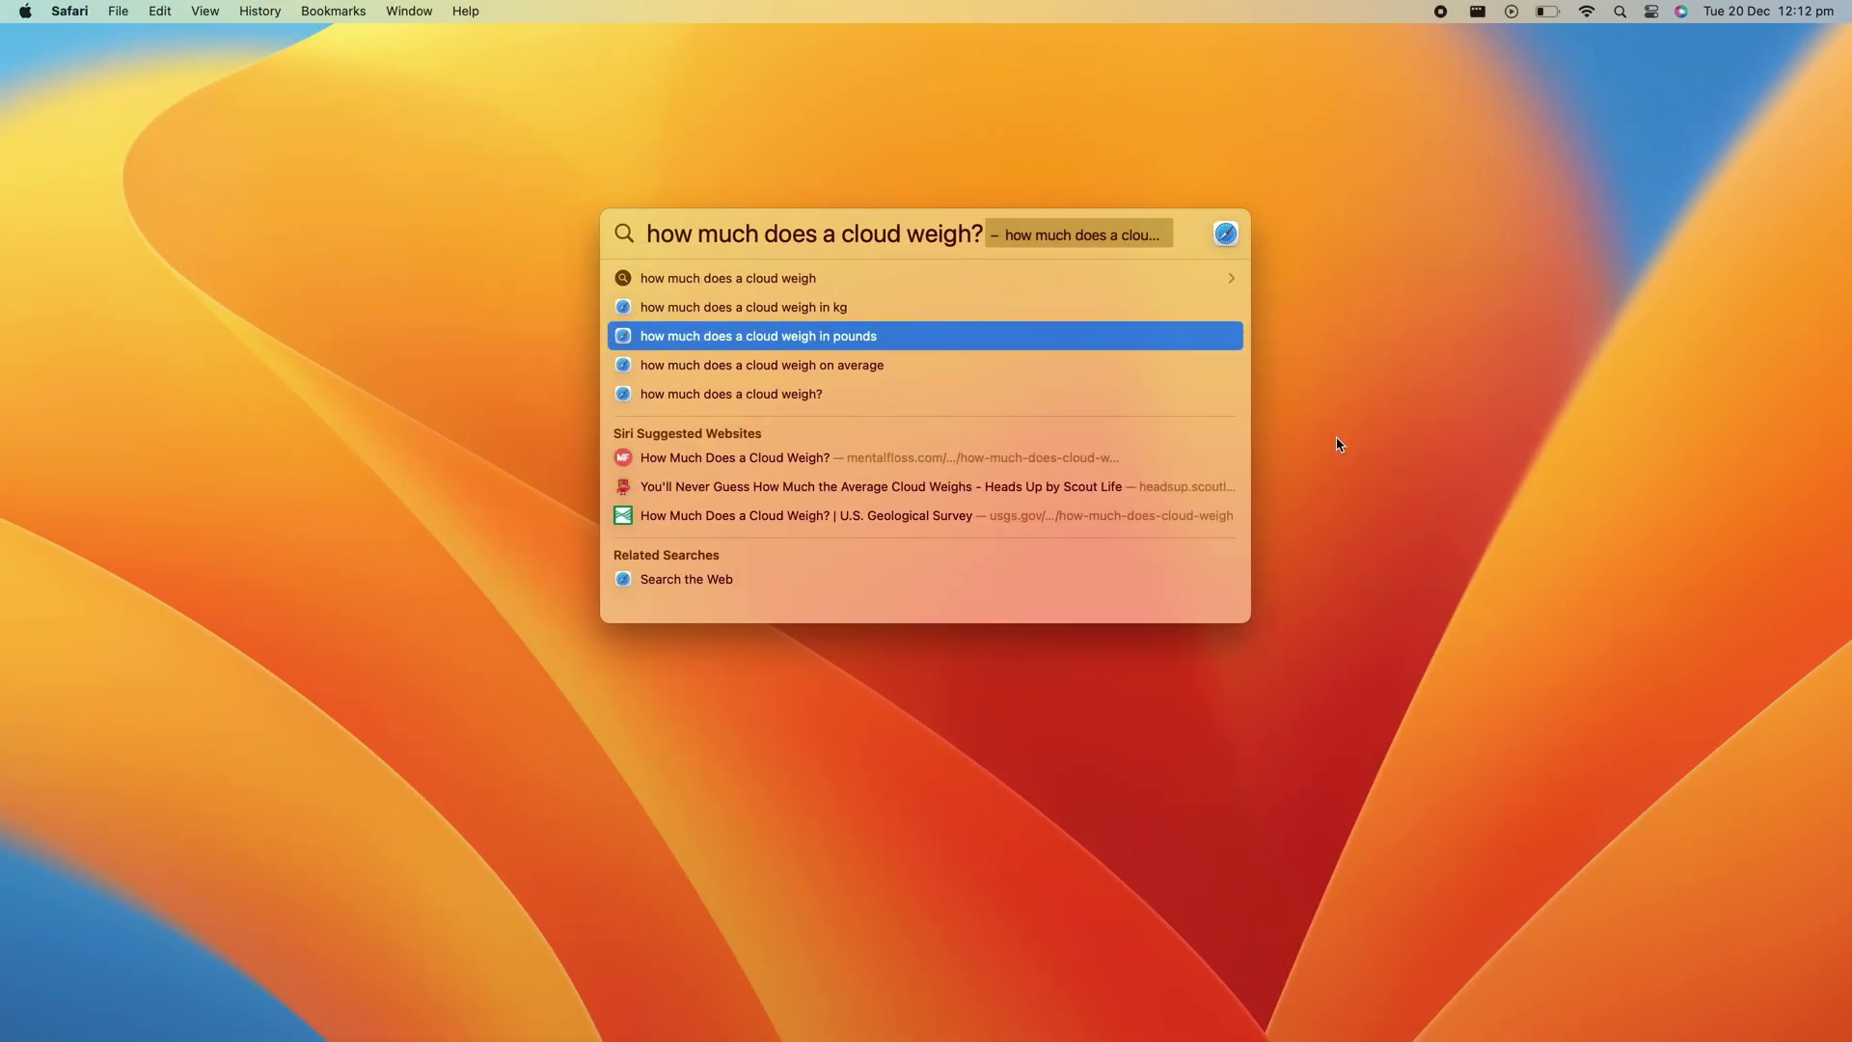
{"action": "key", "text": "space"}
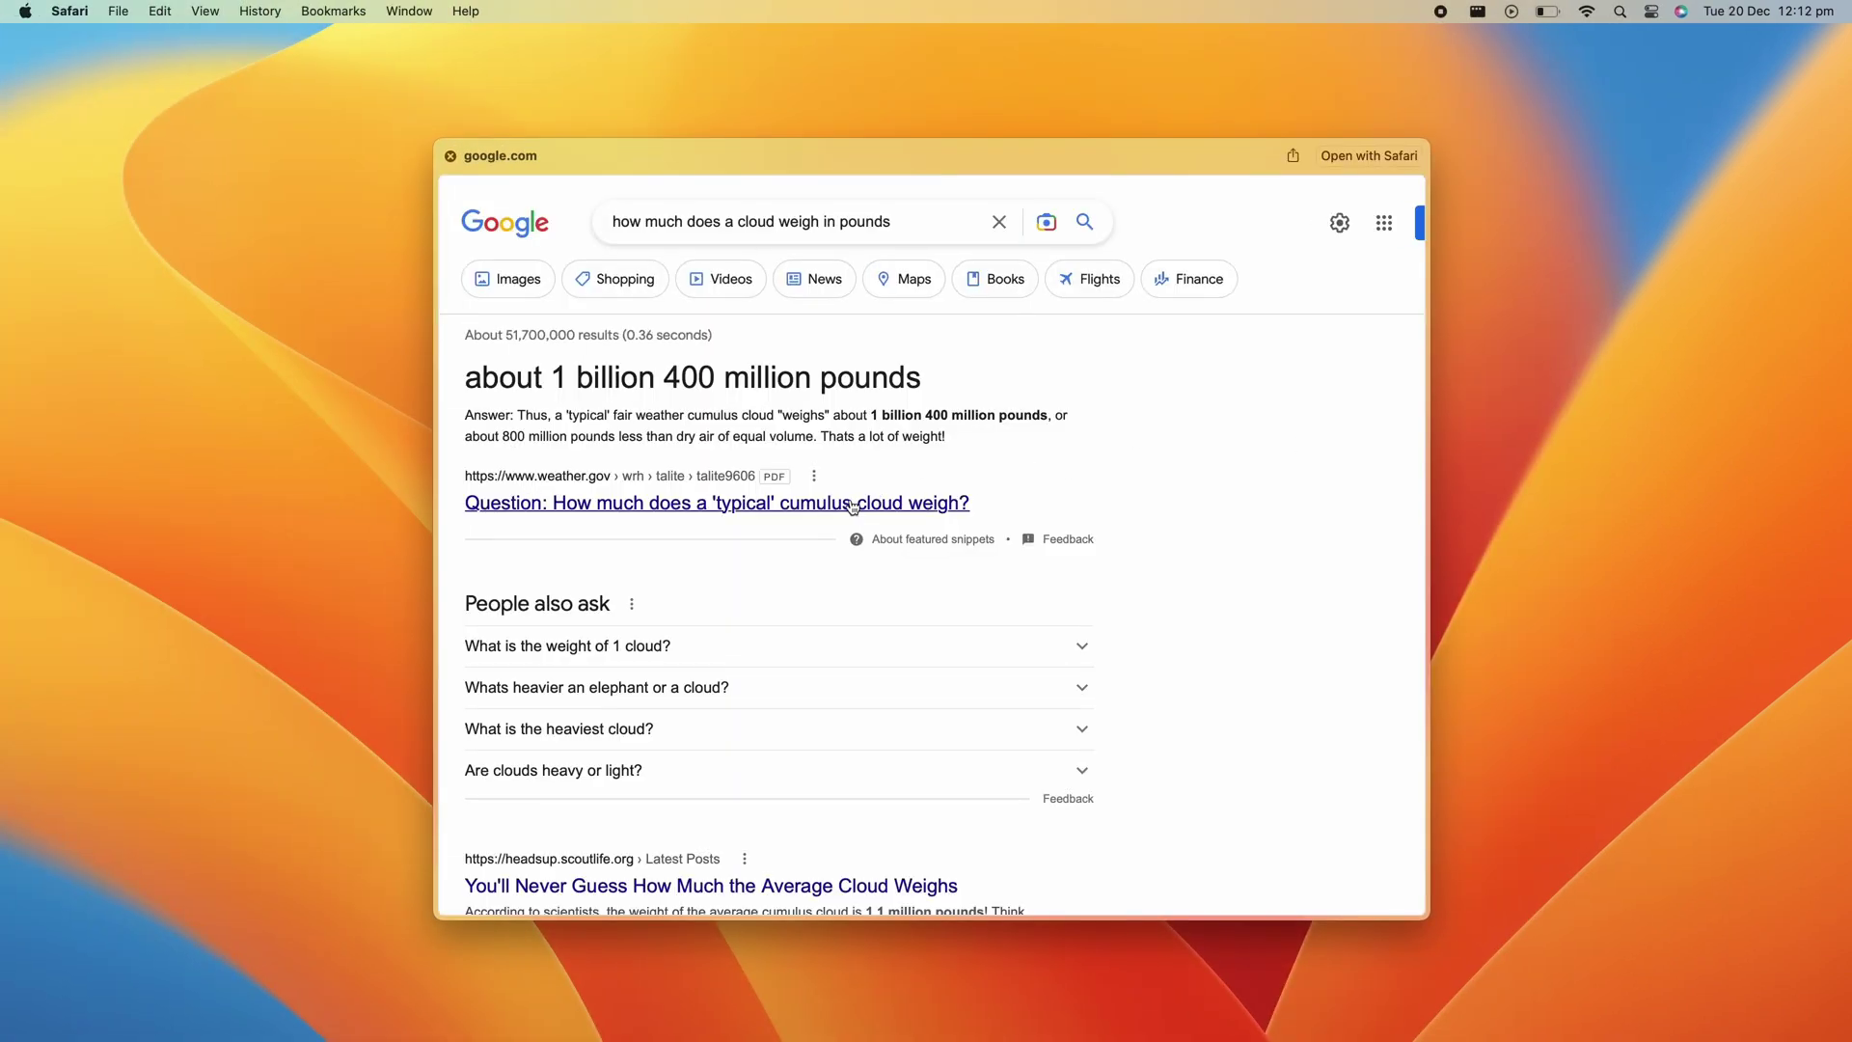
{"action": "left_click", "coordinate": [852, 503]}
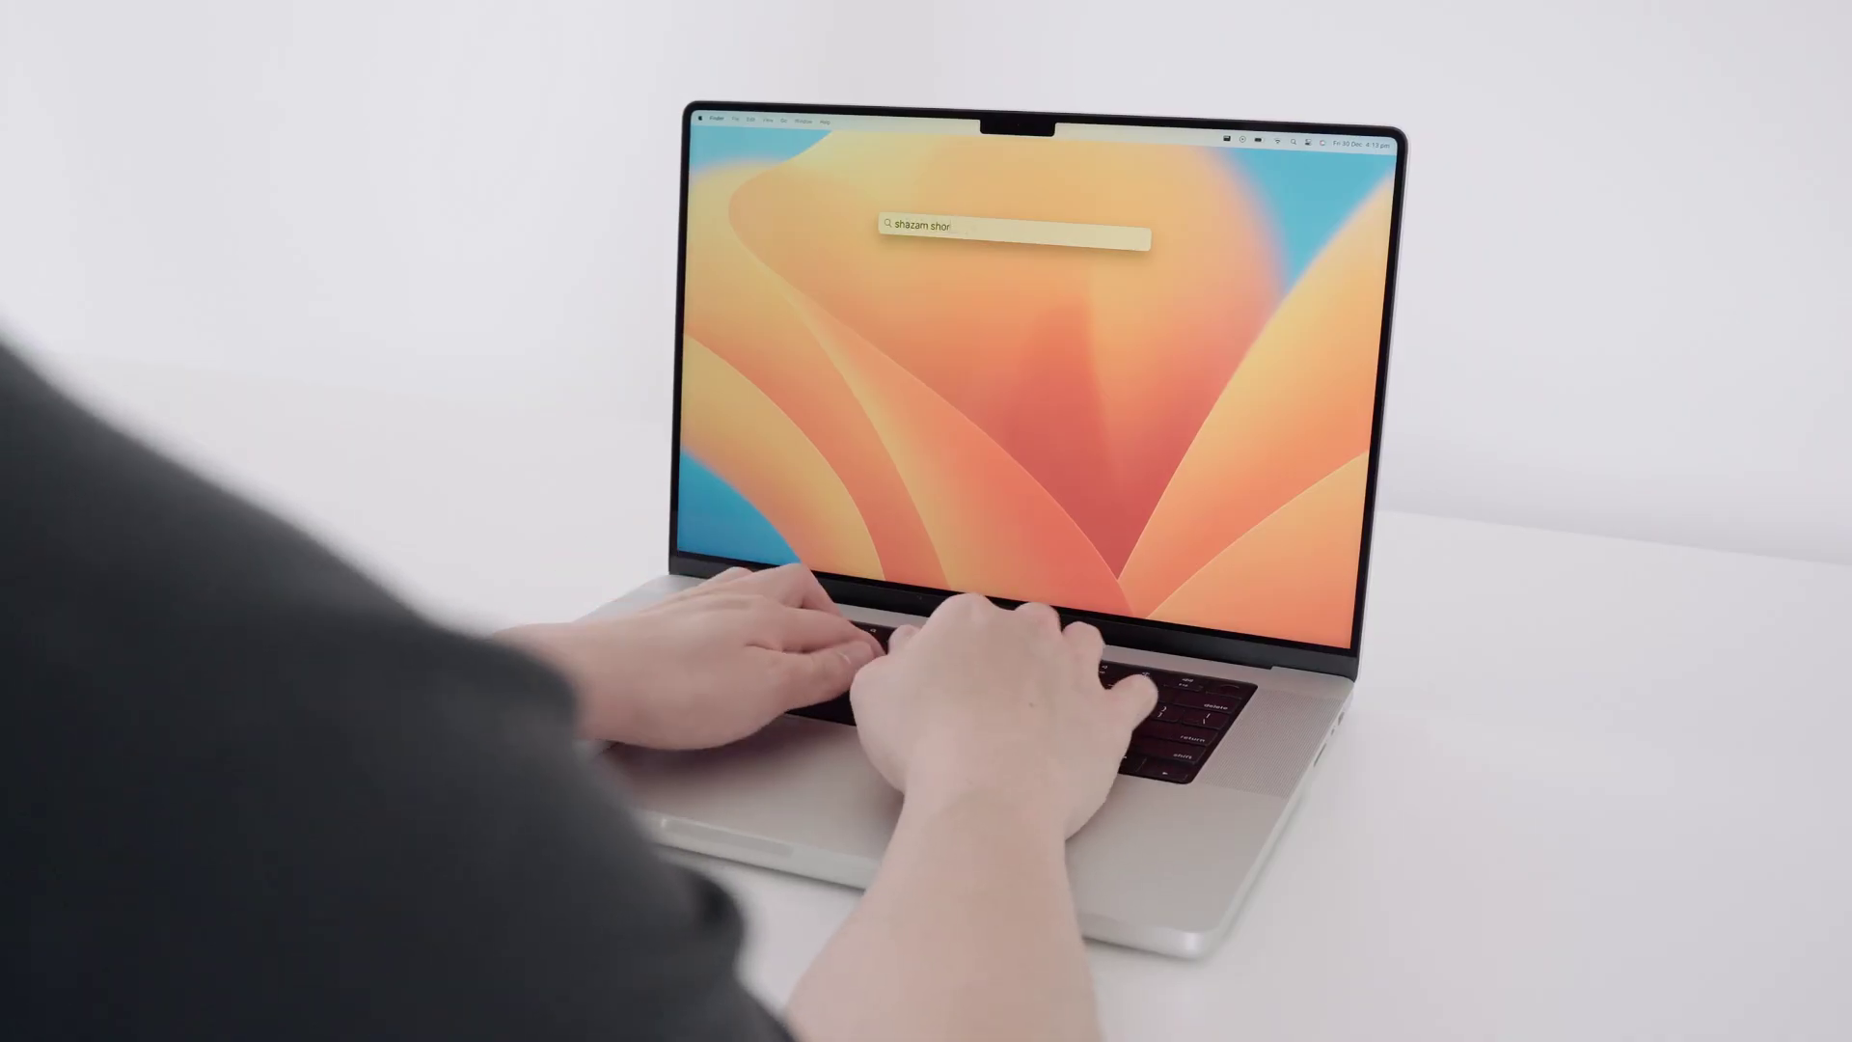
Edit the Spotlight query to 'start timer' so the Start Timer shortcut comes up.
{"action": "type", "text": "ut"}
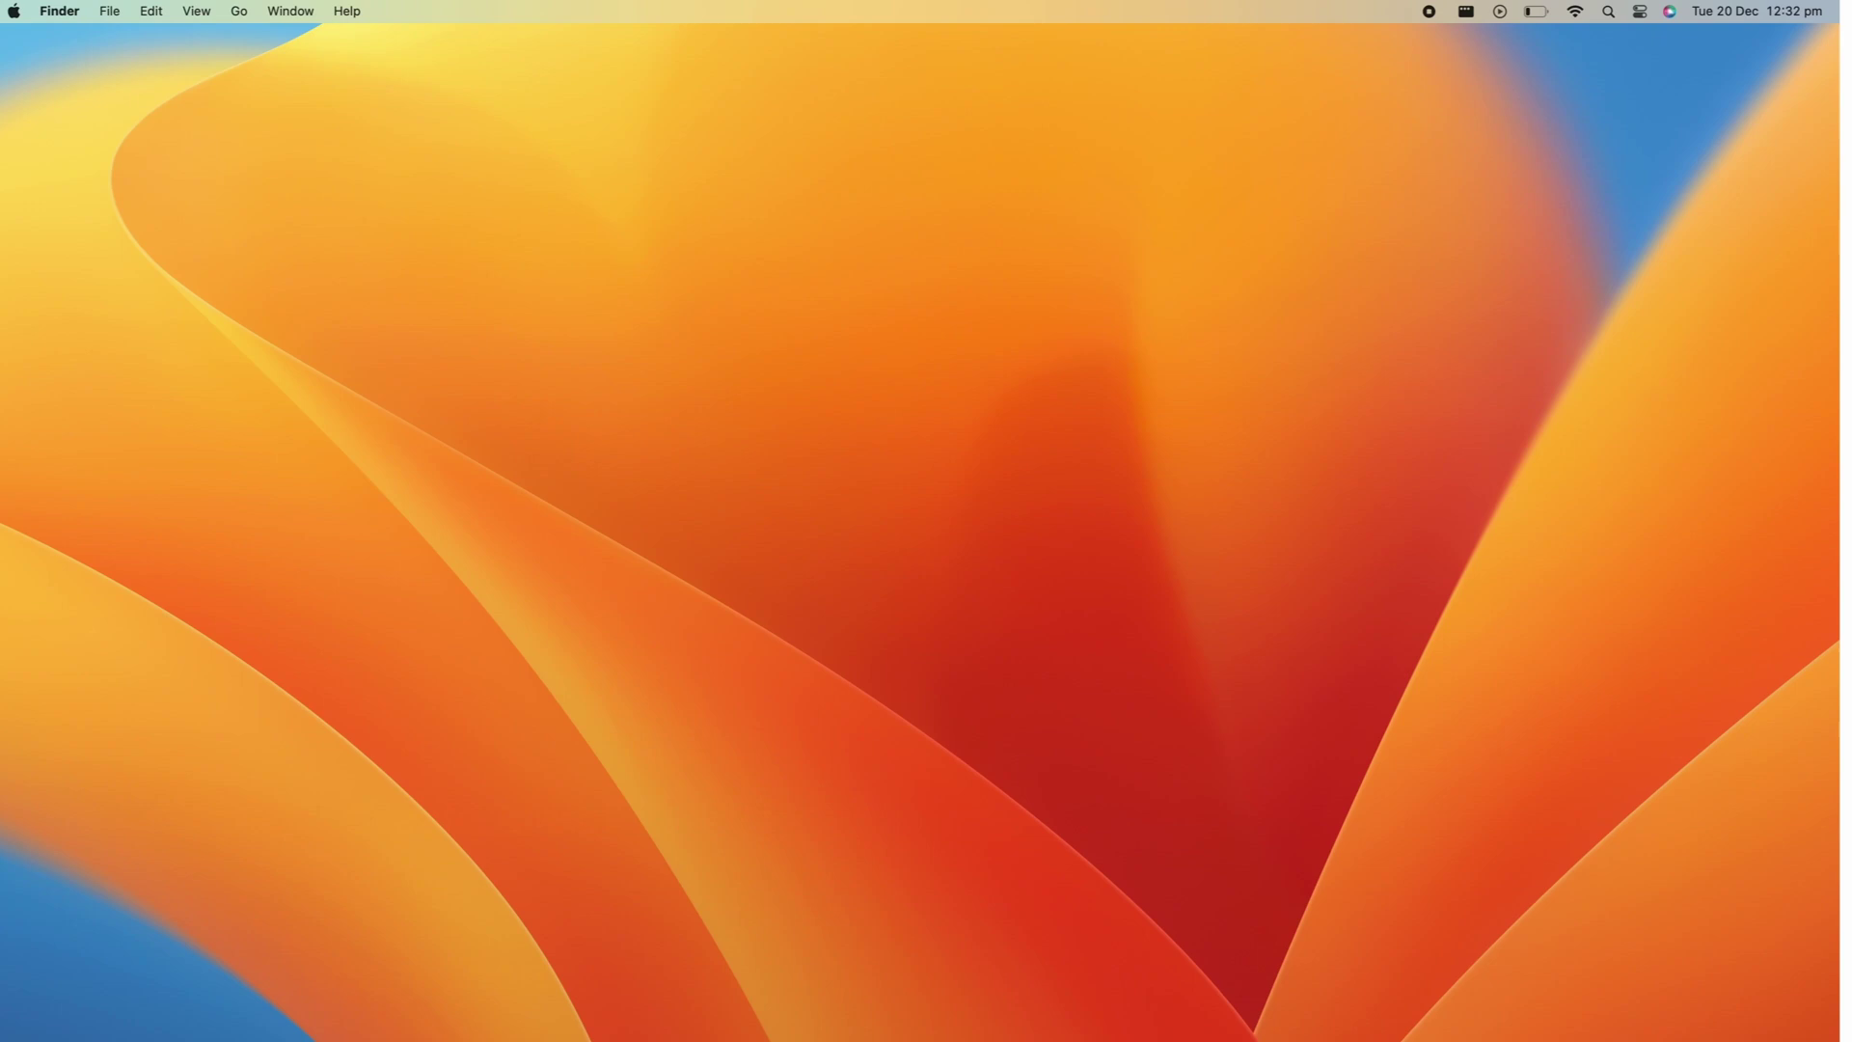
{"action": "key", "text": "super+space"}
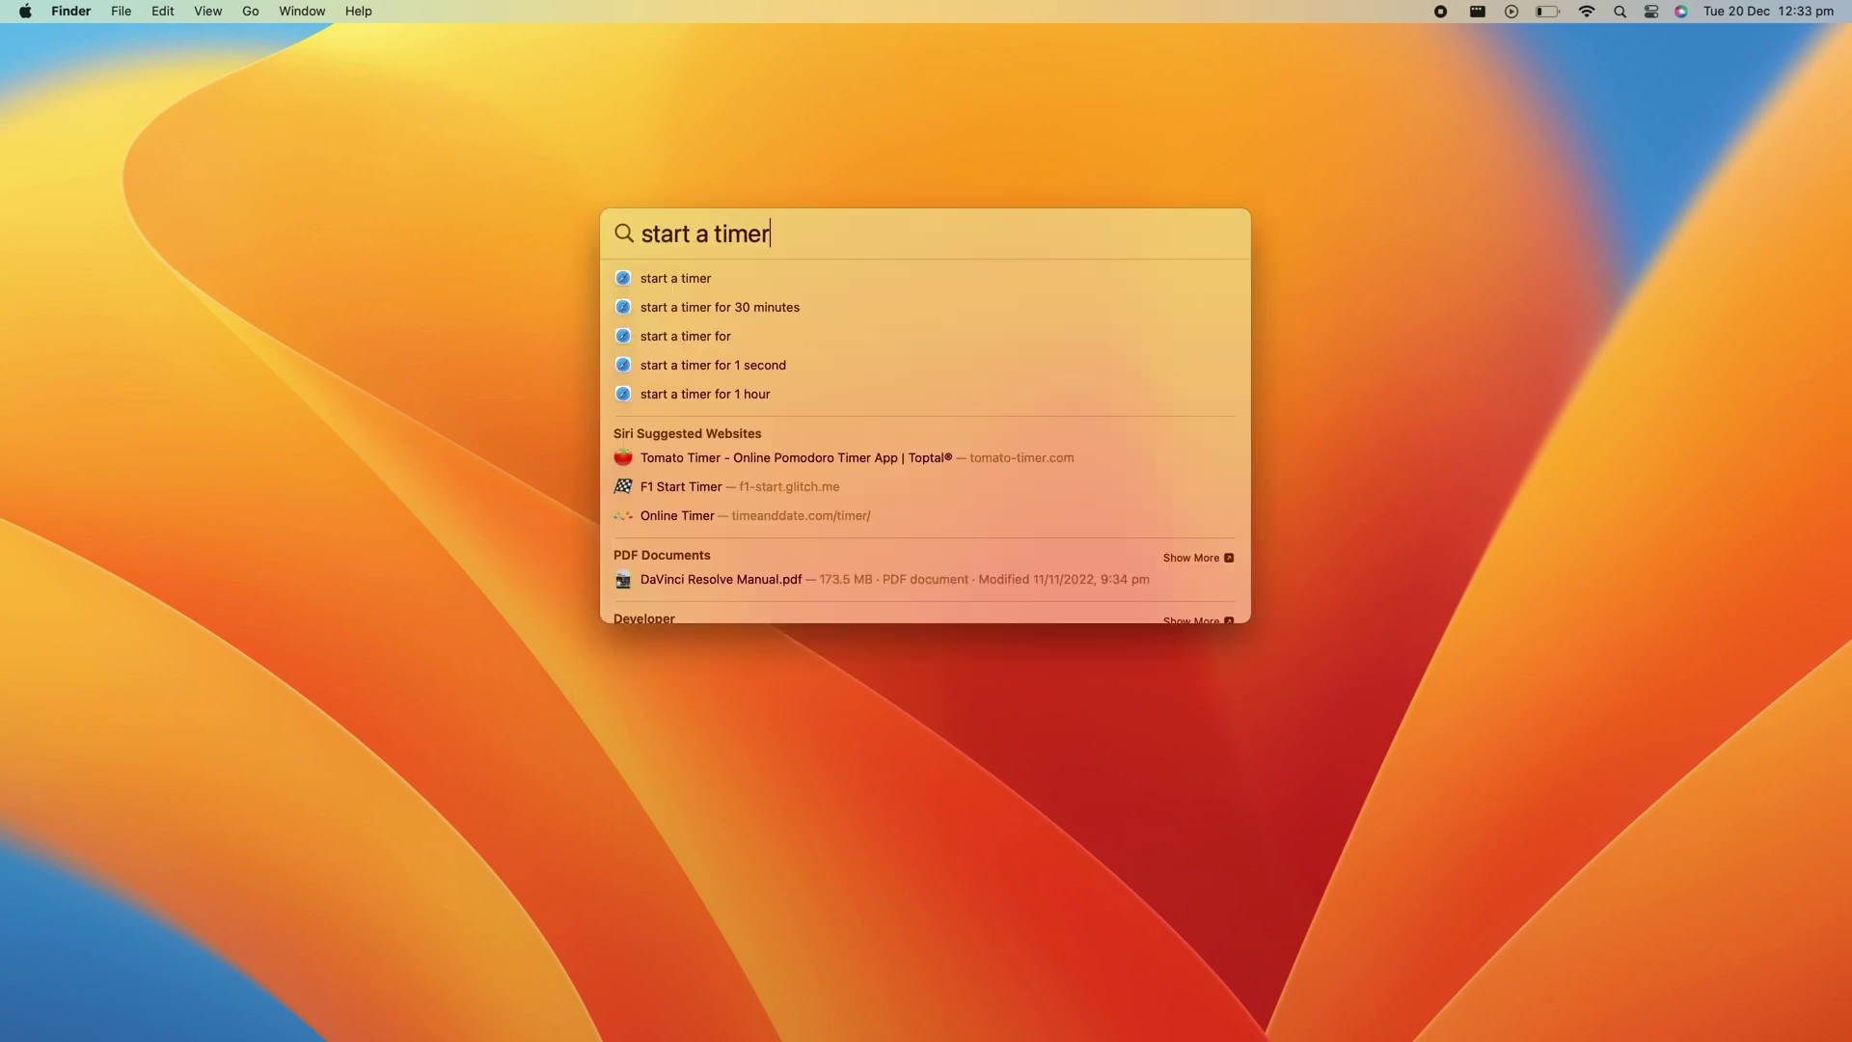
{"action": "key", "text": "BackSpace"}
{"action": "key", "text": "BackSpace"}
{"action": "key", "text": "BackSpace"}
{"action": "key", "text": "BackSpace"}
{"action": "key", "text": "BackSpace"}
{"action": "key", "text": "BackSpace"}
{"action": "key", "text": "BackSpace"}
{"action": "key", "text": "BackSpace"}
{"action": "type", "text": "timer"}
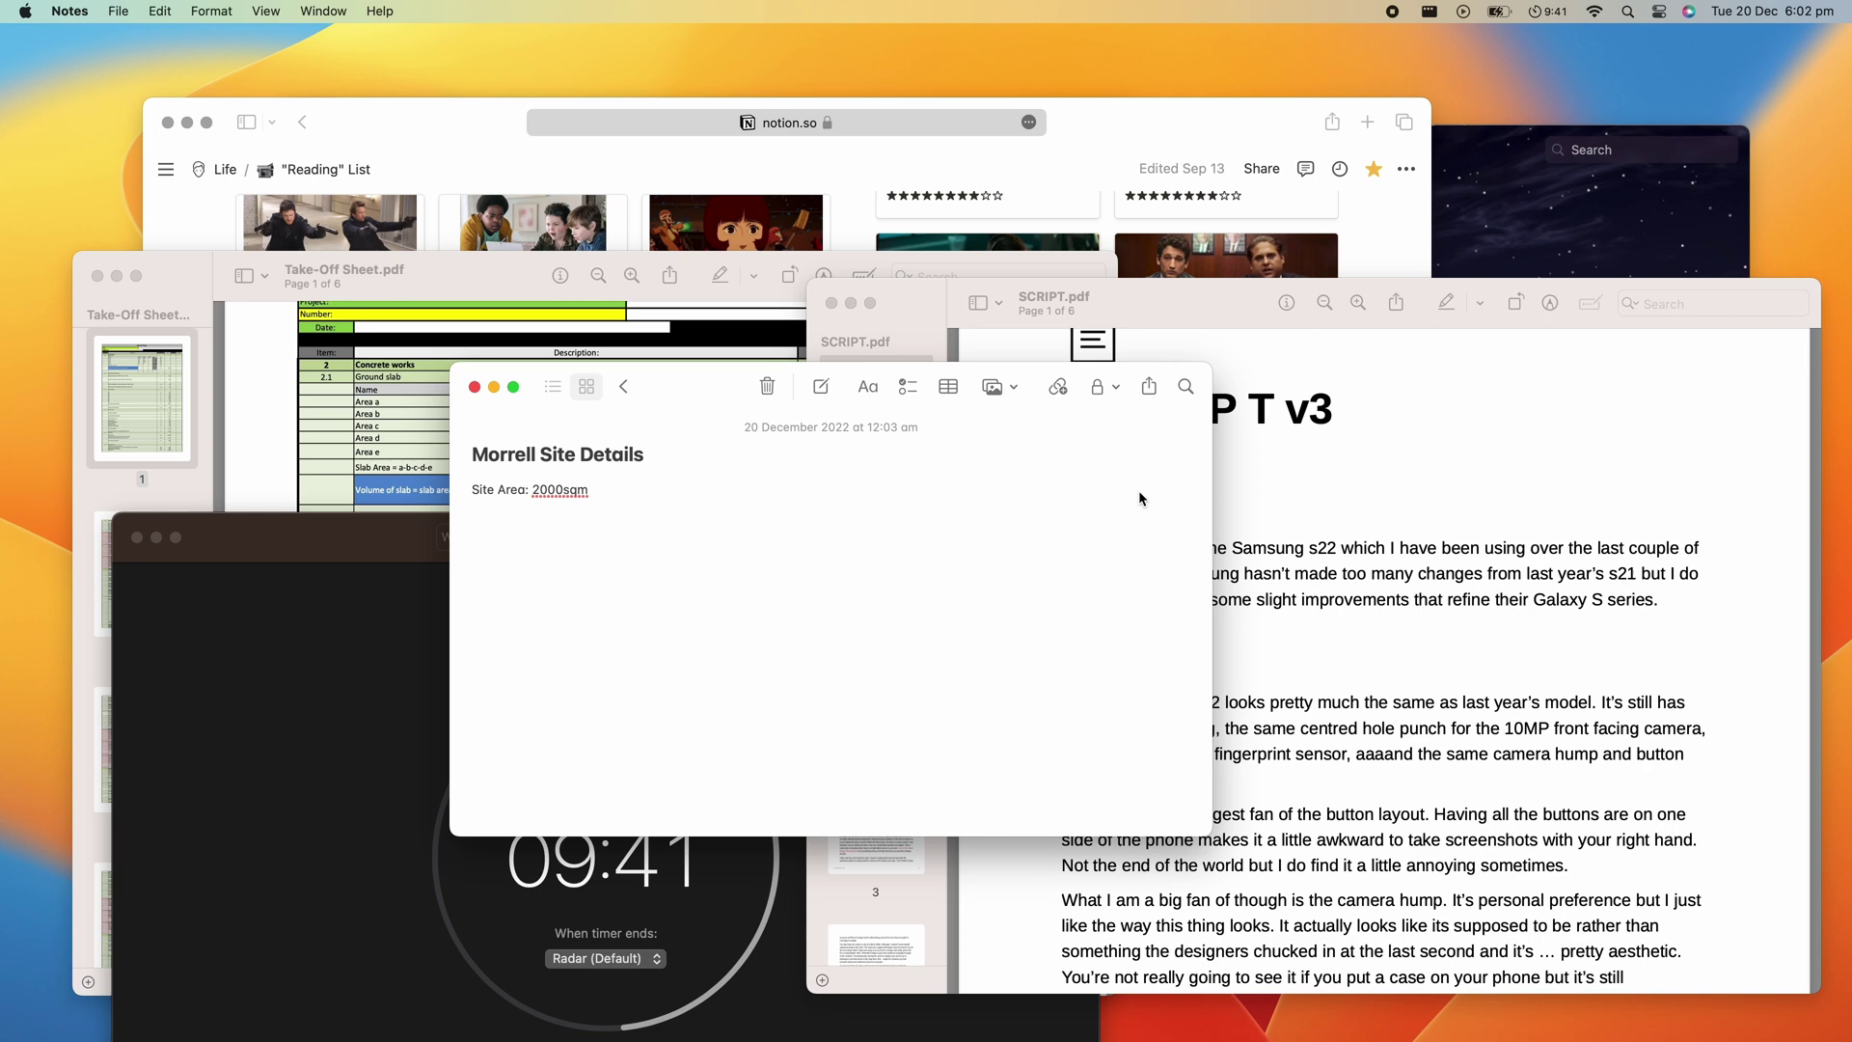
Turn on Stage Manager from Control Center.
{"action": "left_click", "coordinate": [1659, 13]}
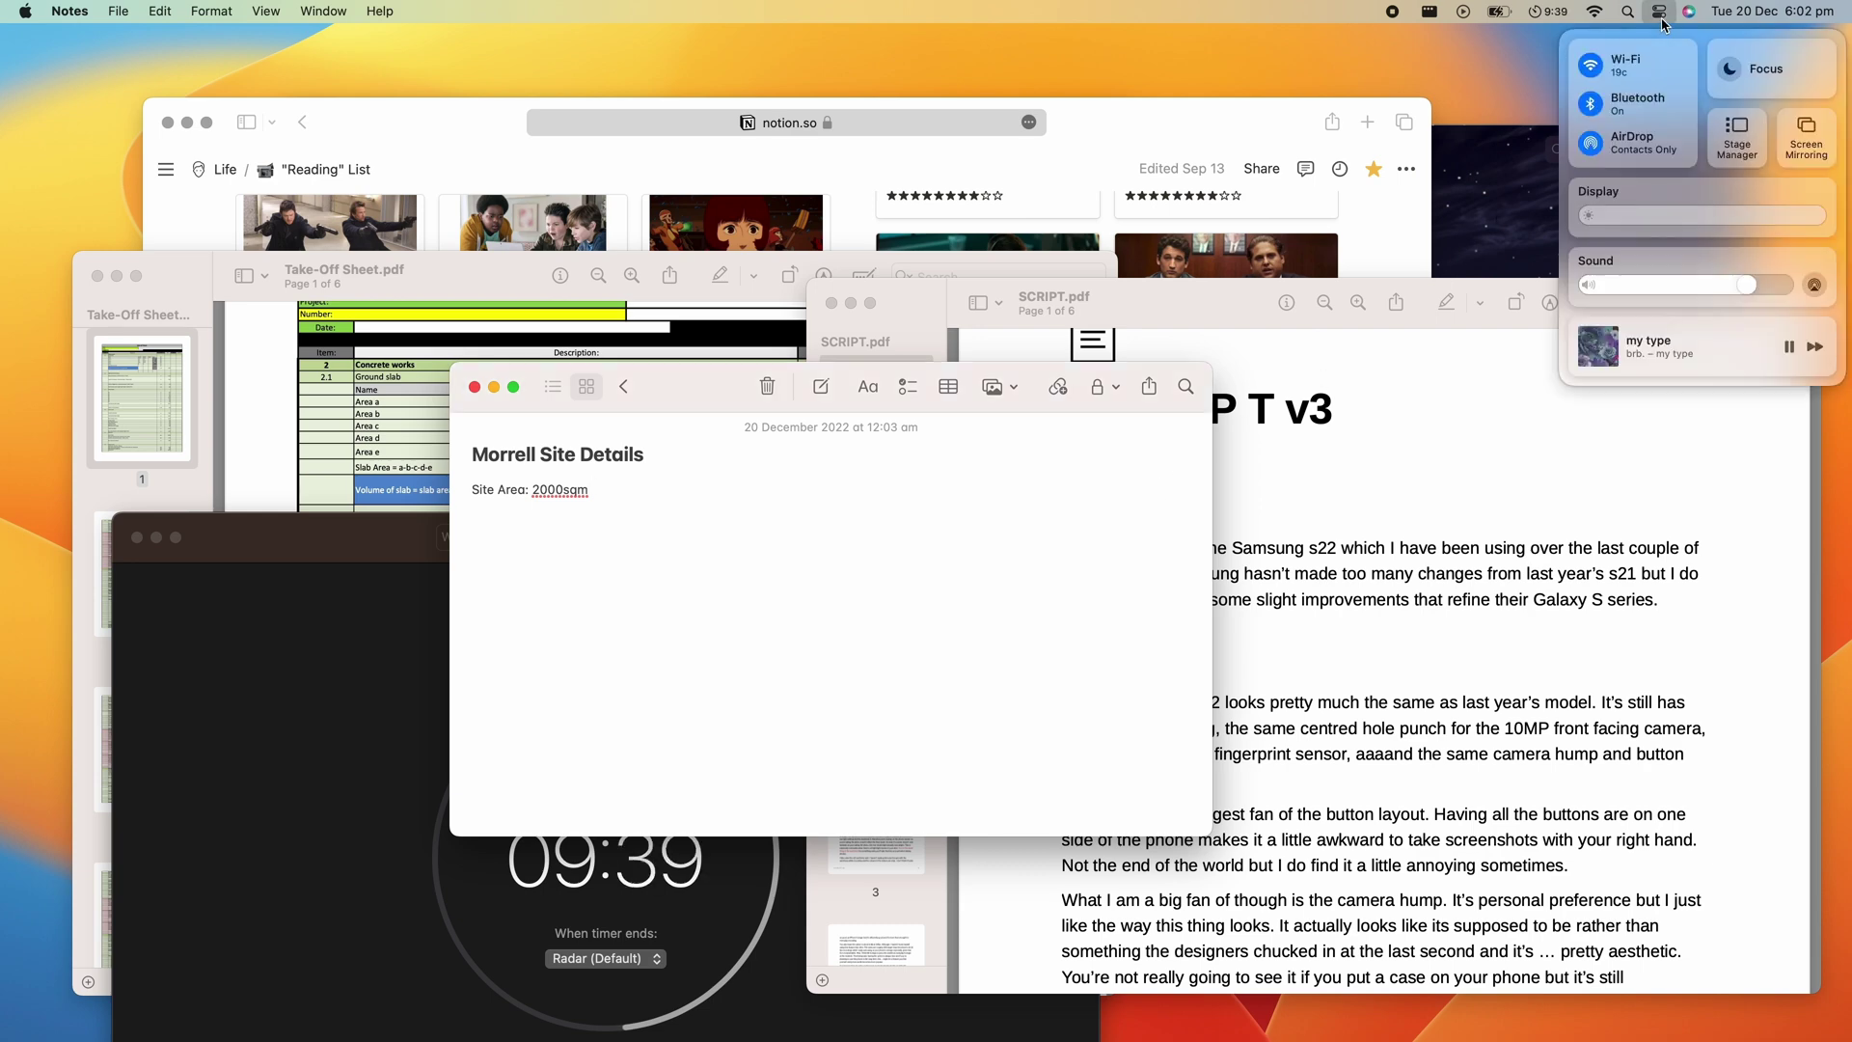
{"action": "left_click", "coordinate": [1741, 152]}
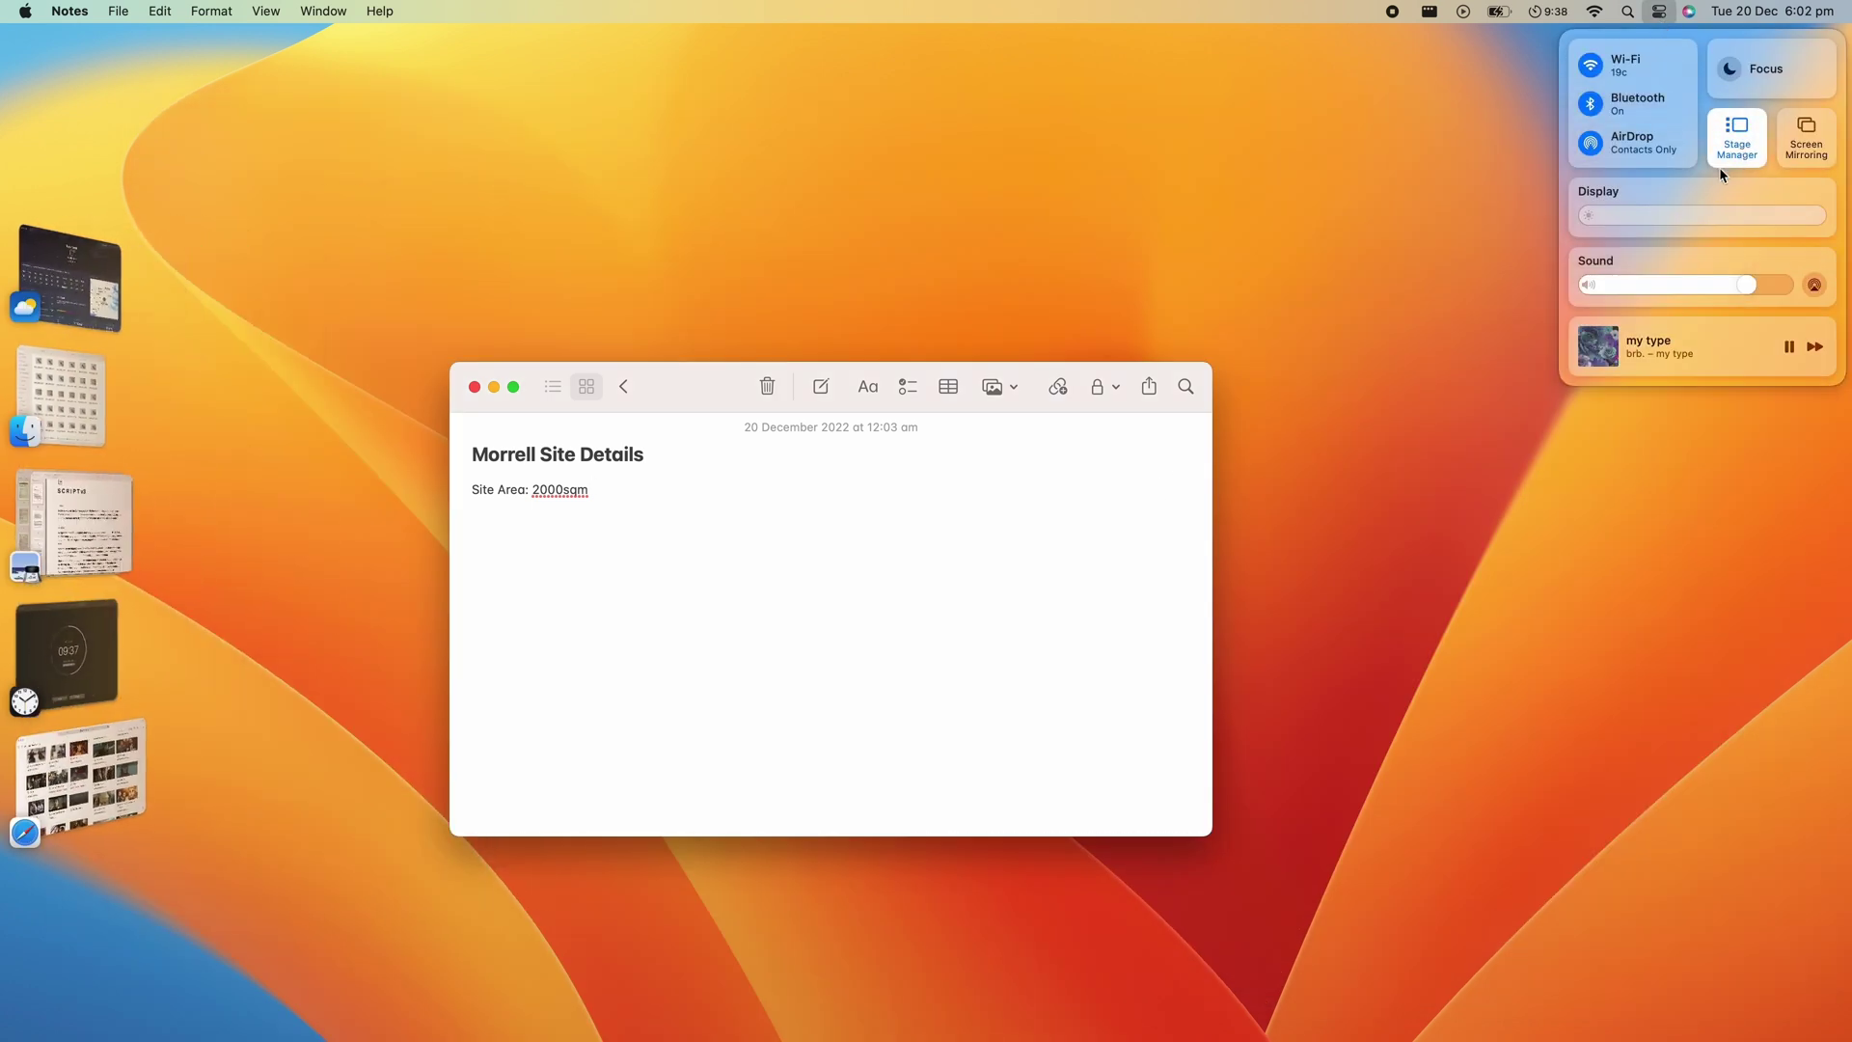
{"action": "left_click", "coordinate": [1463, 403]}
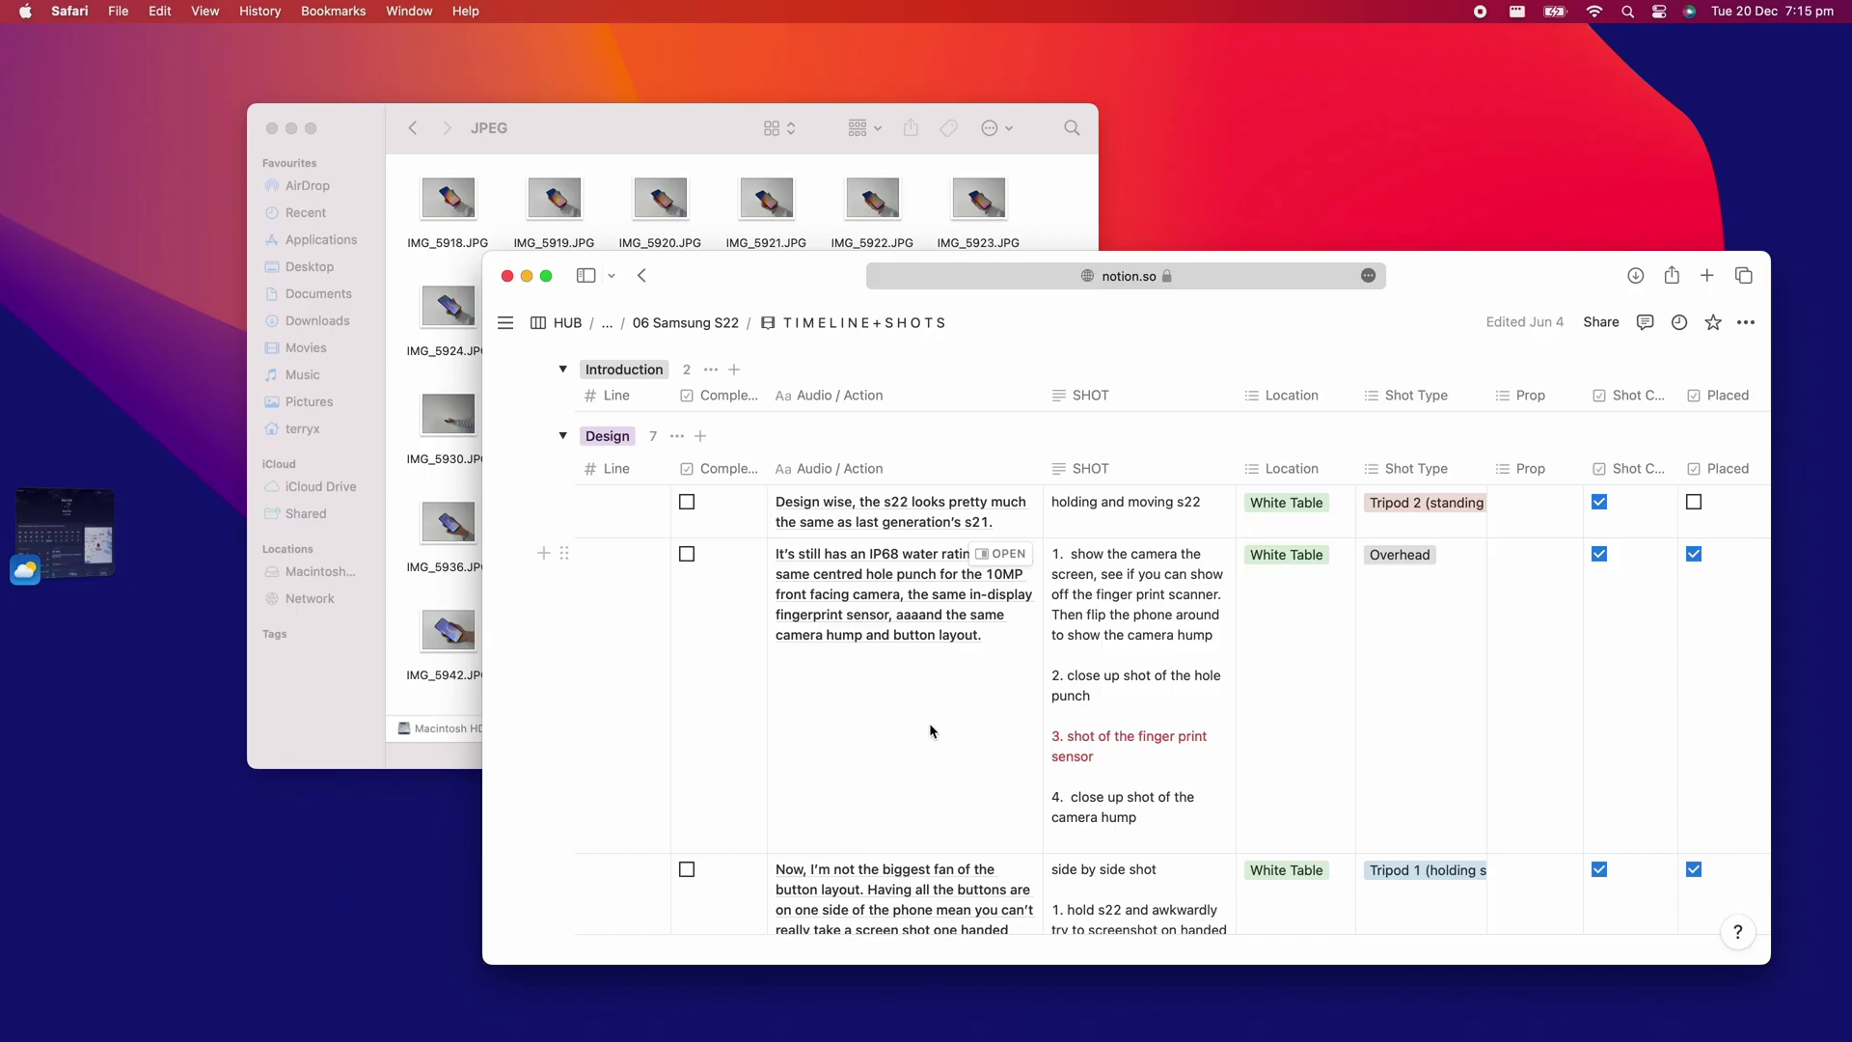
In Mission Control, step across Desktop 4, Desktop 3 and back to Desktop 1.
{"action": "key", "text": "ctrl+Up"}
{"action": "key", "text": "ctrl+Right"}
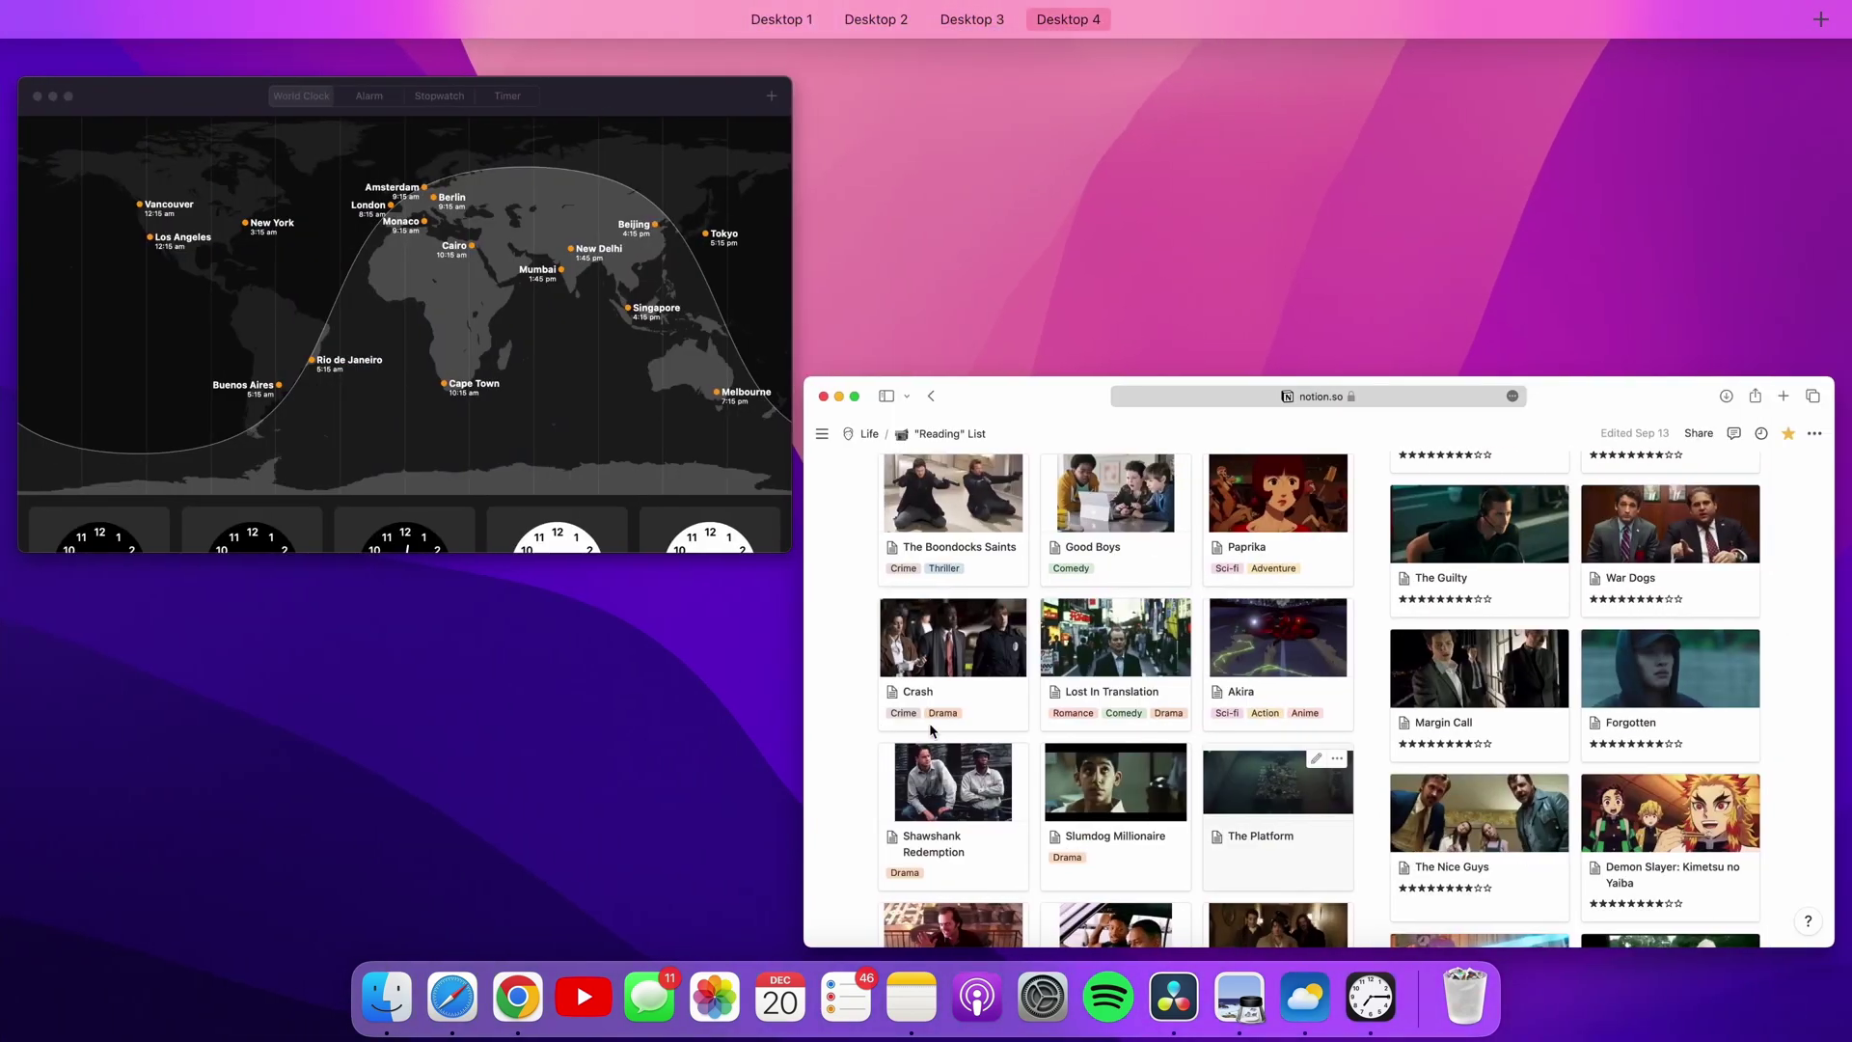
{"action": "key", "text": "ctrl+Left"}
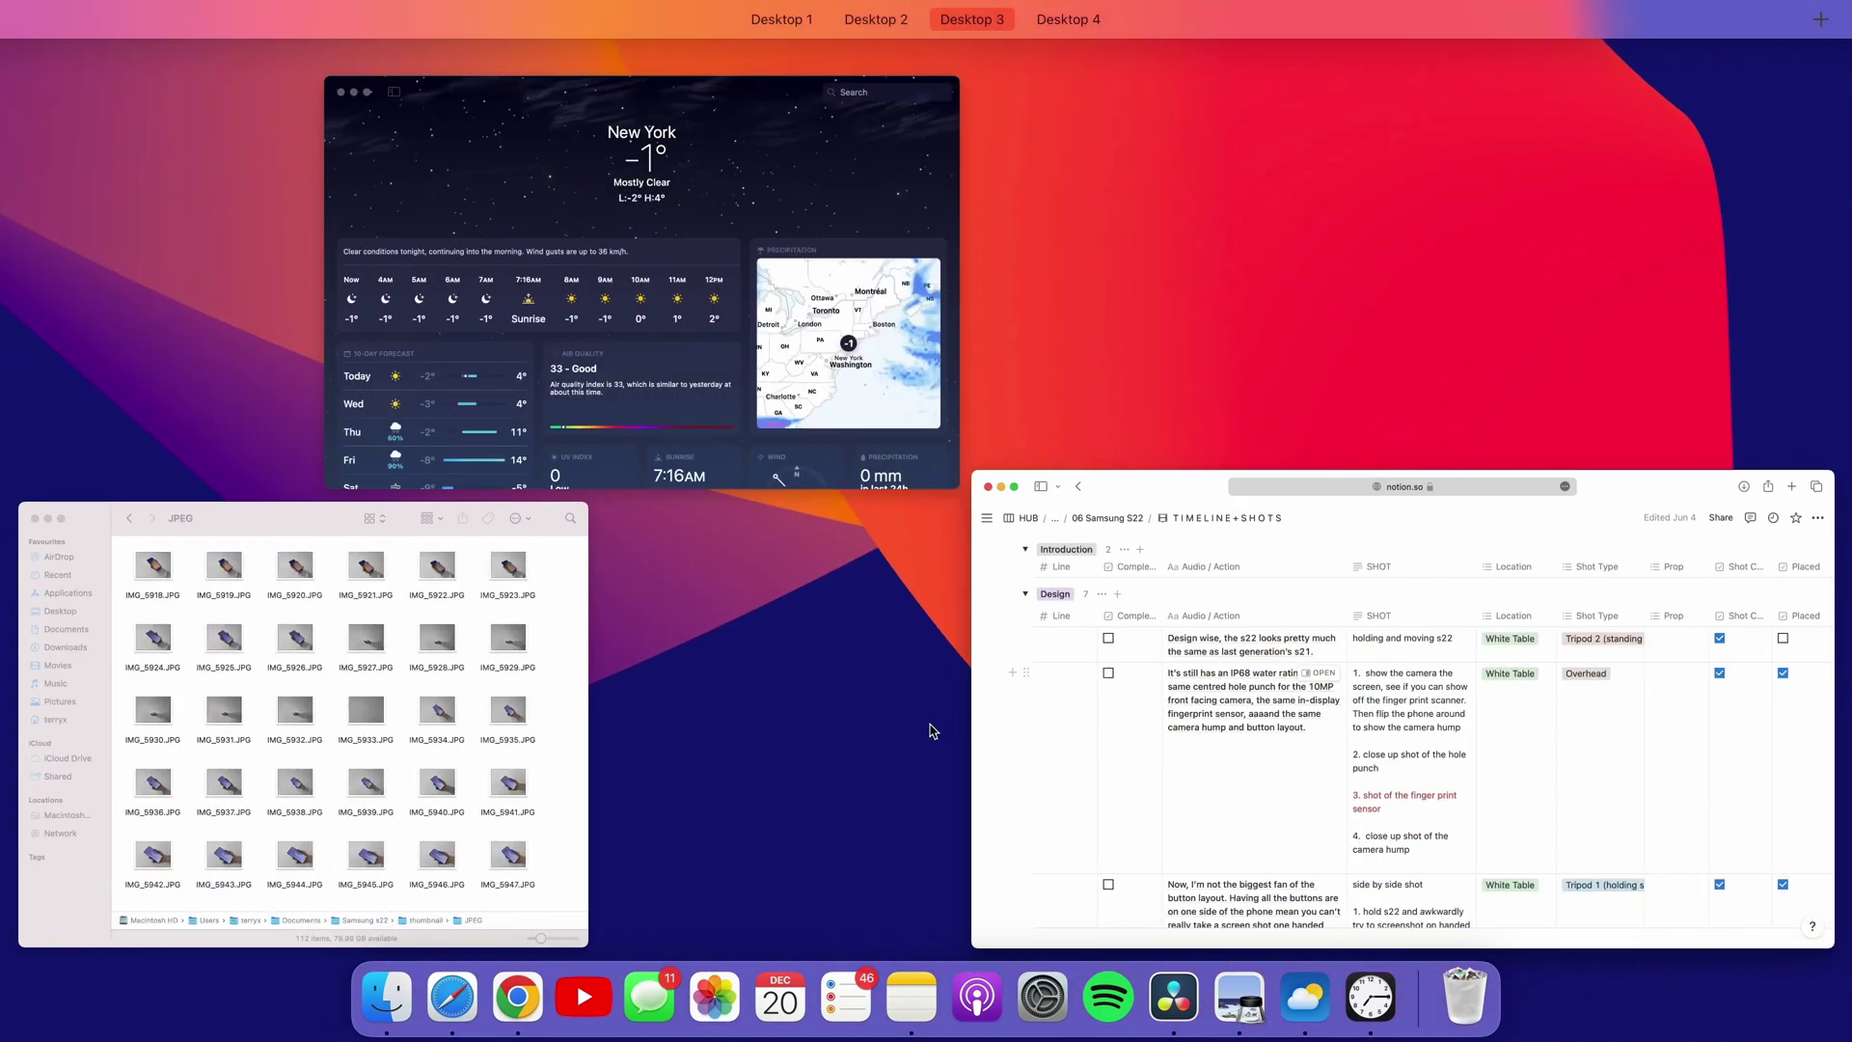
{"action": "key", "text": "ctrl+Left"}
{"action": "key", "text": "ctrl+Left"}
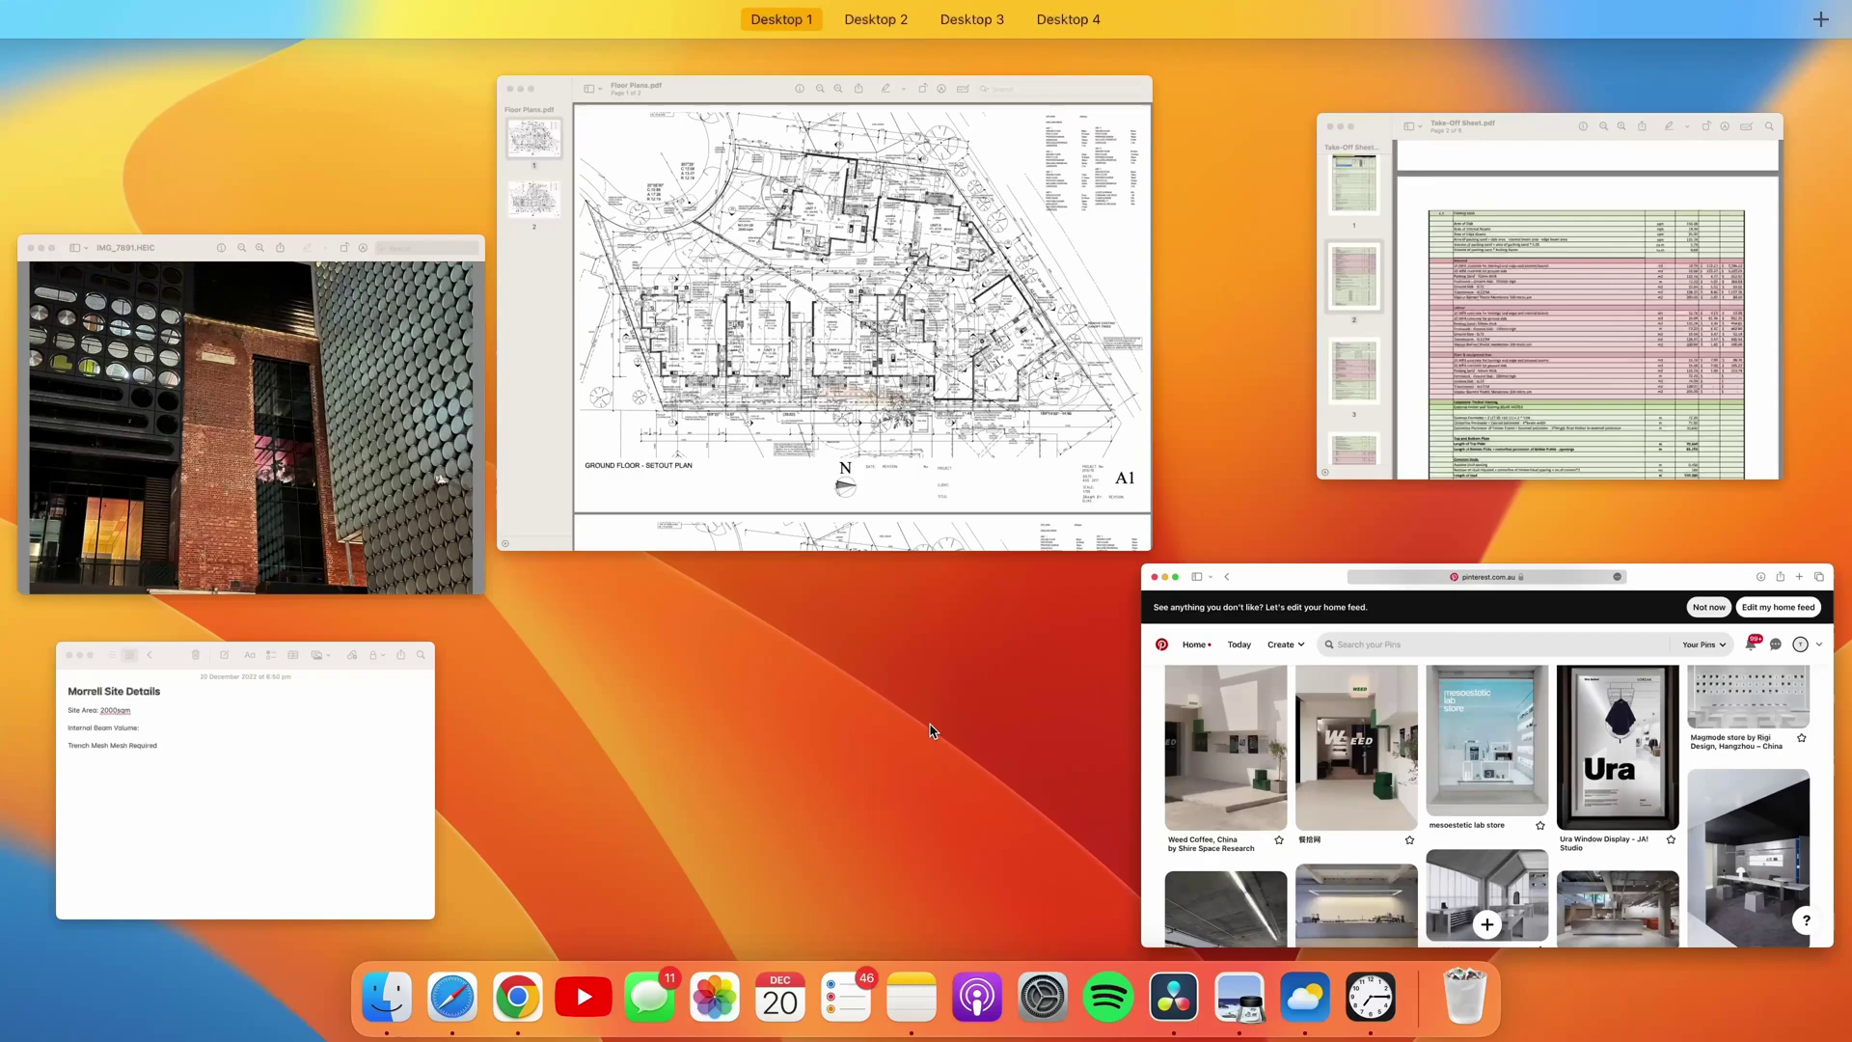
Bring the Morrell Site Details note, Floor Plans PDF, then Pinterest and photo windows forward.
{"action": "left_click", "coordinate": [295, 788]}
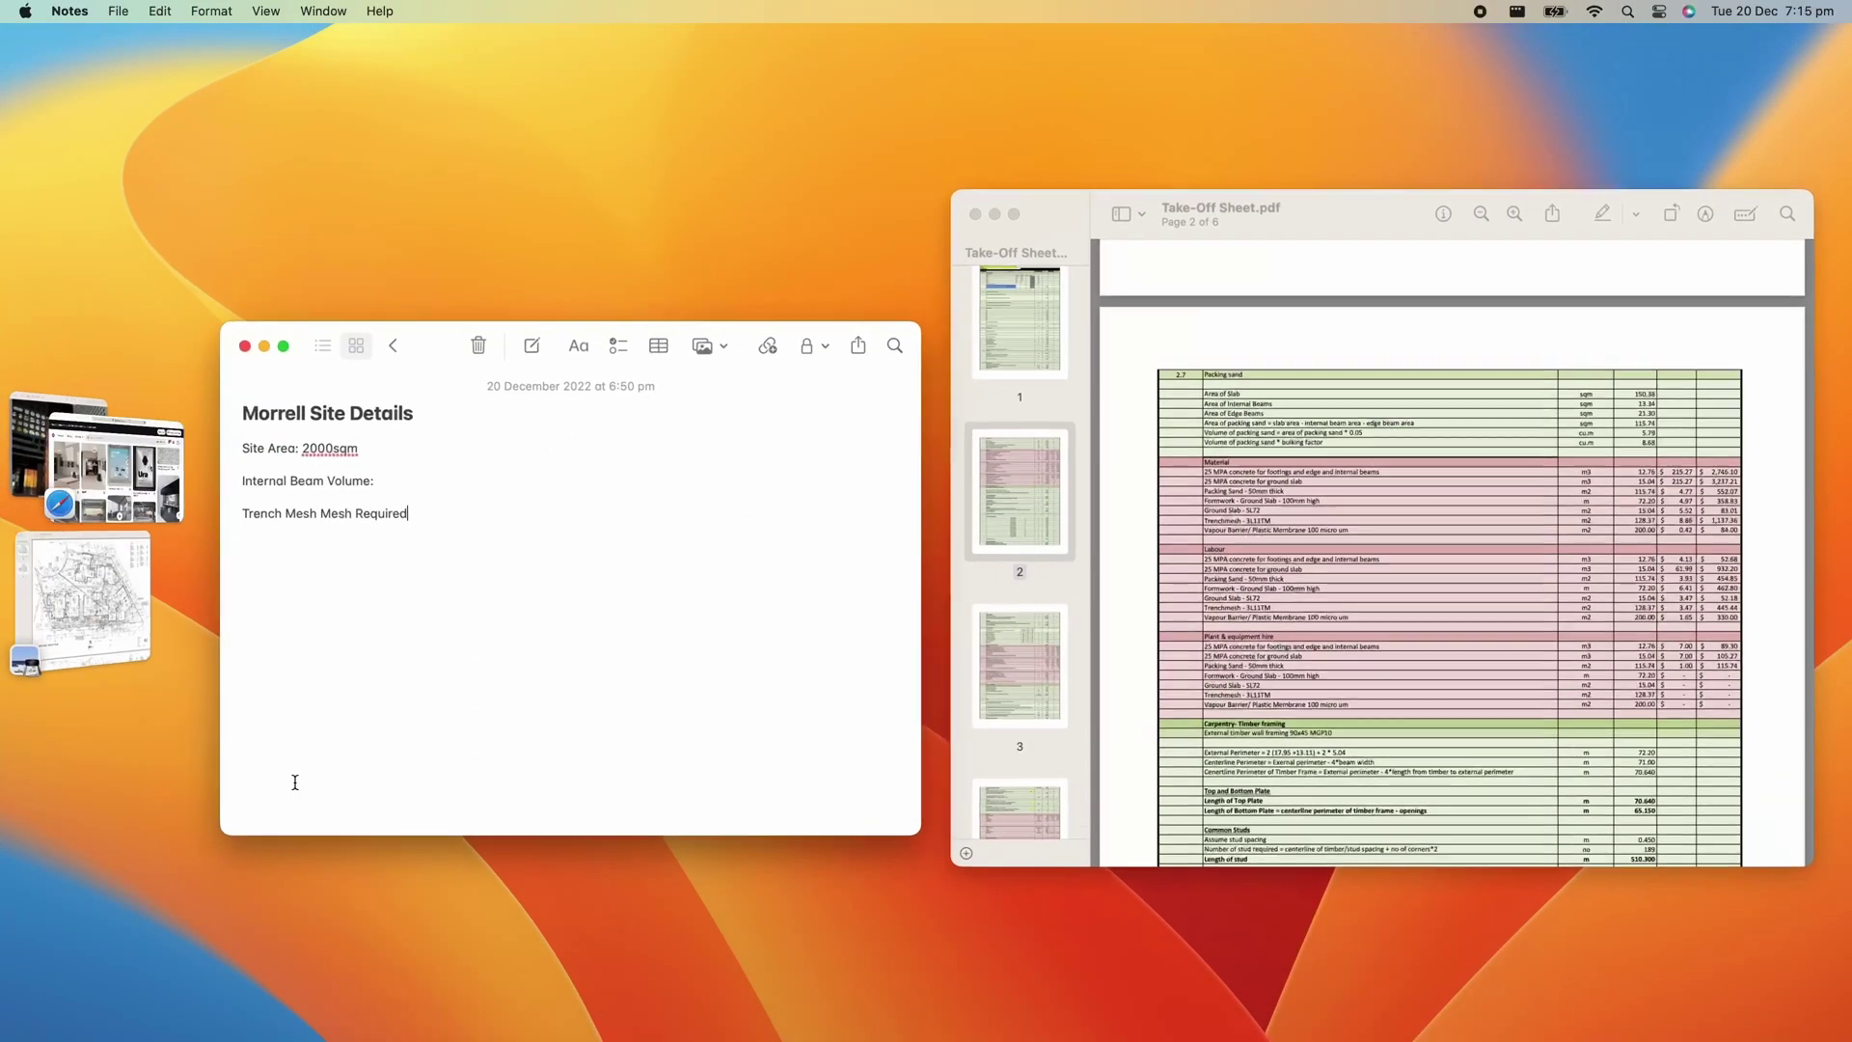
{"action": "left_click", "coordinate": [108, 620]}
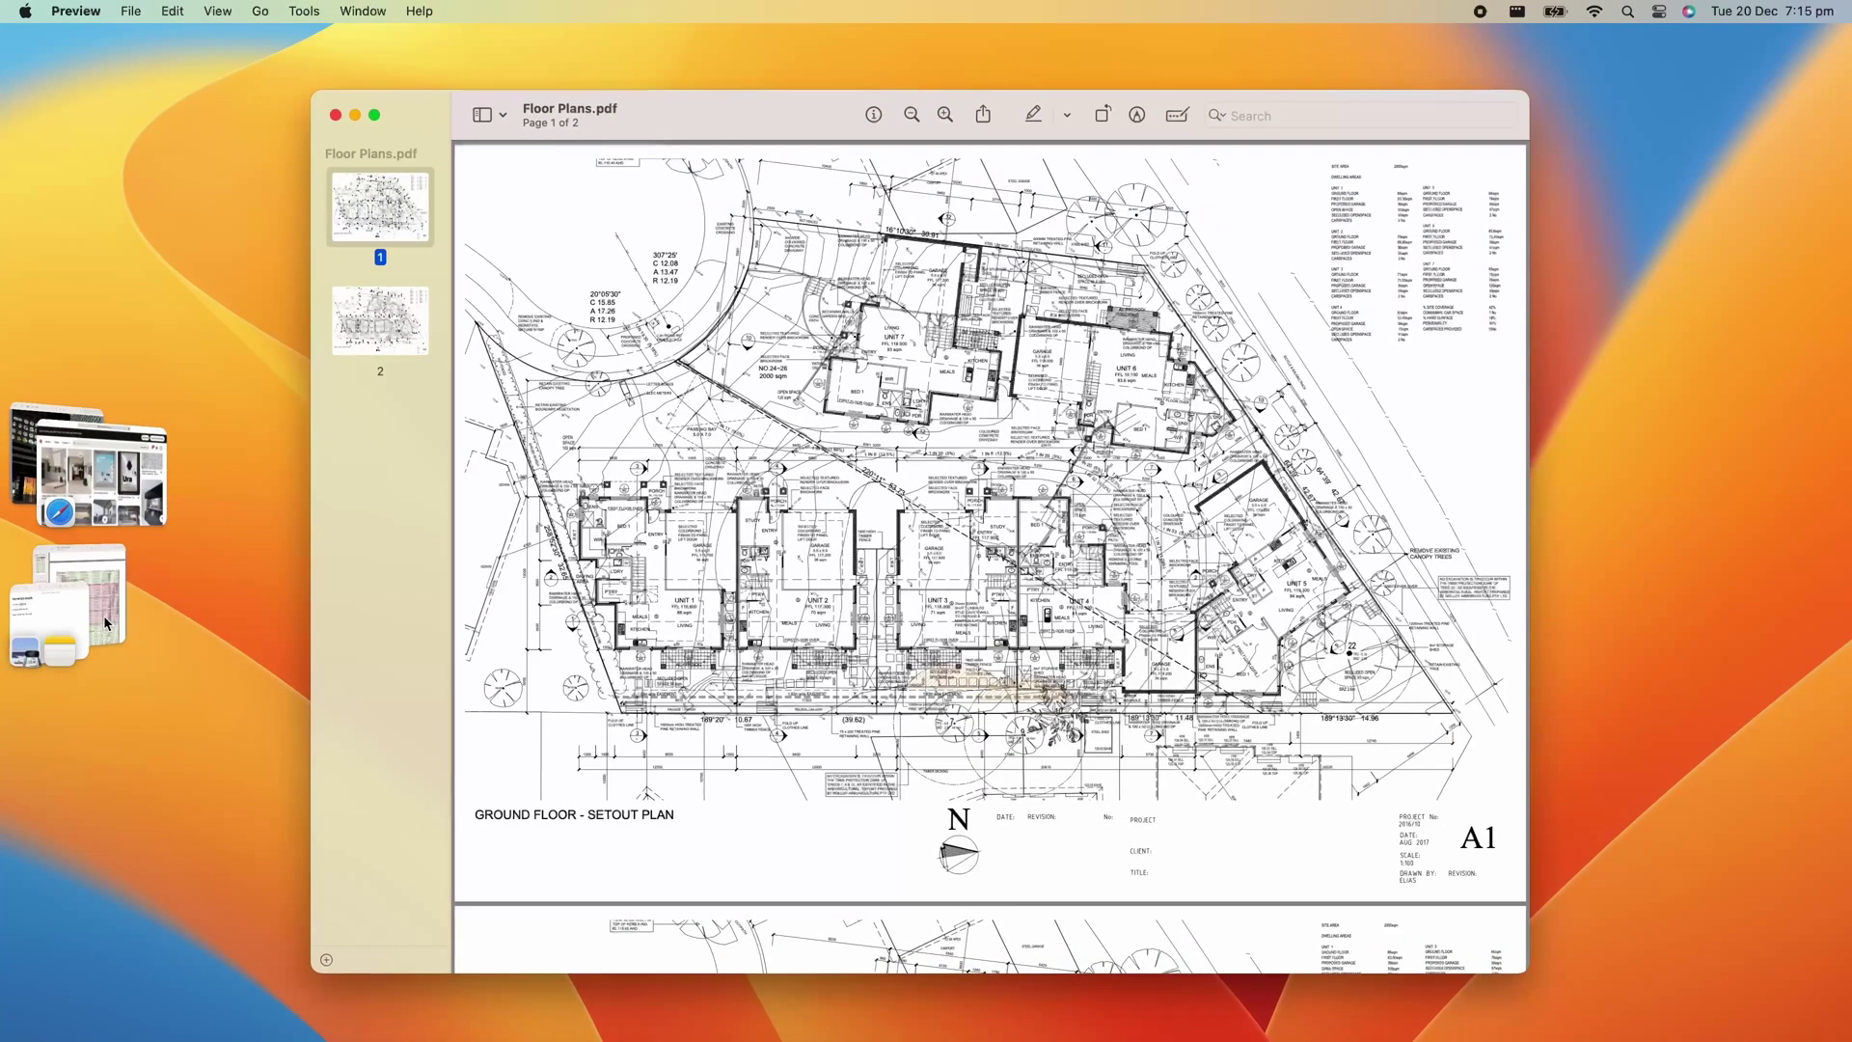
{"action": "left_click", "coordinate": [100, 485]}
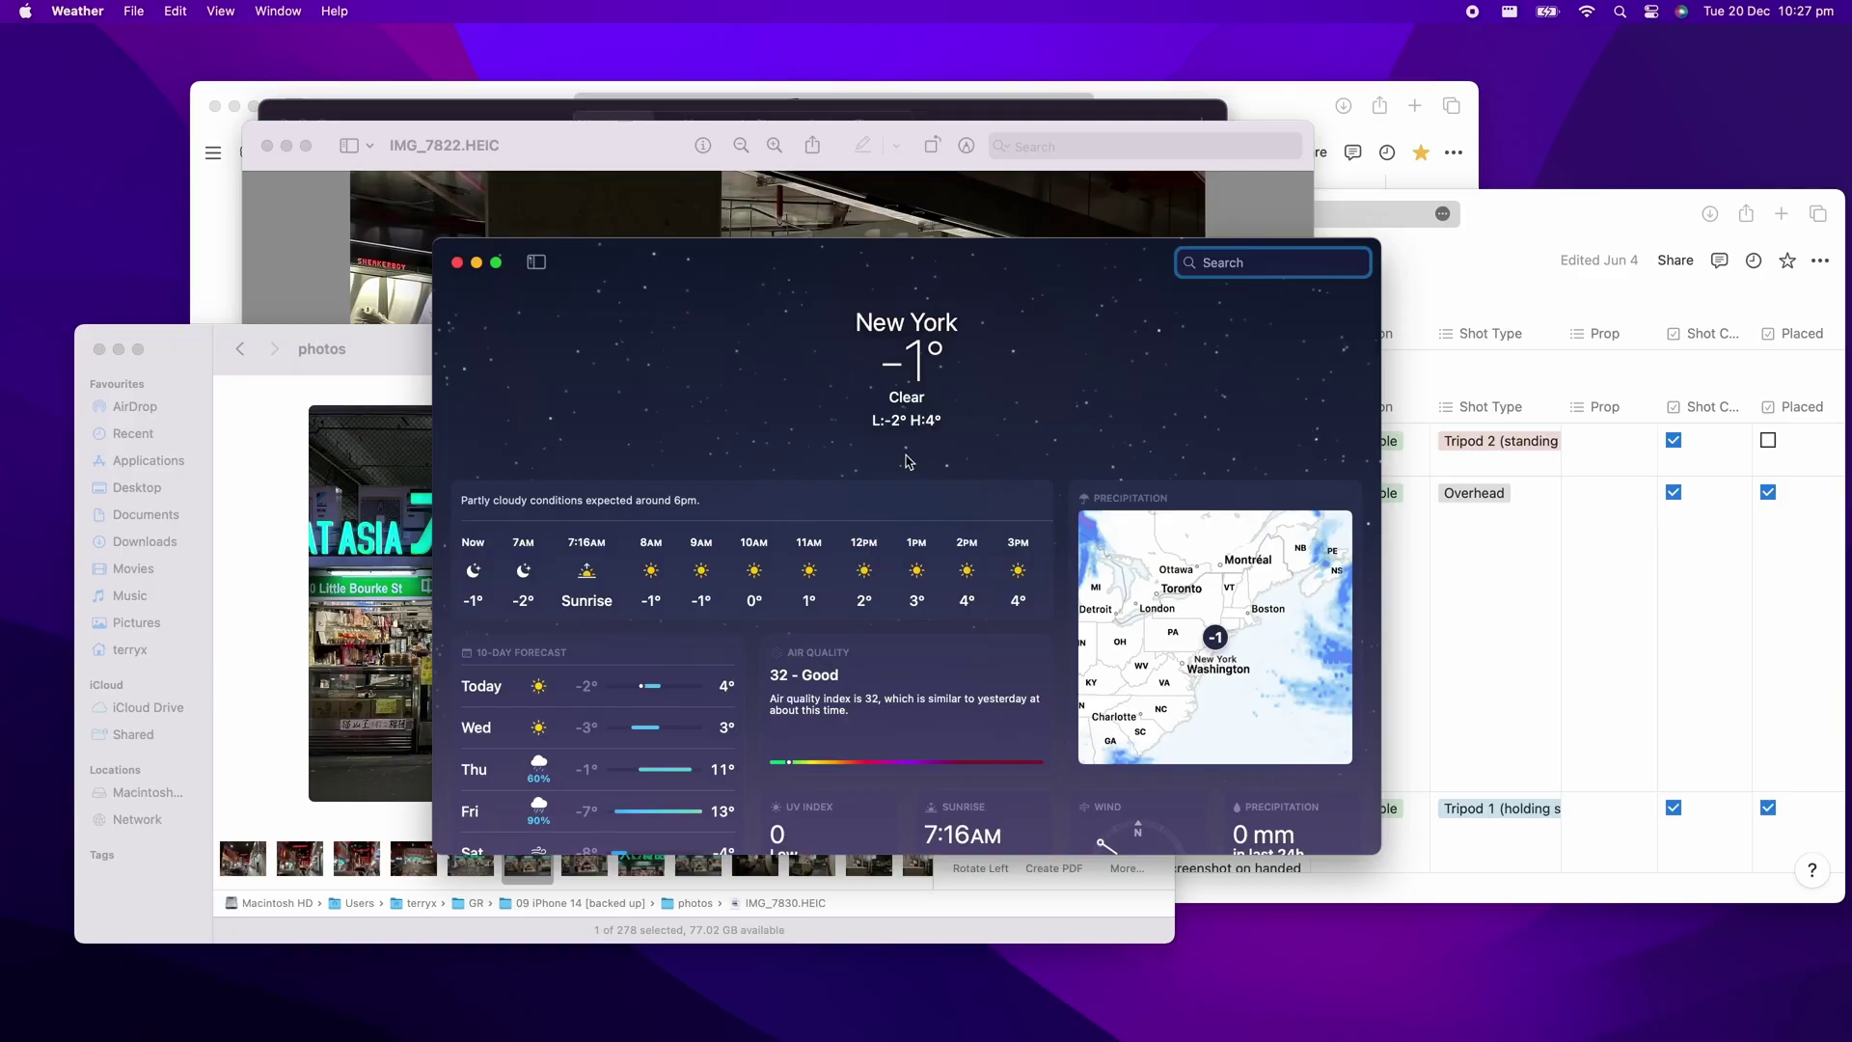
Enable Stage Manager from Control Center.
{"action": "left_click", "coordinate": [1651, 12]}
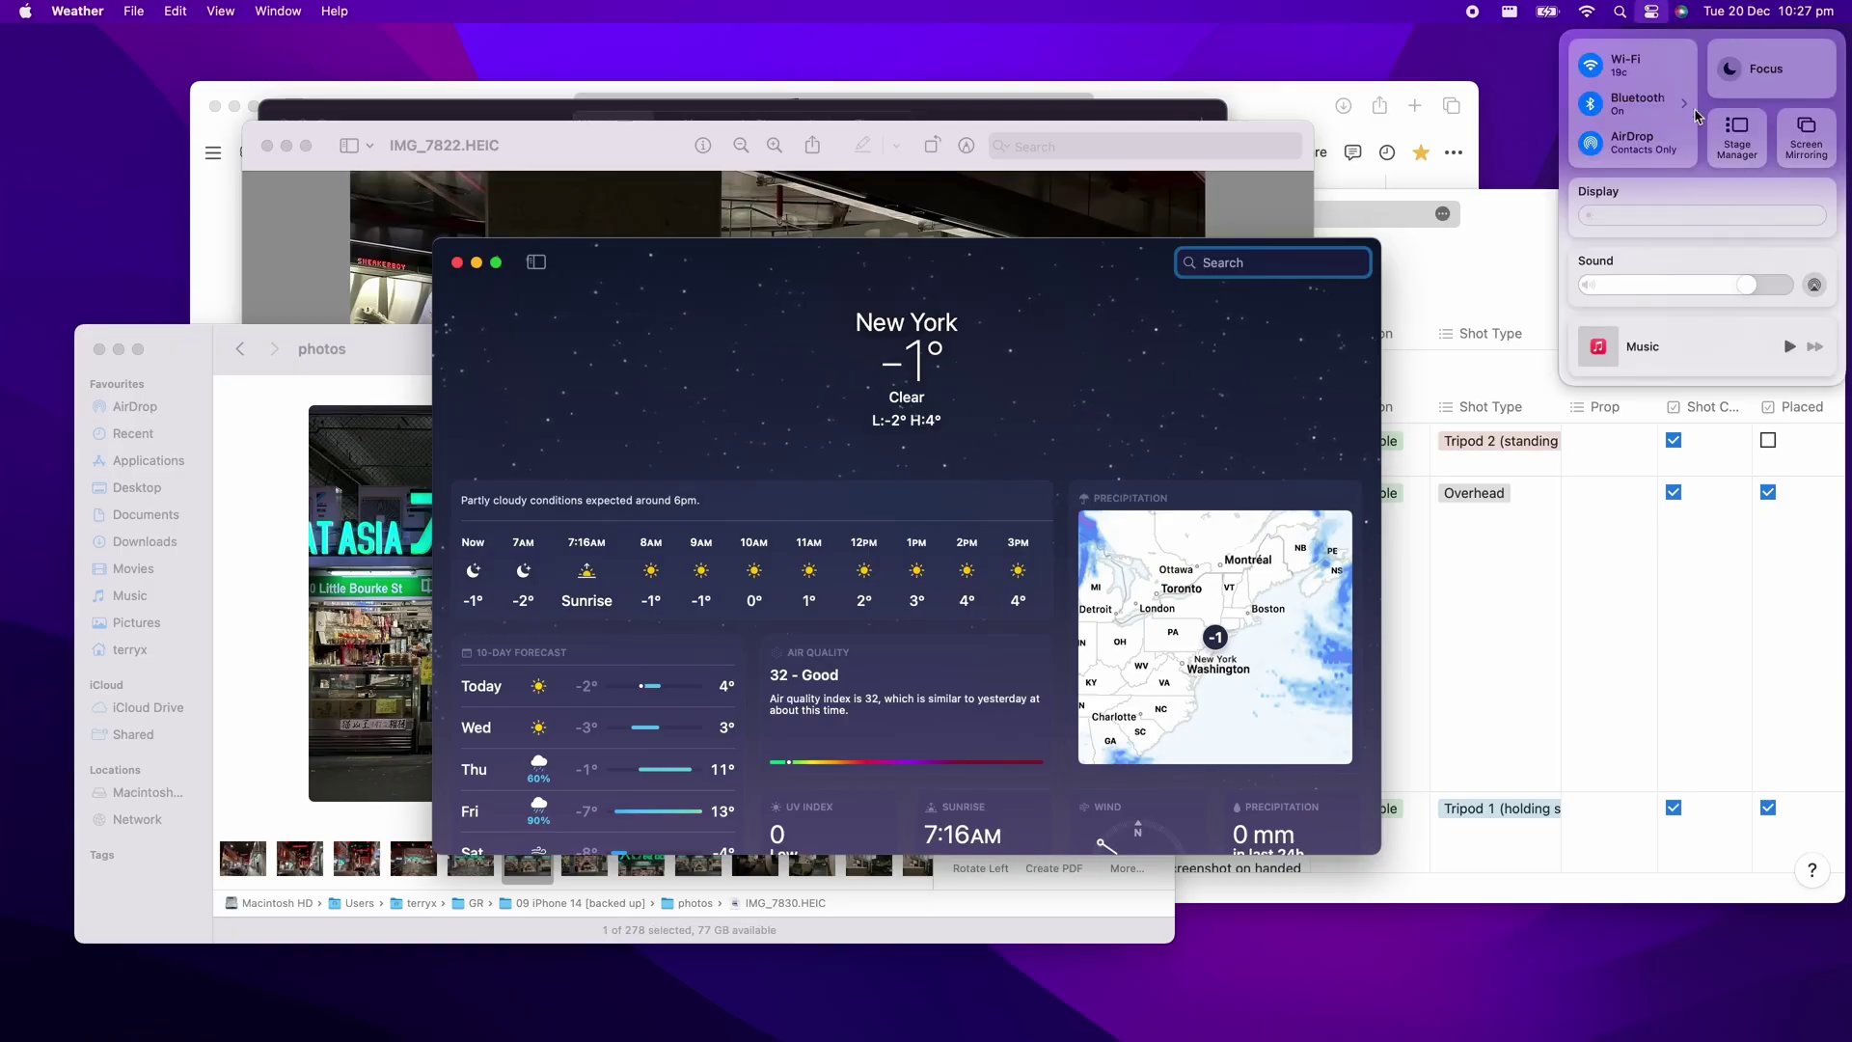
{"action": "left_click", "coordinate": [1737, 135]}
{"action": "left_click", "coordinate": [1498, 413]}
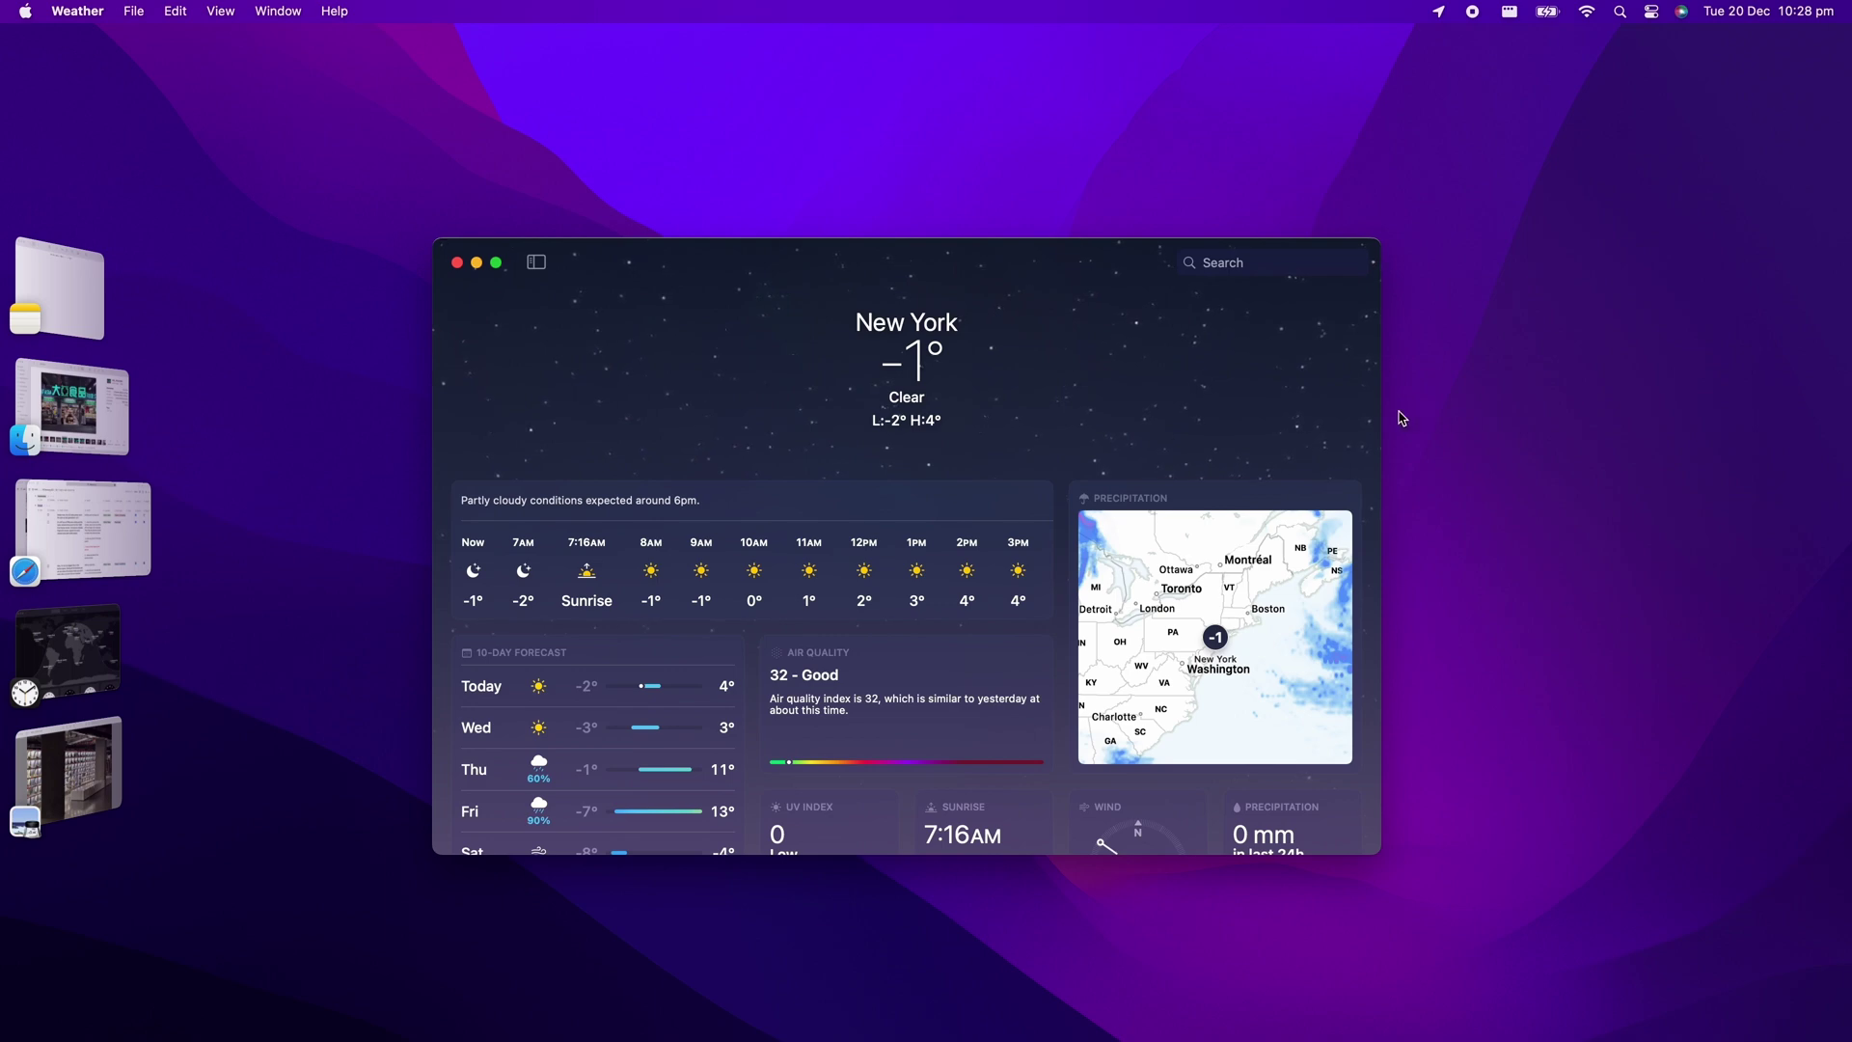
Bring World Clock and IMG_7822.HEIC forward, move the photo, then minimize Clock and Weather.
{"action": "left_click", "coordinate": [68, 654]}
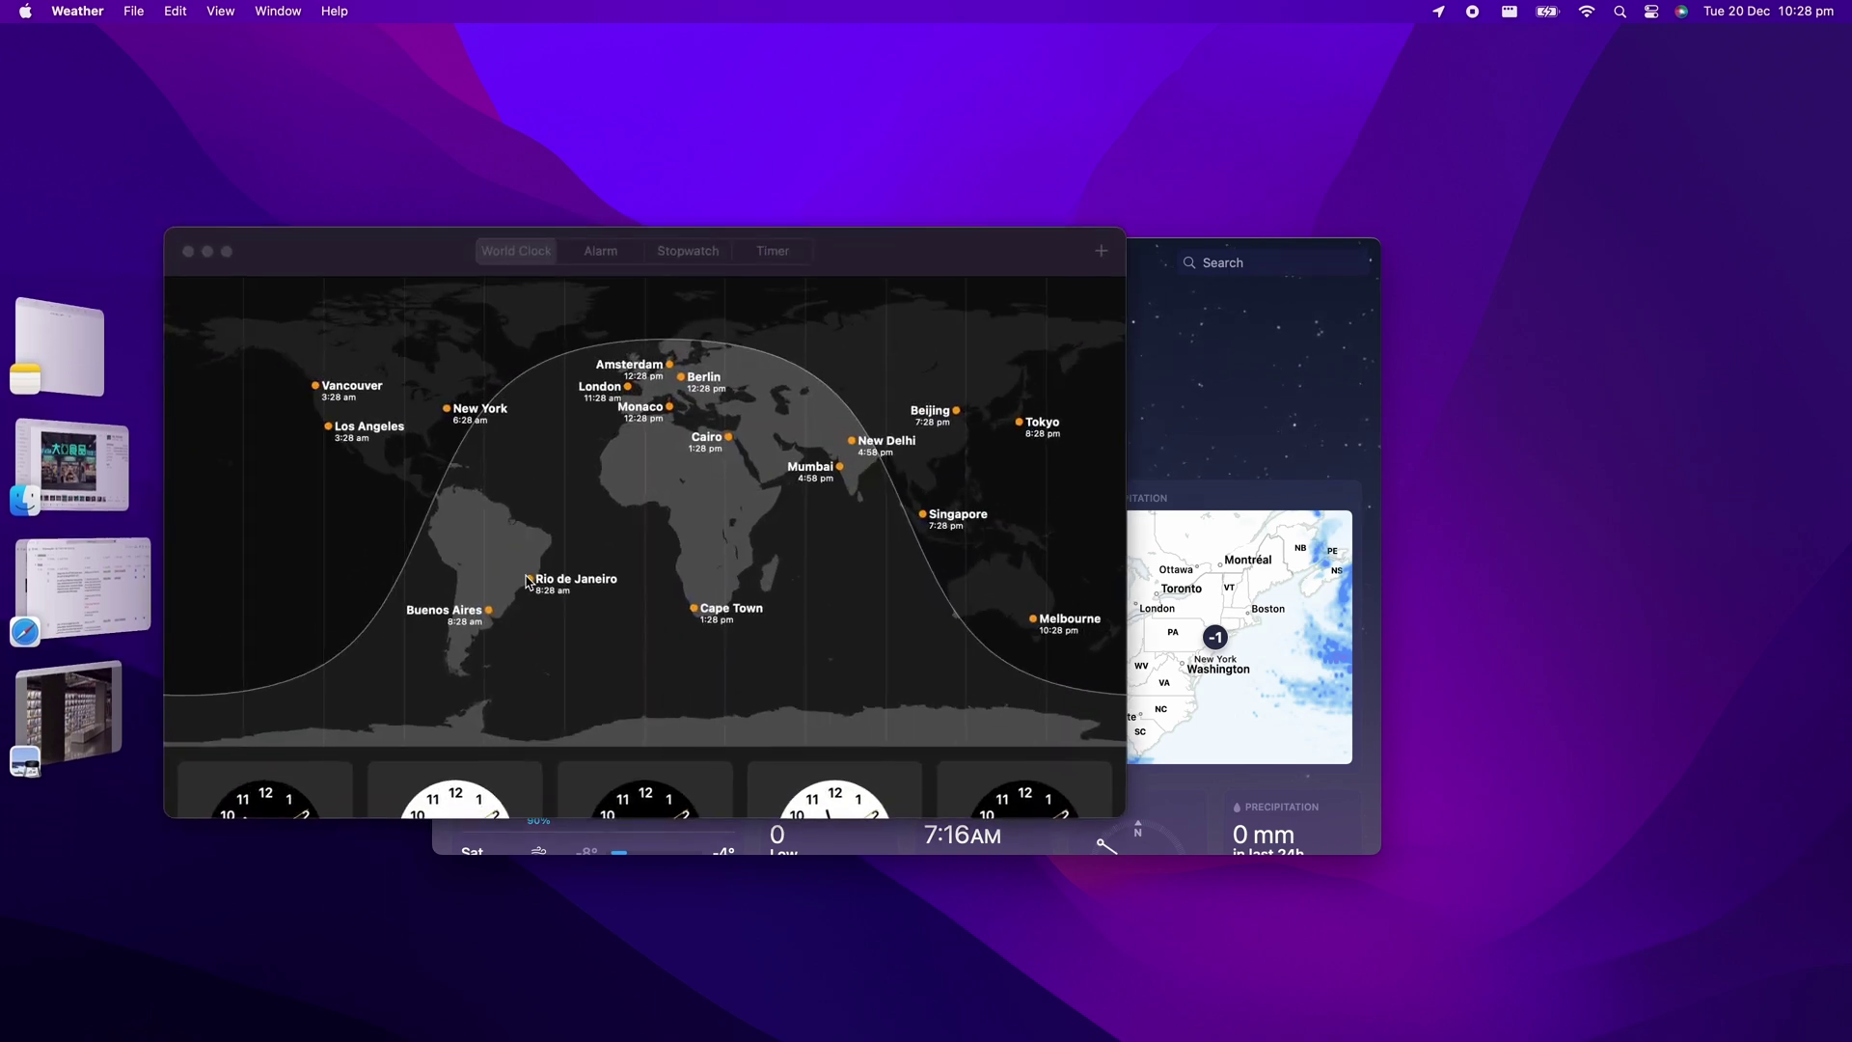
{"action": "left_click", "coordinate": [69, 714]}
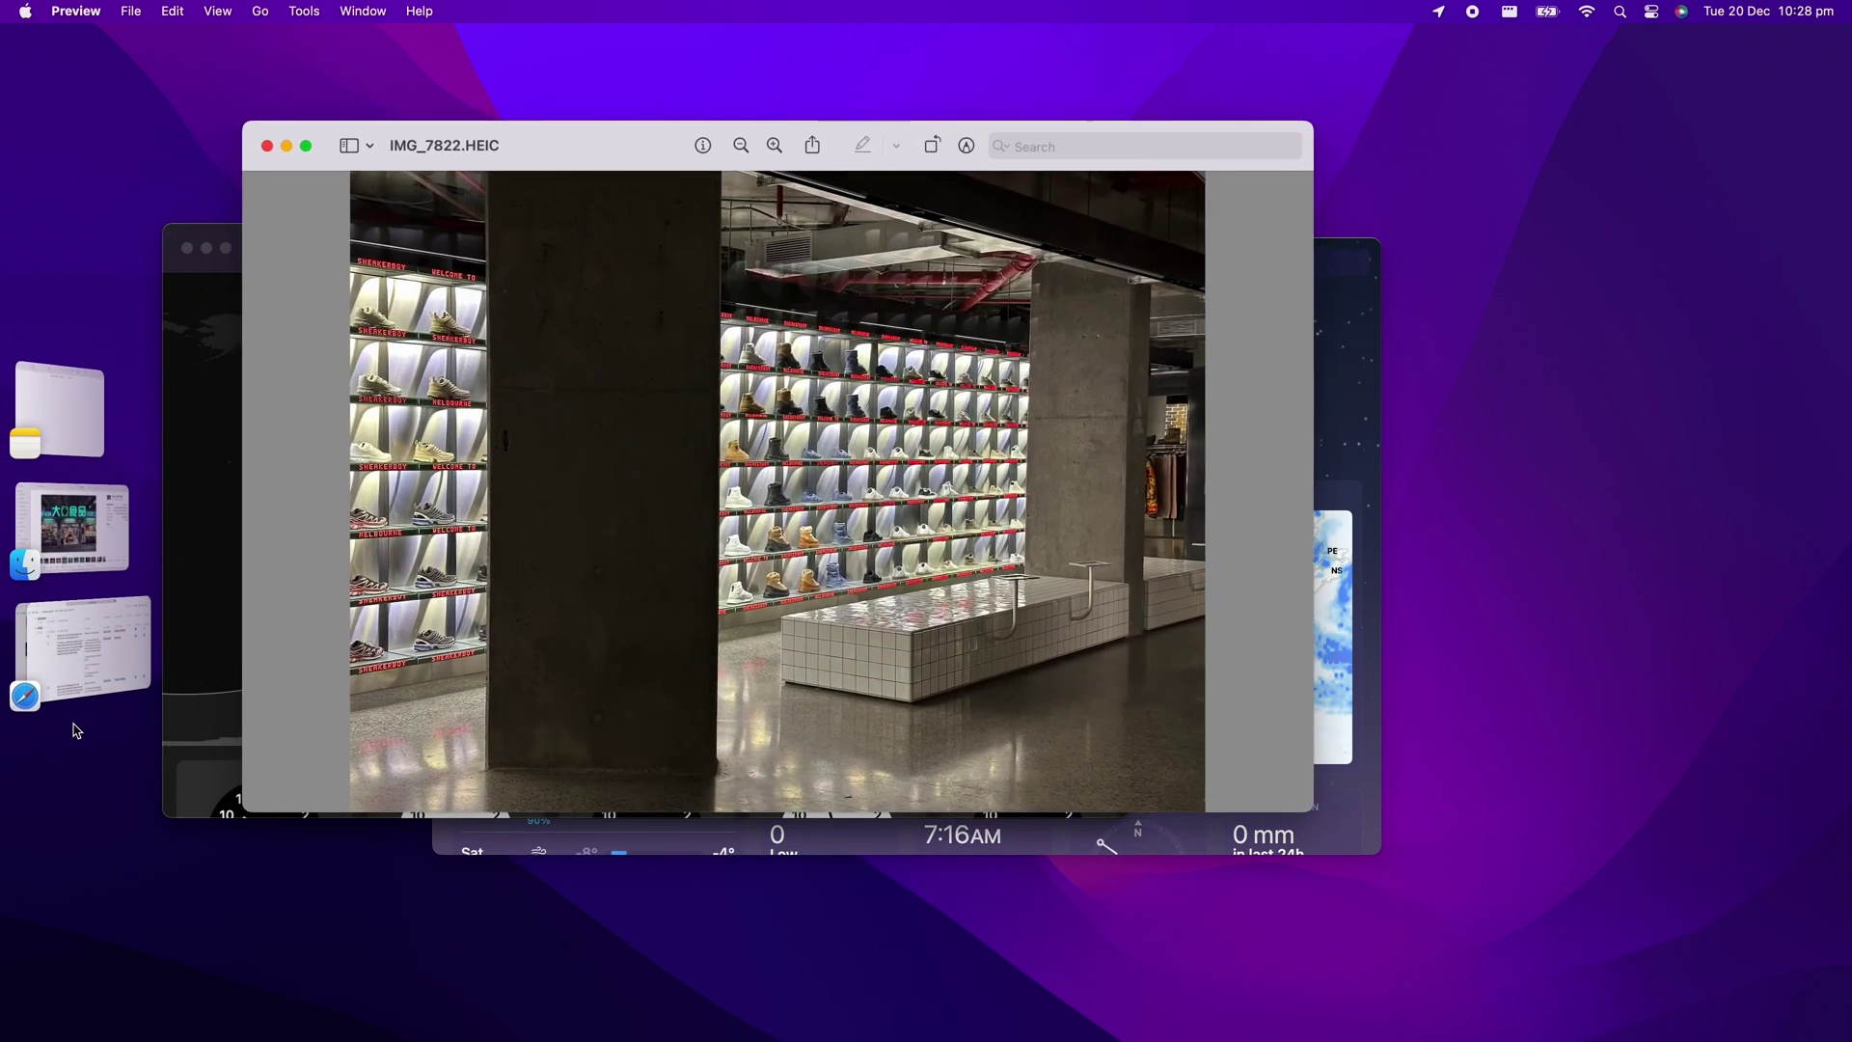
{"action": "left_click", "coordinate": [27, 700]}
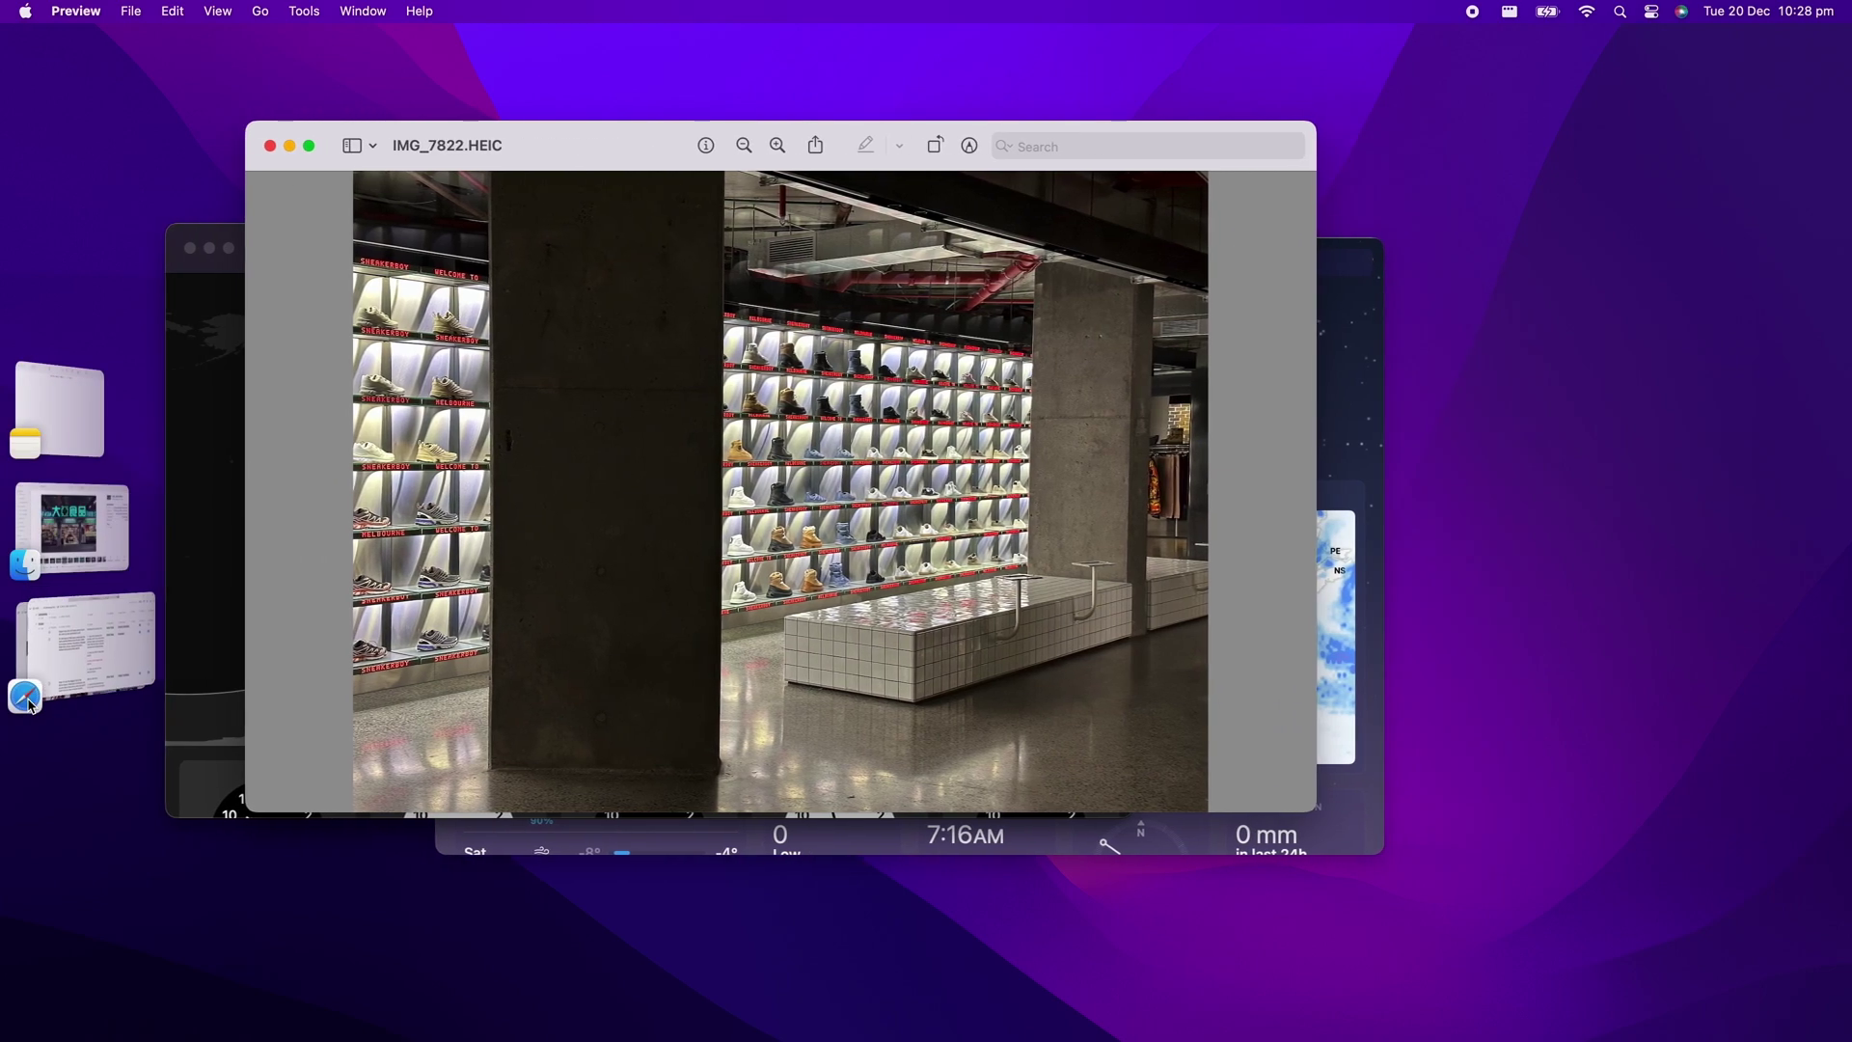
{"action": "left_click_drag", "start_coordinate": [598, 143], "coordinate": [135, 723]}
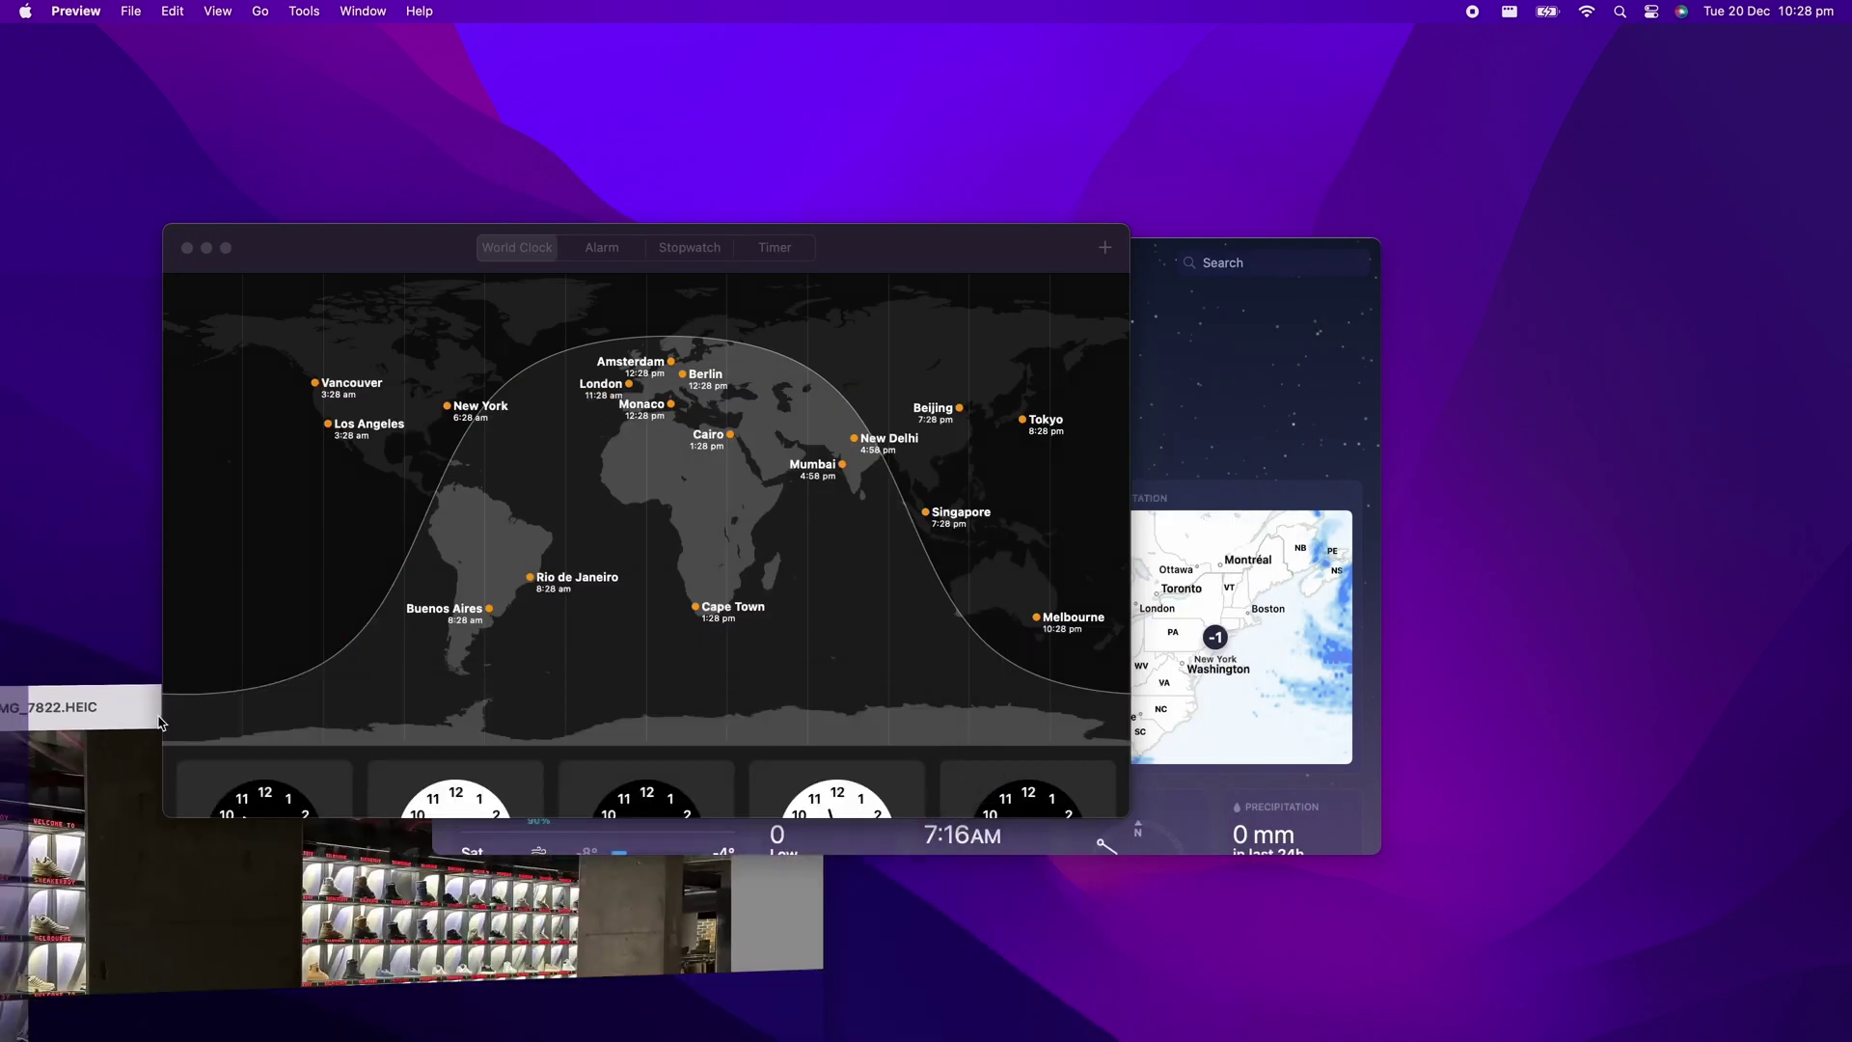
{"action": "left_click", "coordinate": [207, 248]}
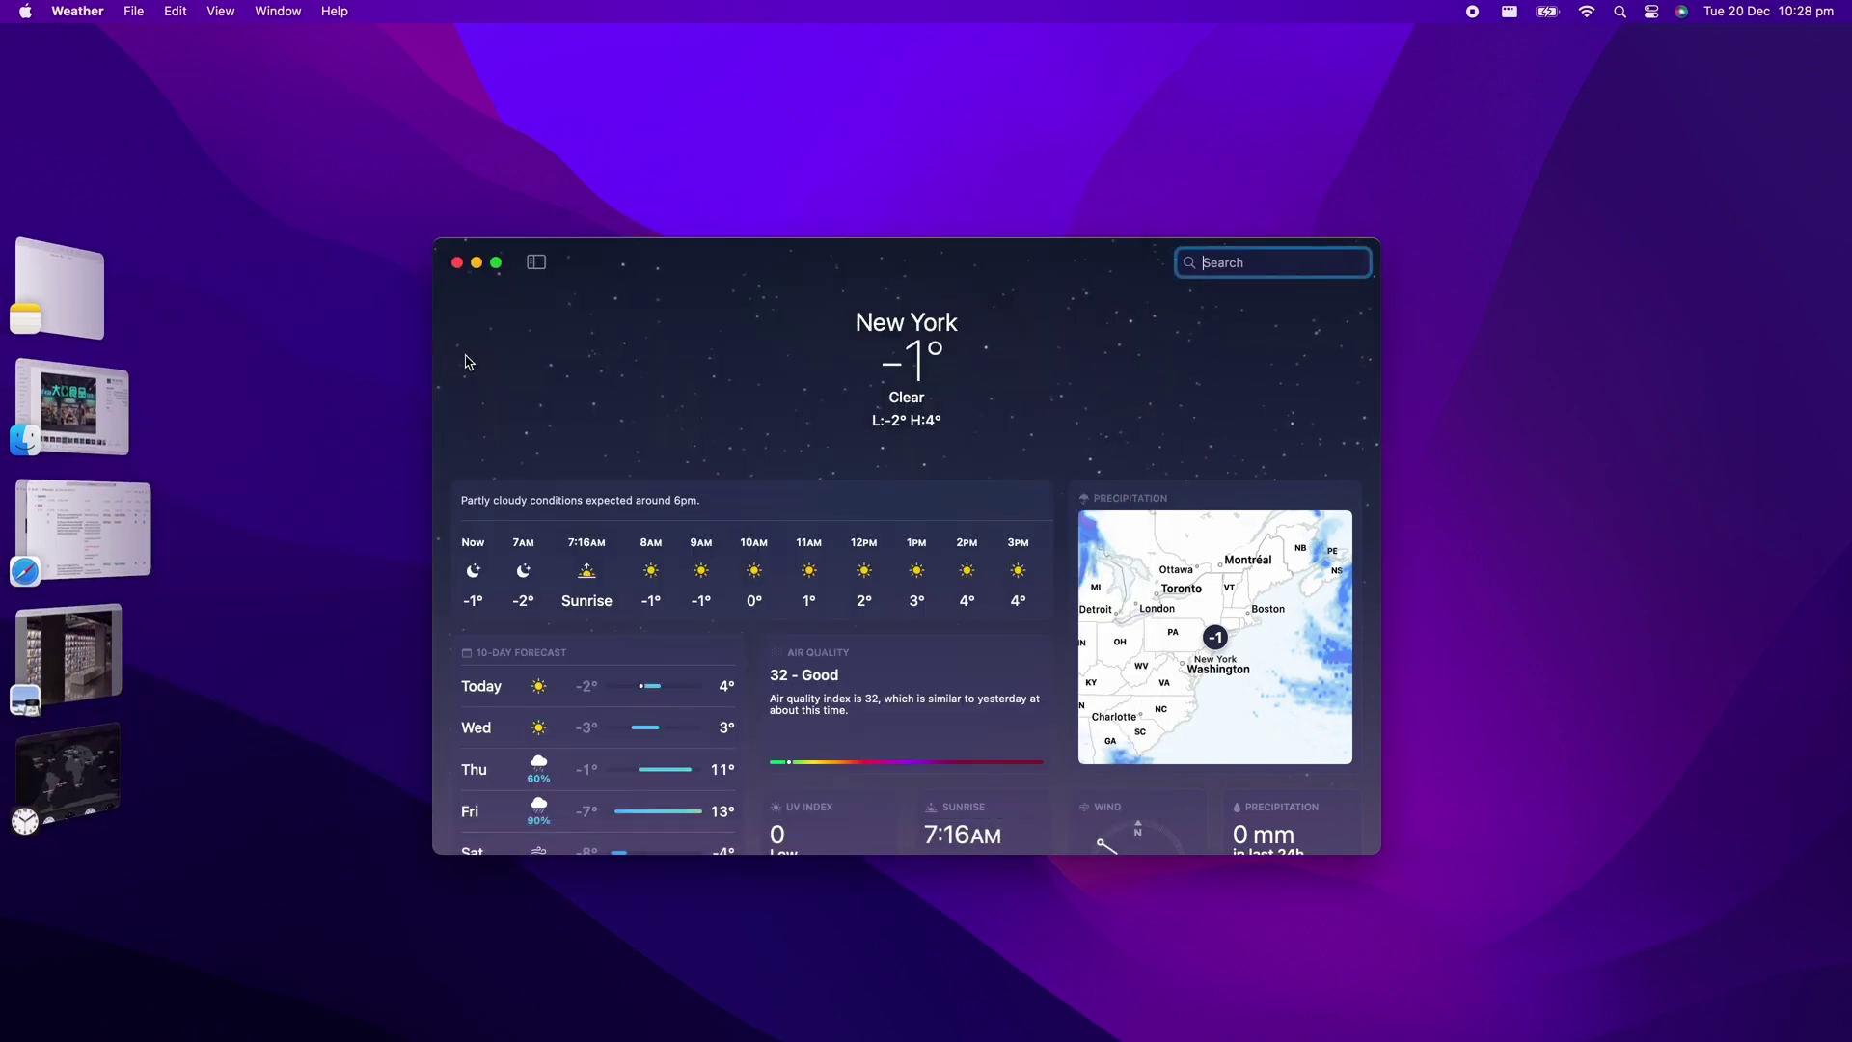
{"action": "key", "text": "super+m"}
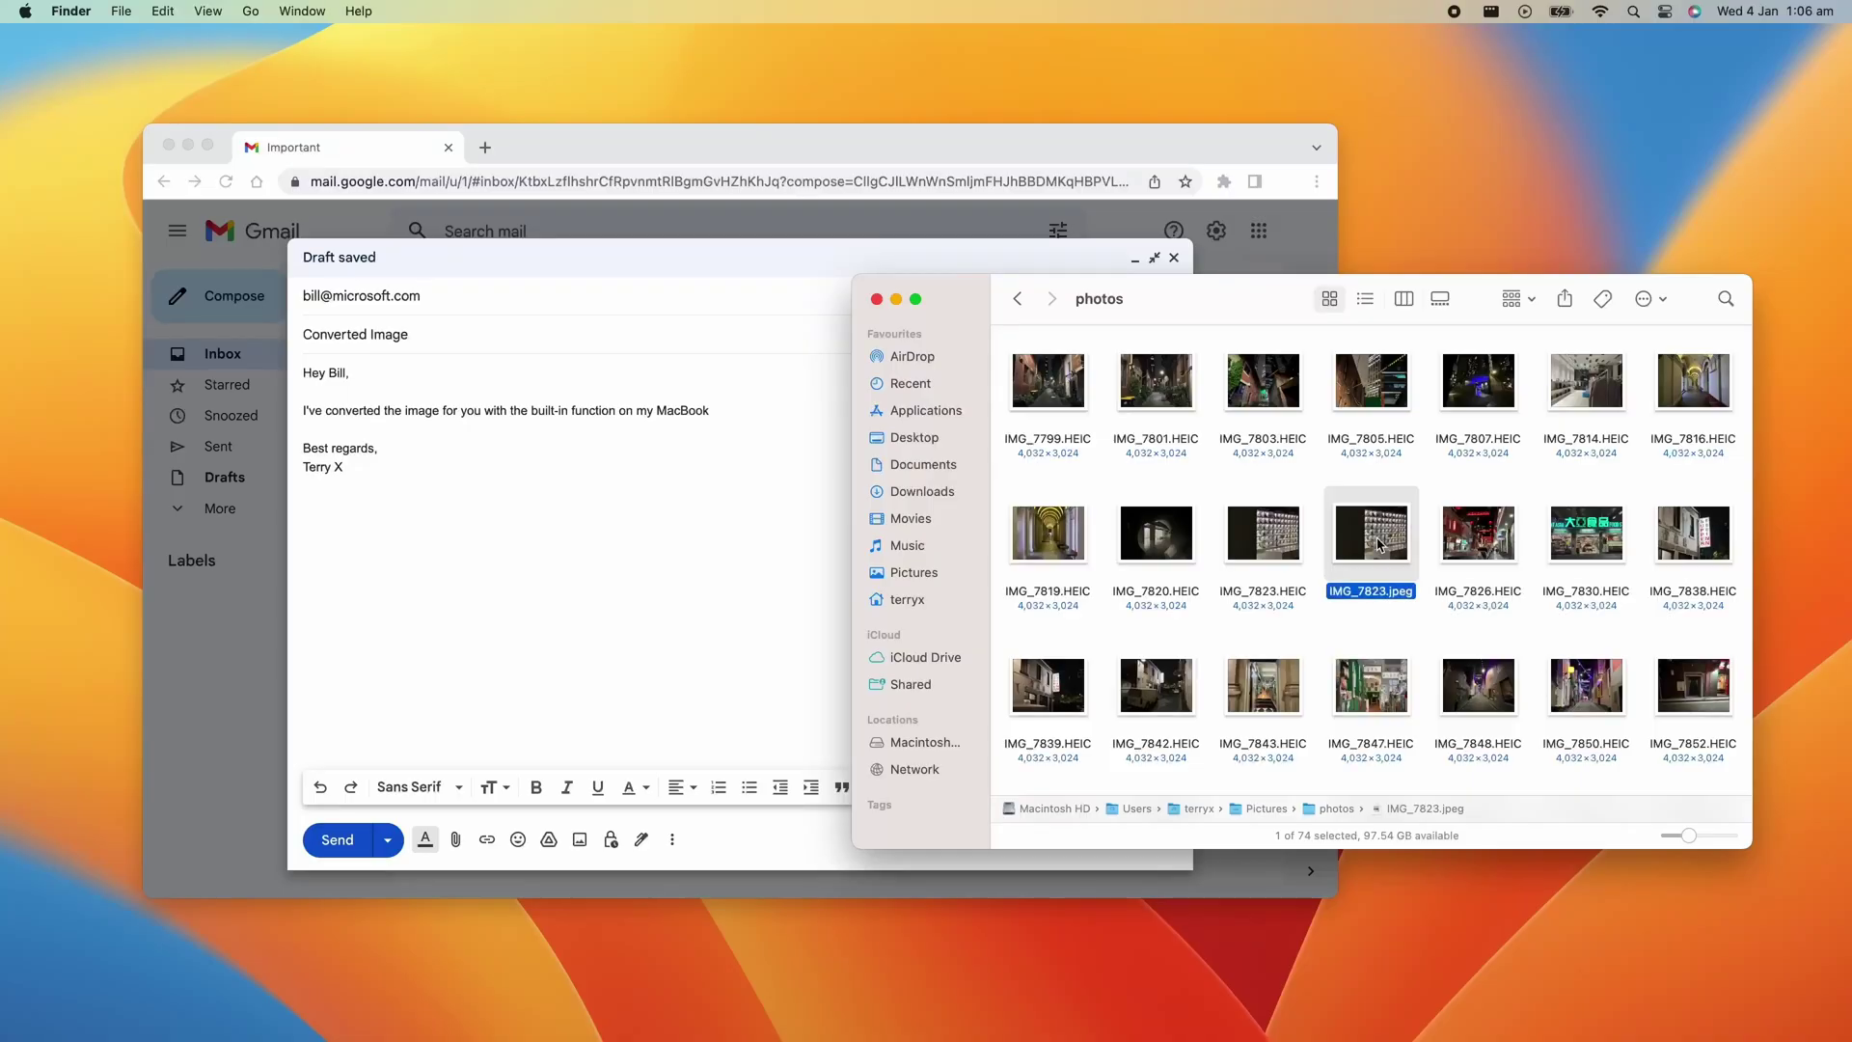
Attach IMG_7823.jpeg from Finder to the Gmail draft.
{"action": "left_click_drag", "start_coordinate": [1377, 543], "coordinate": [720, 818]}
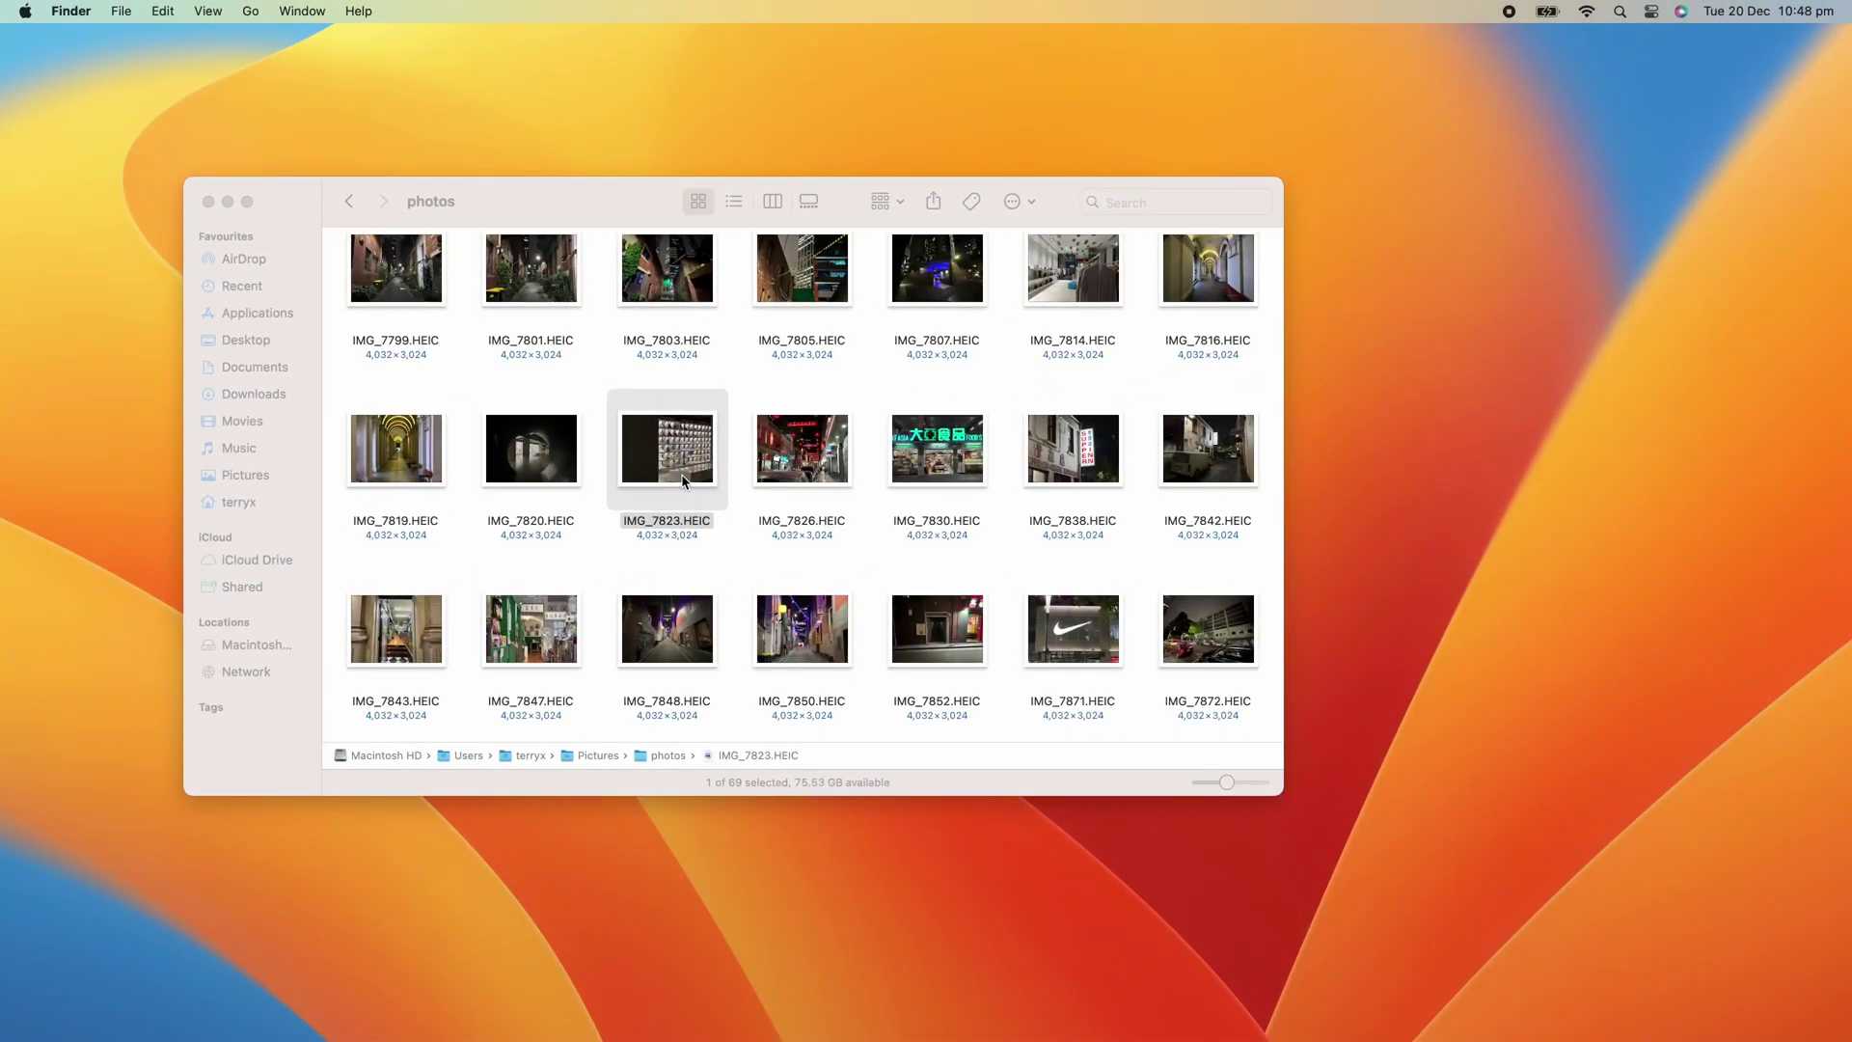
Convert IMG_7823.HEIC to JPEG at Actual Size (2.9 MB) with the Convert Image quick action.
{"action": "right_click", "coordinate": [682, 480]}
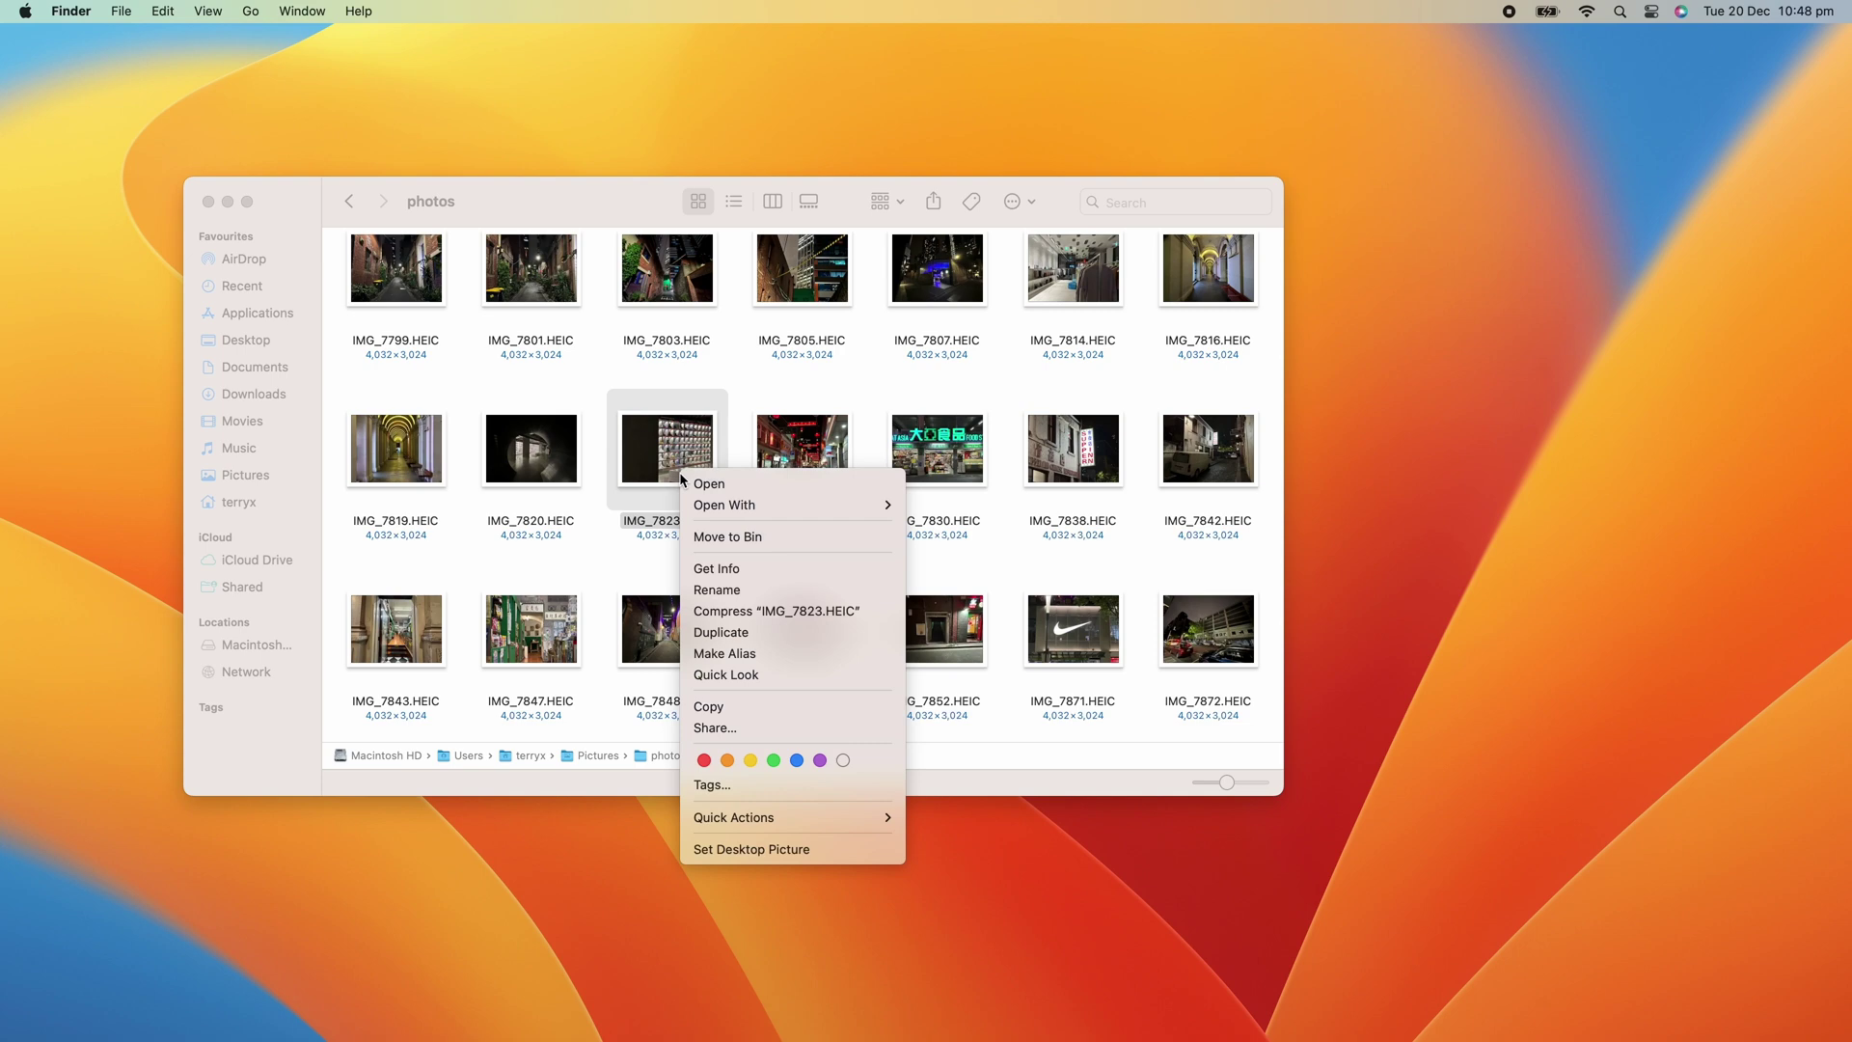
{"action": "mouse_move", "coordinate": [819, 822]}
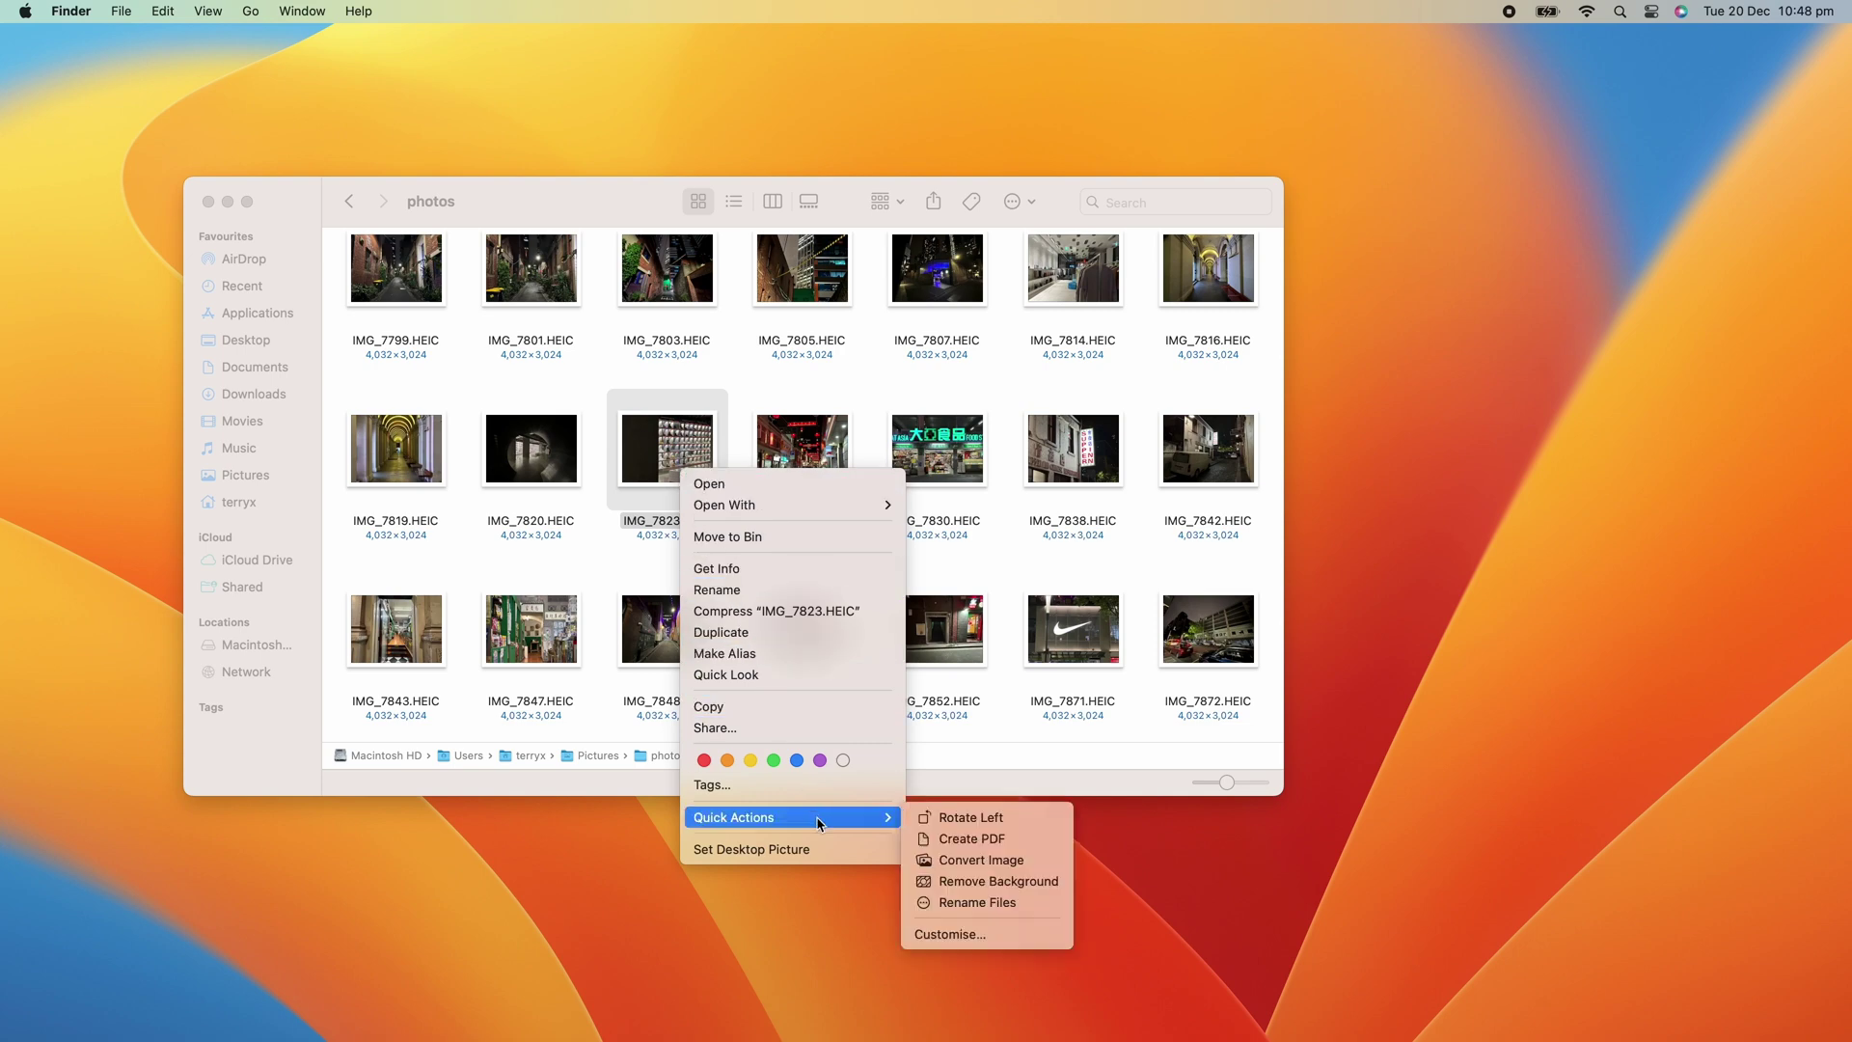
{"action": "left_click", "coordinate": [968, 862]}
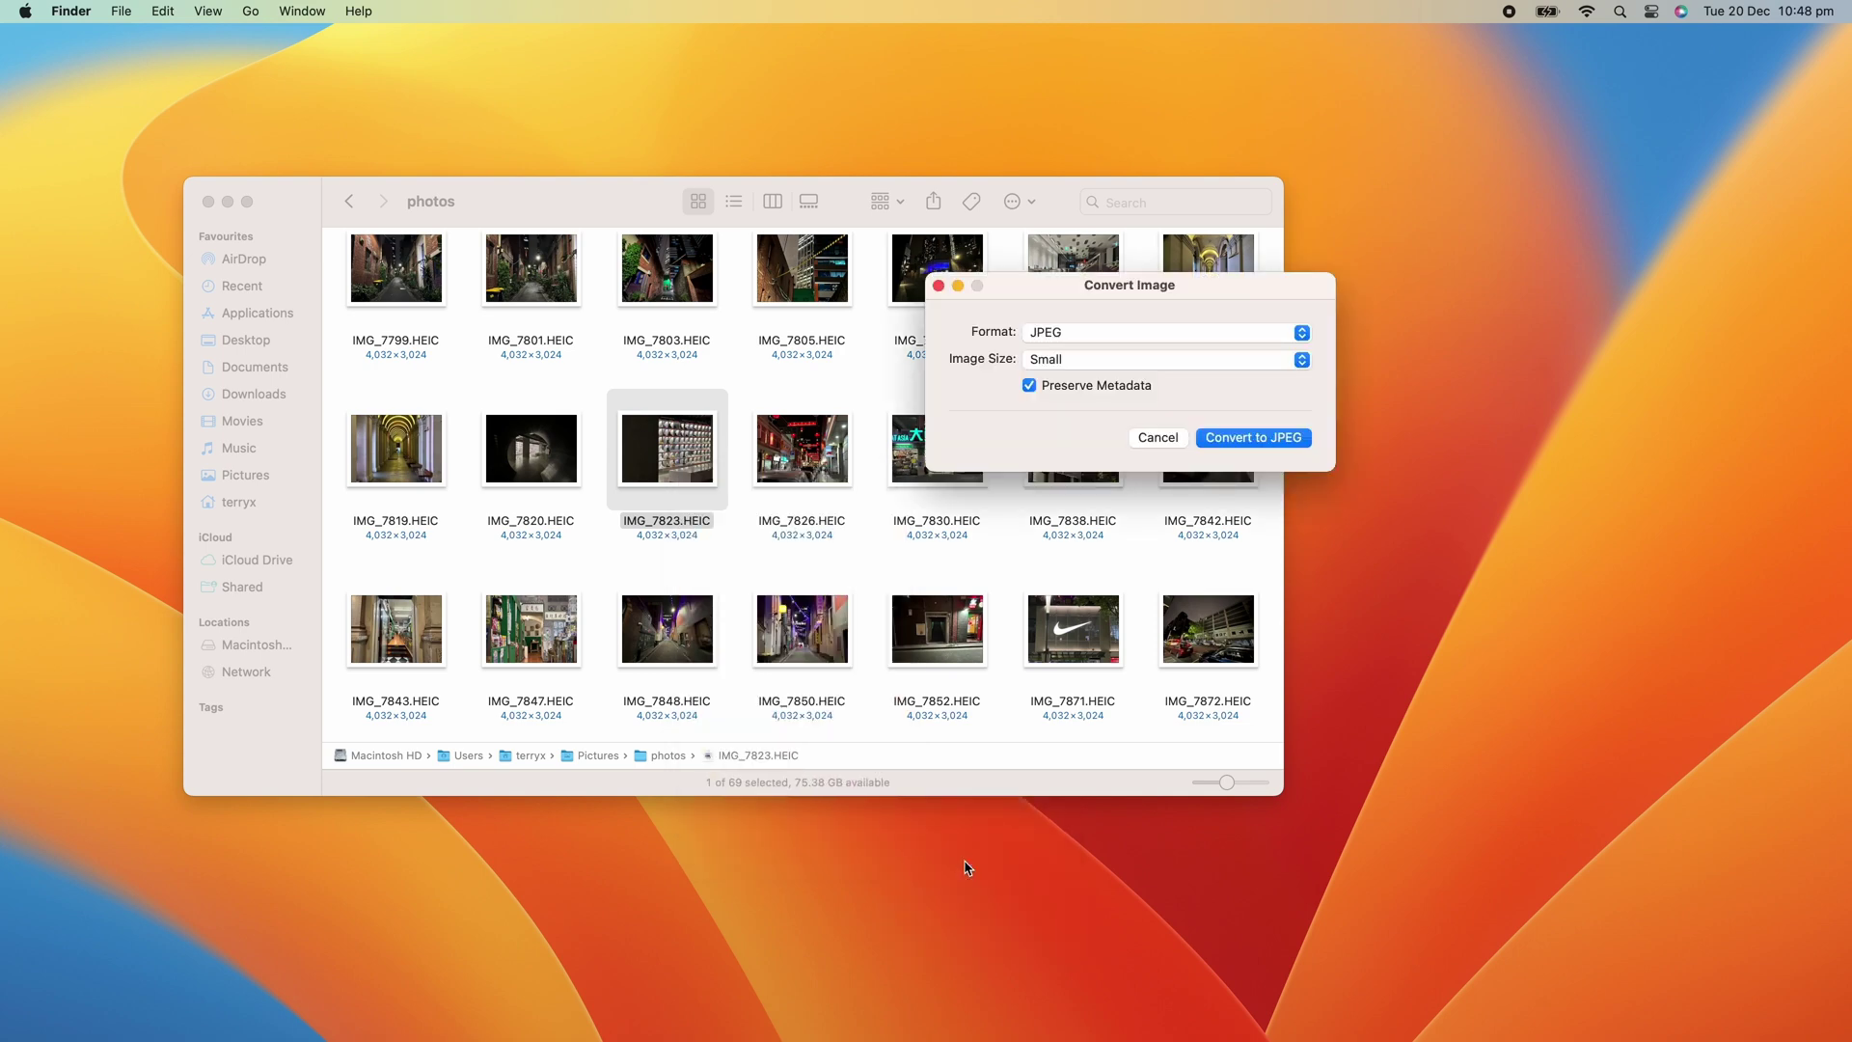
{"action": "left_click", "coordinate": [1189, 332]}
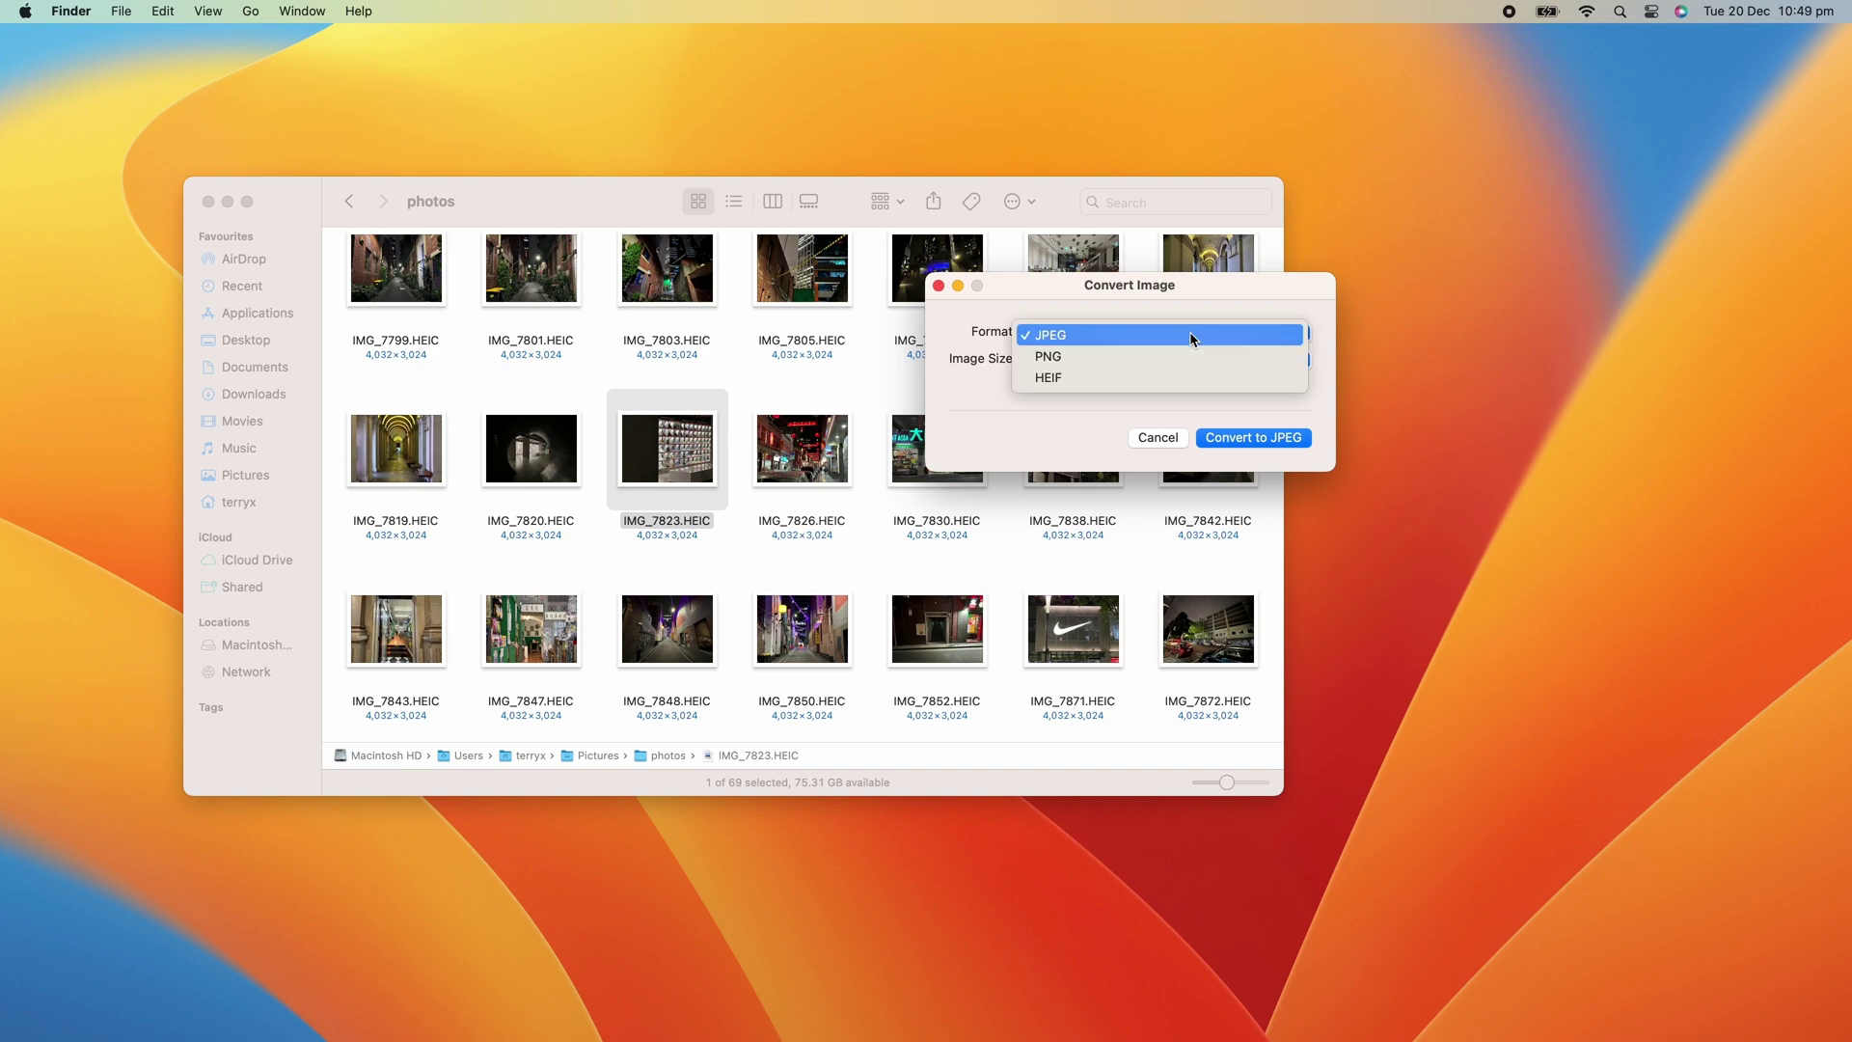
{"action": "left_click", "coordinate": [1192, 335]}
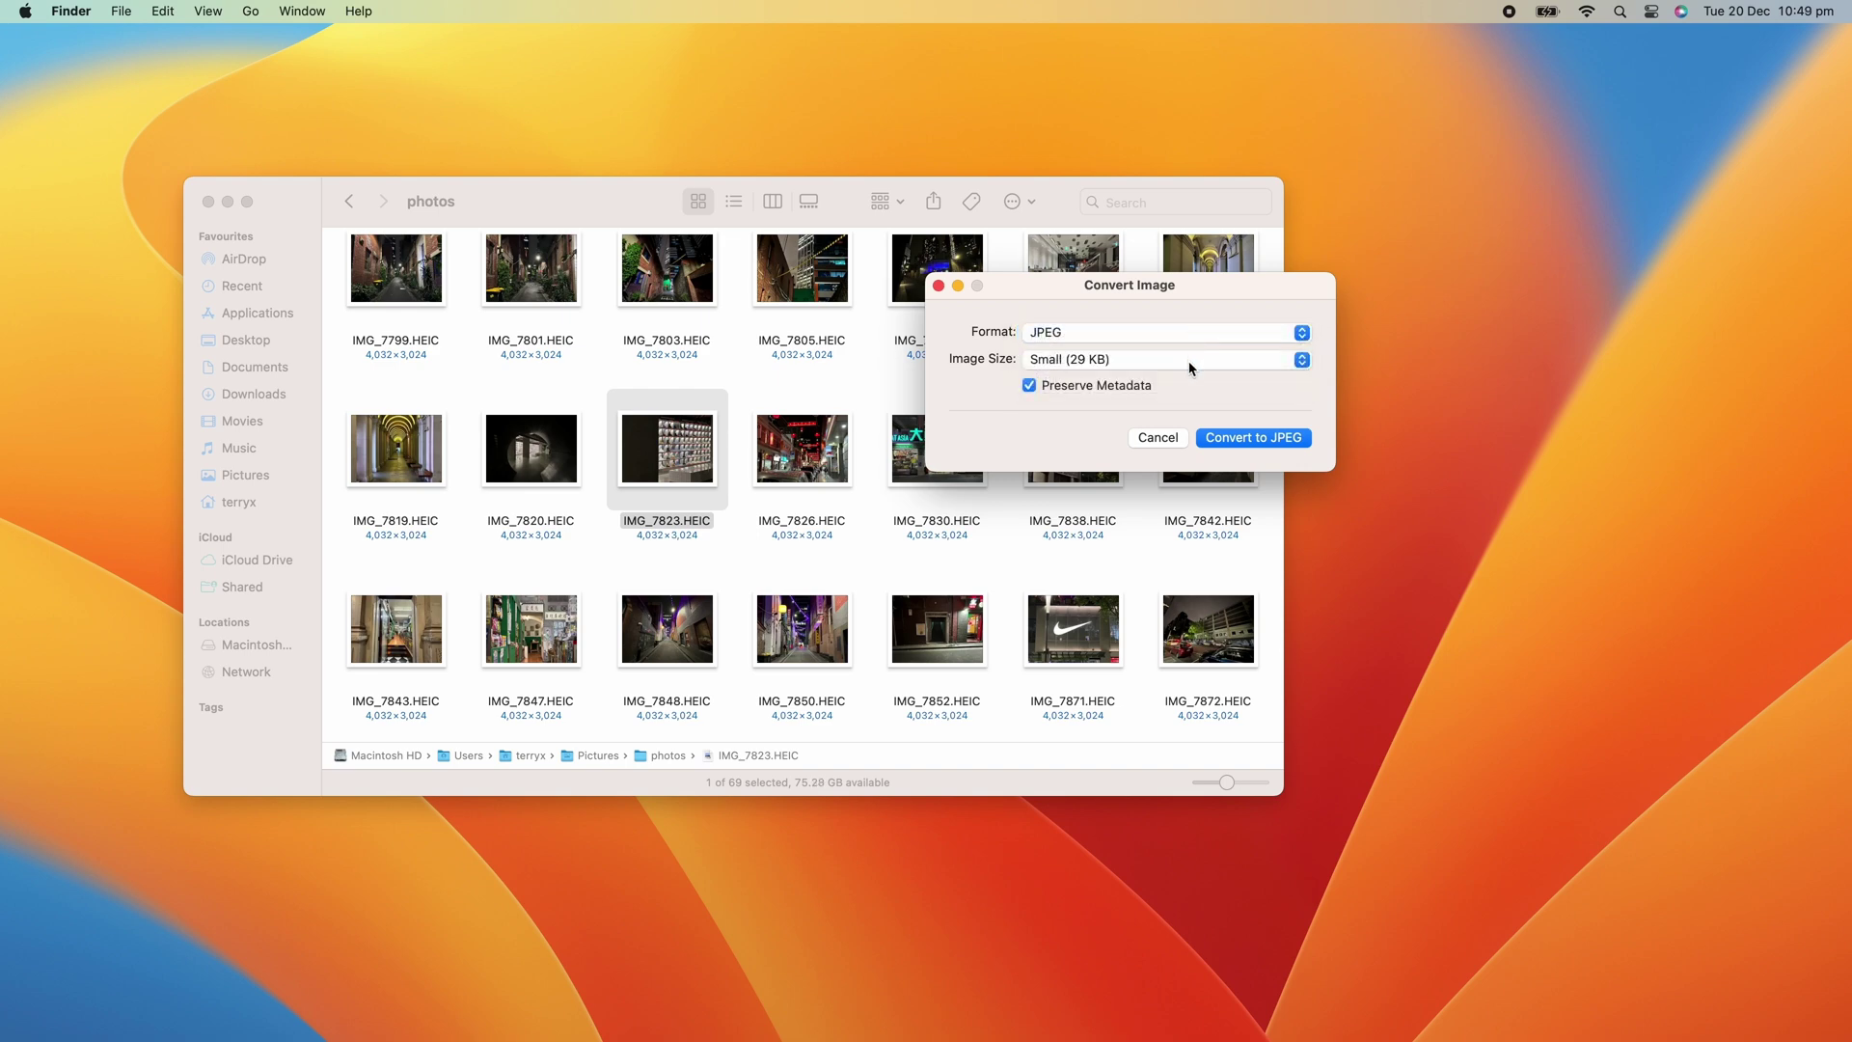
{"action": "left_click", "coordinate": [1192, 368]}
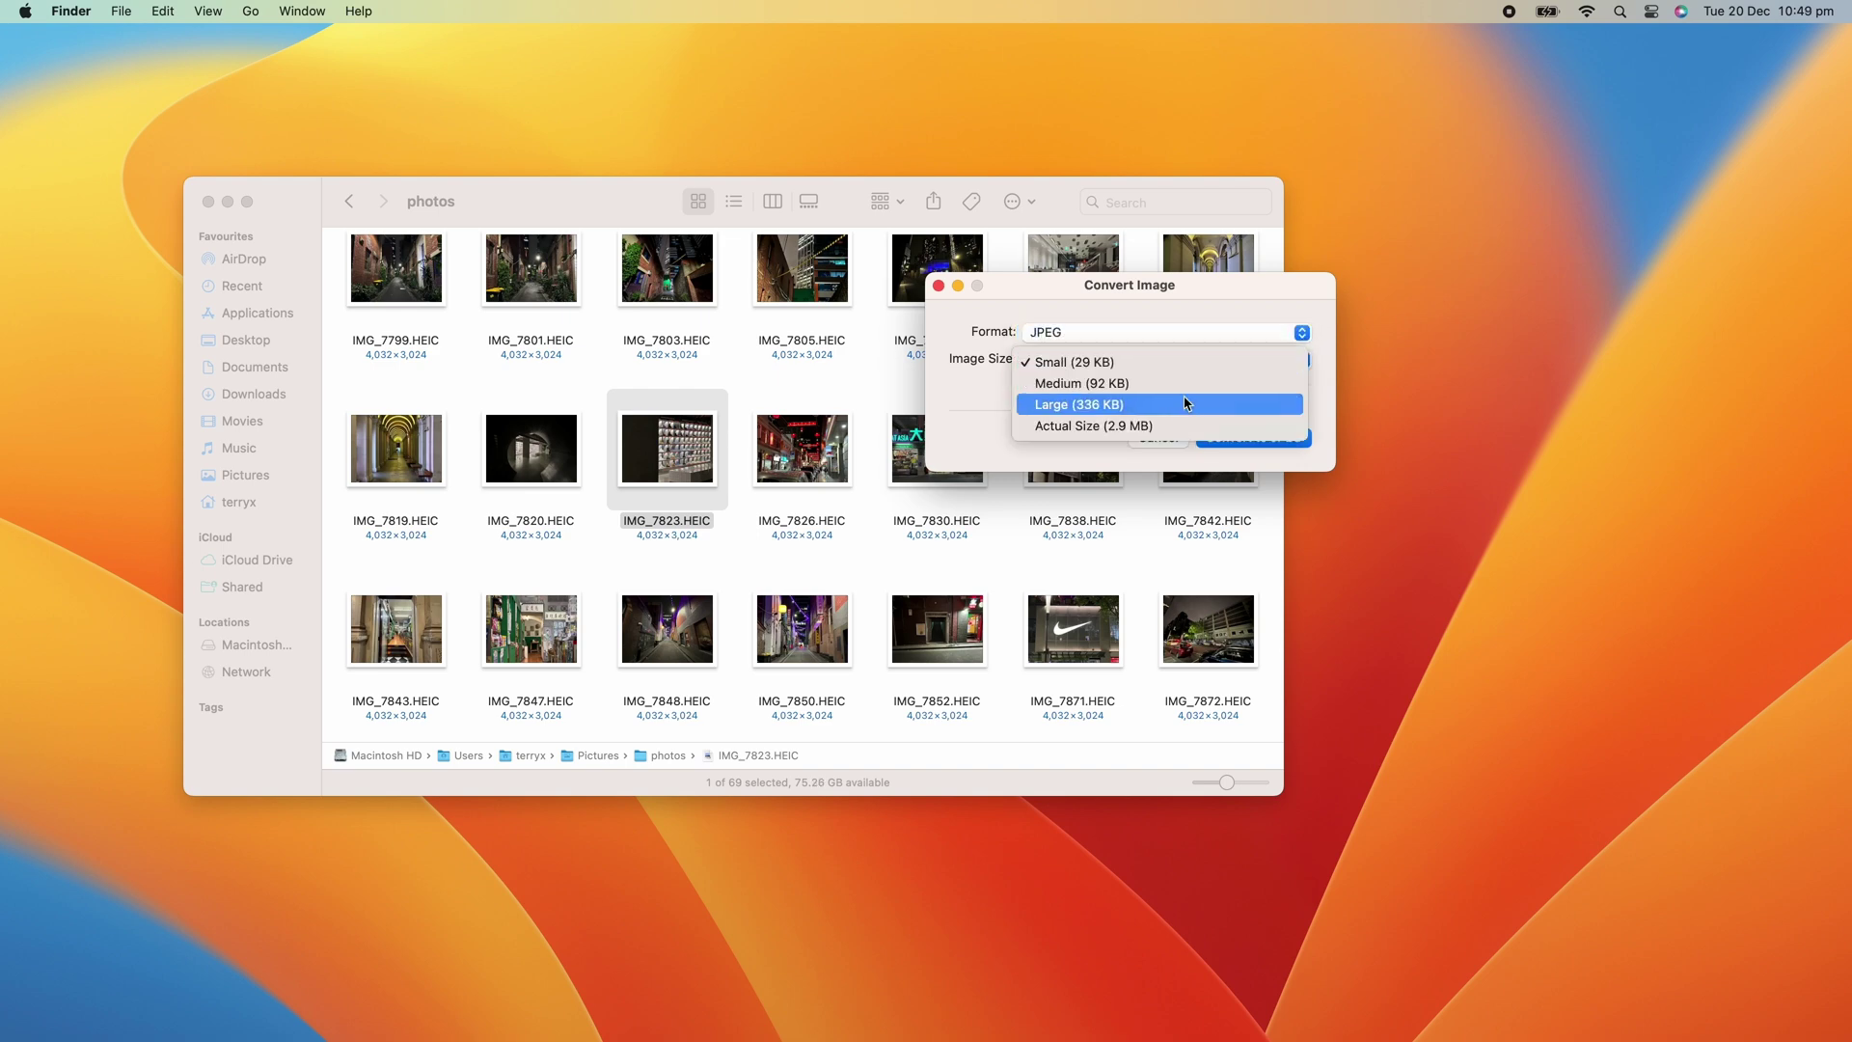
{"action": "left_click", "coordinate": [1185, 428]}
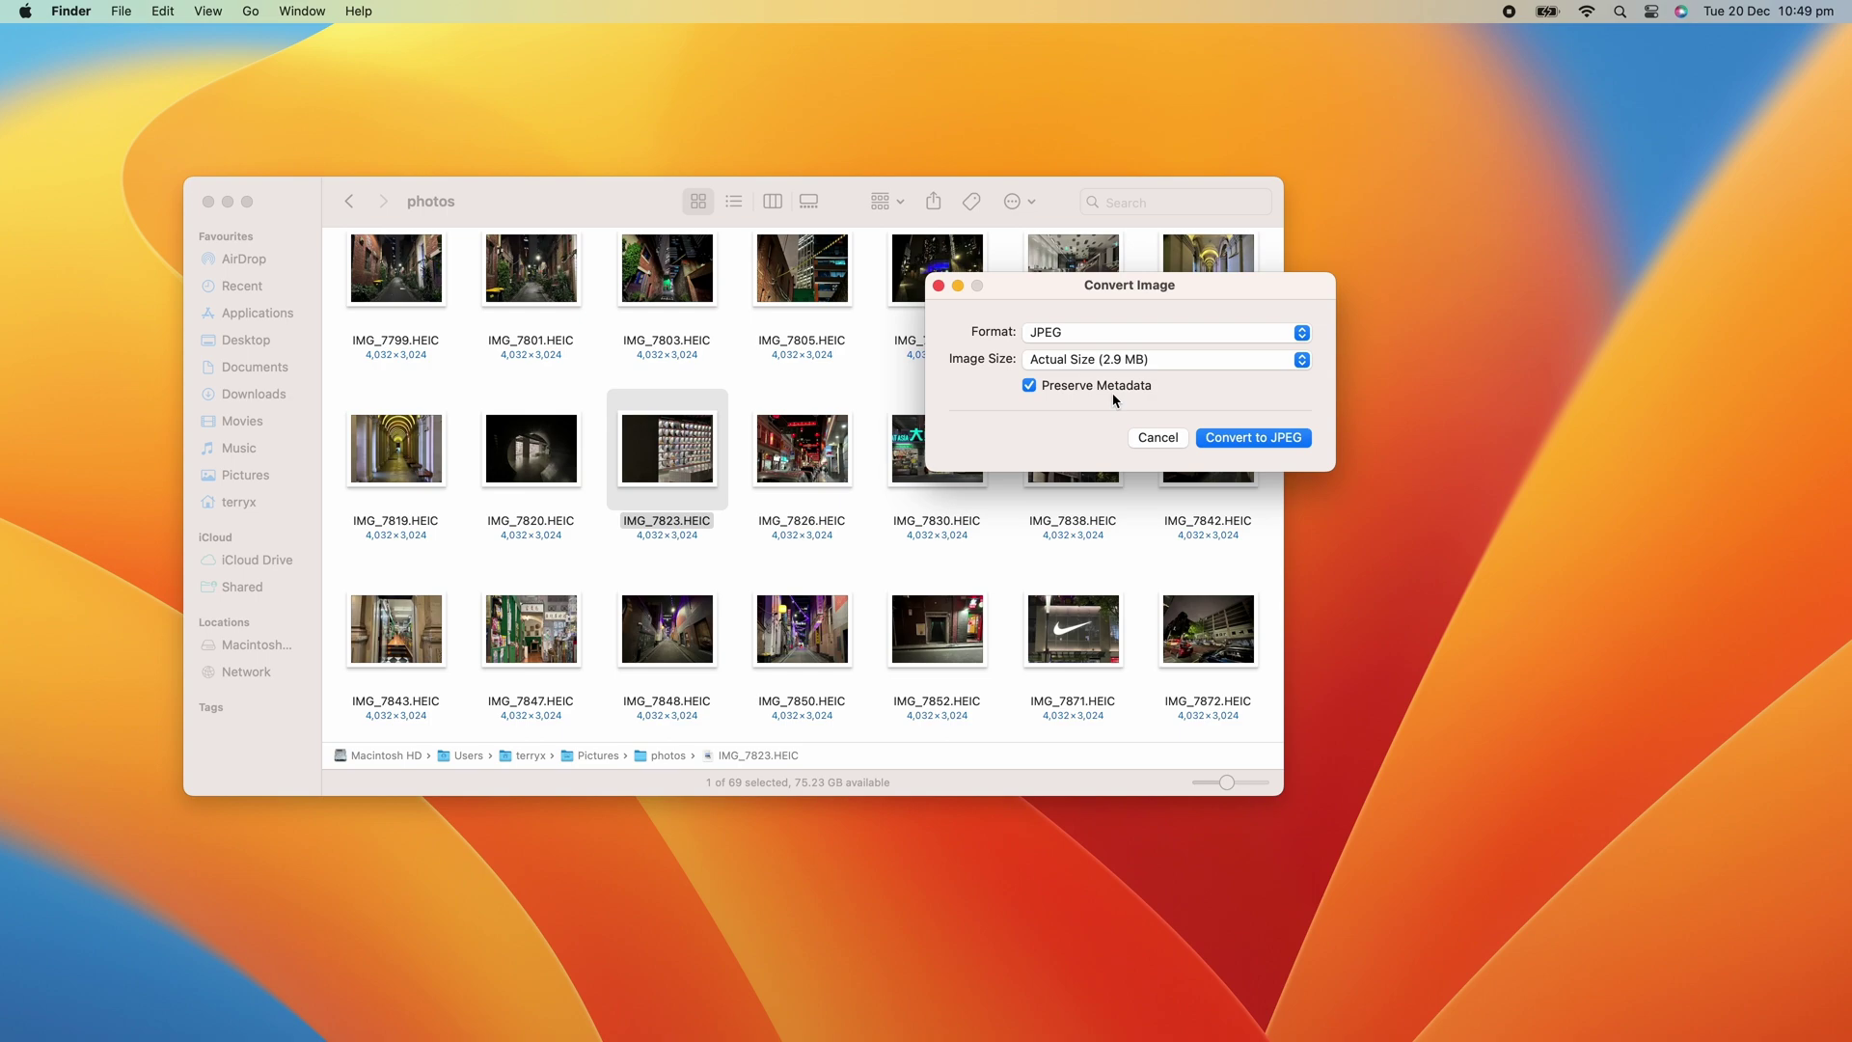
{"action": "left_click", "coordinate": [1257, 440]}
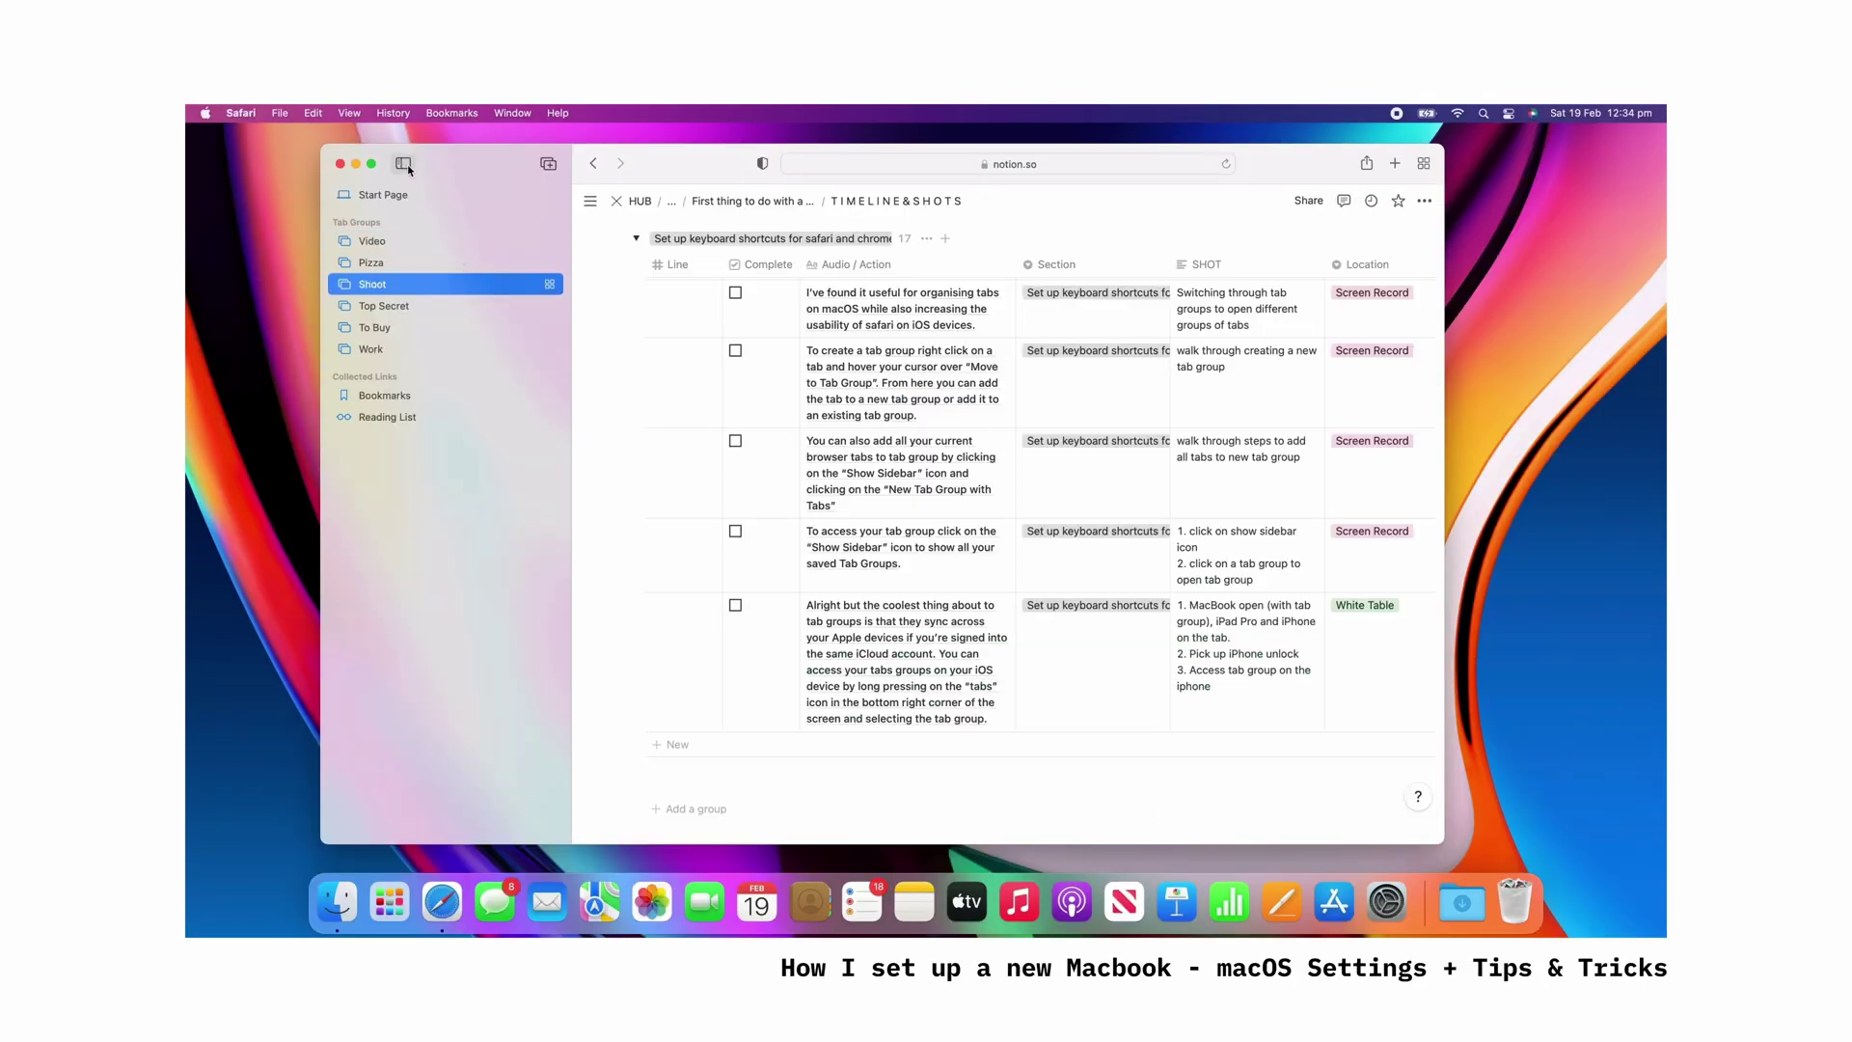
Switch to the Video tab group and add HUB and Behance to the Tab Group Favourites.
{"action": "left_click", "coordinate": [404, 164]}
{"action": "left_click", "coordinate": [445, 164]}
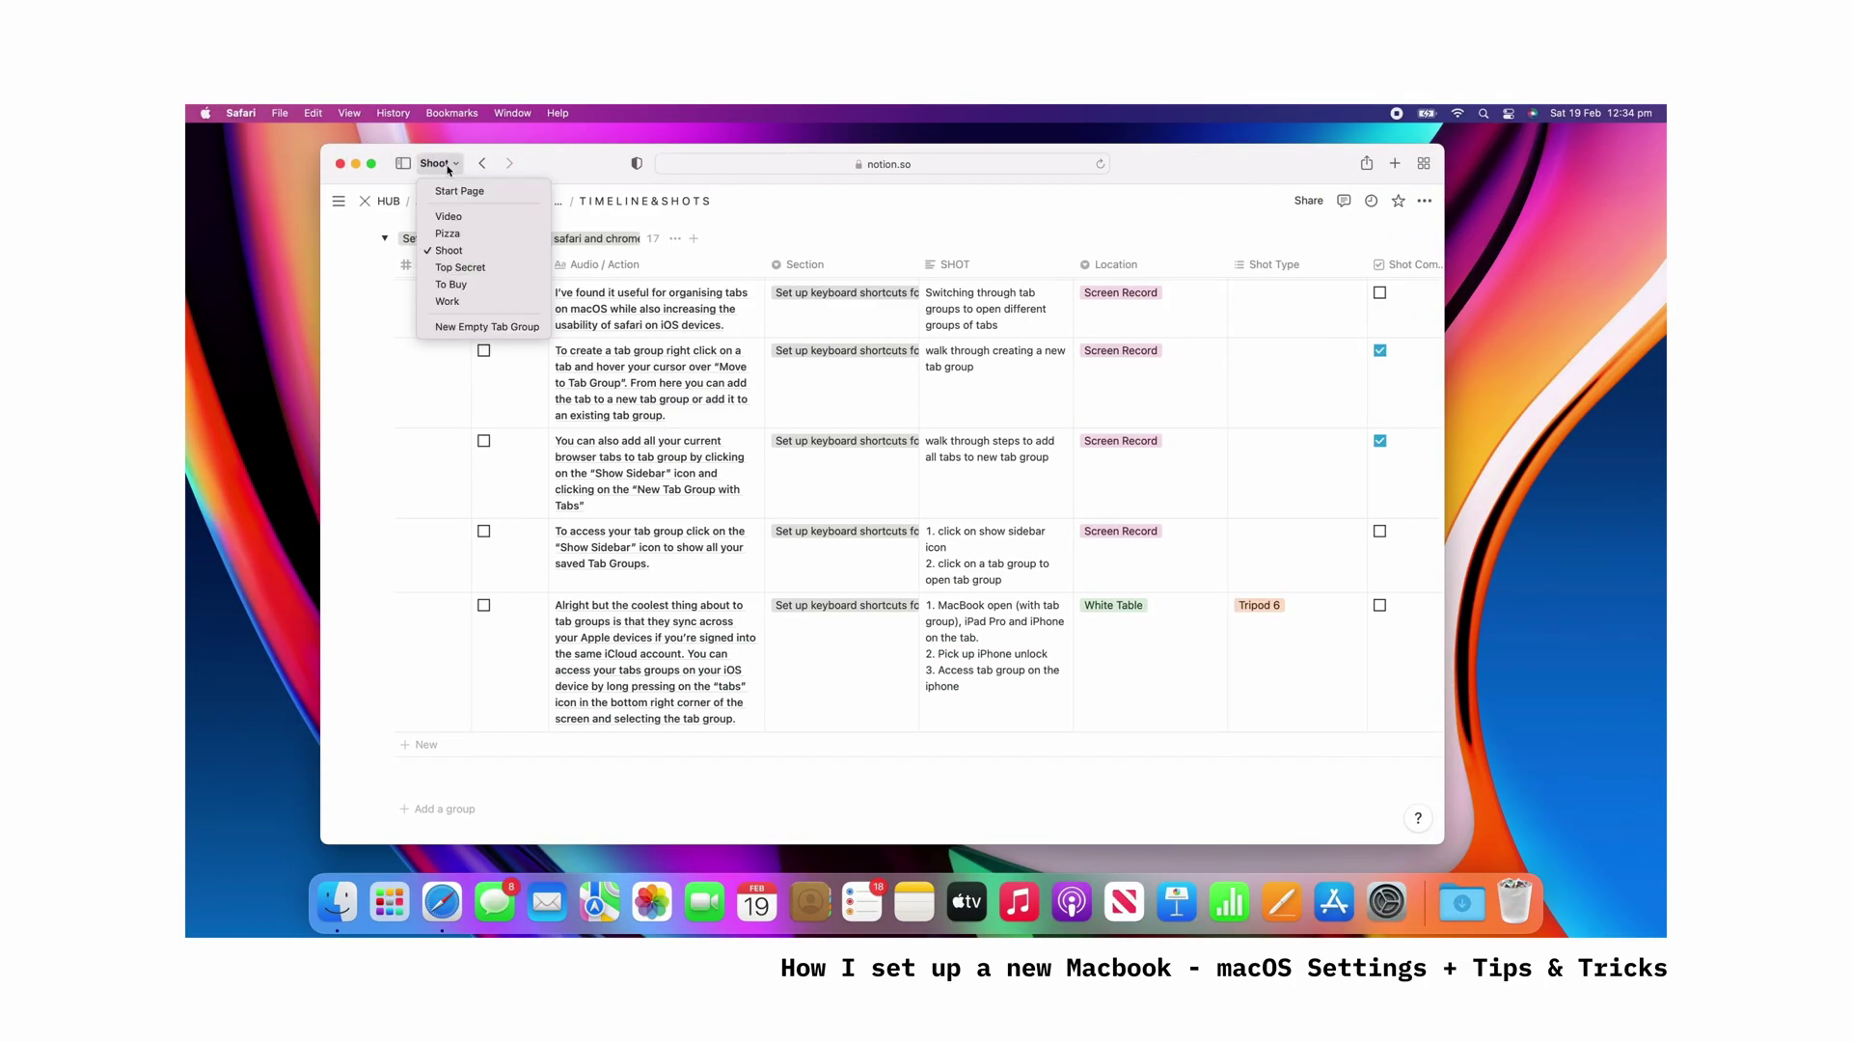
{"action": "left_click", "coordinate": [450, 221]}
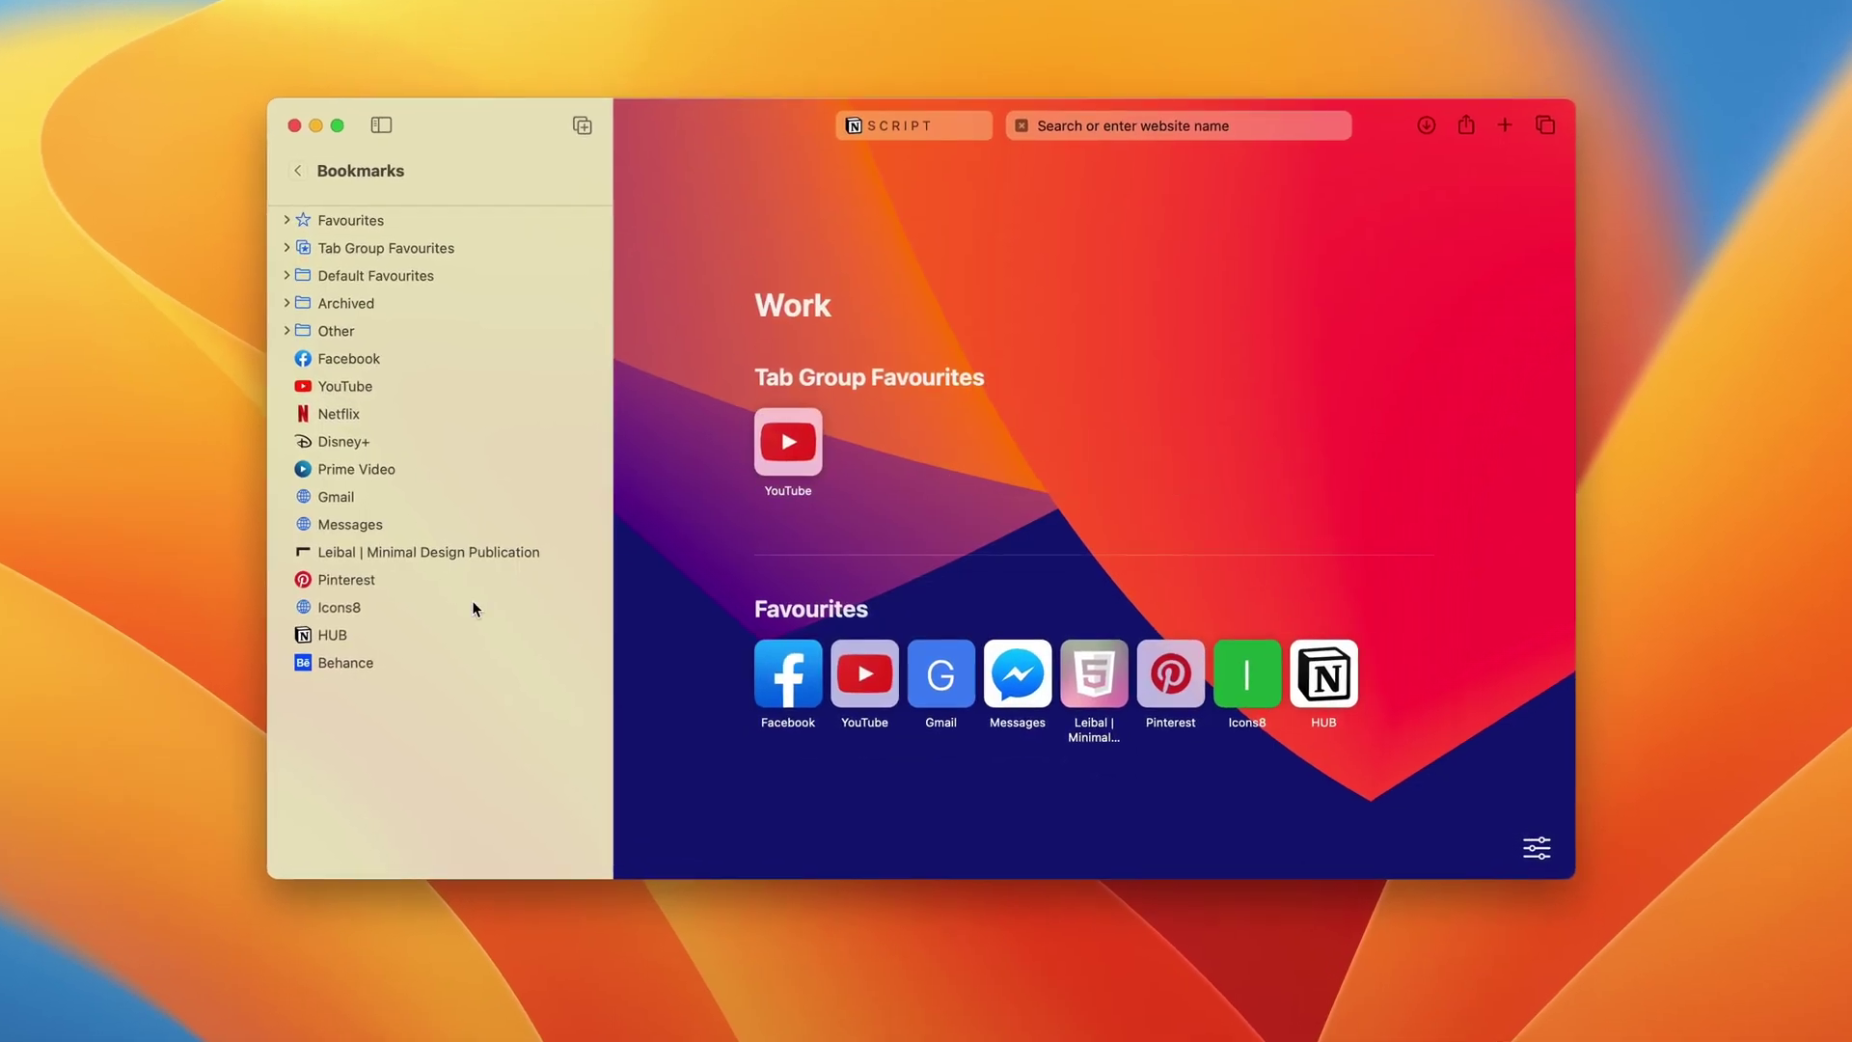
{"action": "left_click_drag", "start_coordinate": [344, 638], "coordinate": [1076, 476]}
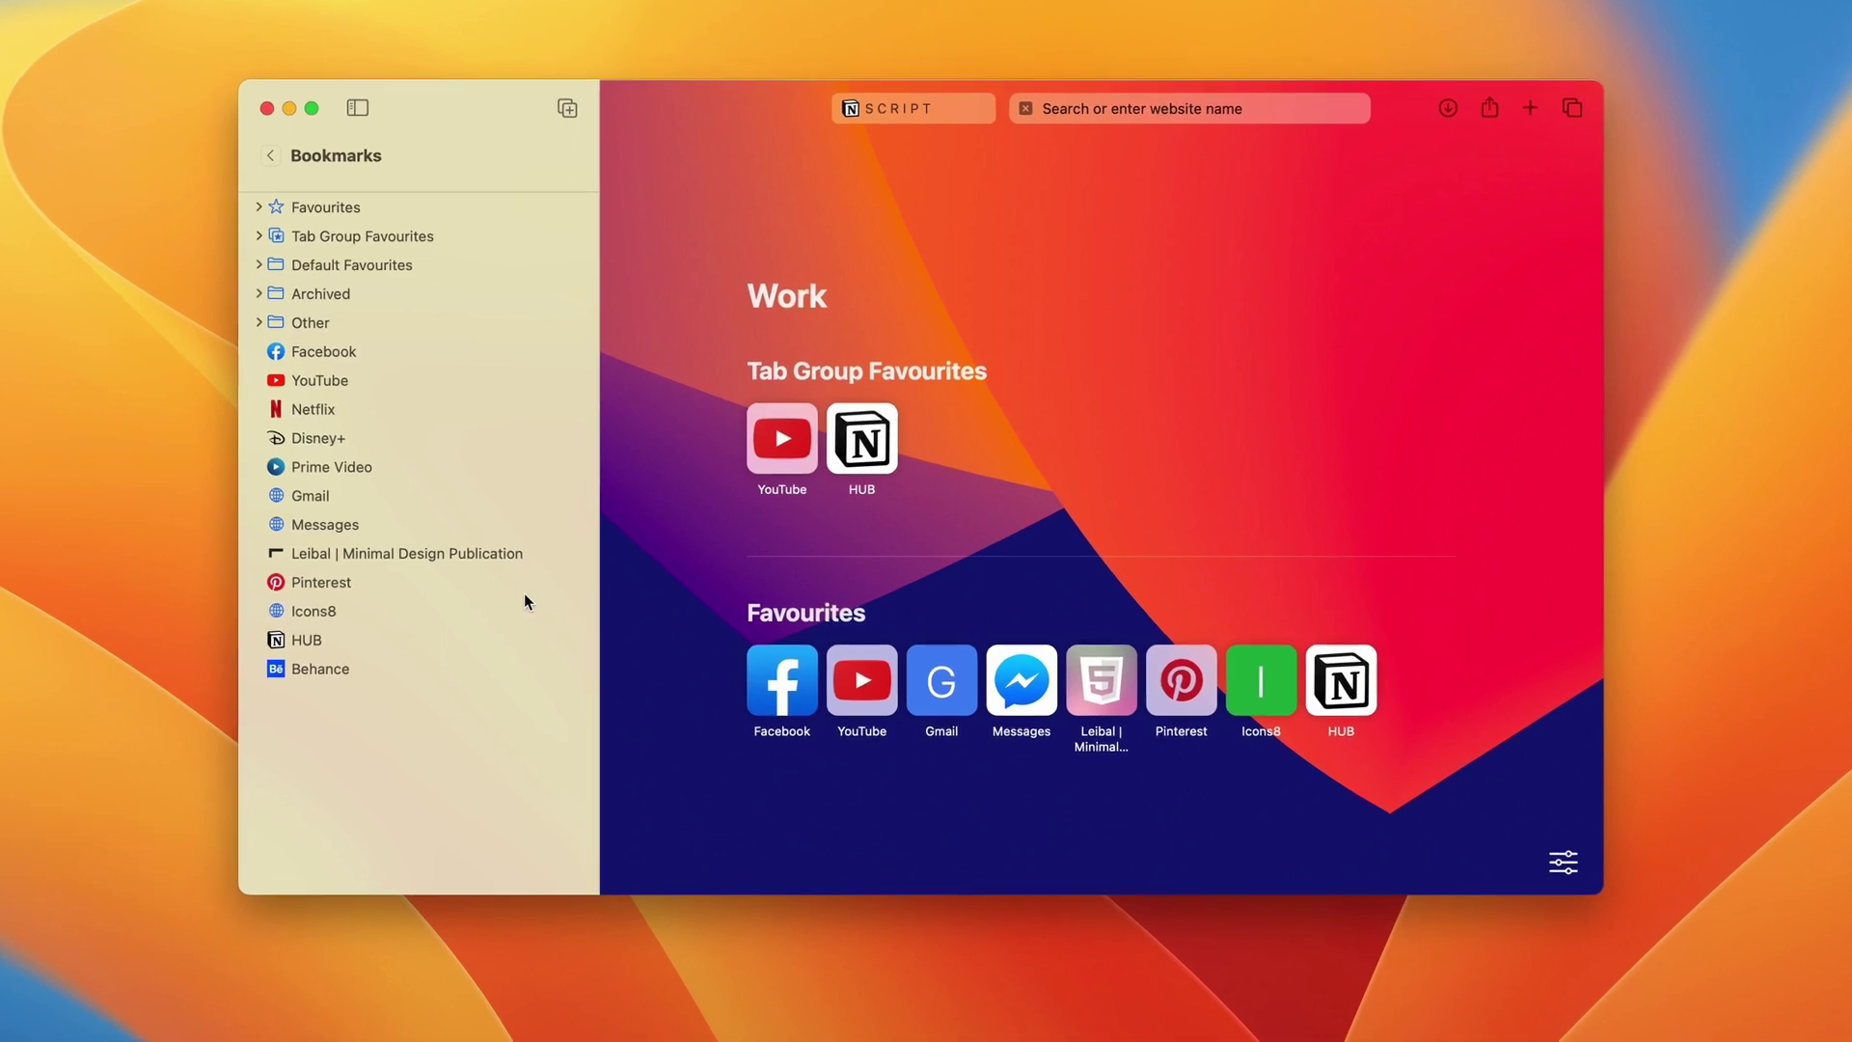
{"action": "left_click_drag", "start_coordinate": [349, 681], "coordinate": [1075, 453]}
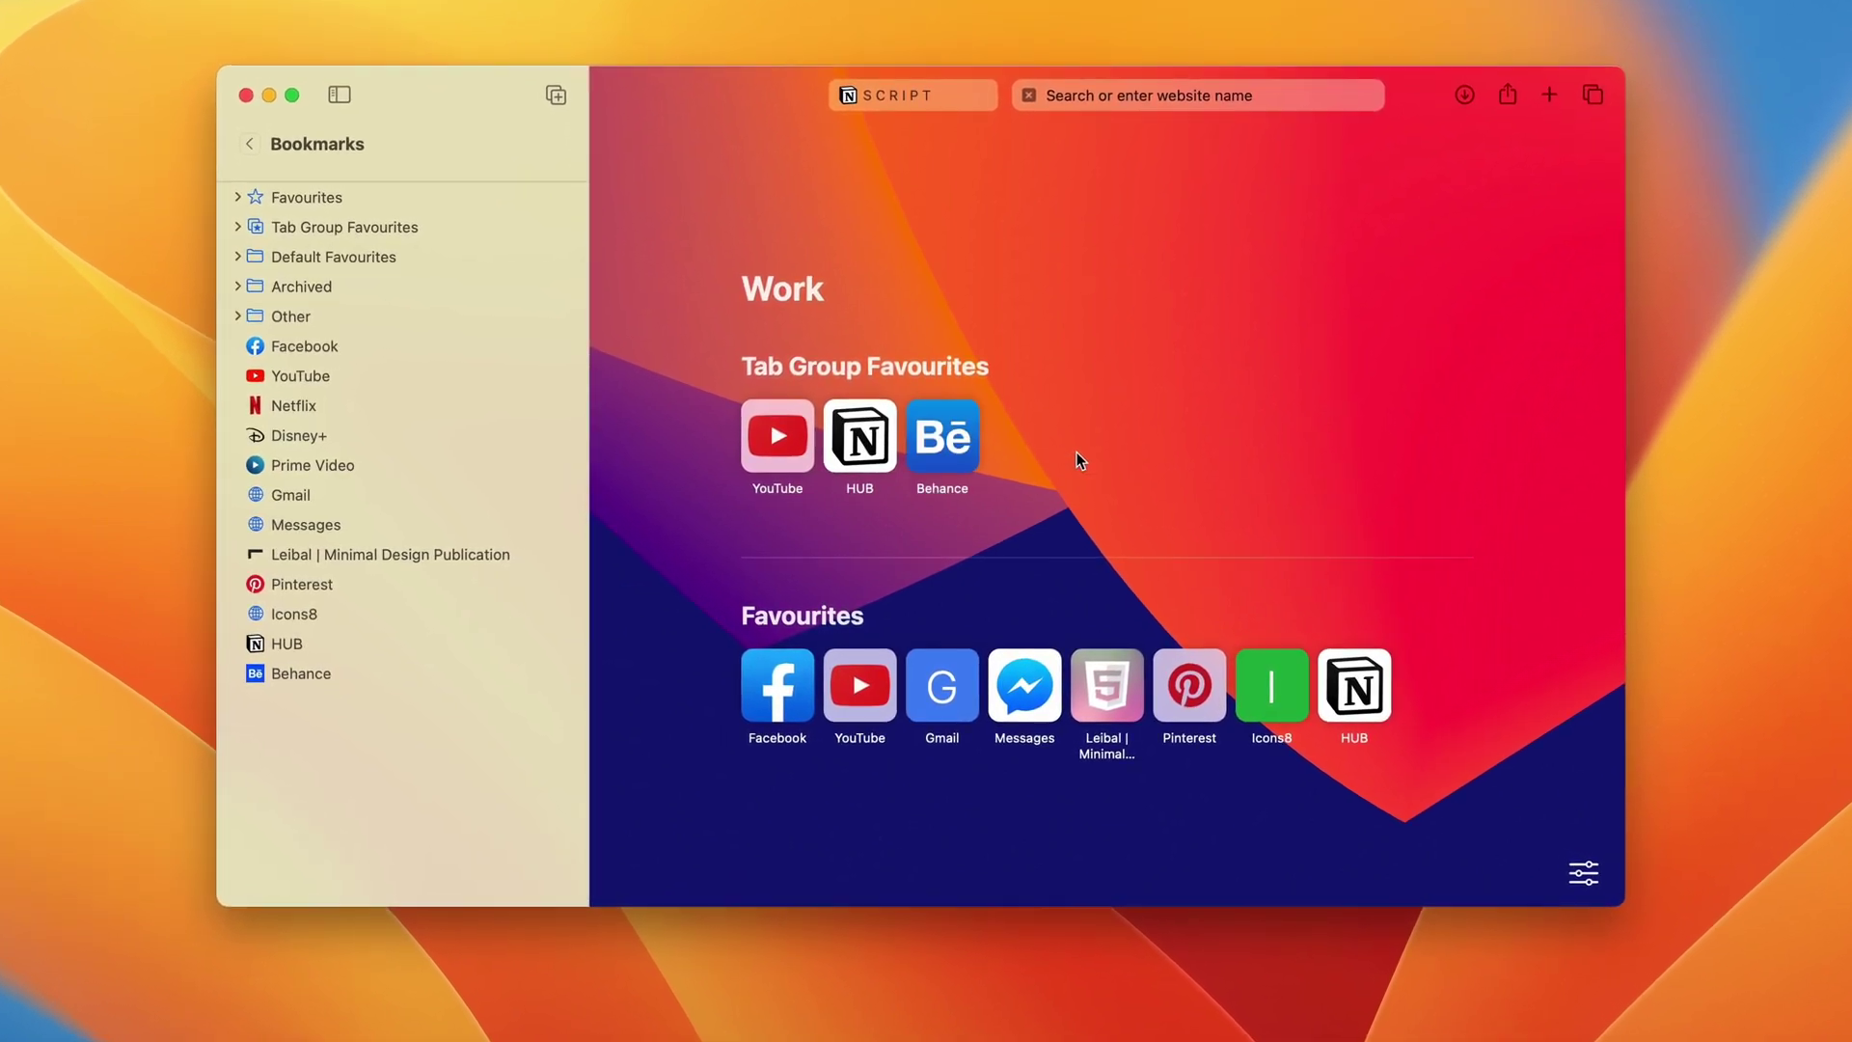
{"action": "left_click", "coordinate": [337, 92]}
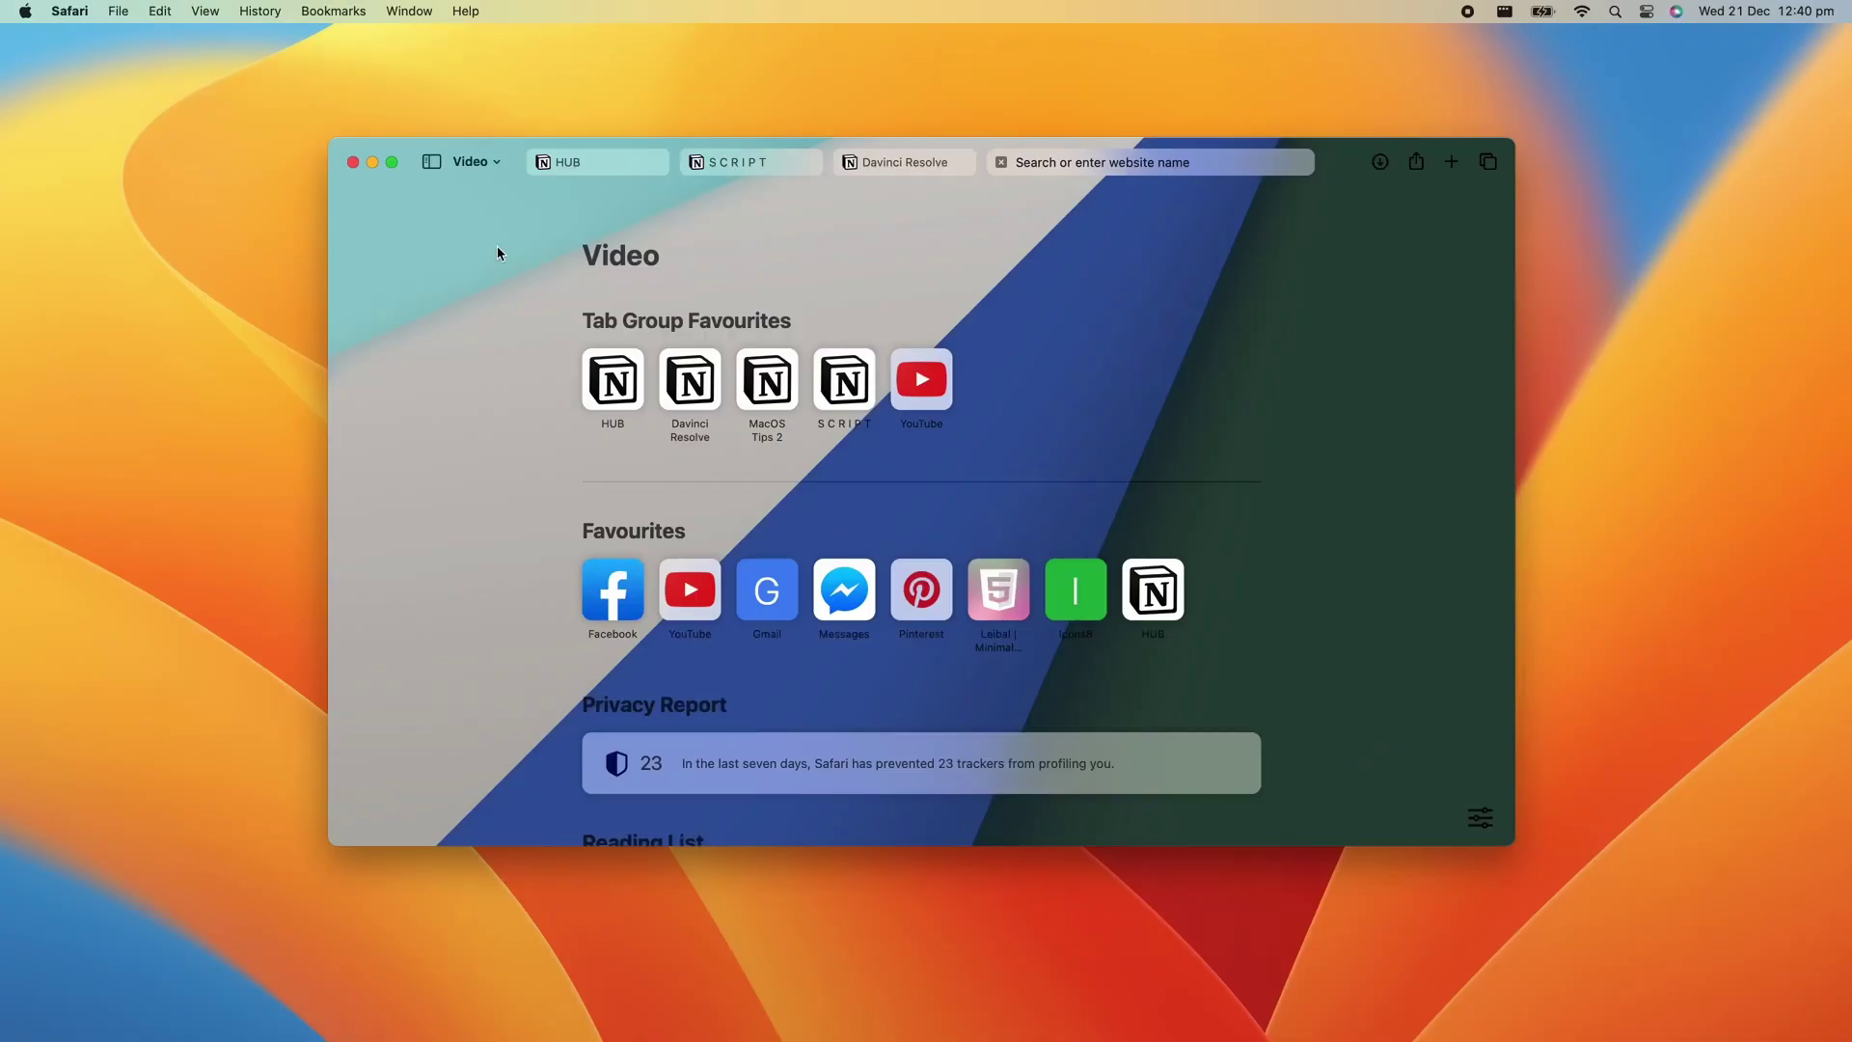
Switch to the Streaming tab group, then return to the Work tab group.
{"action": "left_click", "coordinate": [475, 166]}
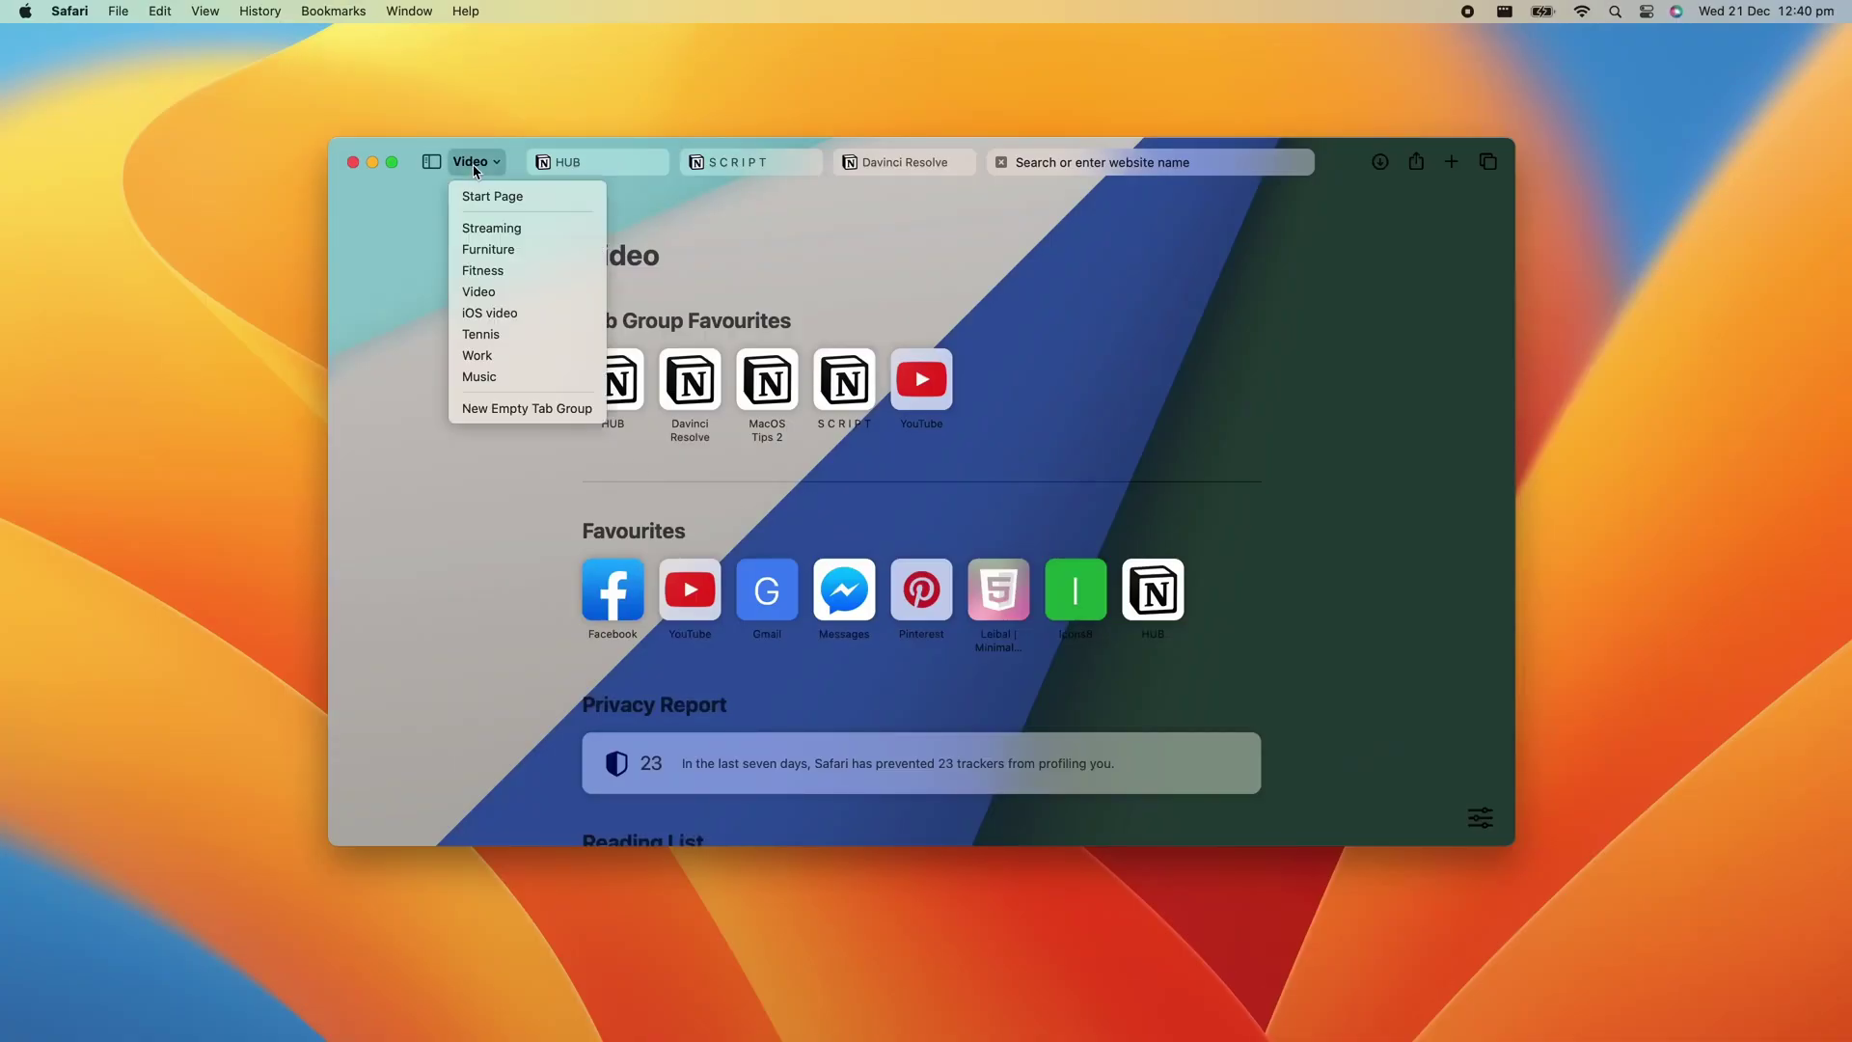
{"action": "left_click", "coordinate": [475, 229]}
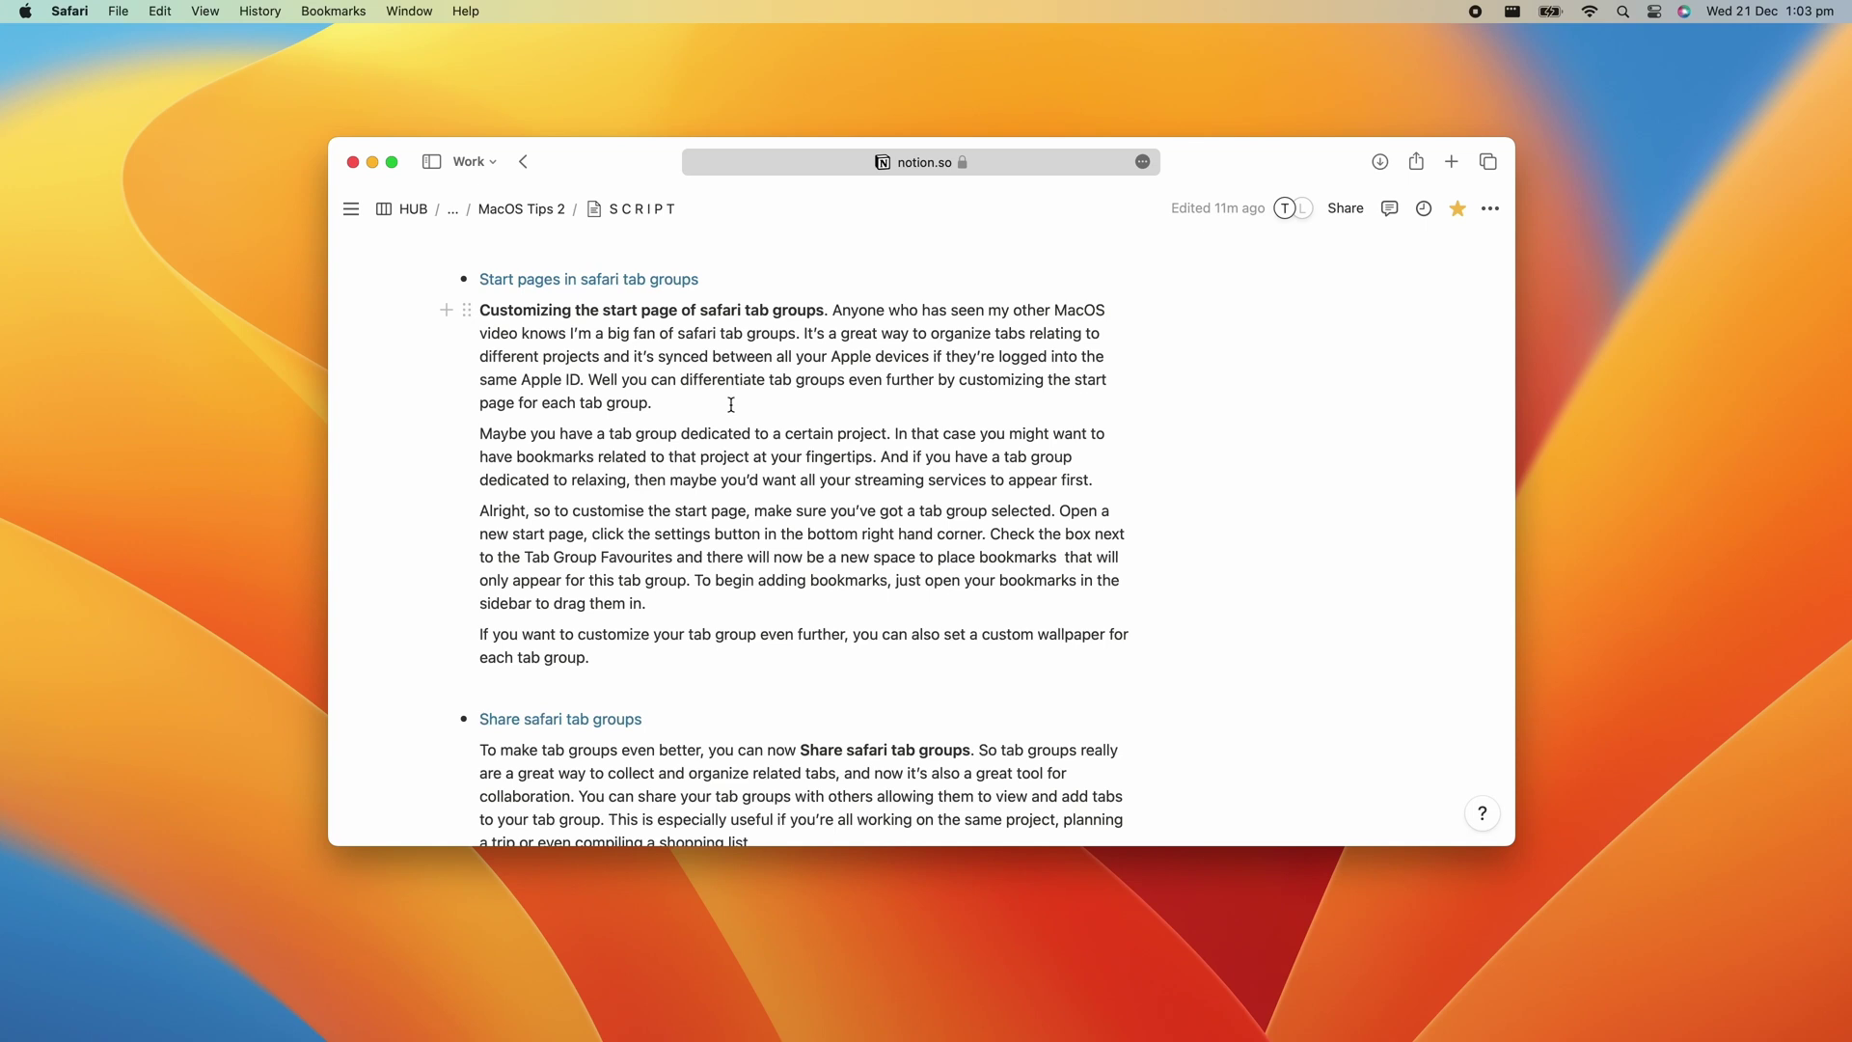
{"action": "left_click", "coordinate": [472, 162]}
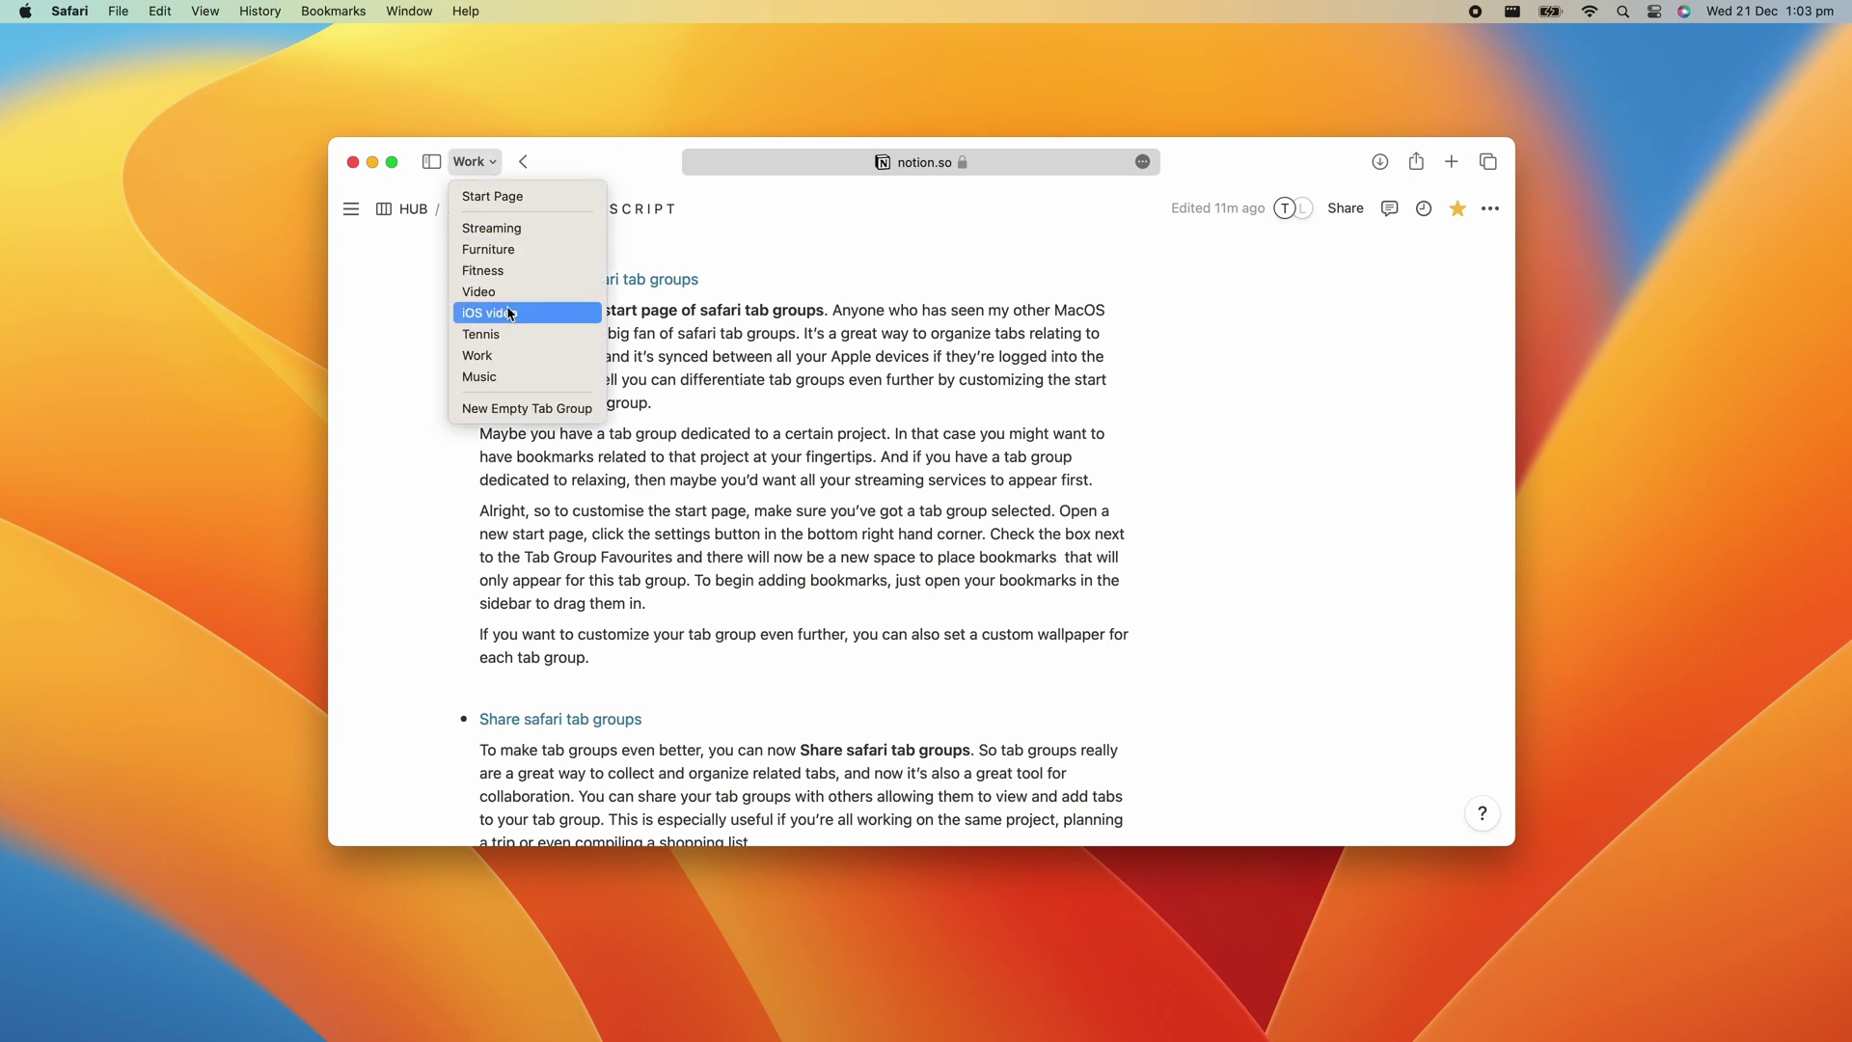
{"action": "left_click", "coordinate": [518, 357]}
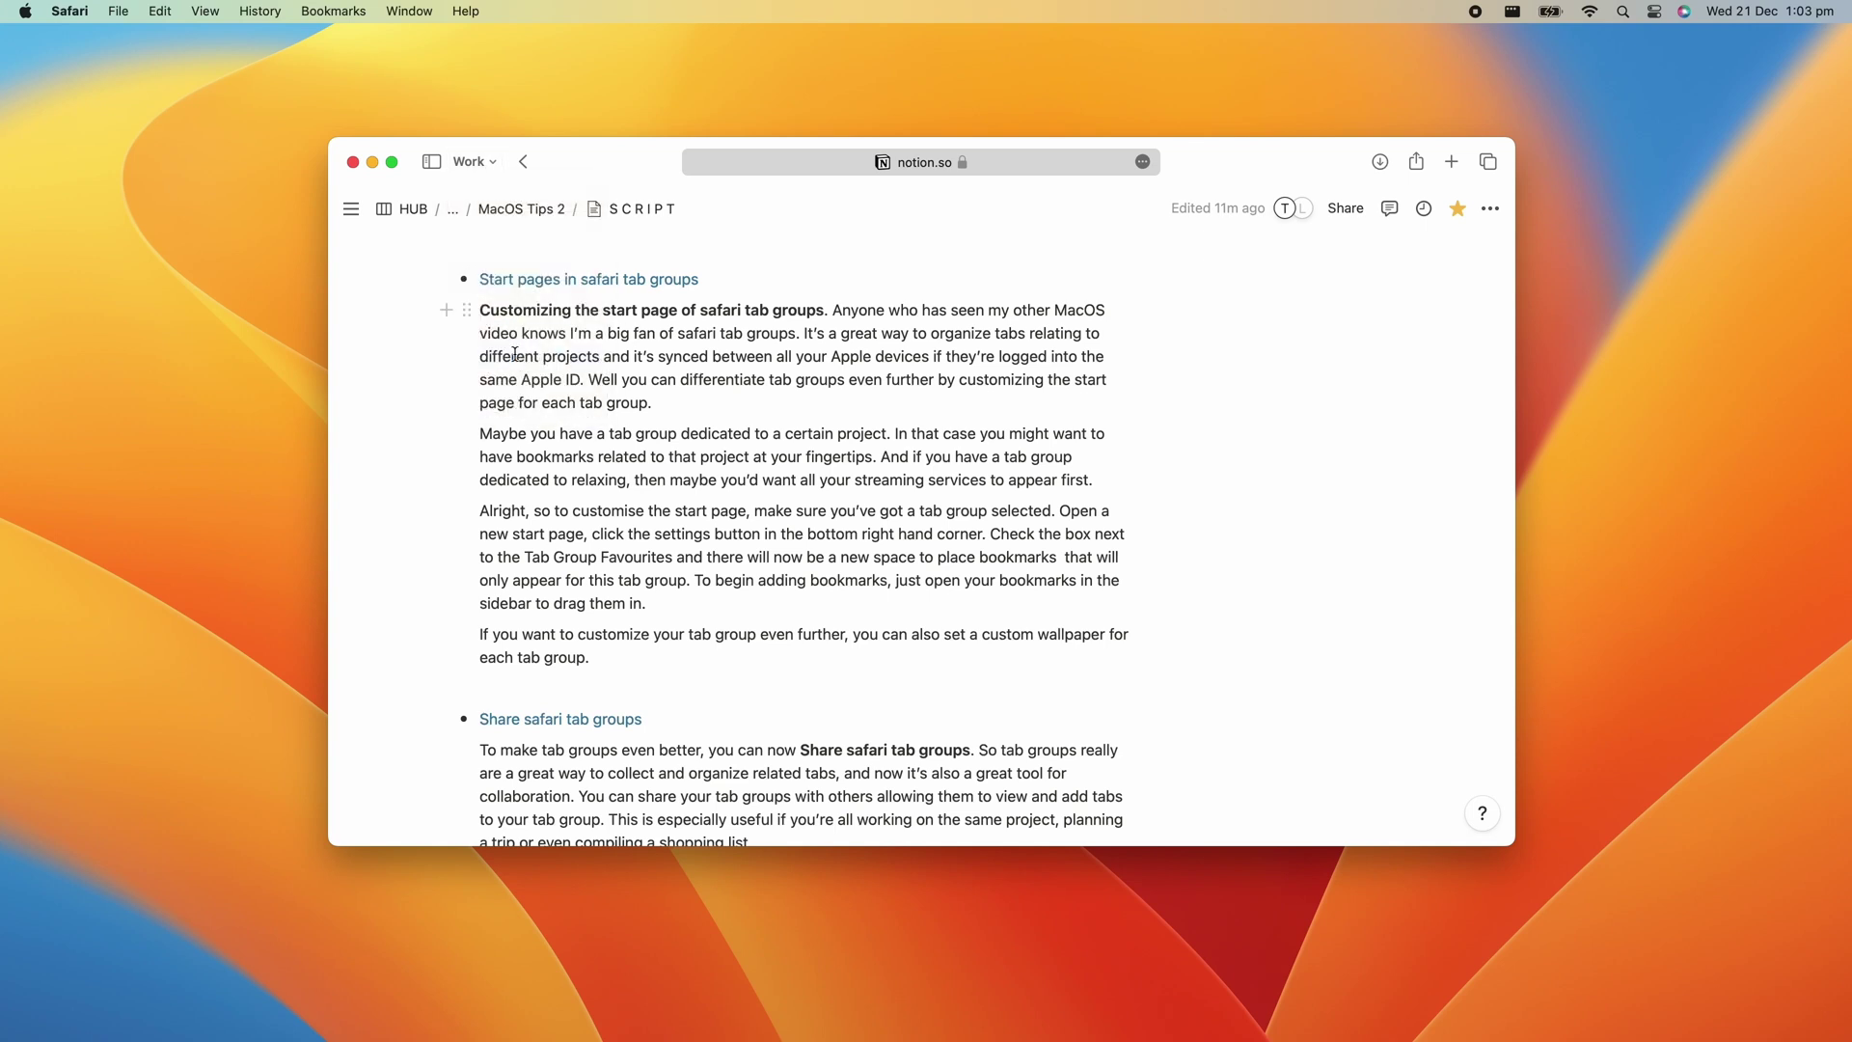
Turn on the Tab Group Favourites section on the Work start page.
{"action": "left_click", "coordinate": [1451, 161]}
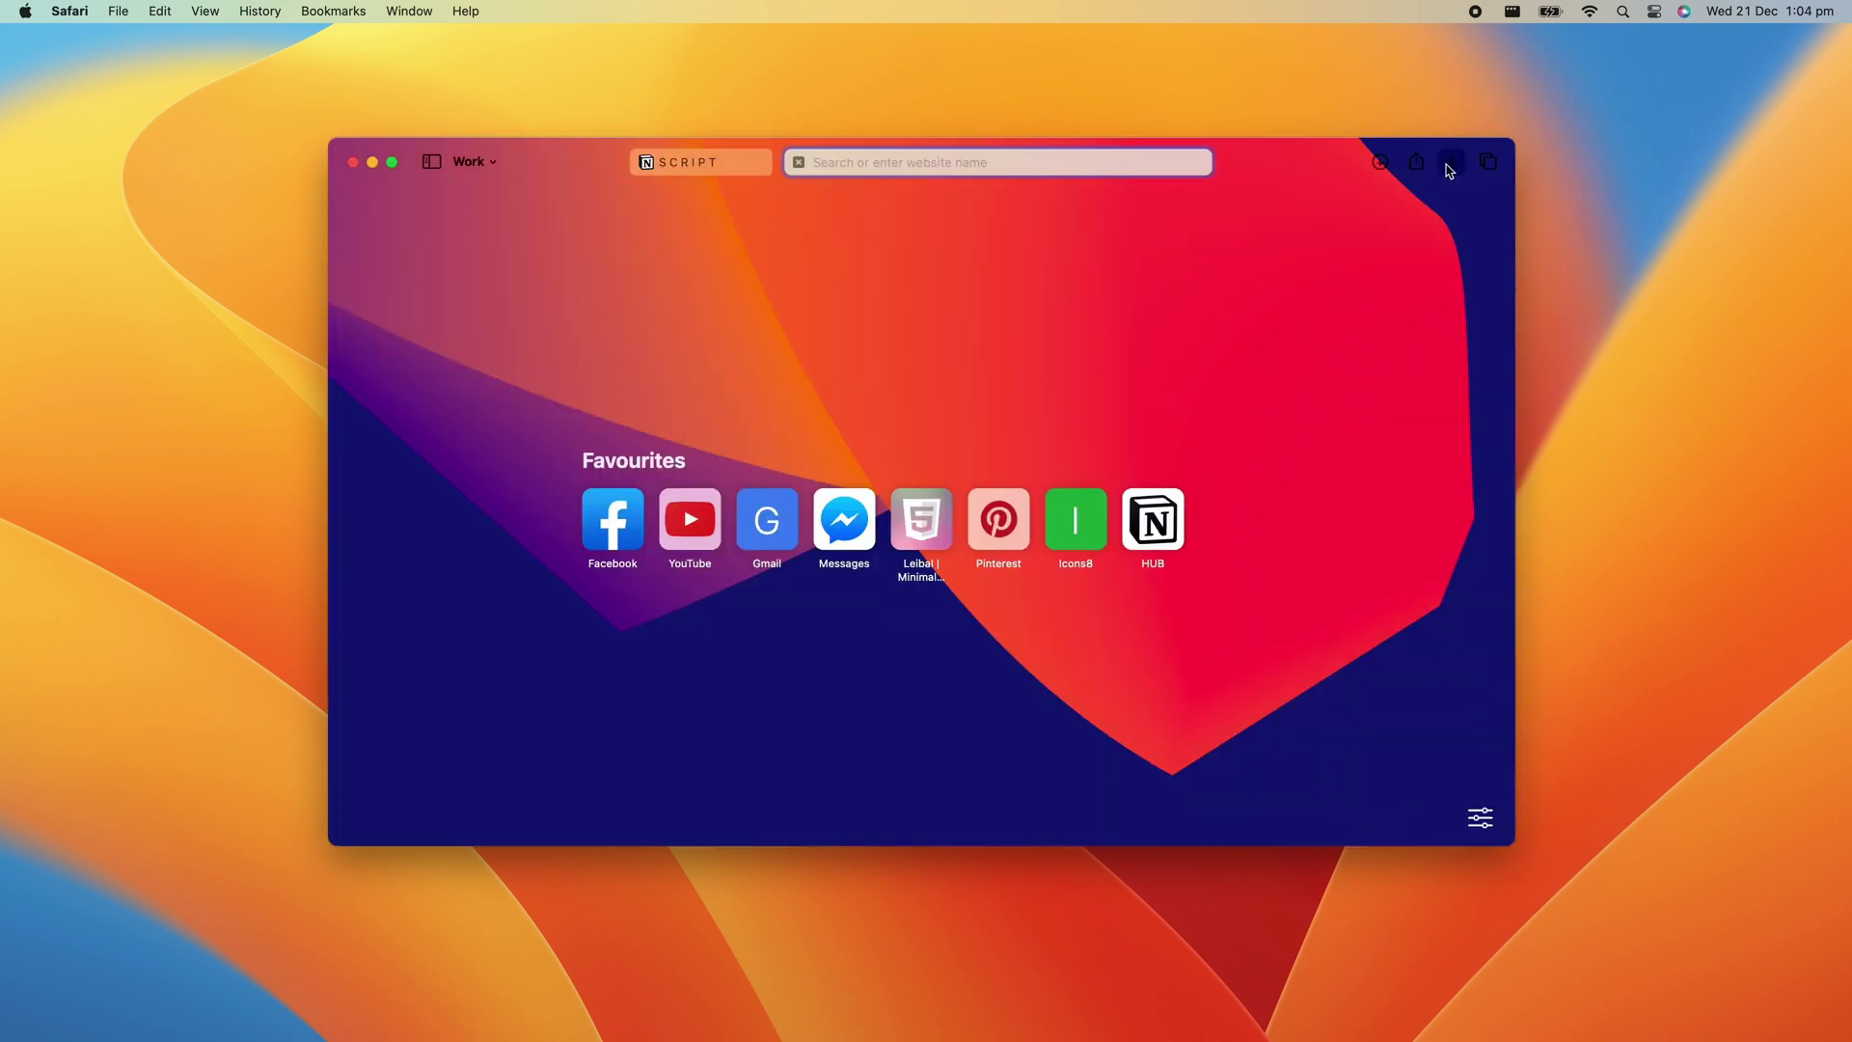
{"action": "left_click", "coordinate": [1480, 820]}
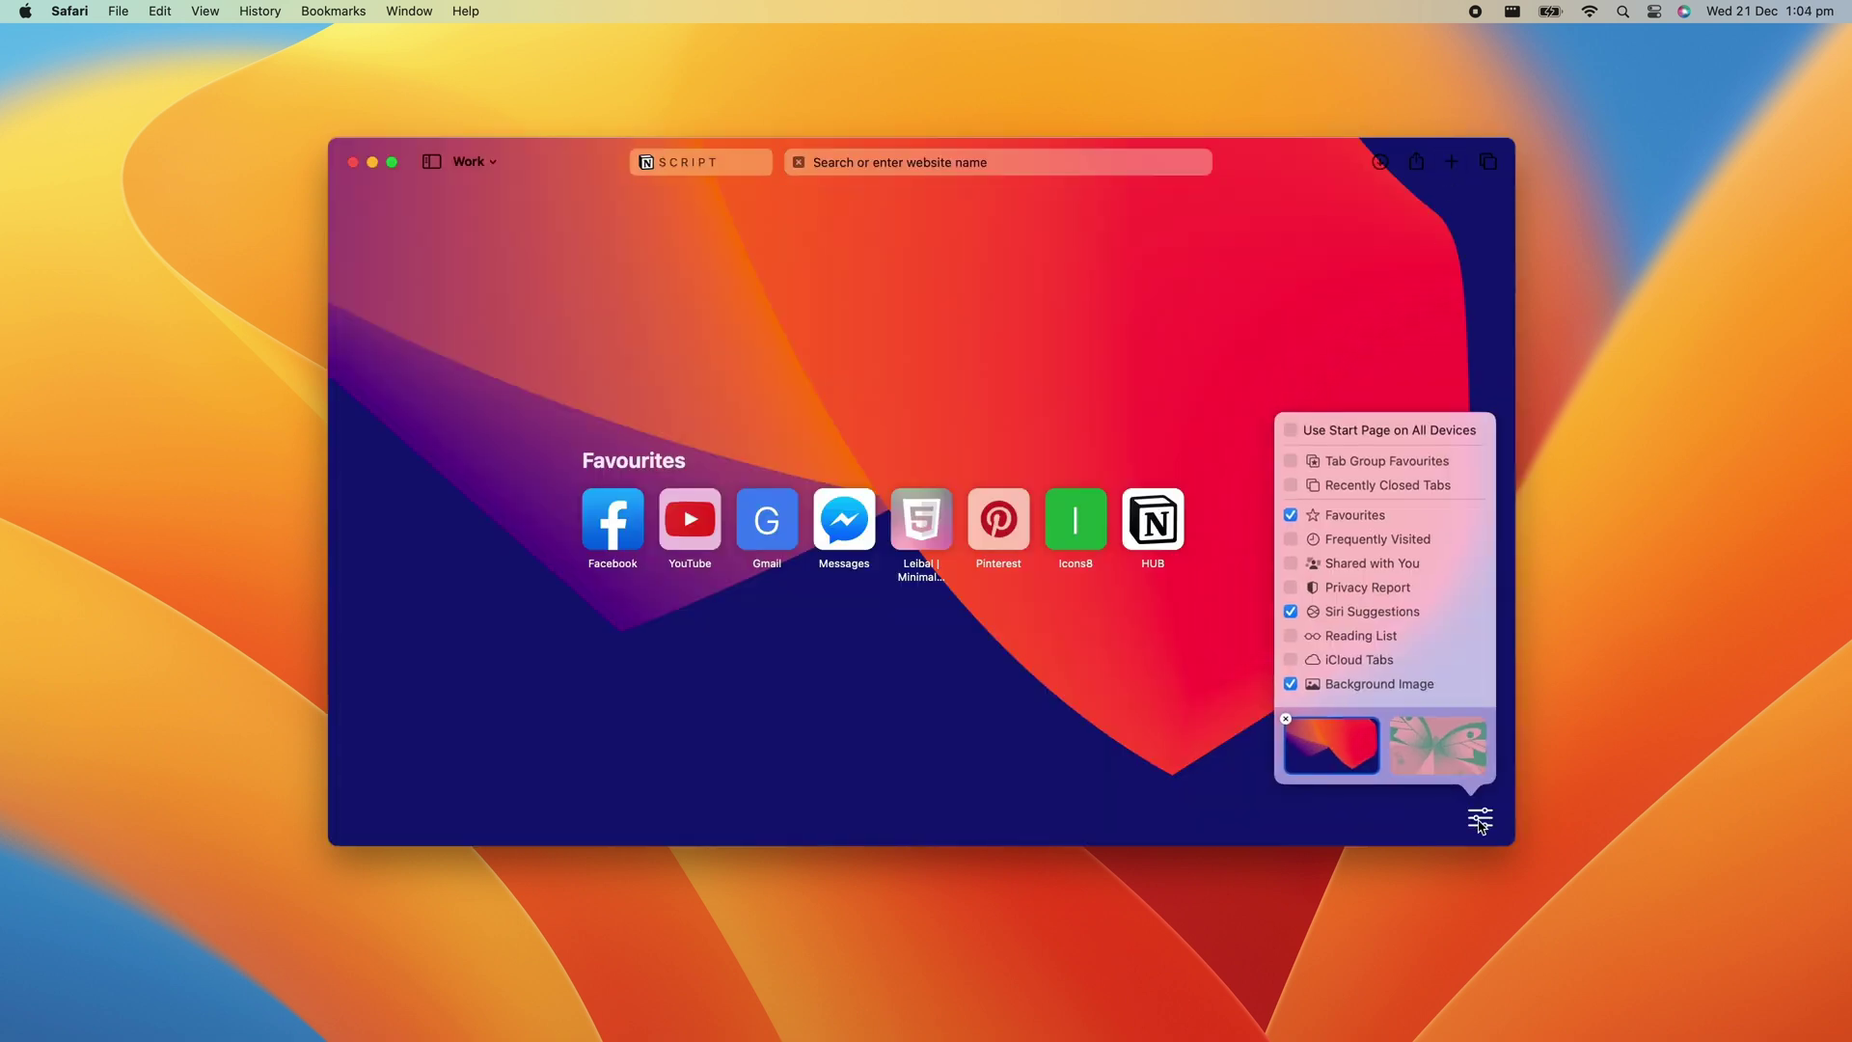
{"action": "left_click", "coordinate": [1289, 461]}
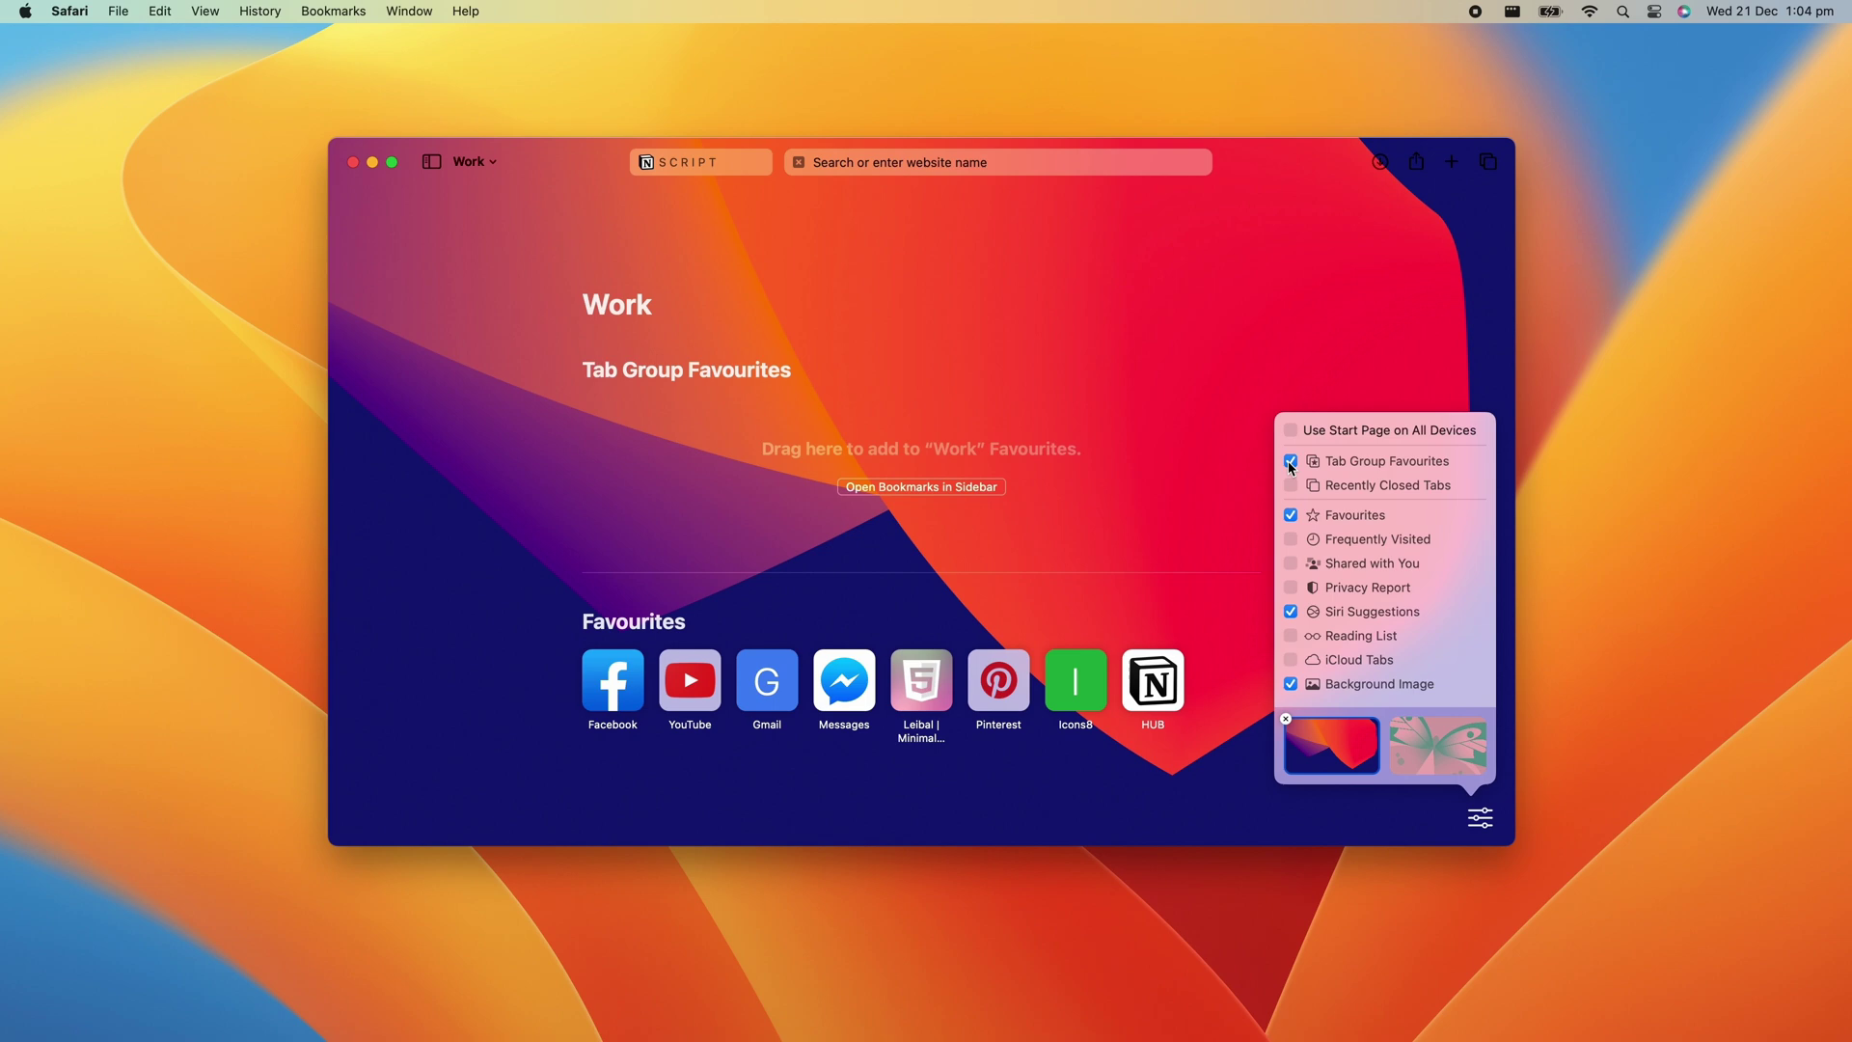
{"action": "left_click", "coordinate": [1242, 483]}
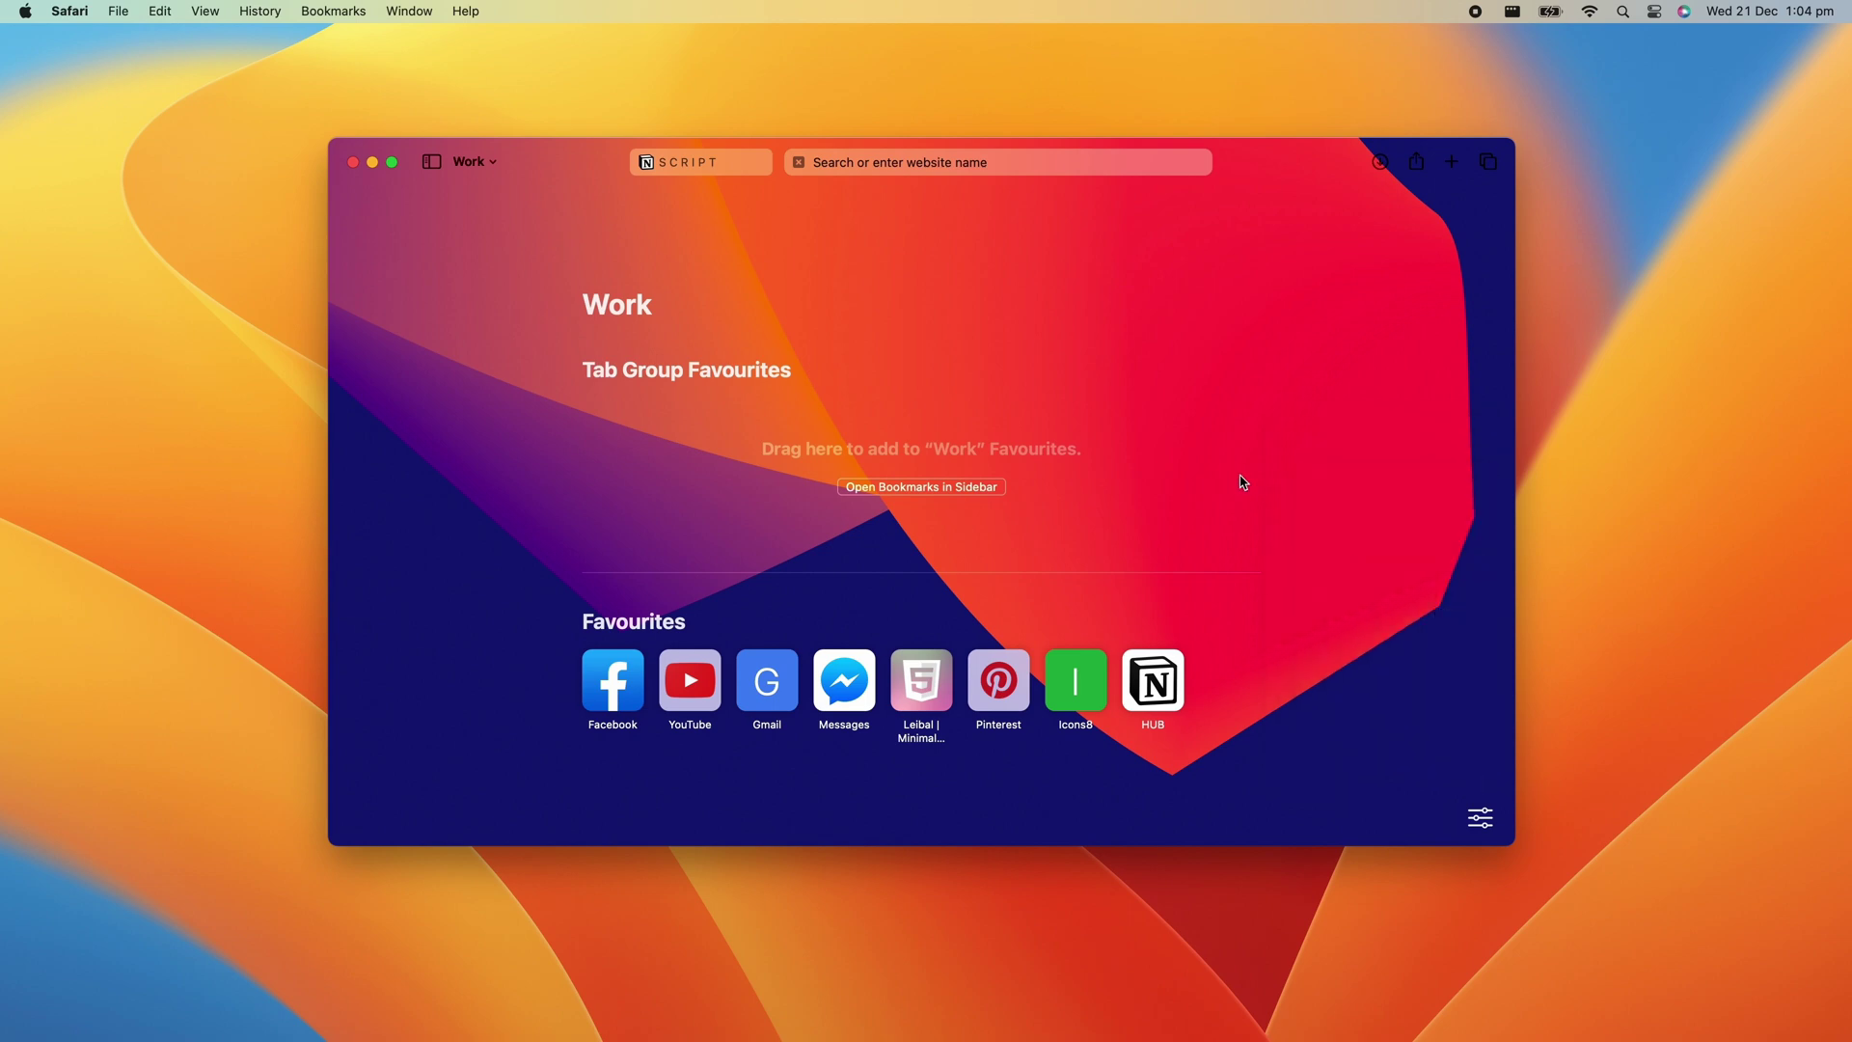
Drag YouTube, HUB and Behance from the bookmarks sidebar into Tab Group Favourites.
{"action": "left_click", "coordinate": [936, 487]}
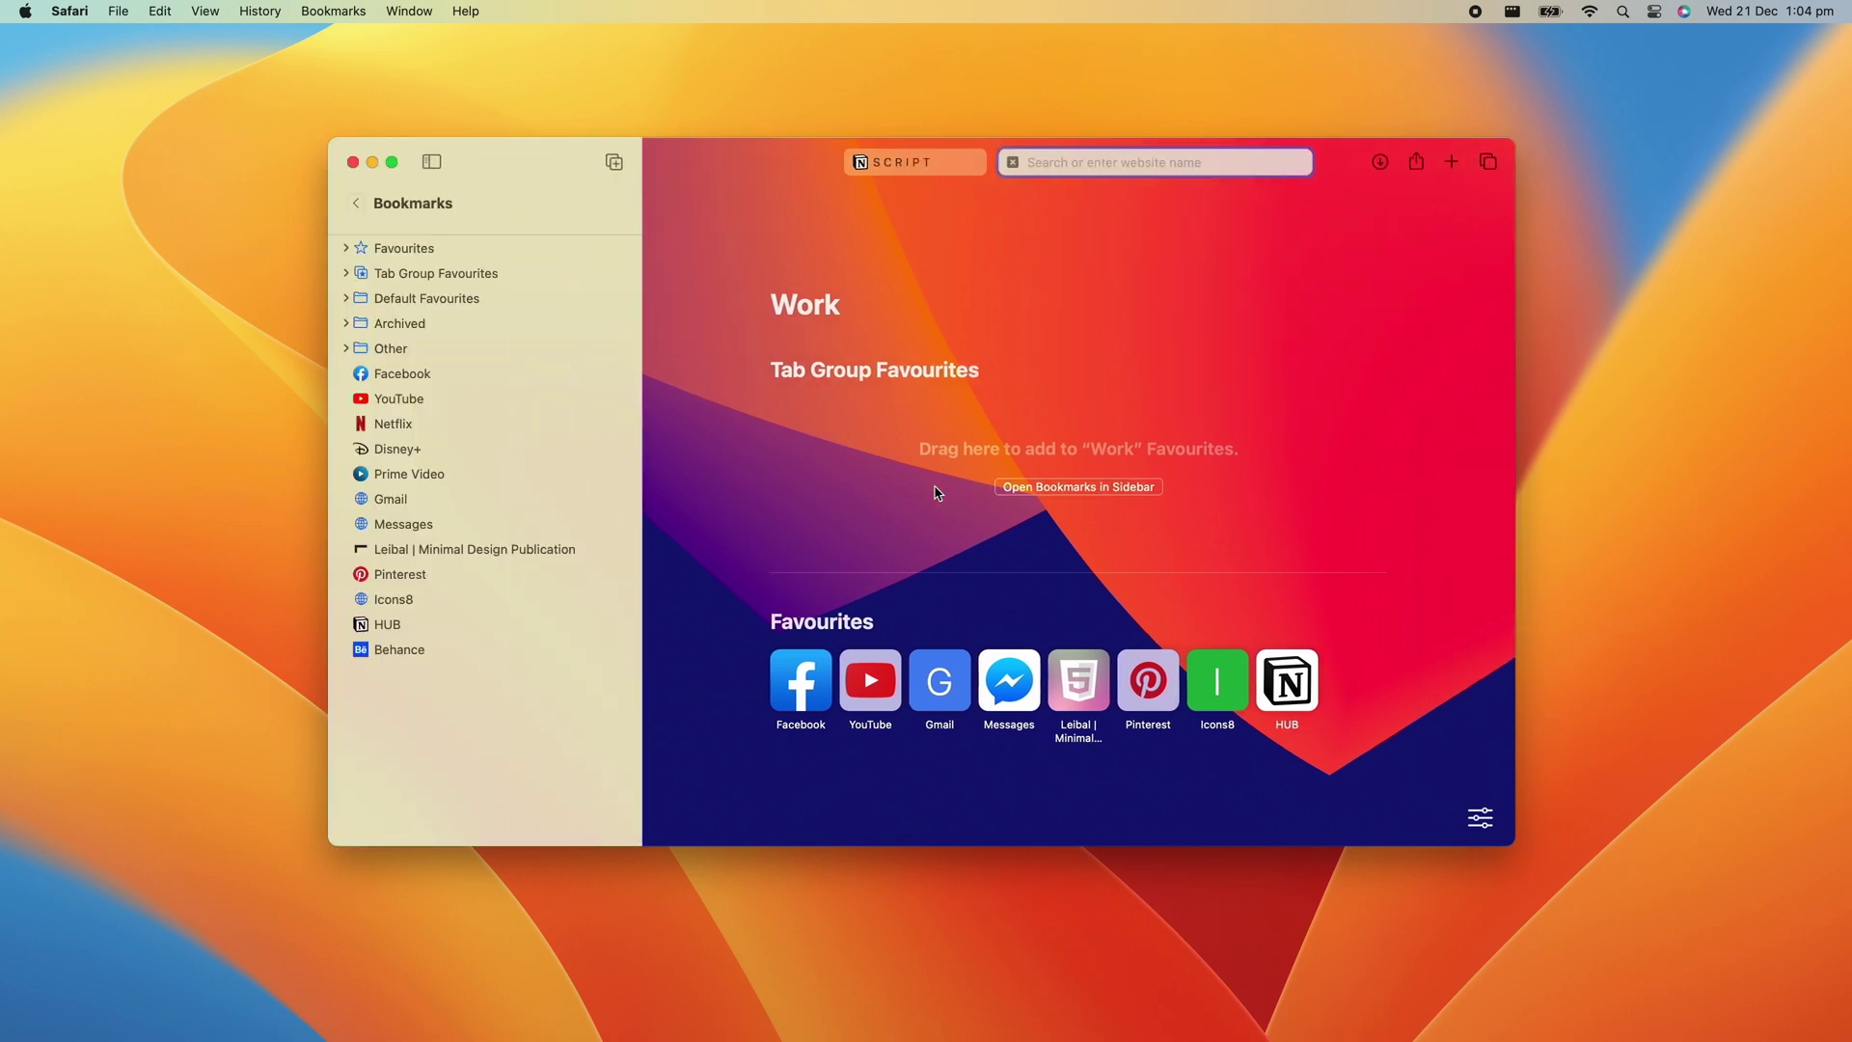
{"action": "left_click_drag", "start_coordinate": [403, 407], "coordinate": [953, 483]}
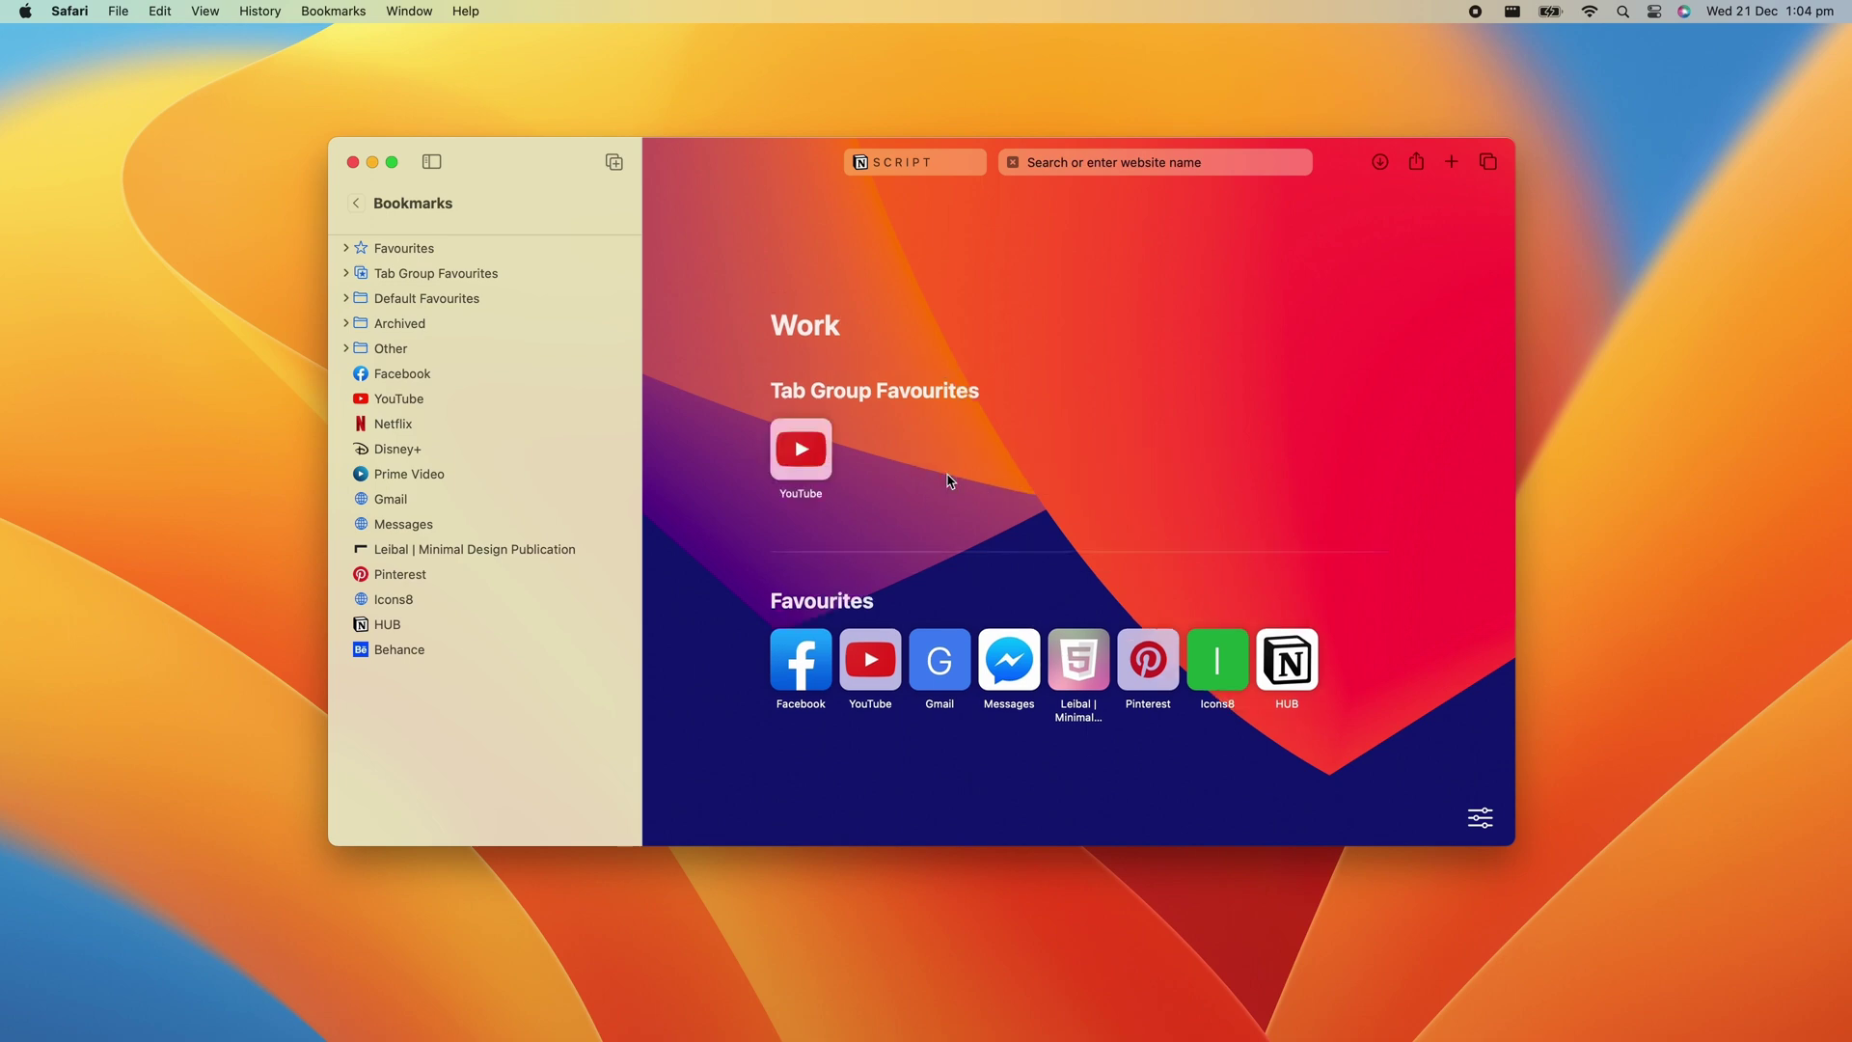
{"action": "left_click_drag", "start_coordinate": [393, 629], "coordinate": [1061, 489]}
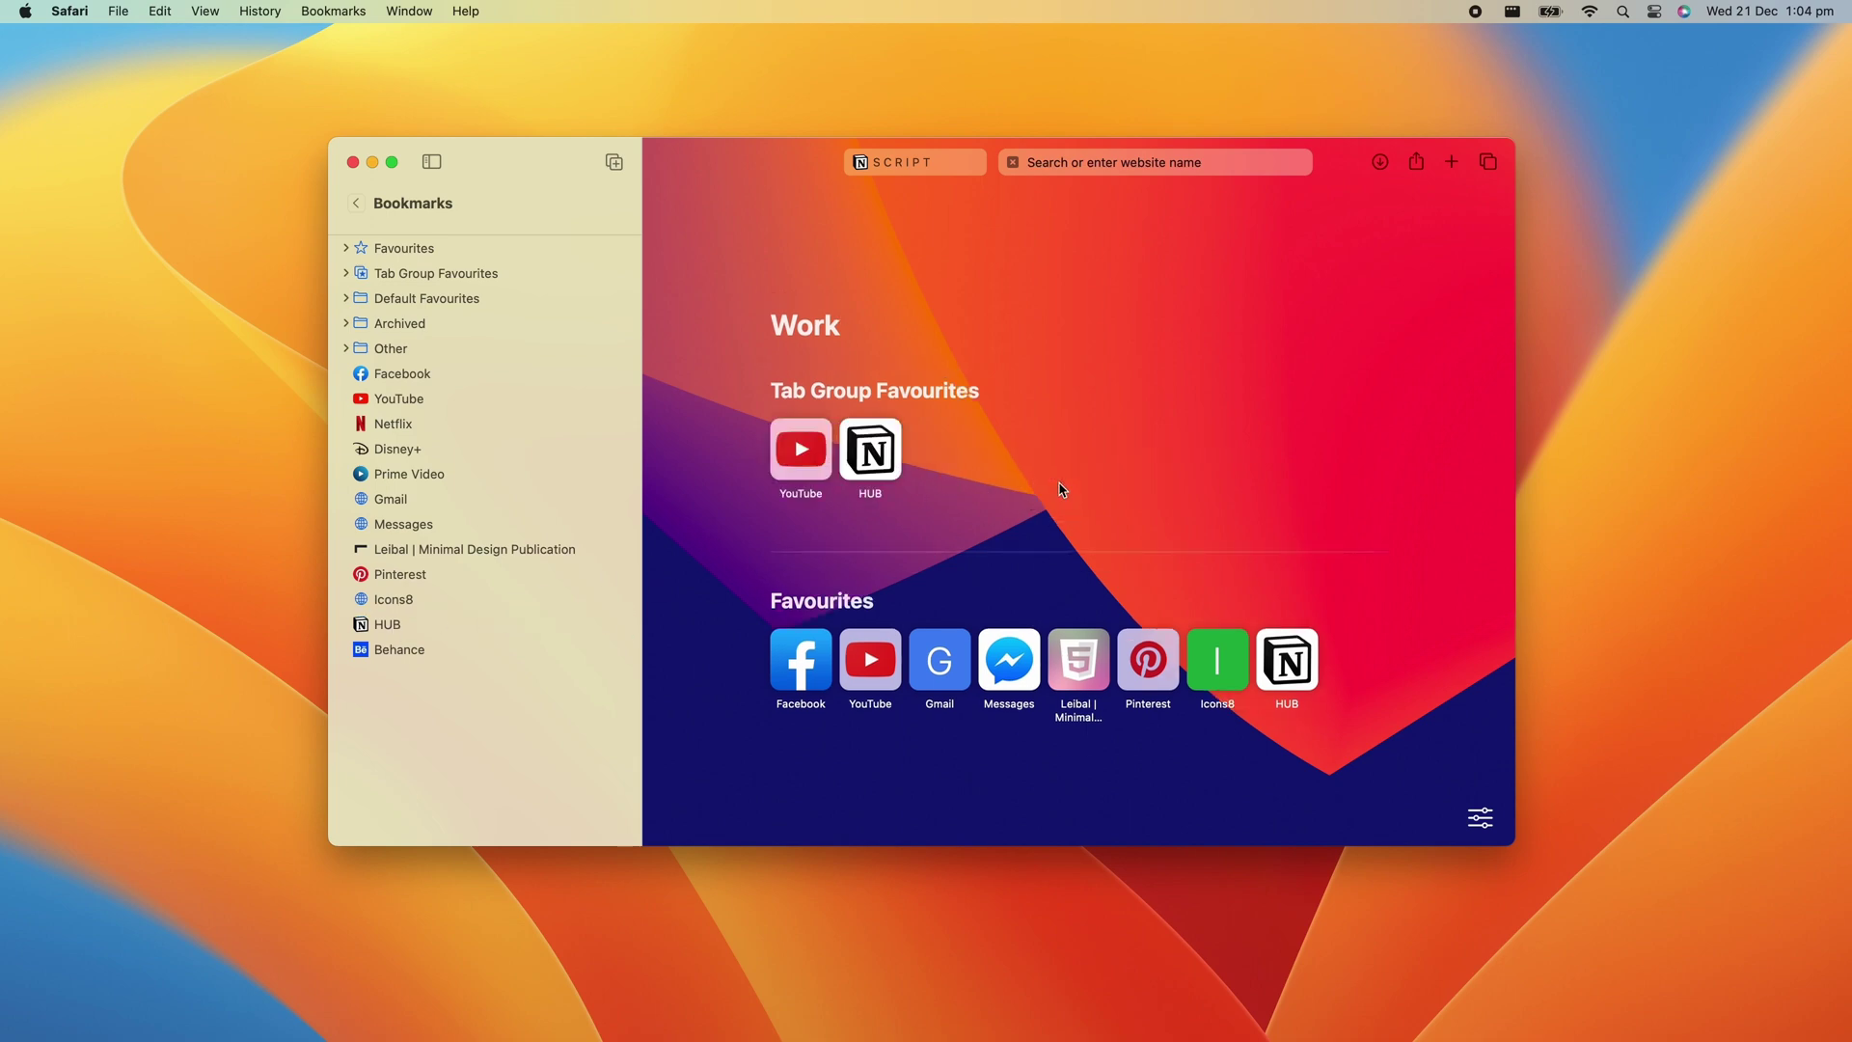
{"action": "left_click_drag", "start_coordinate": [434, 652], "coordinate": [1055, 470]}
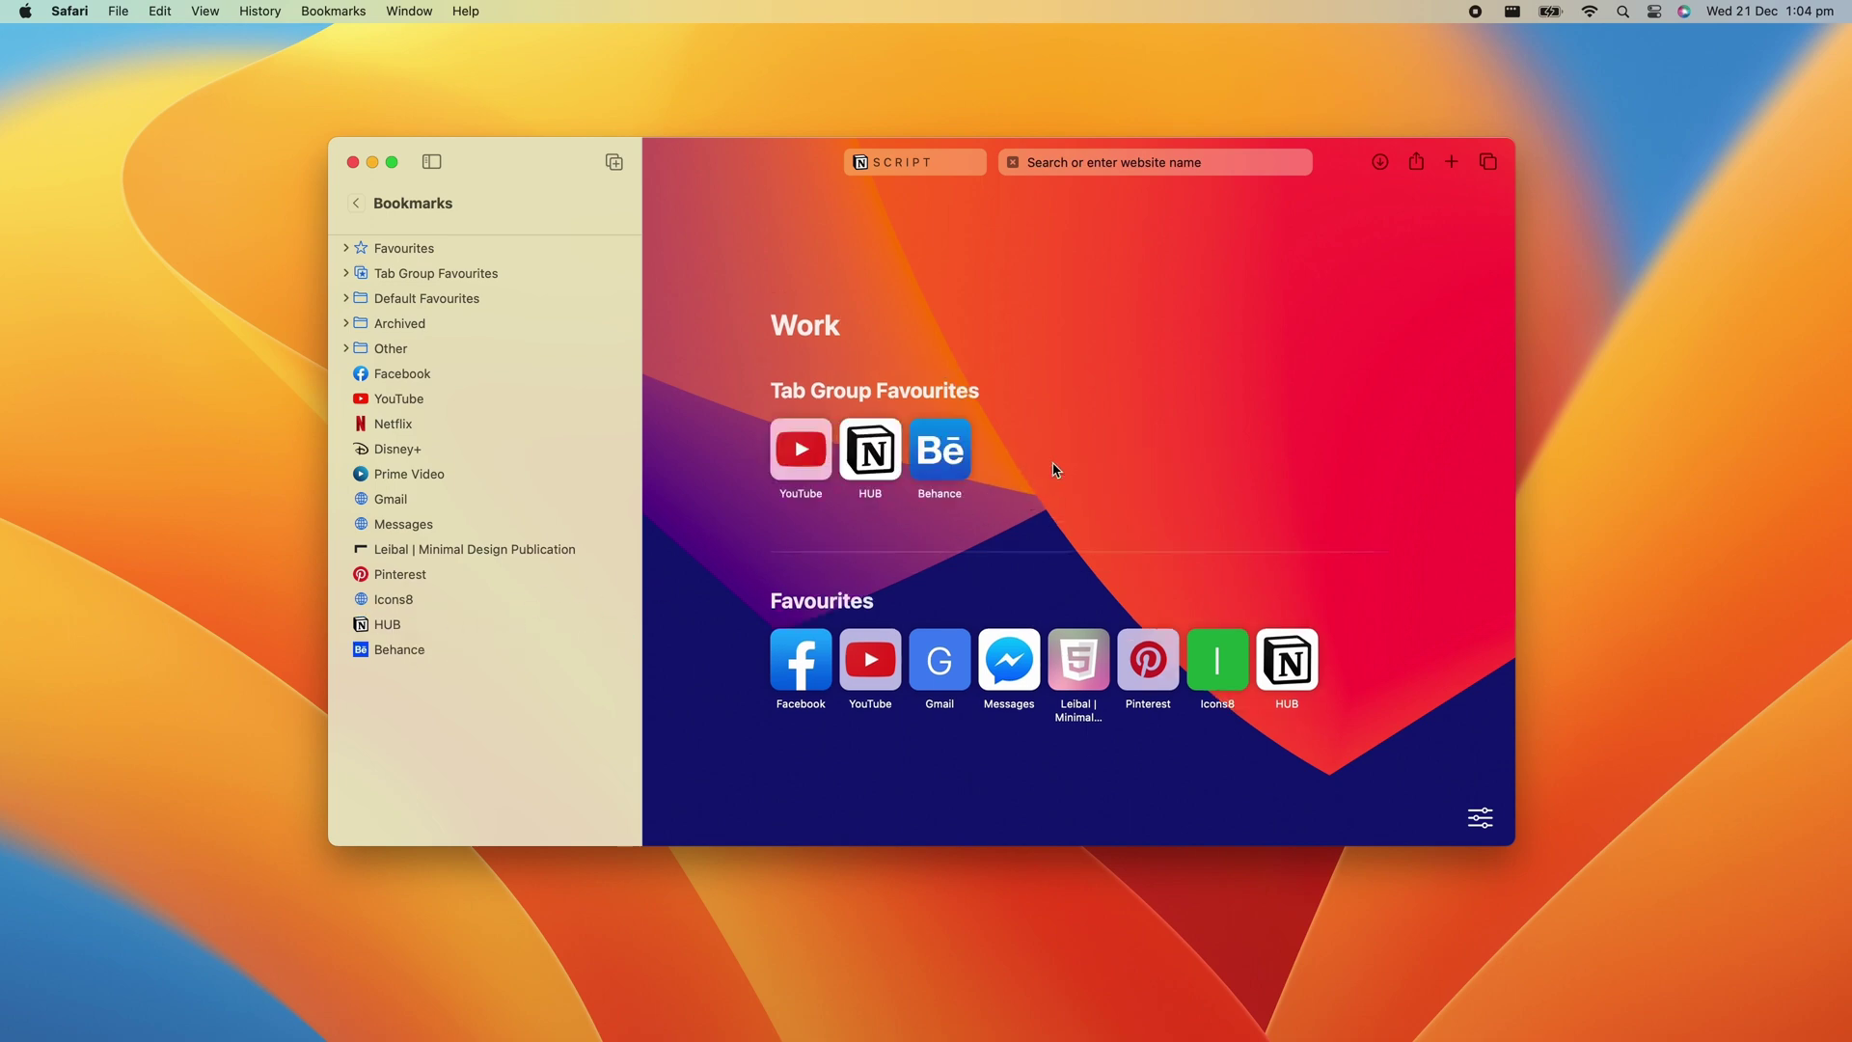
{"action": "left_click", "coordinate": [432, 162]}
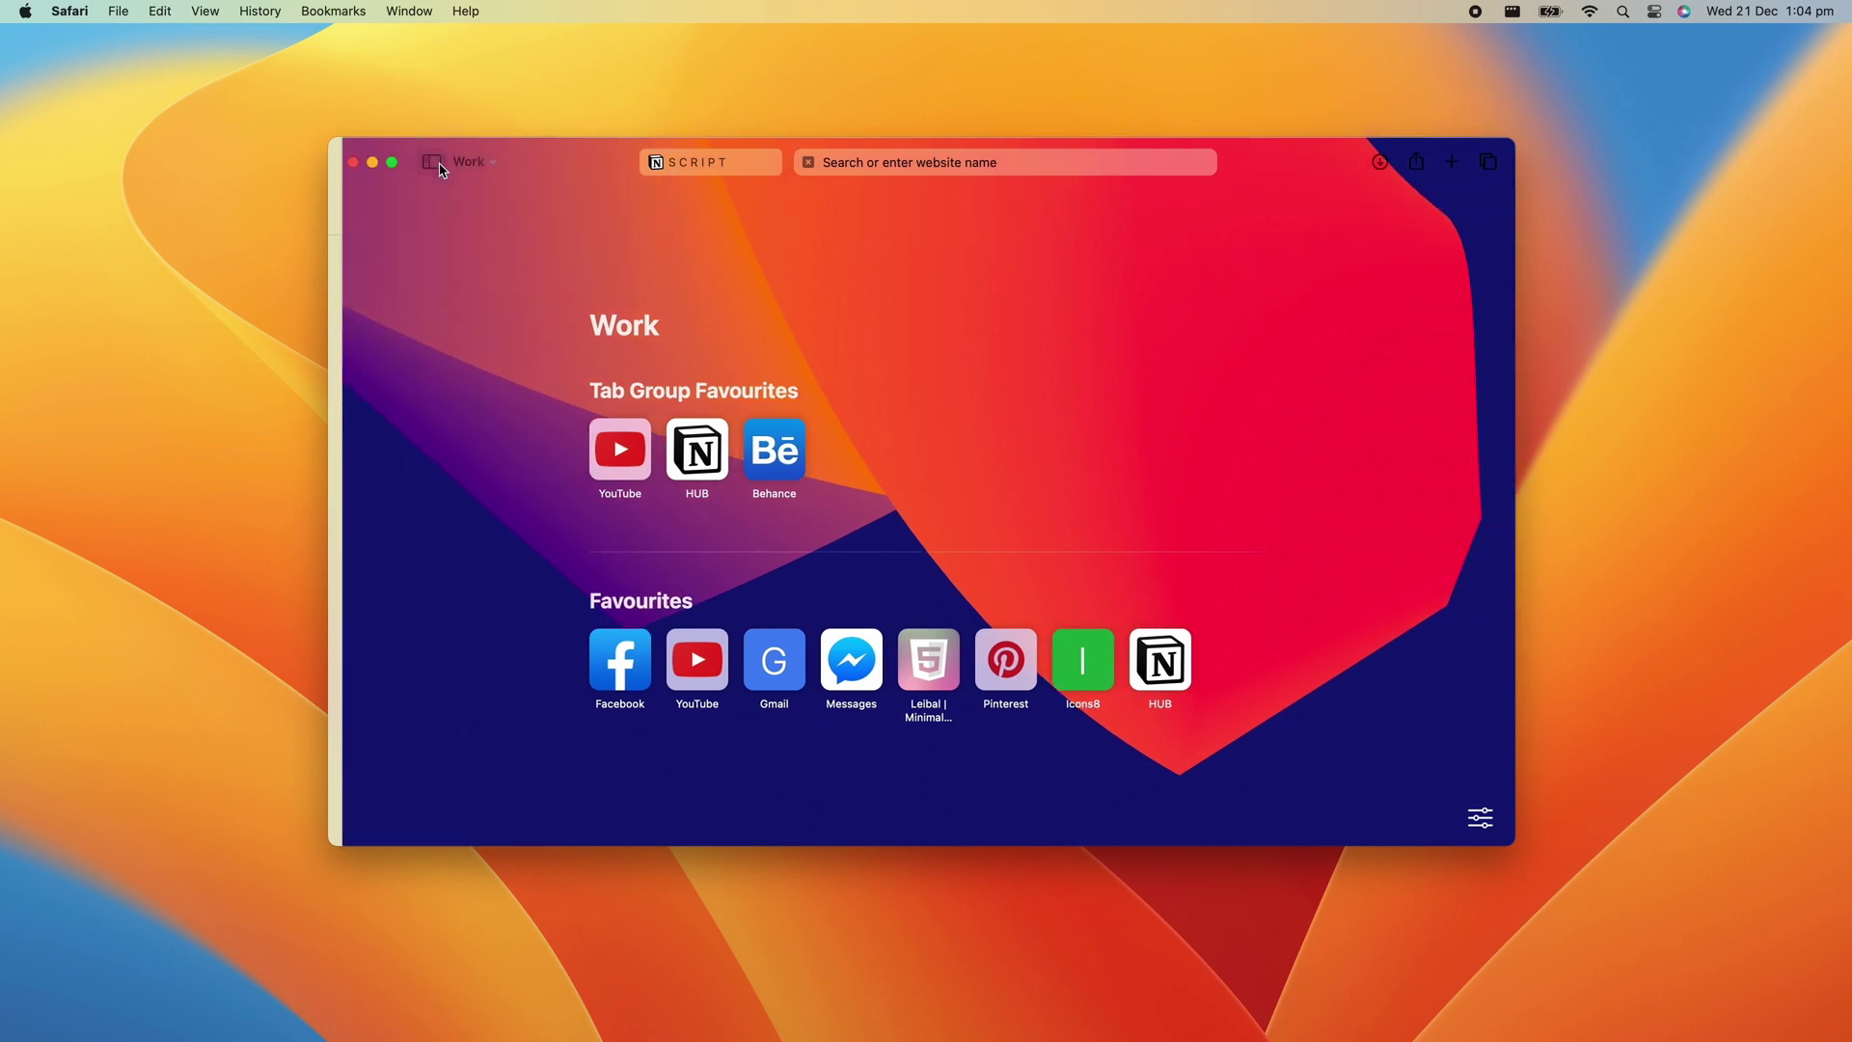
{"action": "left_click", "coordinate": [1467, 815]}
{"action": "scroll", "coordinate": [1413, 745], "scroll_direction": "right", "scroll_amount": 3}
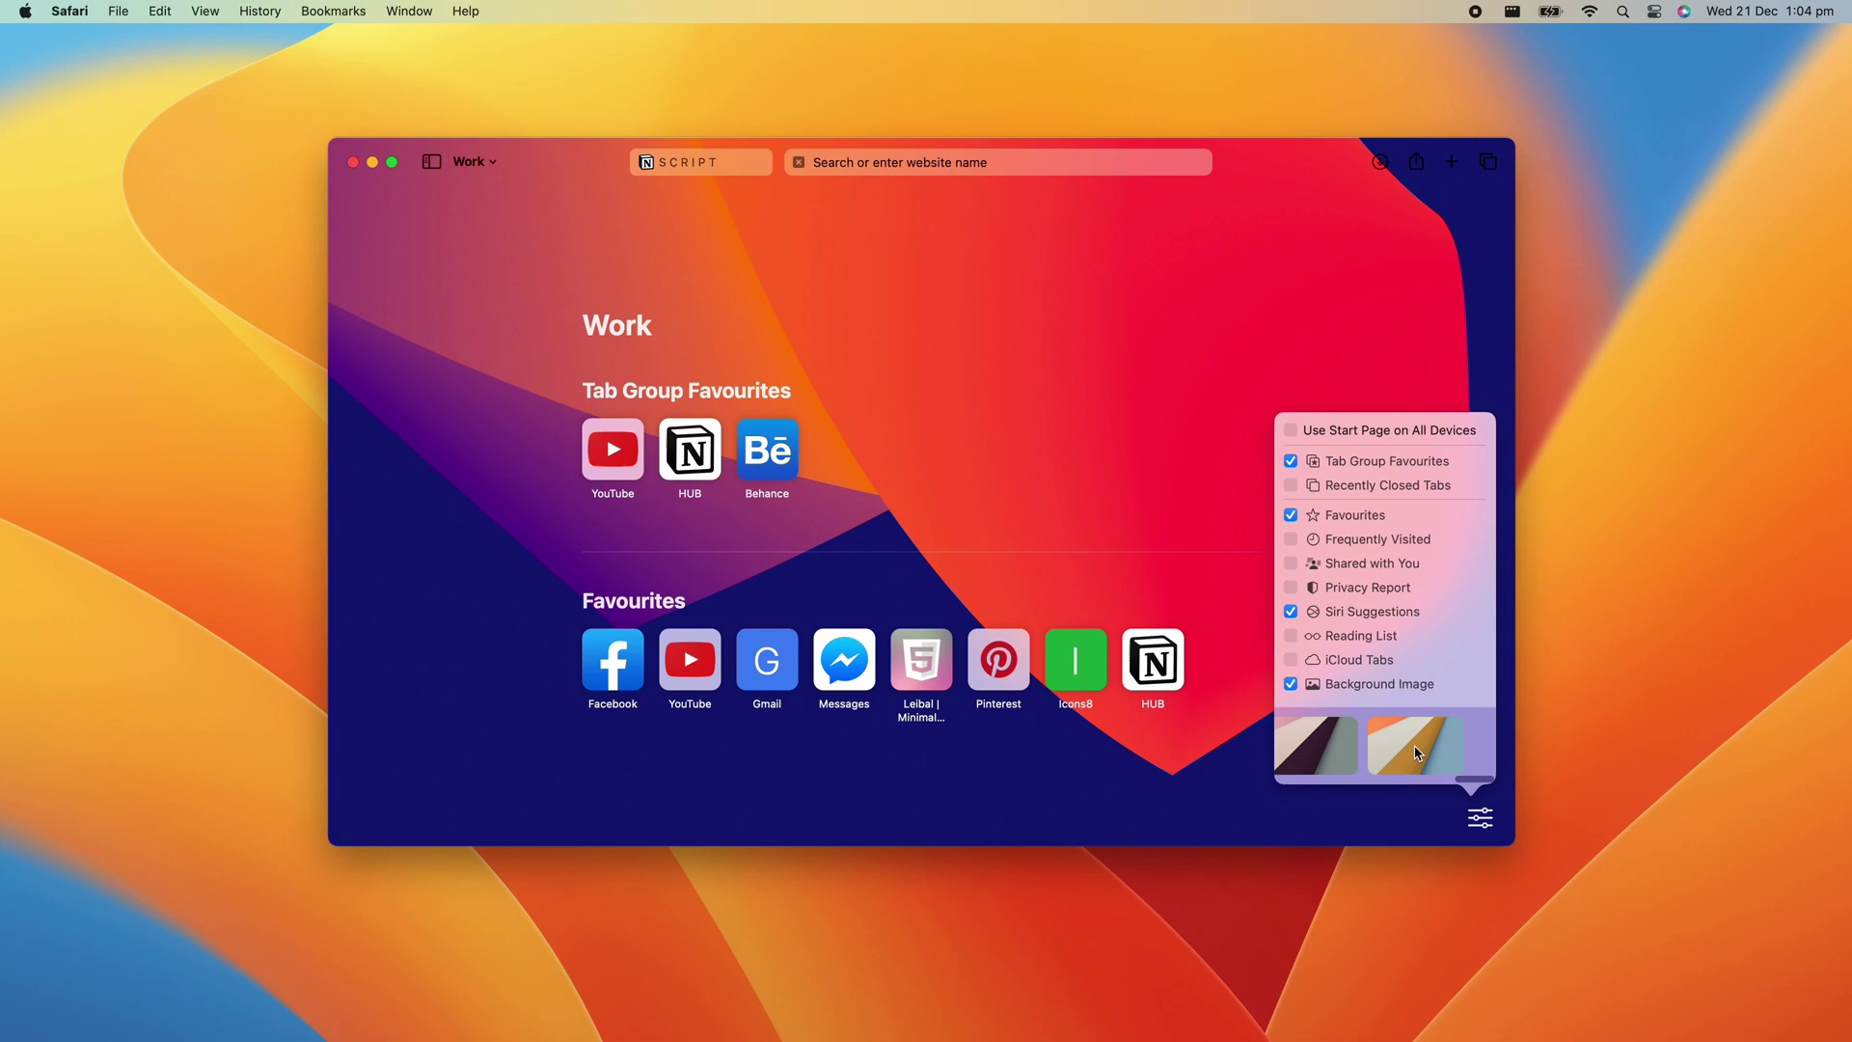
Pick a different start page background and switch to the Video tab group.
{"action": "left_click", "coordinate": [1414, 751]}
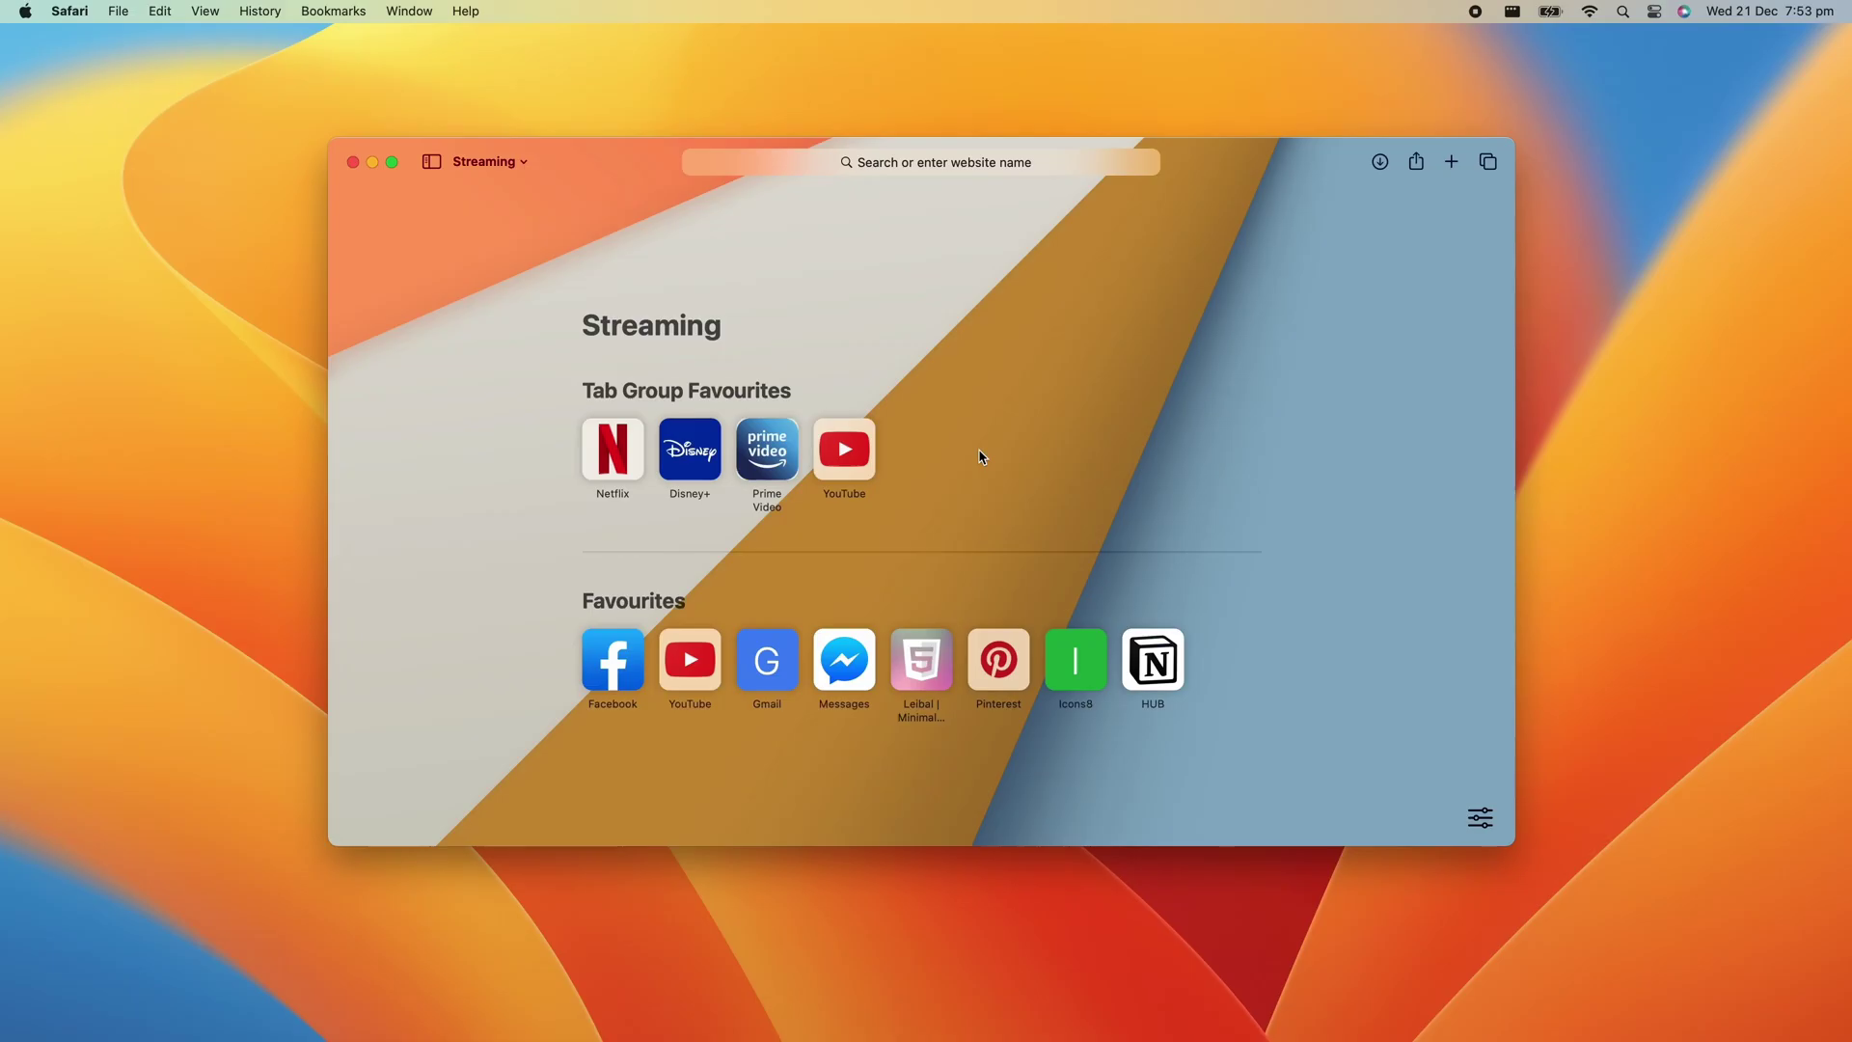
{"action": "left_click", "coordinate": [512, 166]}
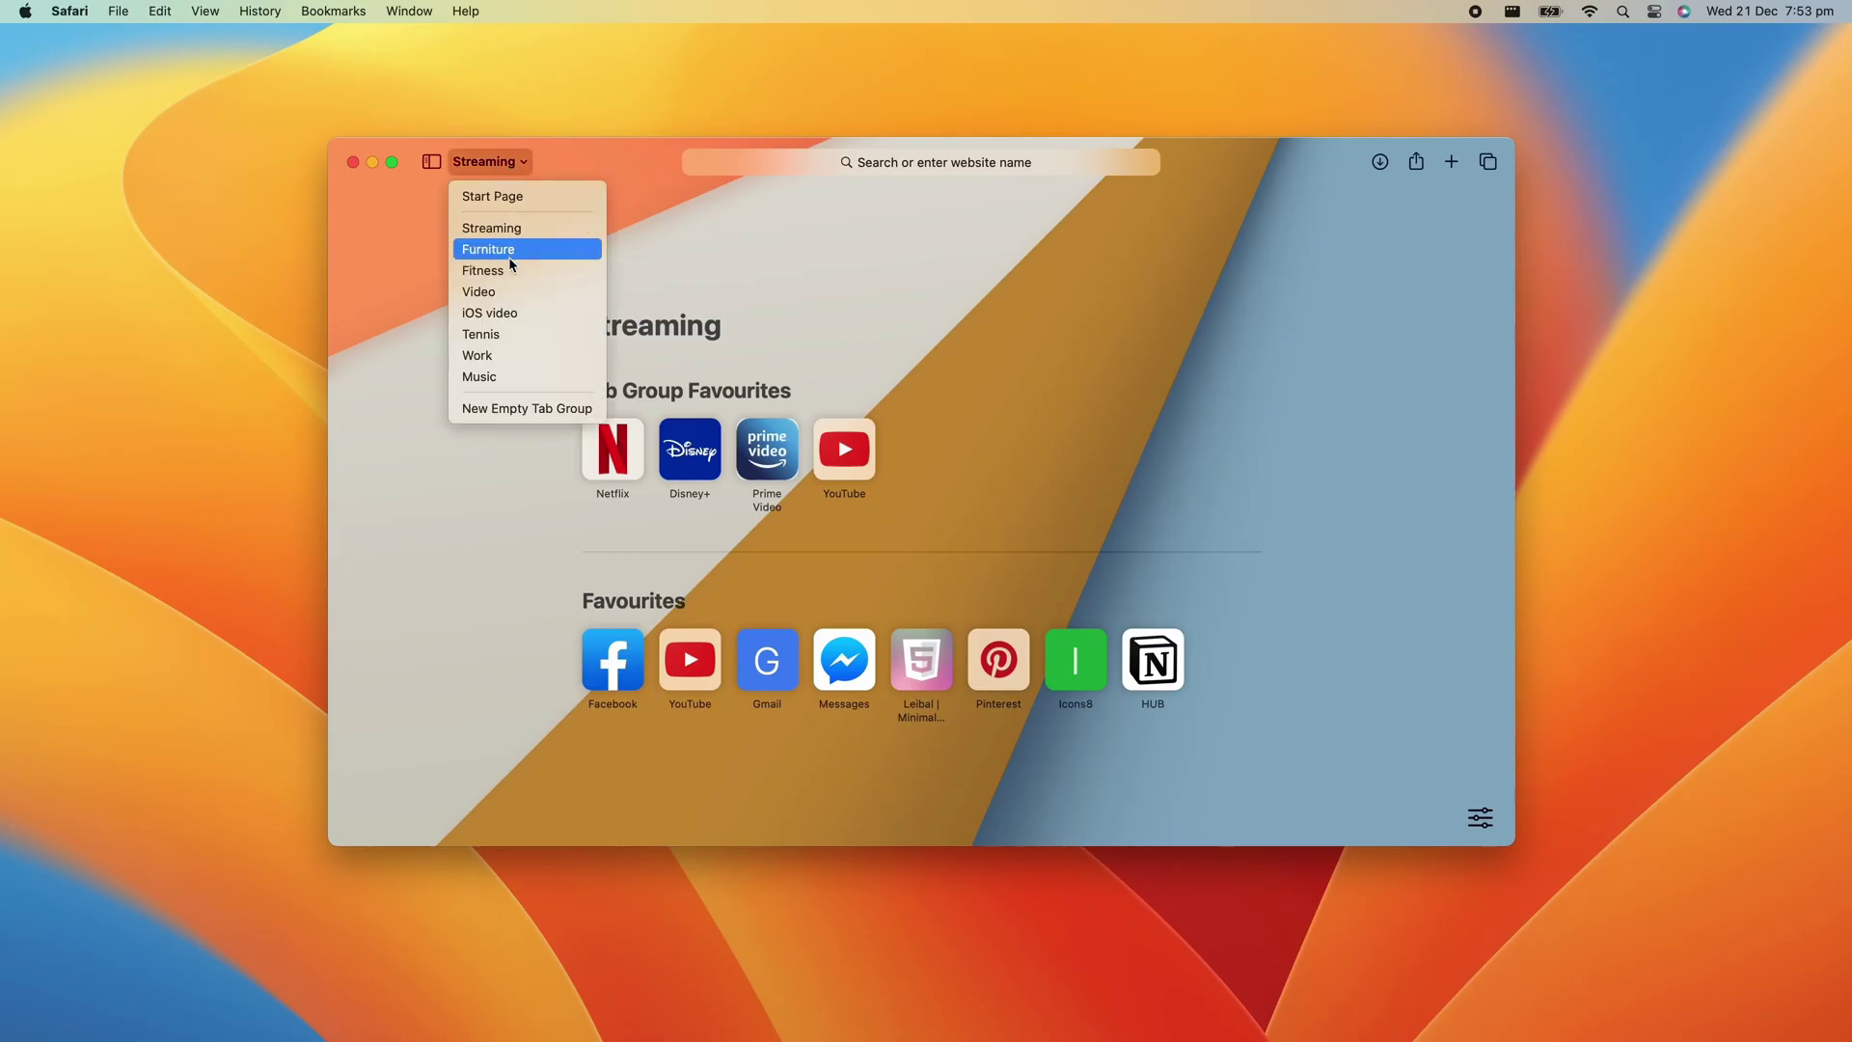
{"action": "left_click", "coordinate": [509, 291]}
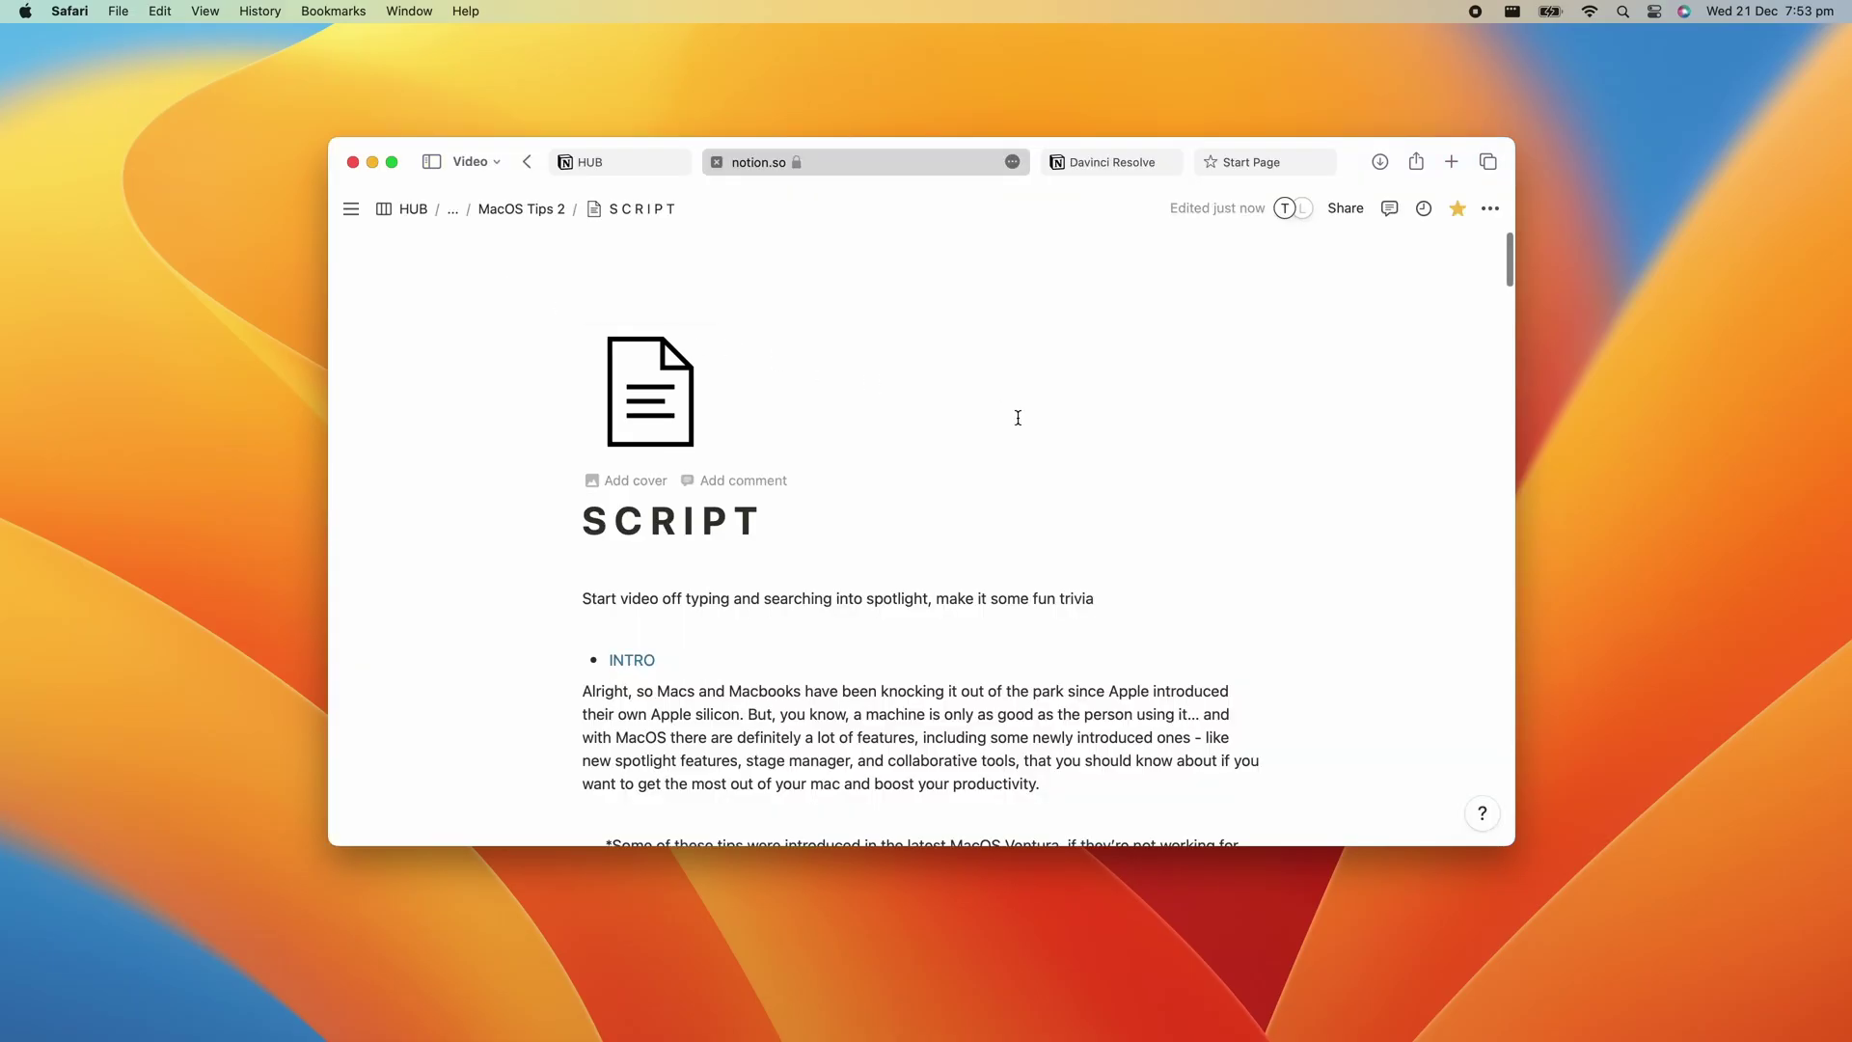
{"action": "scroll", "coordinate": [1017, 417], "scroll_direction": "down", "scroll_amount": 15}
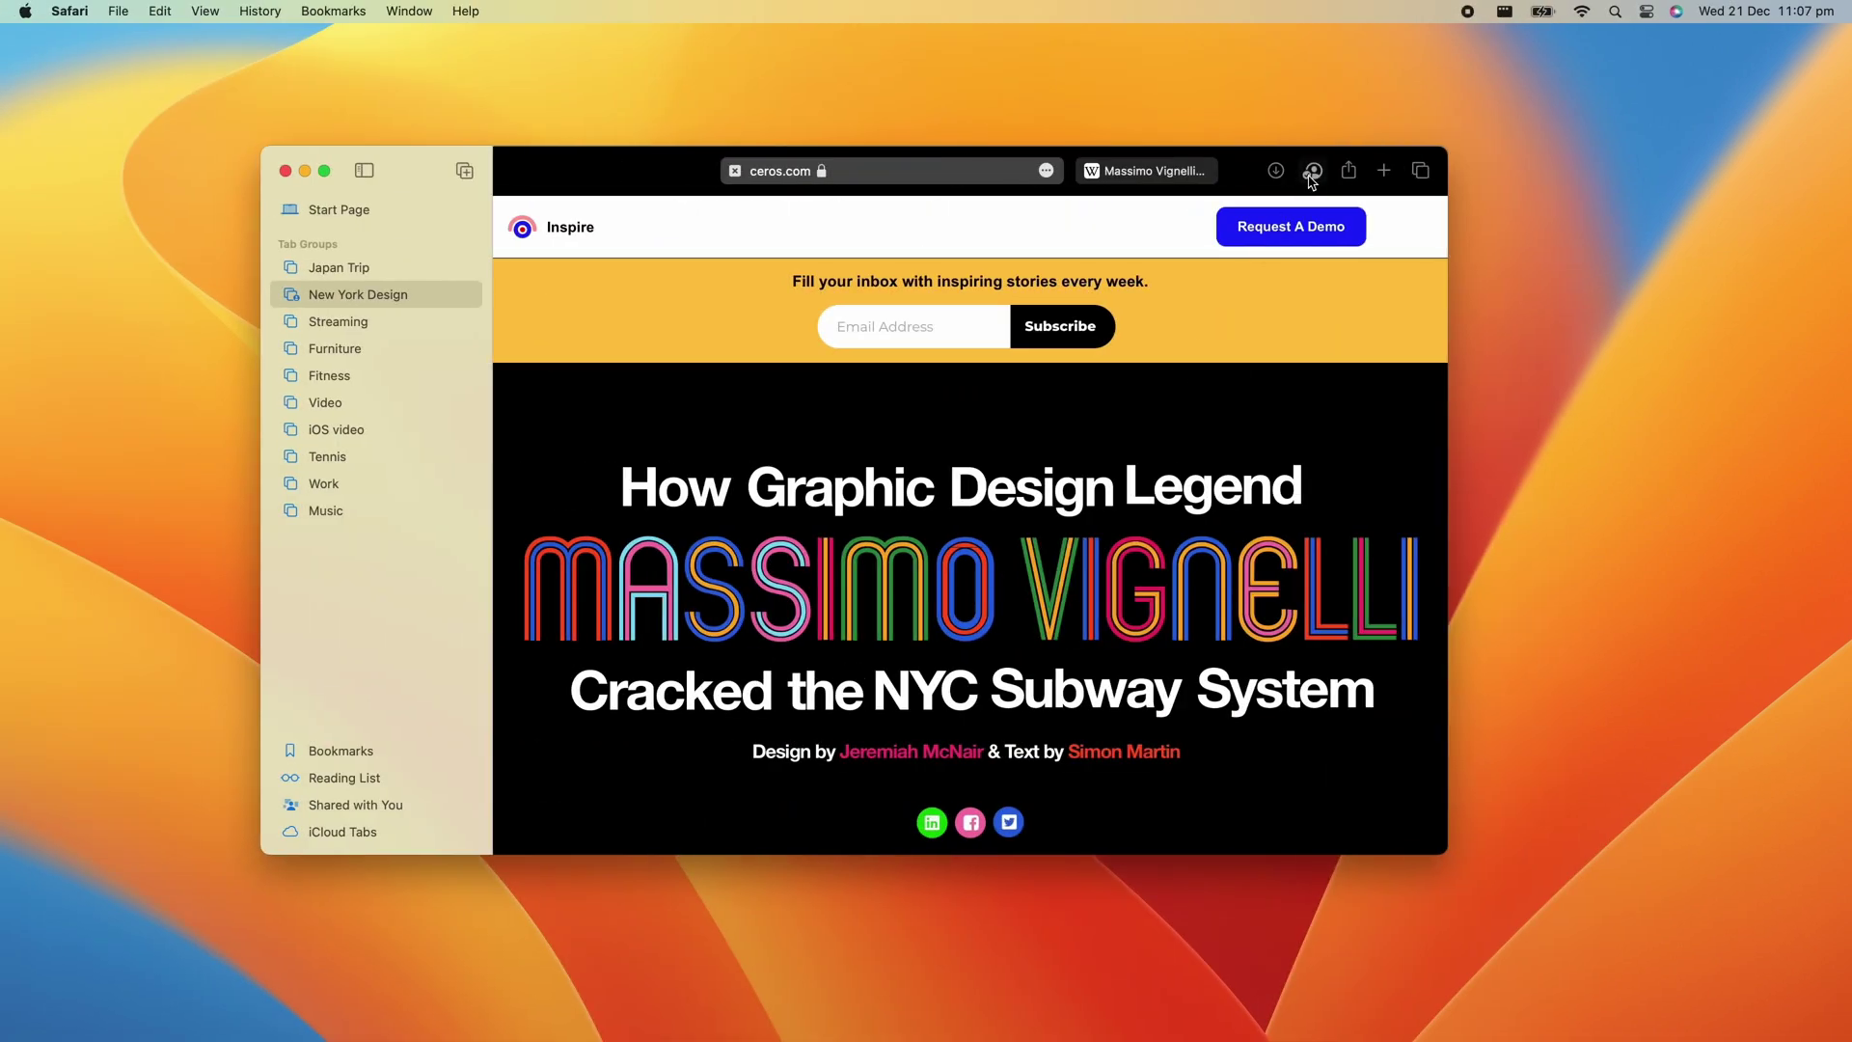
Open the shared tab group's management settings, then switch to the New York Design group.
{"action": "left_click", "coordinate": [1312, 171]}
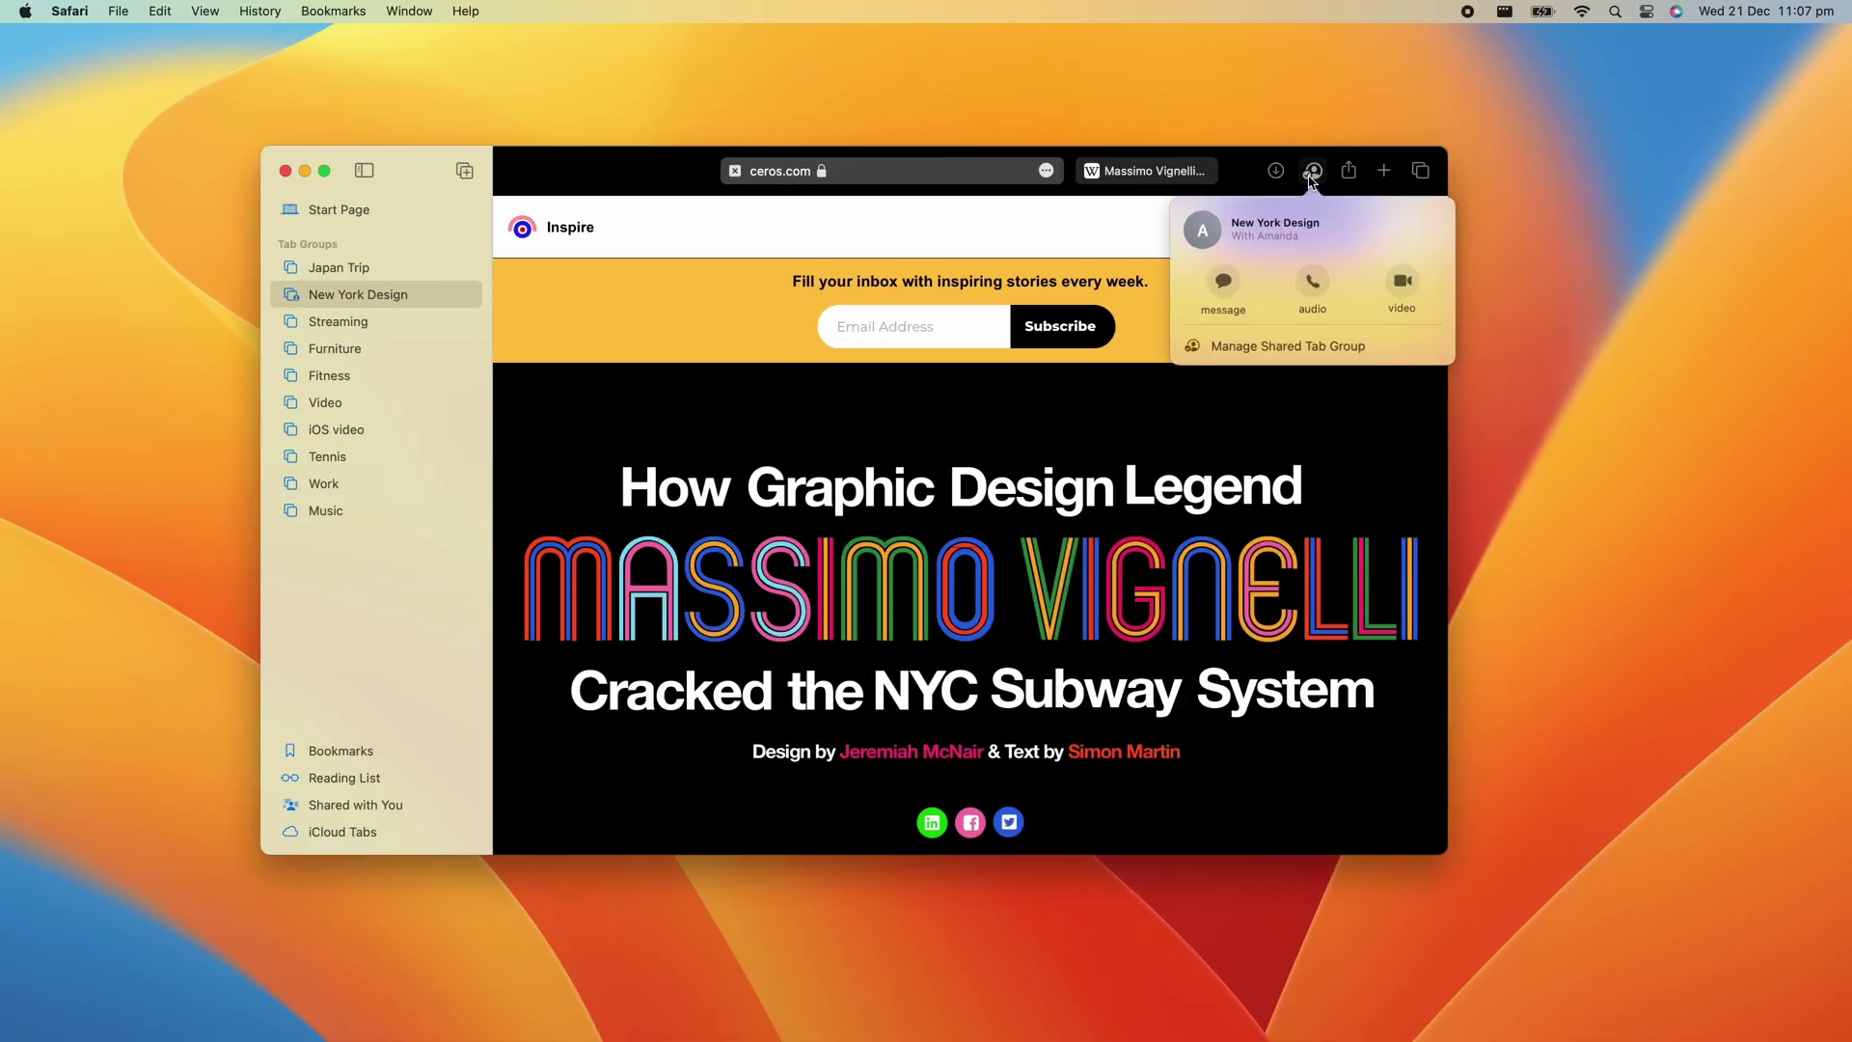
{"action": "left_click", "coordinate": [1287, 347]}
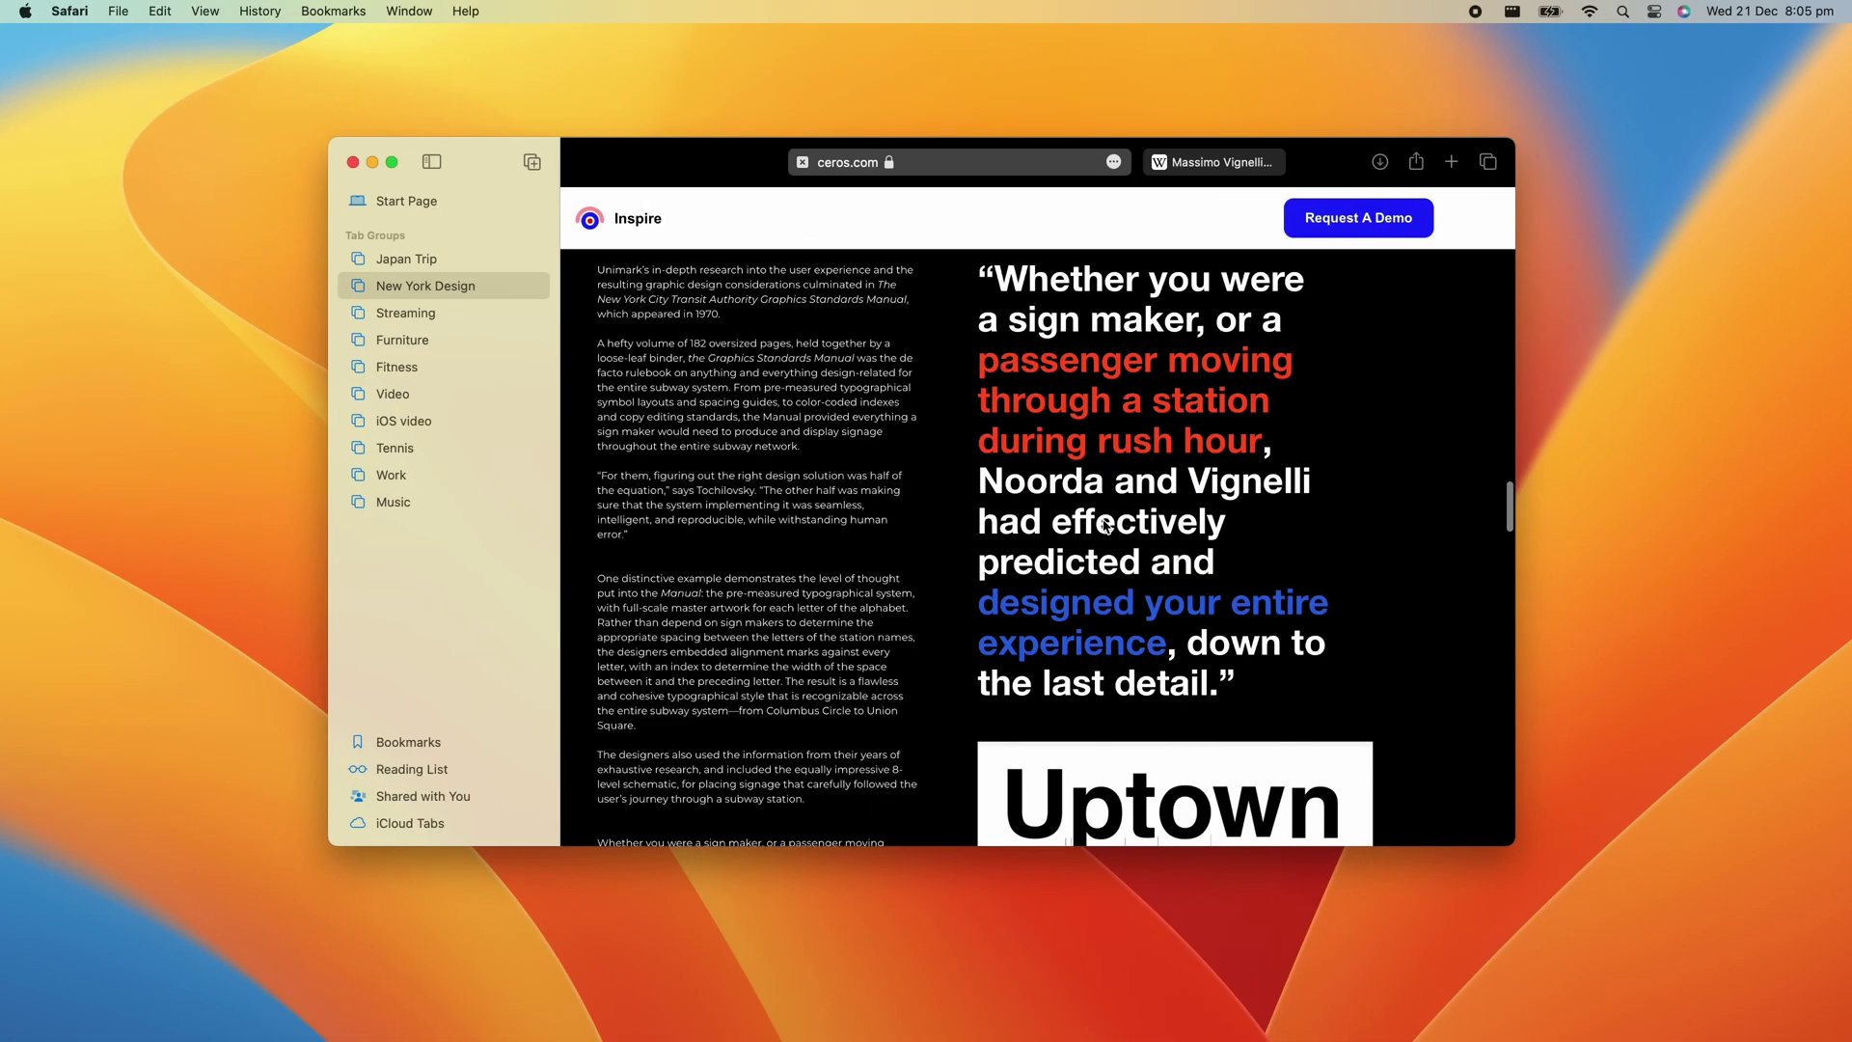
{"action": "scroll", "coordinate": [1105, 526], "scroll_direction": "down", "scroll_amount": 10}
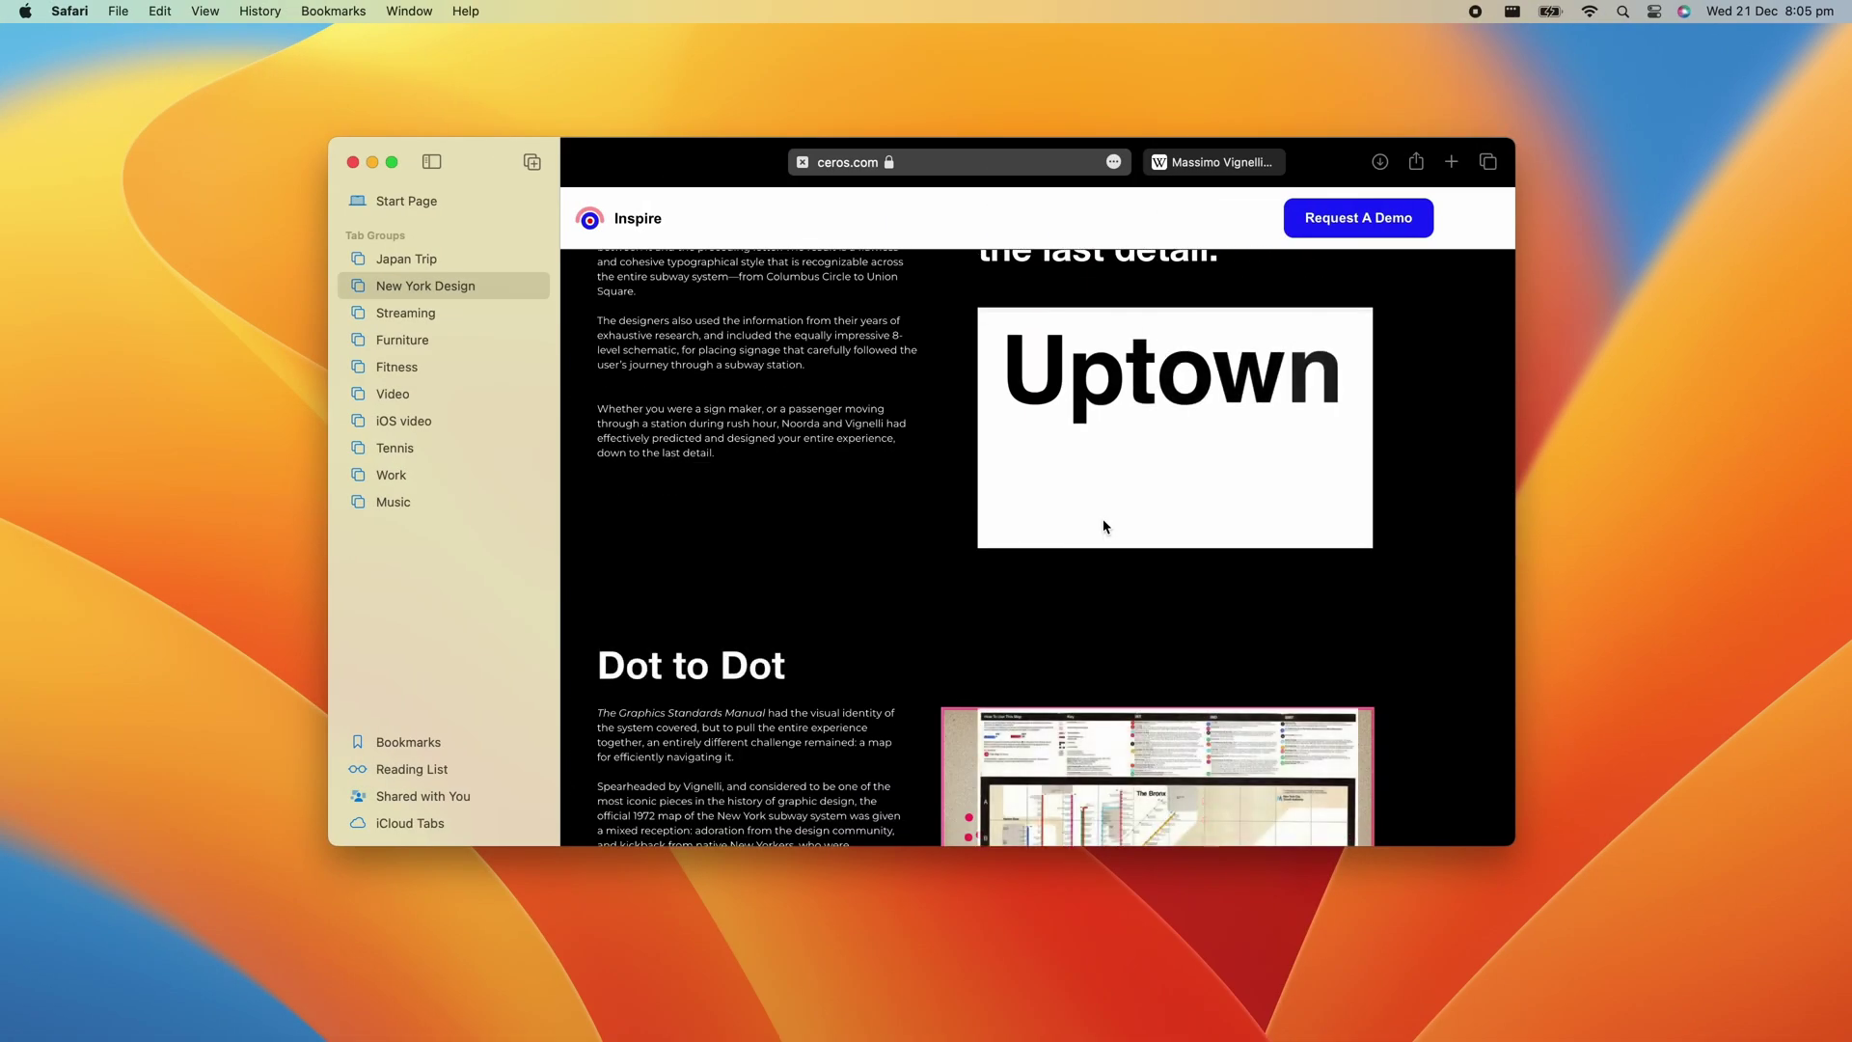
{"action": "left_click", "coordinate": [477, 285]}
{"action": "left_click", "coordinate": [453, 262]}
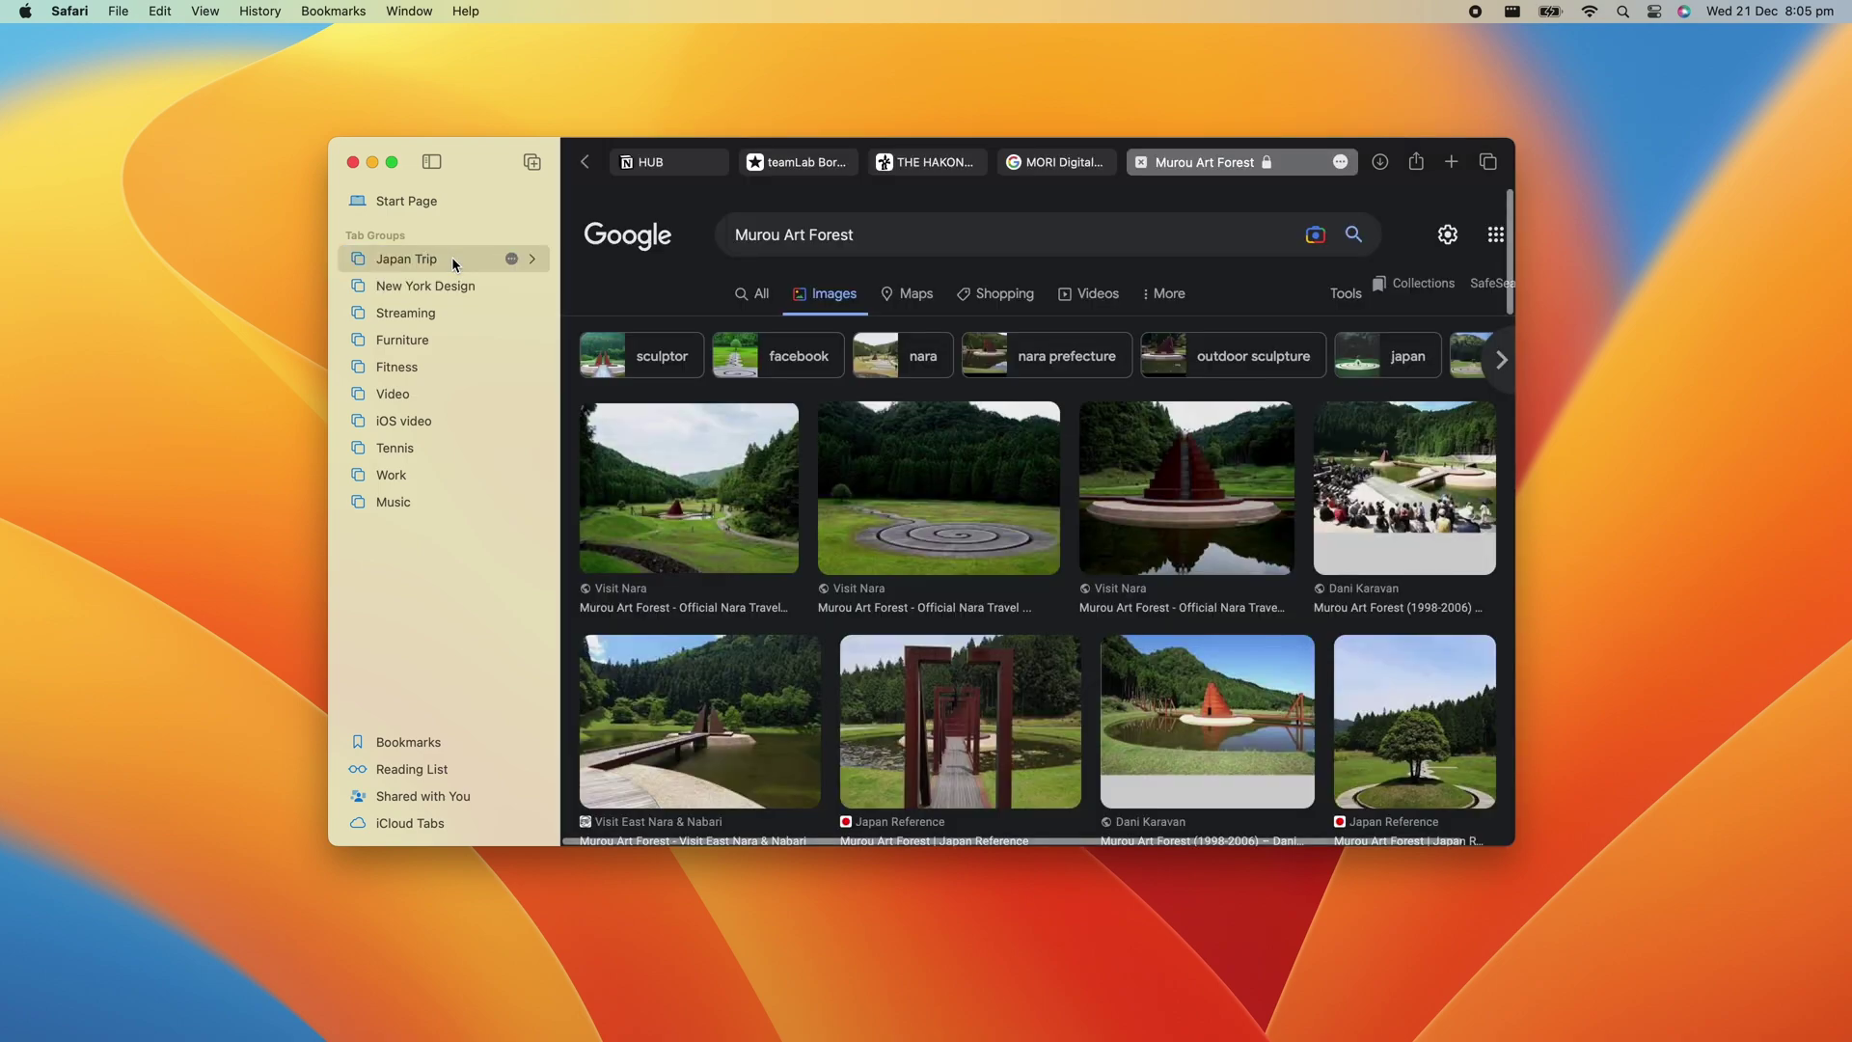
{"action": "scroll", "coordinate": [1087, 476], "scroll_direction": "down", "scroll_amount": 5}
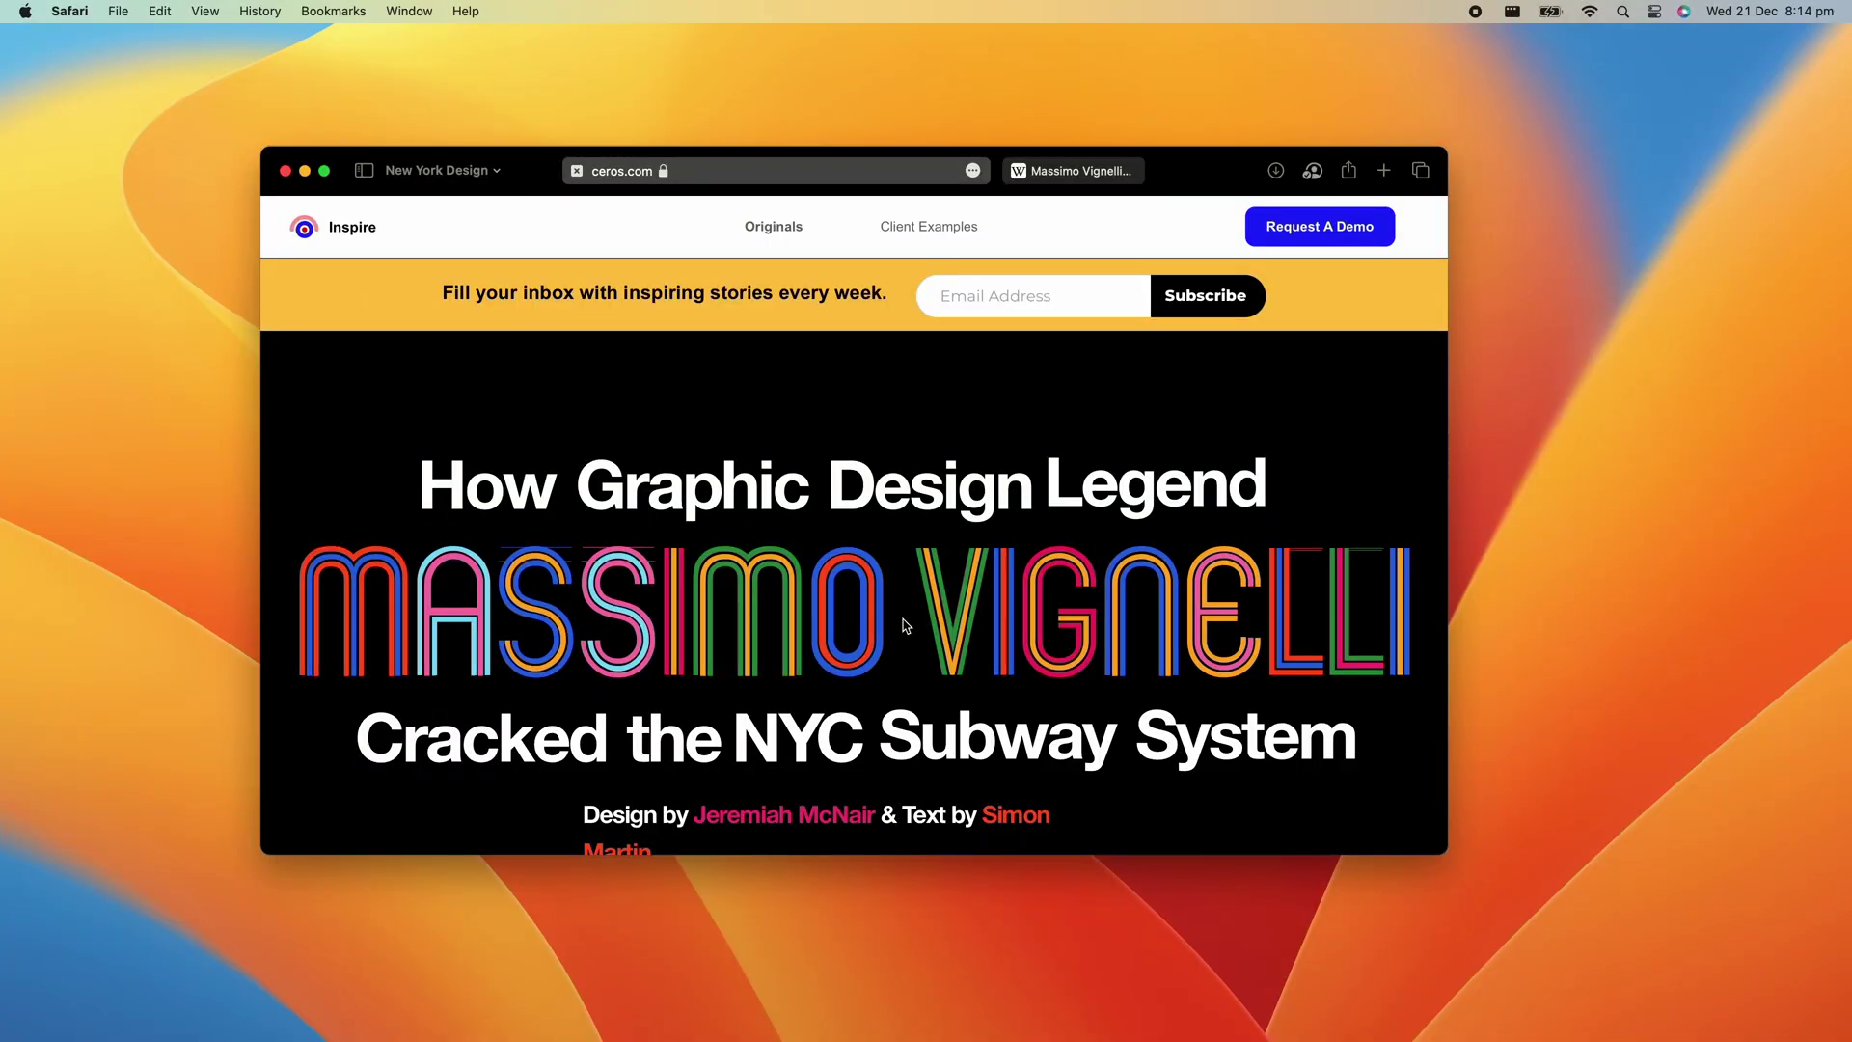
Share the New York Design tab group through Messages.
{"action": "left_click", "coordinate": [365, 172]}
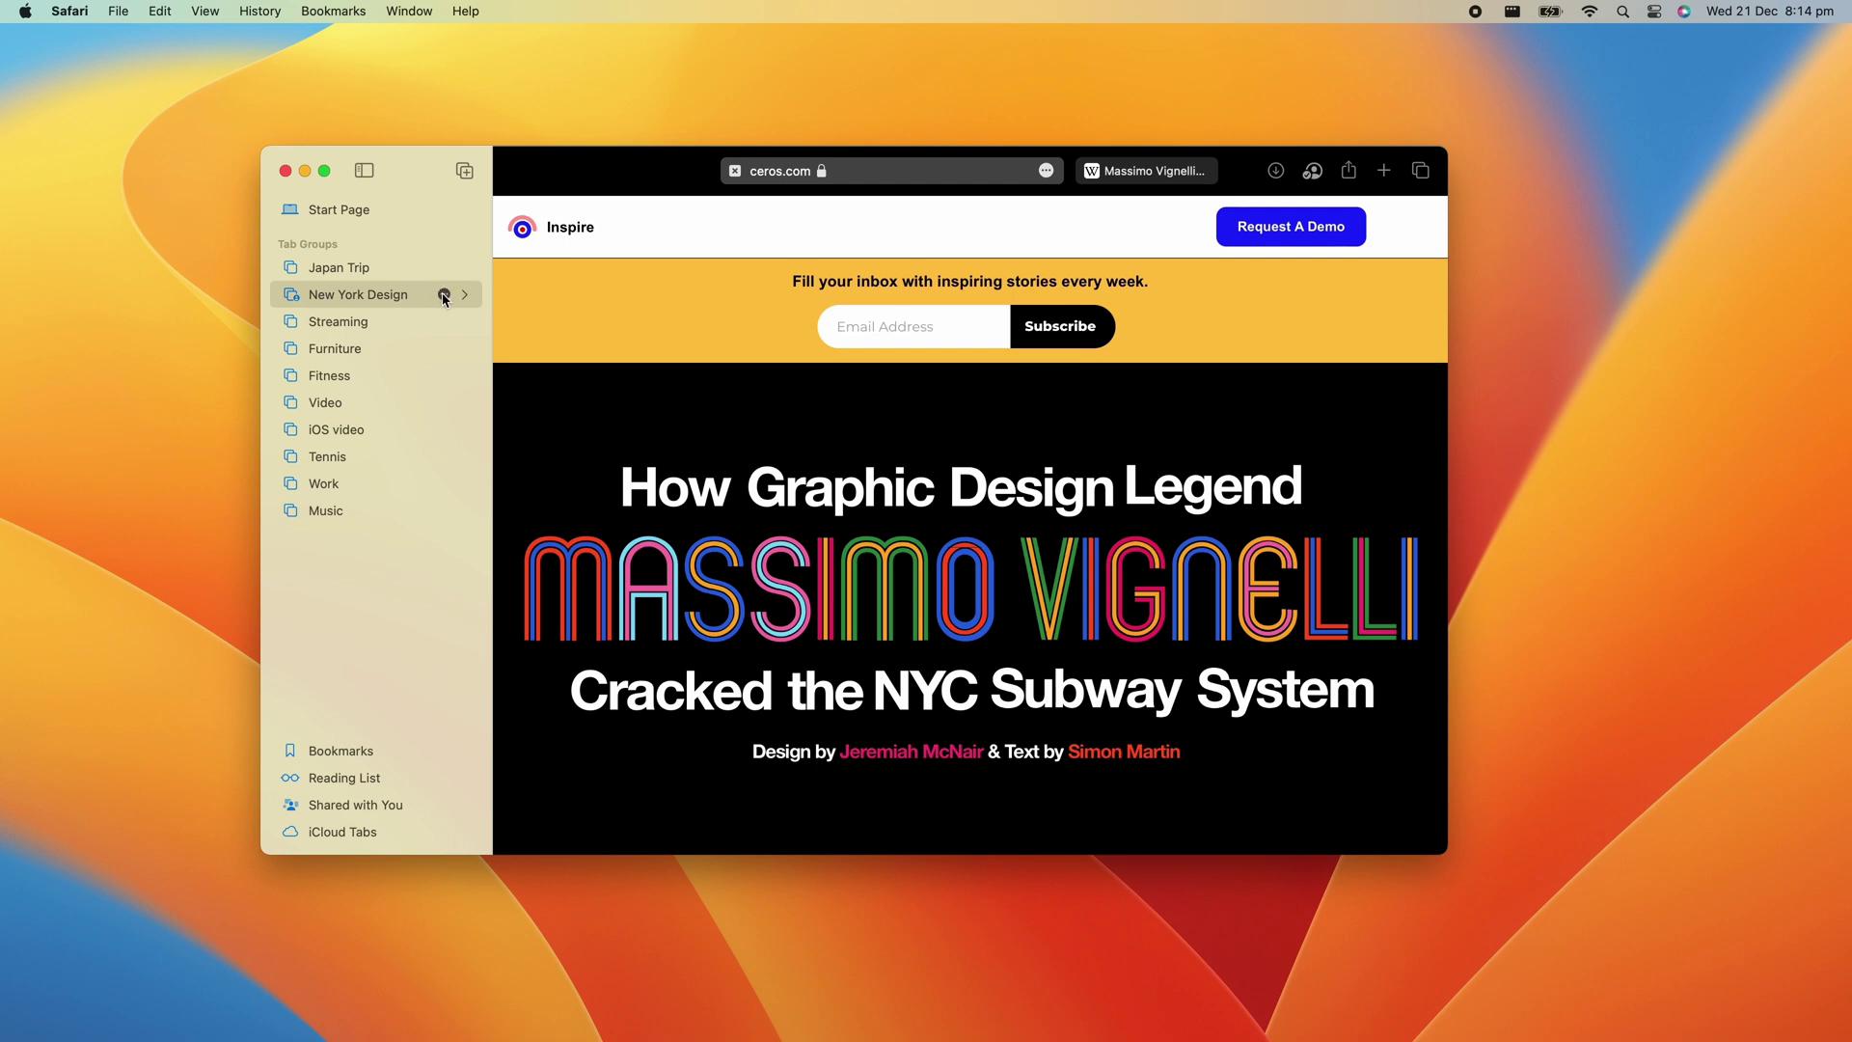
{"action": "left_click", "coordinate": [444, 295]}
{"action": "left_click", "coordinate": [452, 304]}
{"action": "left_click", "coordinate": [389, 492]}
Enter the contact as recipient and send the tab group collaboration invite.
{"action": "type", "text": "Amanda"}
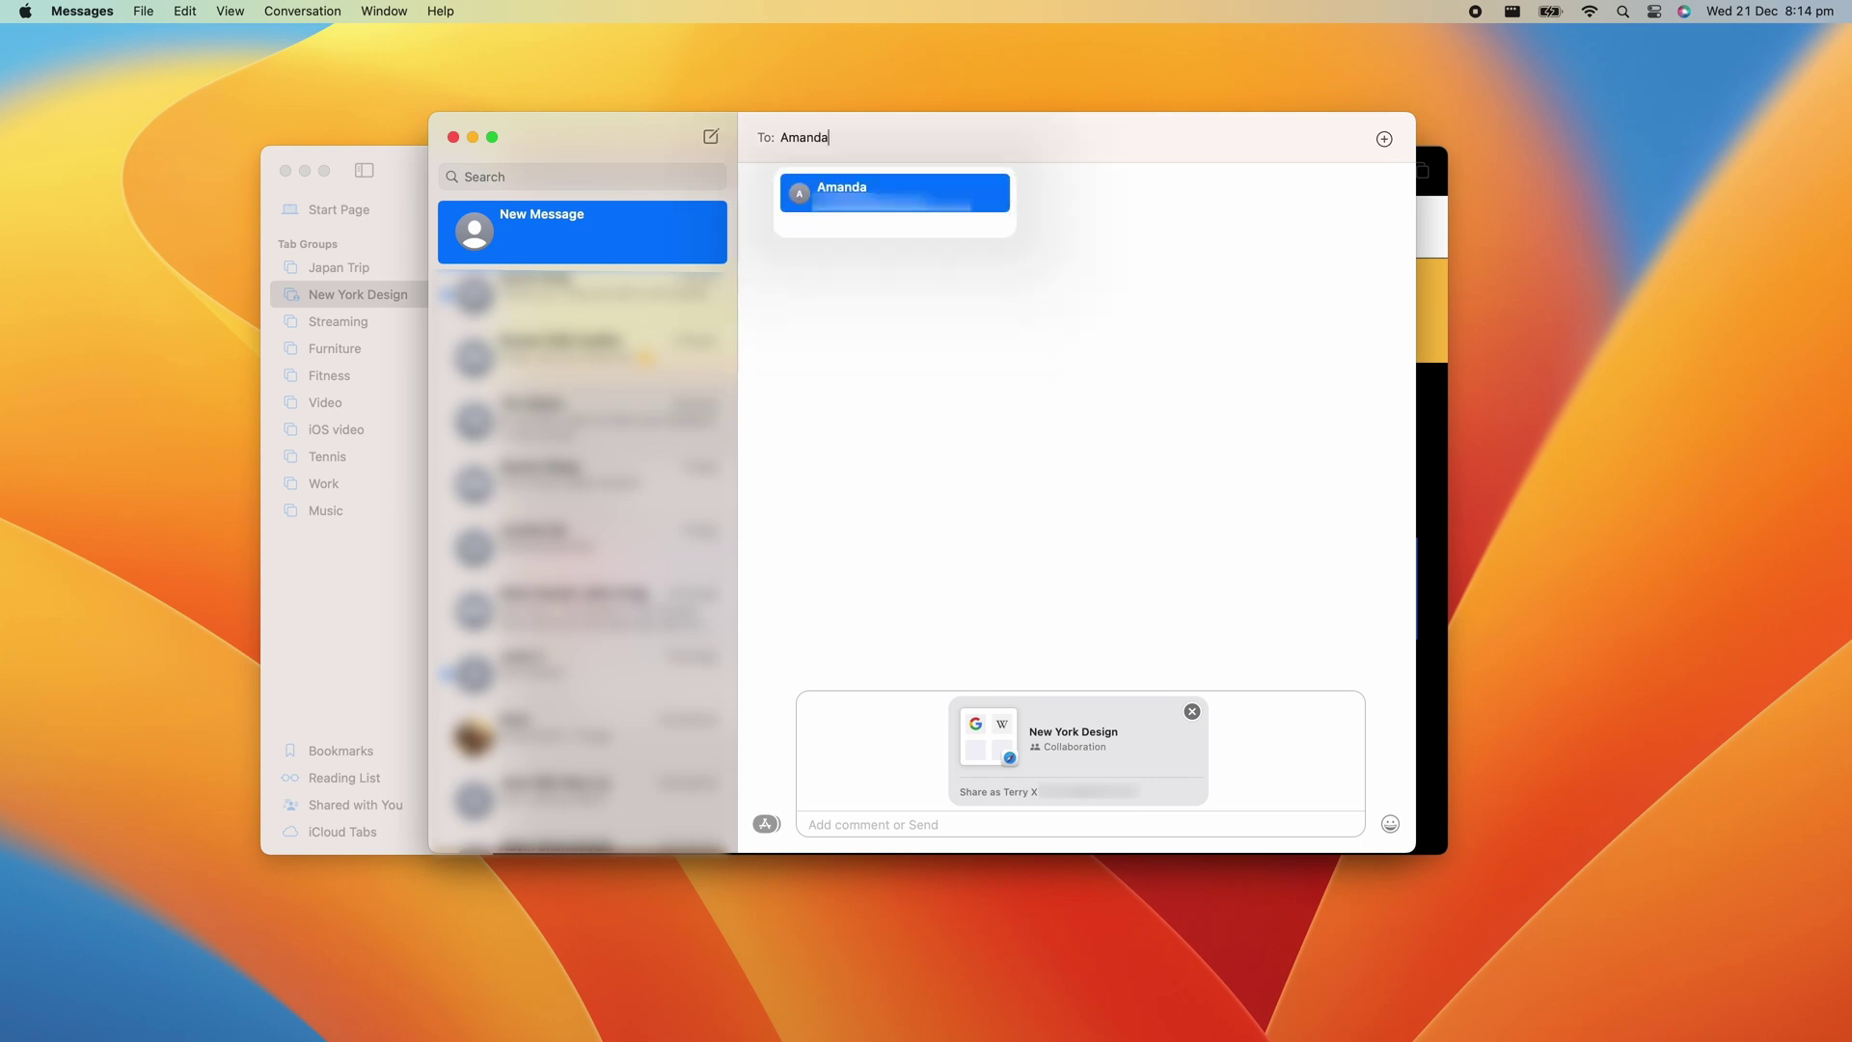
{"action": "key", "text": "Return"}
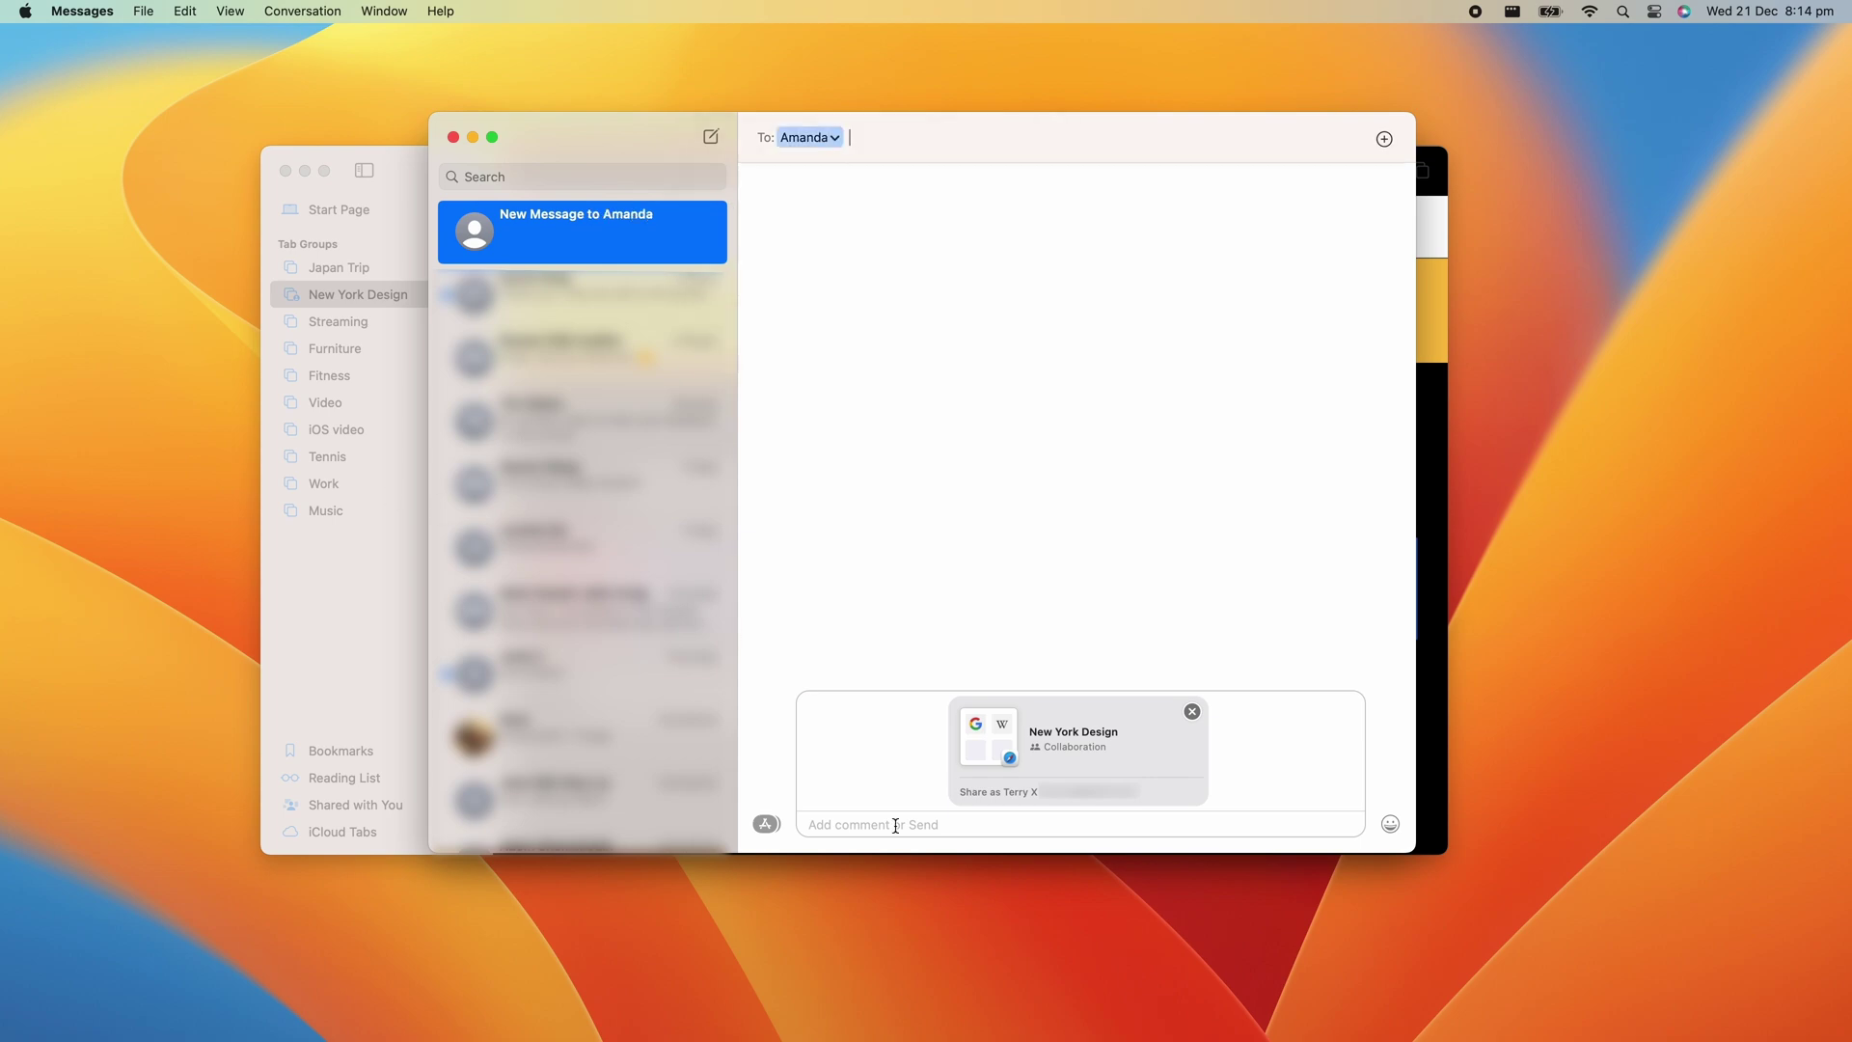
{"action": "left_click", "coordinate": [895, 825]}
{"action": "key", "text": "Return"}
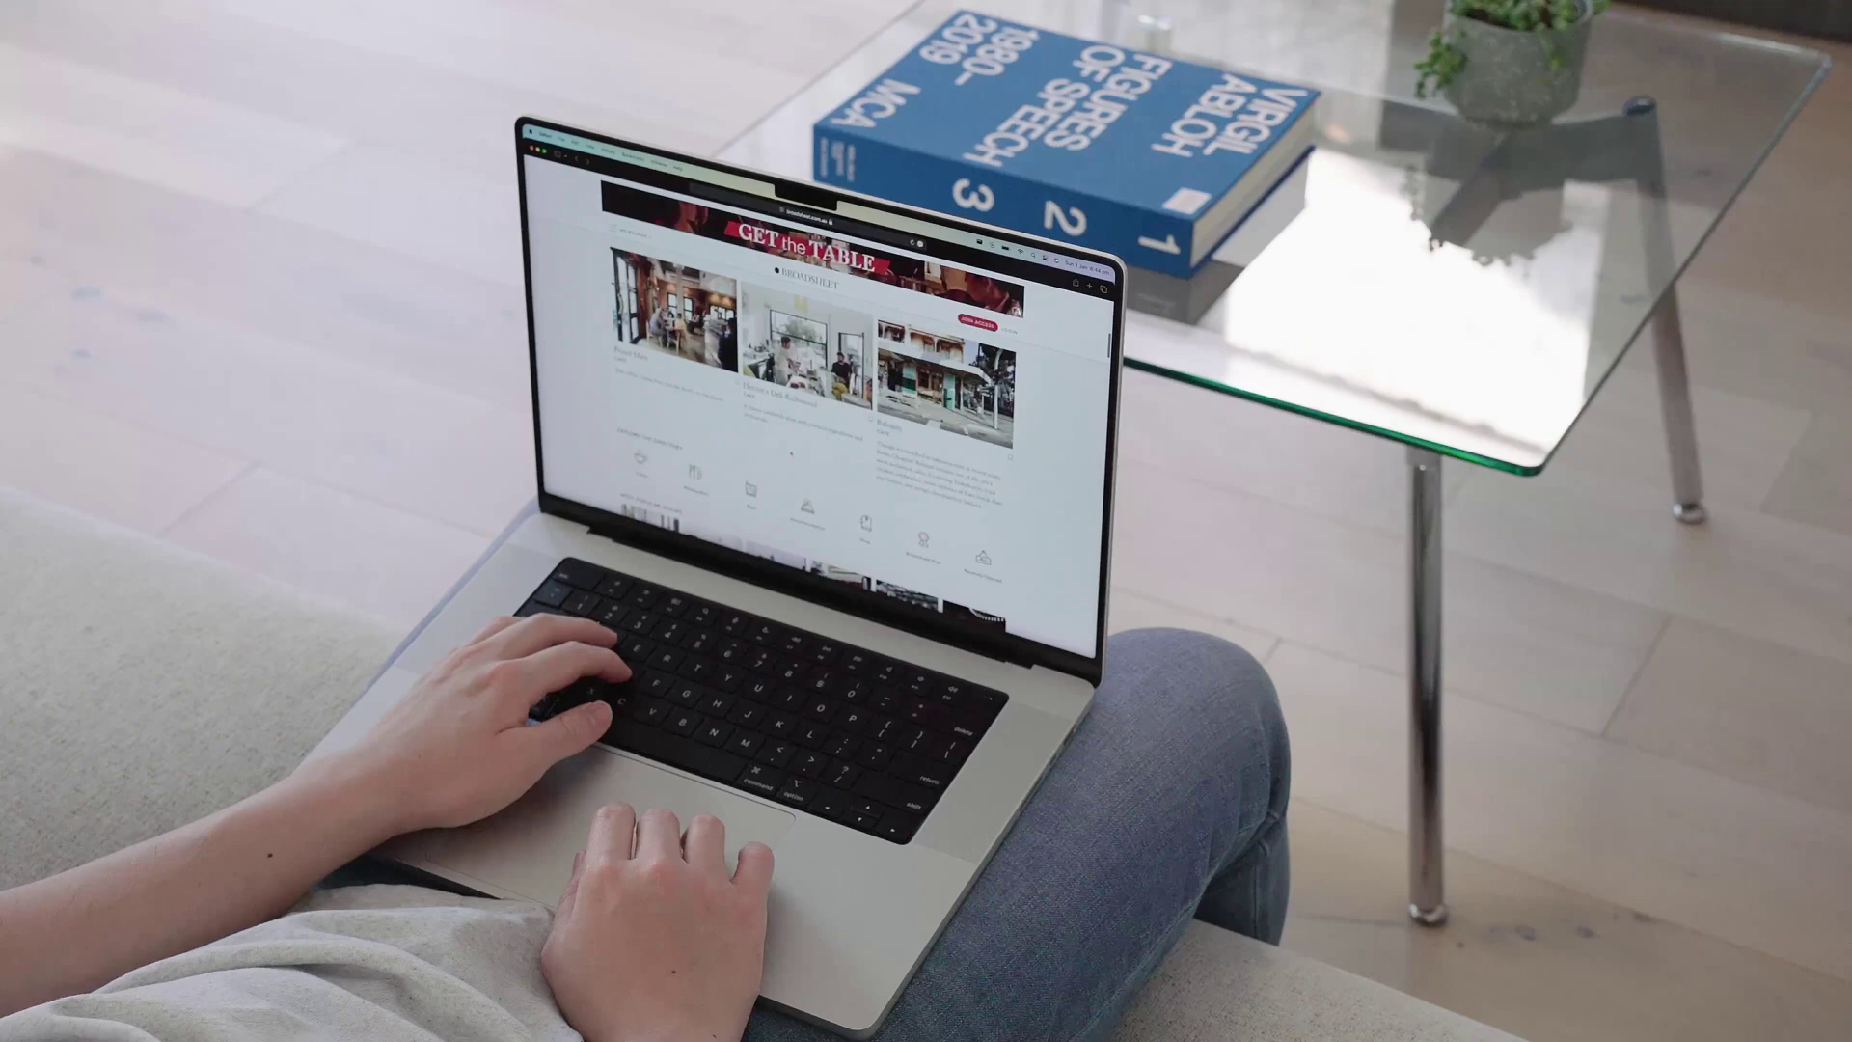
Open the 'Where Melbourne Chefs Eat Gelato' article, then jot '- Buy milk' in a new Quick Note.
{"action": "scroll", "coordinate": [815, 405], "scroll_direction": "up", "scroll_amount": 5}
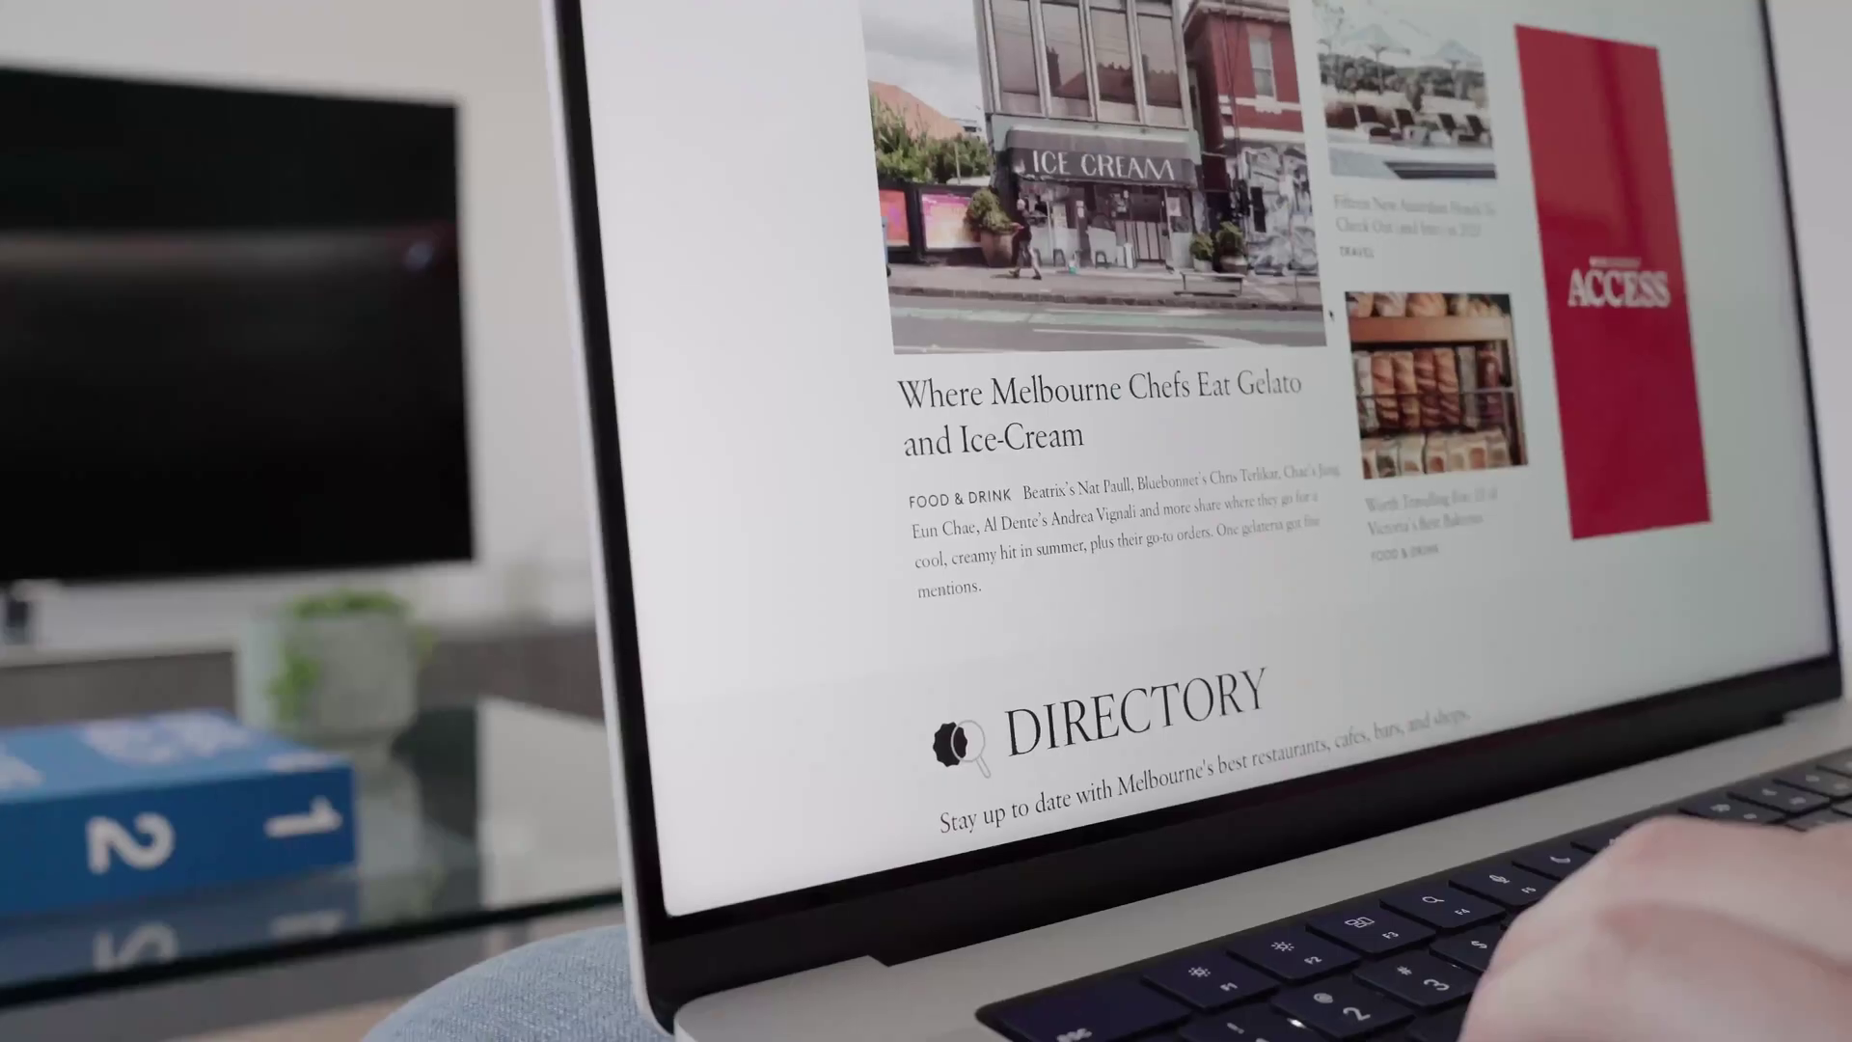
{"action": "left_click", "coordinate": [1226, 391]}
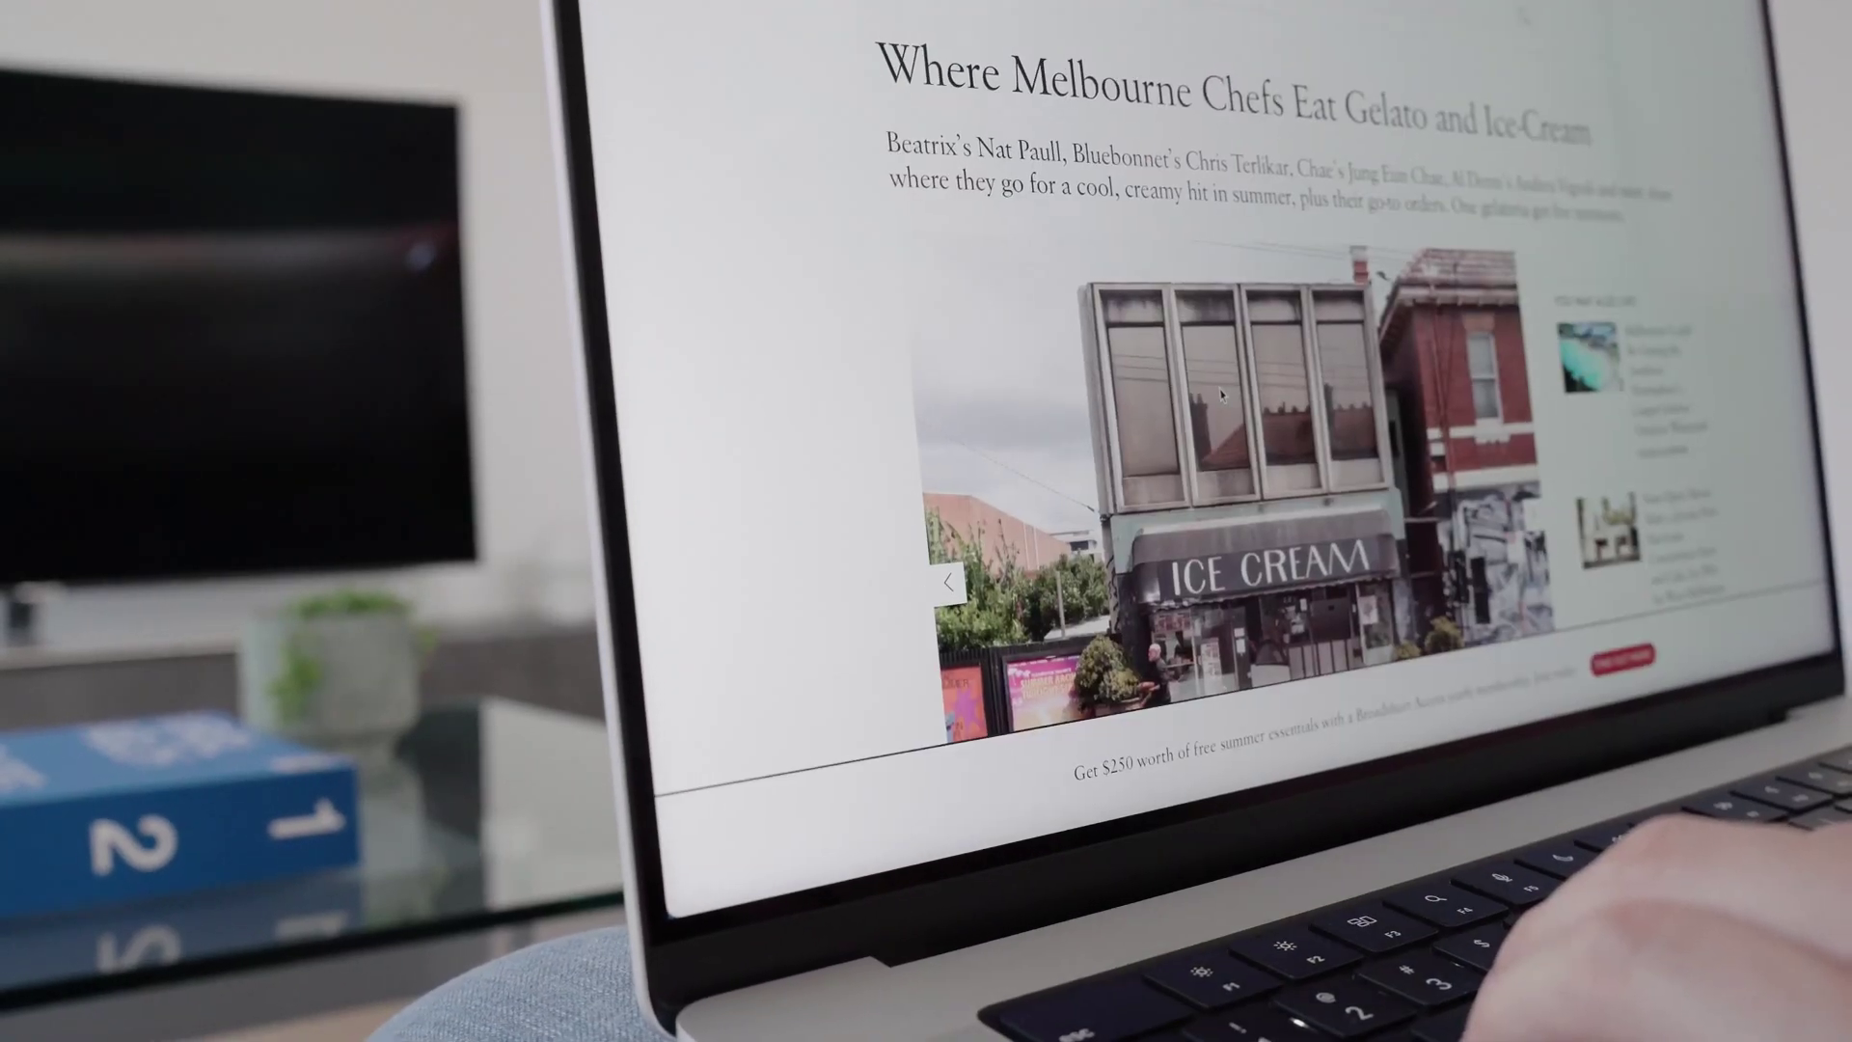
{"action": "scroll", "coordinate": [1229, 393], "scroll_direction": "down", "scroll_amount": 5}
{"action": "scroll", "coordinate": [1229, 394], "scroll_direction": "down", "scroll_amount": 3}
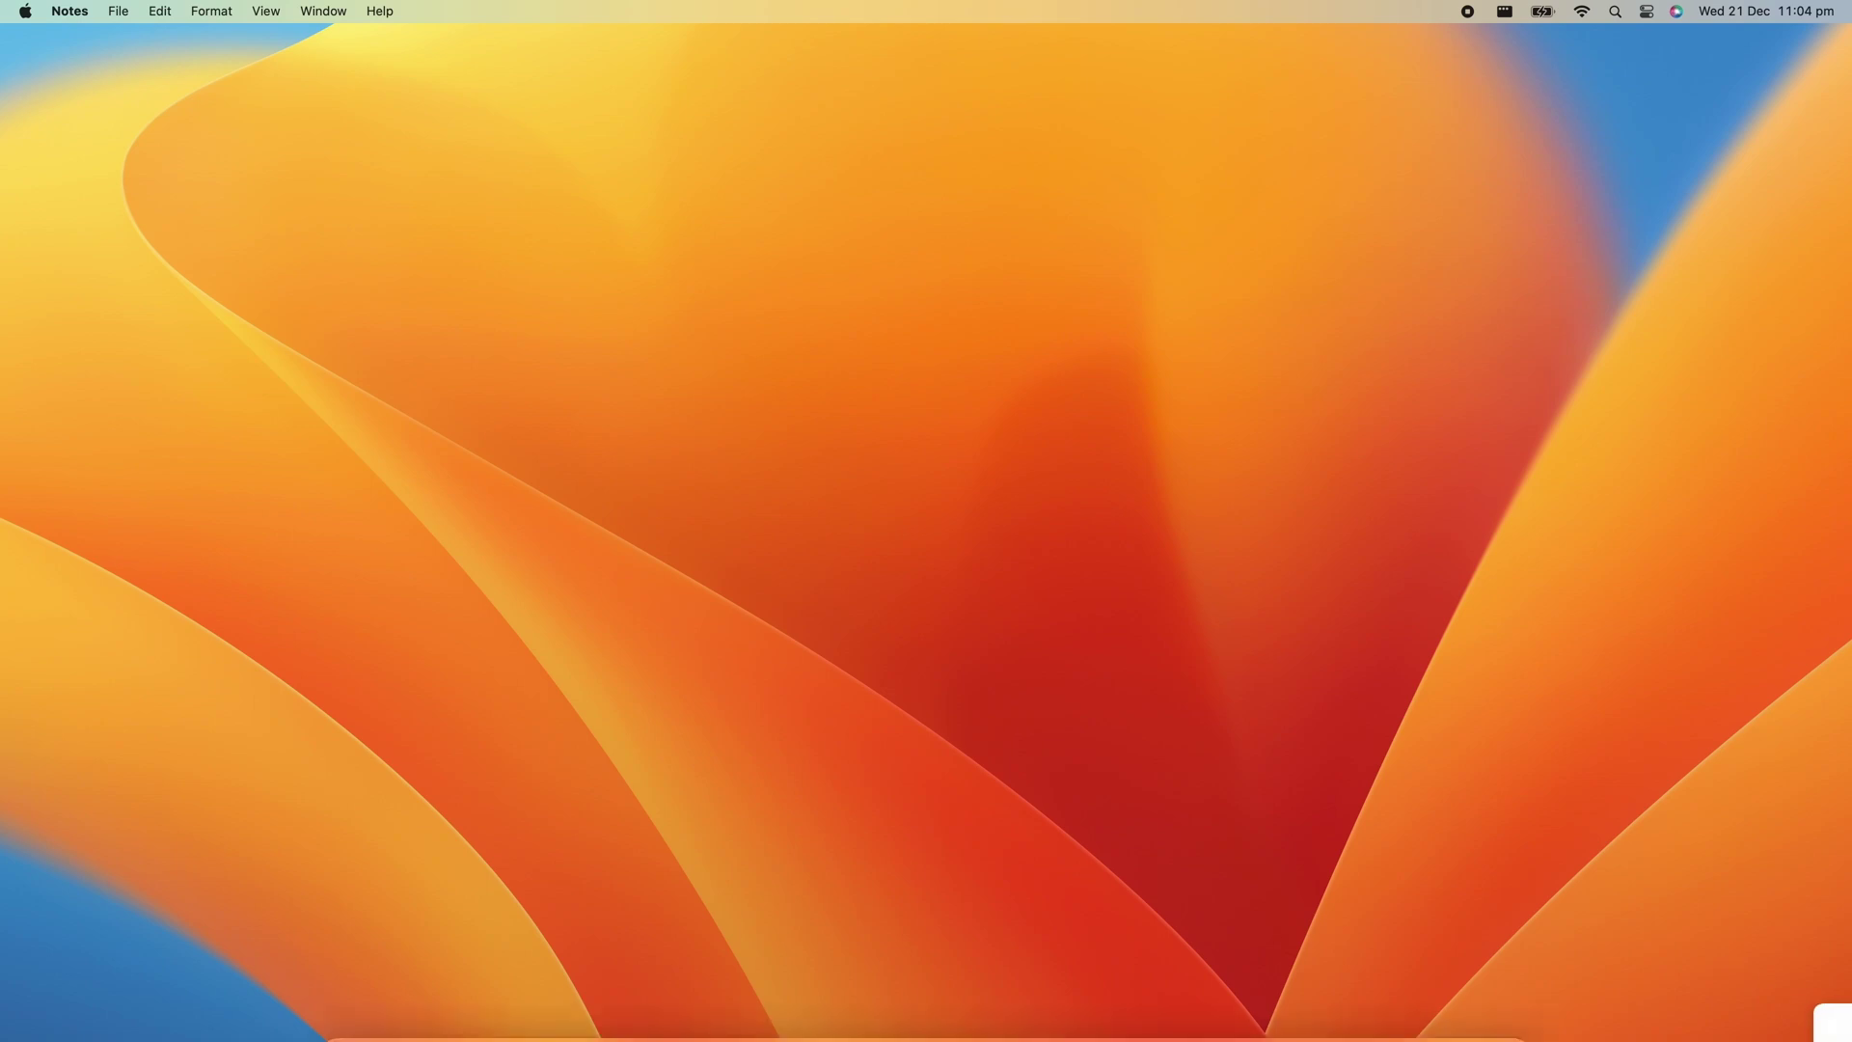
{"action": "left_click", "coordinate": [1835, 1025]}
{"action": "type", "text": "- Buy milk"}
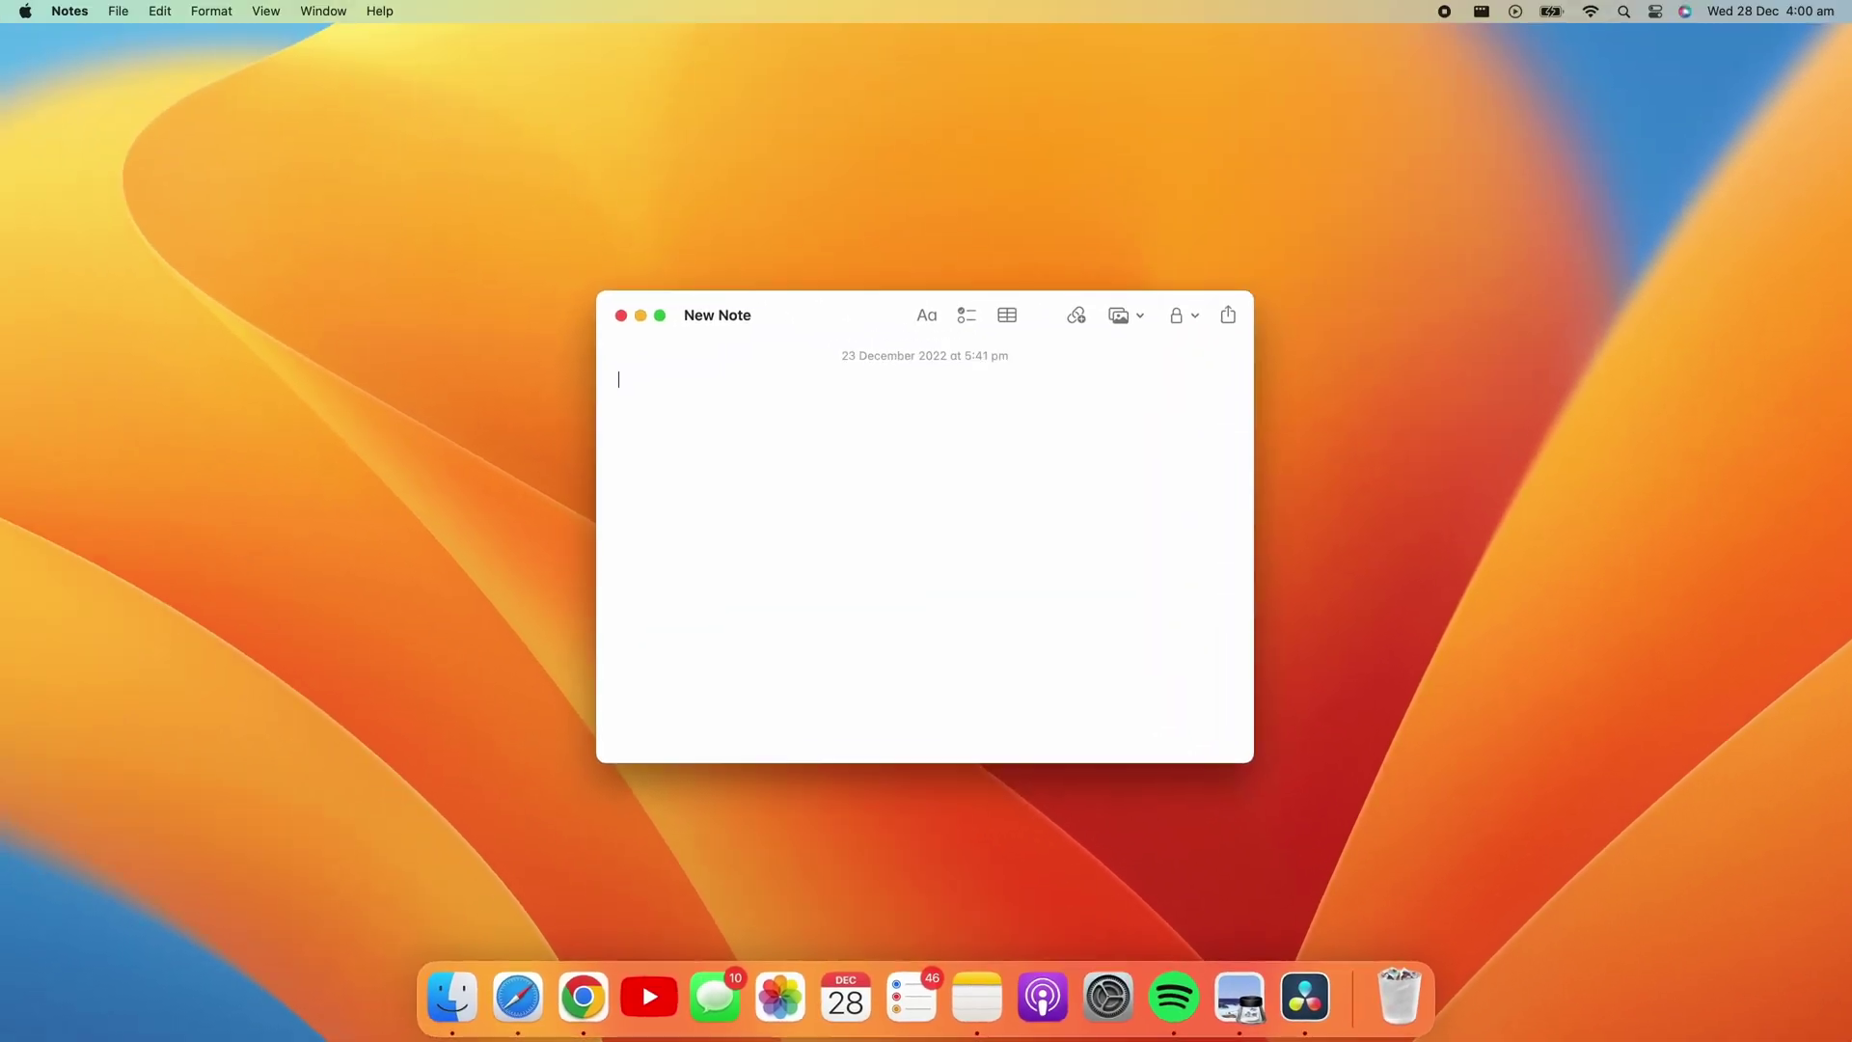
Type 'Vultures tend to eat their meals butt' in the note, then open System Settings' Desktop & Dock page.
{"action": "type", "text": "Vultures tend to eat their meals butt first"}
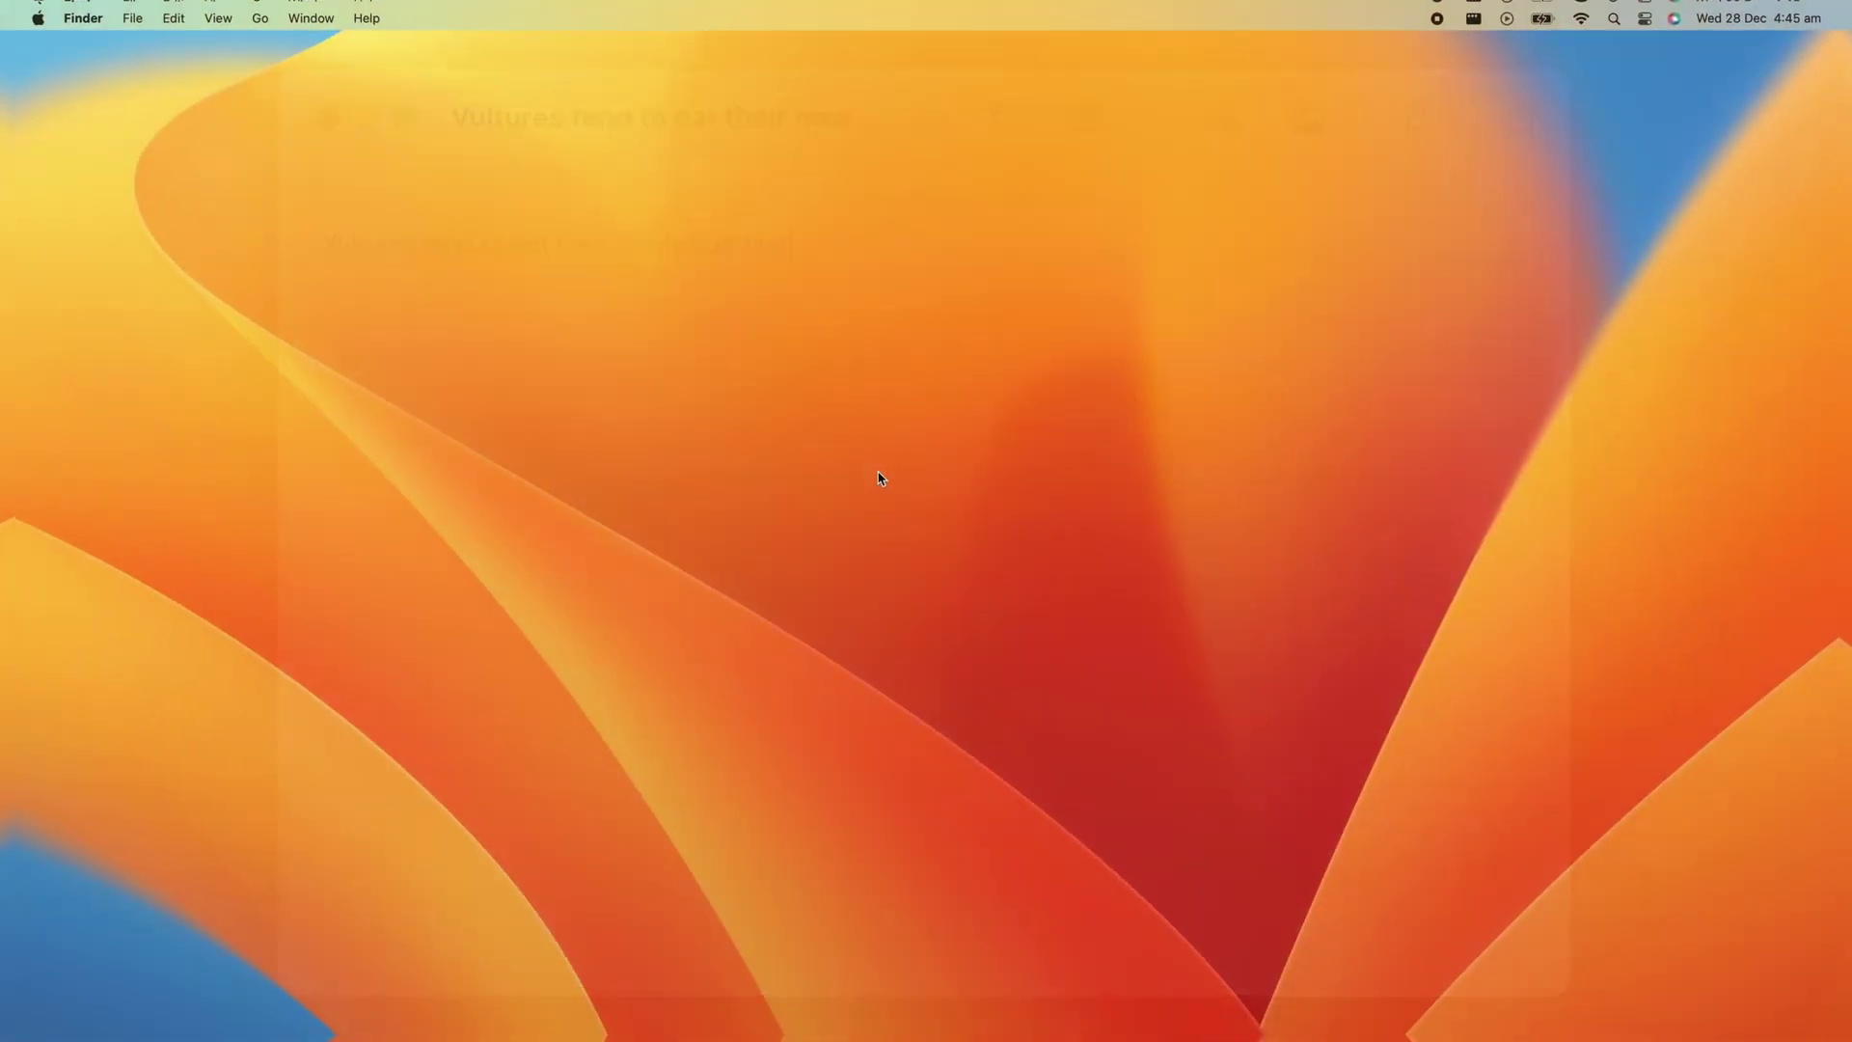
{"action": "key", "text": "super+space"}
{"action": "type", "text": "system "}
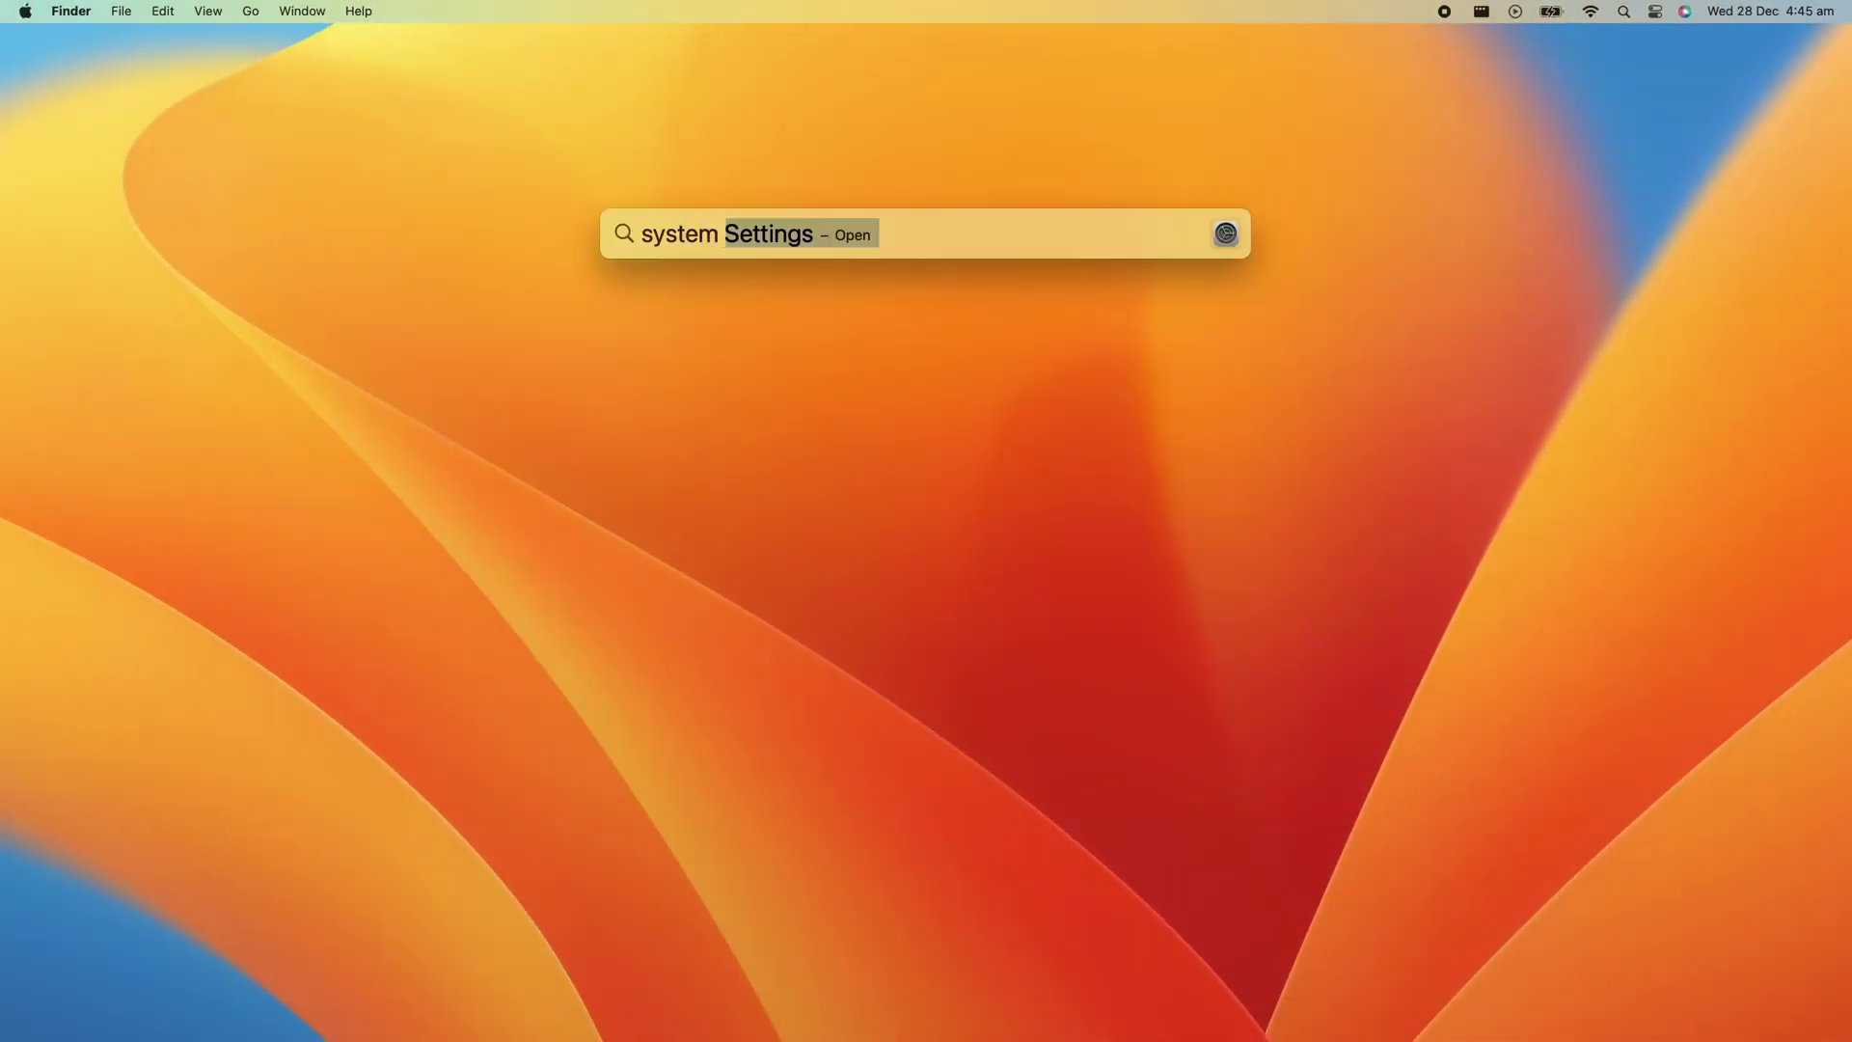
{"action": "type", "text": "settings"}
{"action": "key", "text": "Return"}
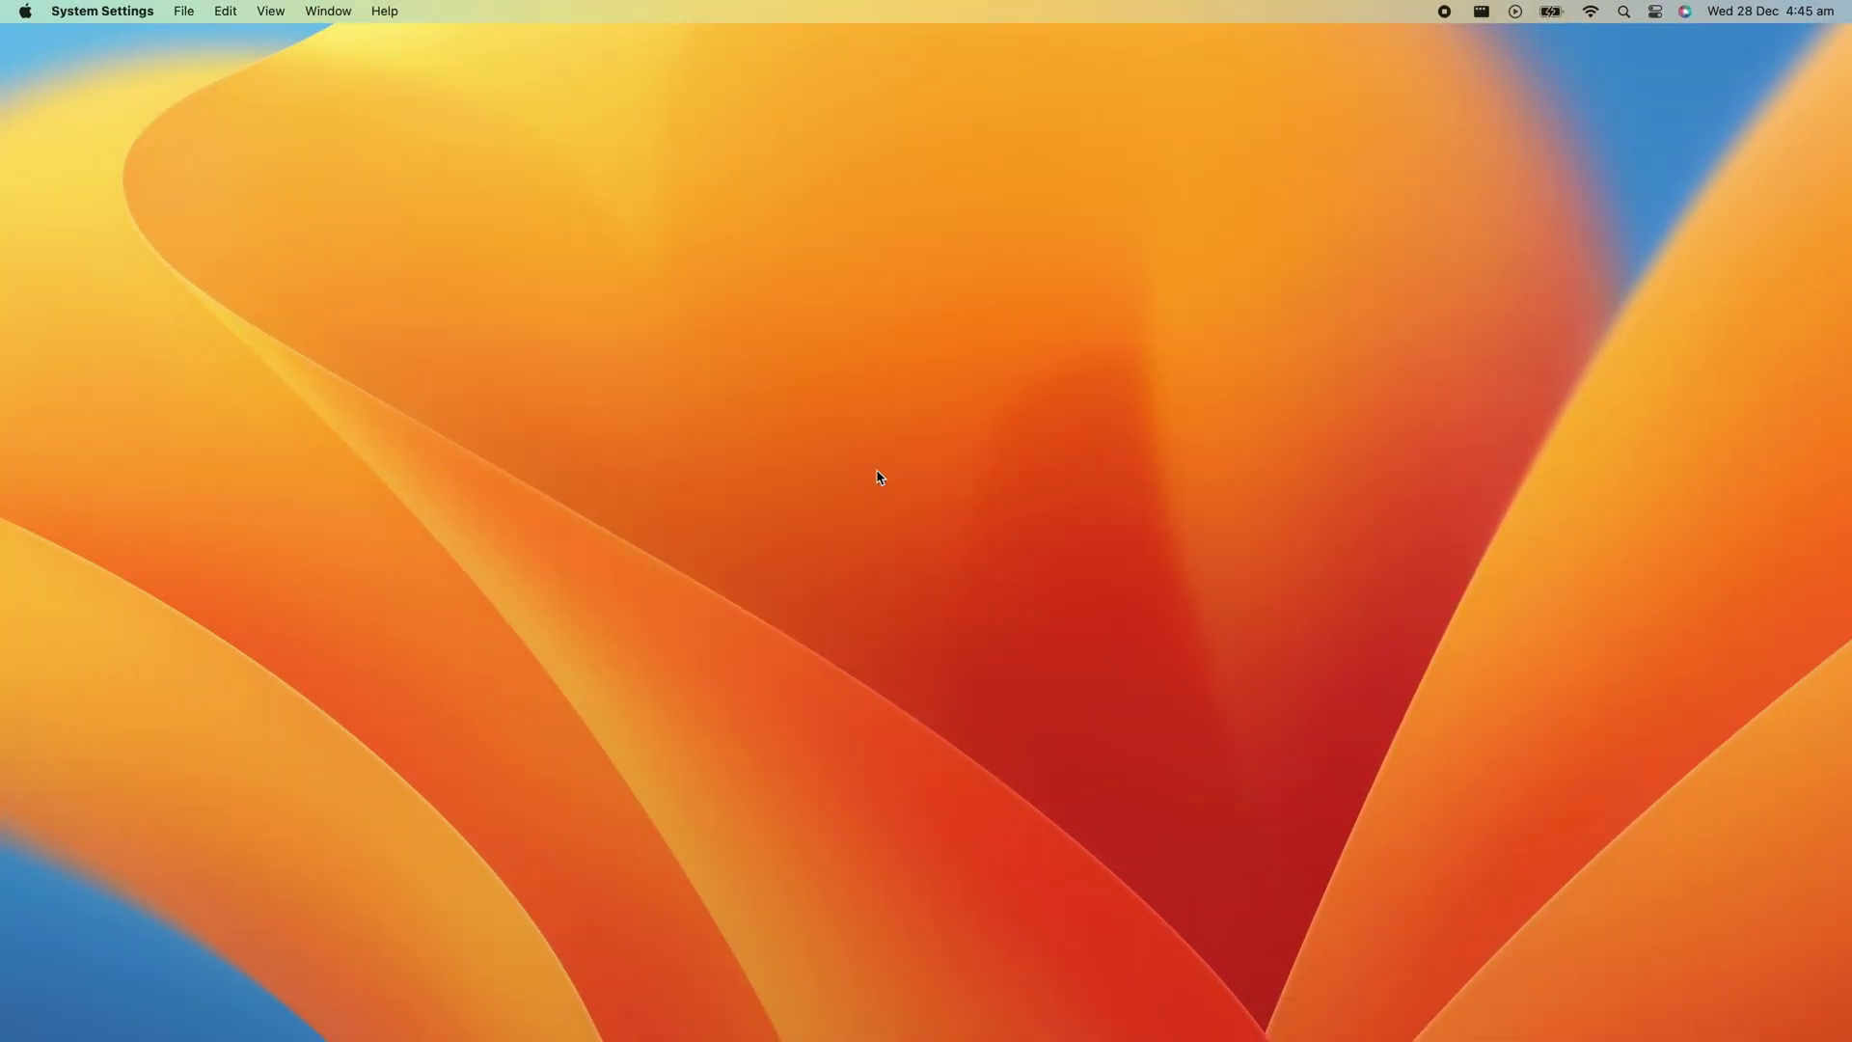
{"action": "scroll", "coordinate": [467, 544], "scroll_direction": "down", "scroll_amount": 5}
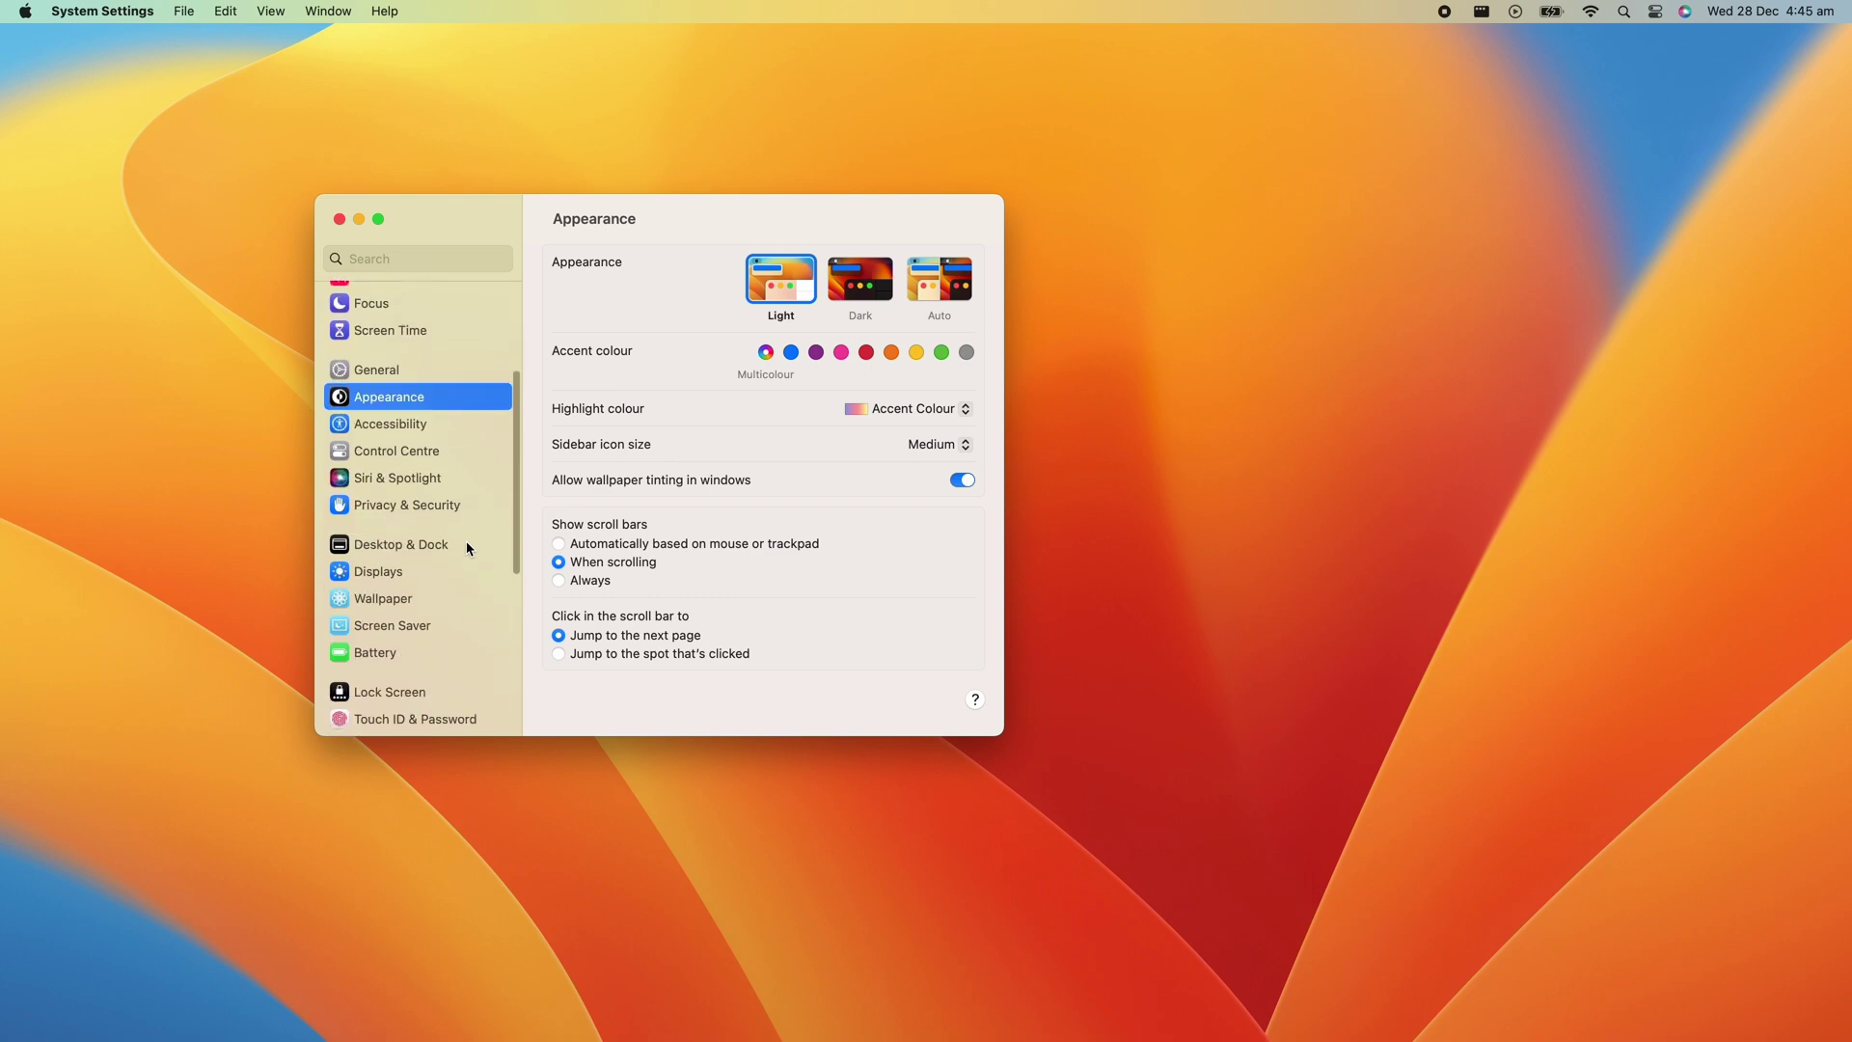
{"action": "left_click", "coordinate": [467, 546]}
{"action": "scroll", "coordinate": [728, 553], "scroll_direction": "down", "scroll_amount": 10}
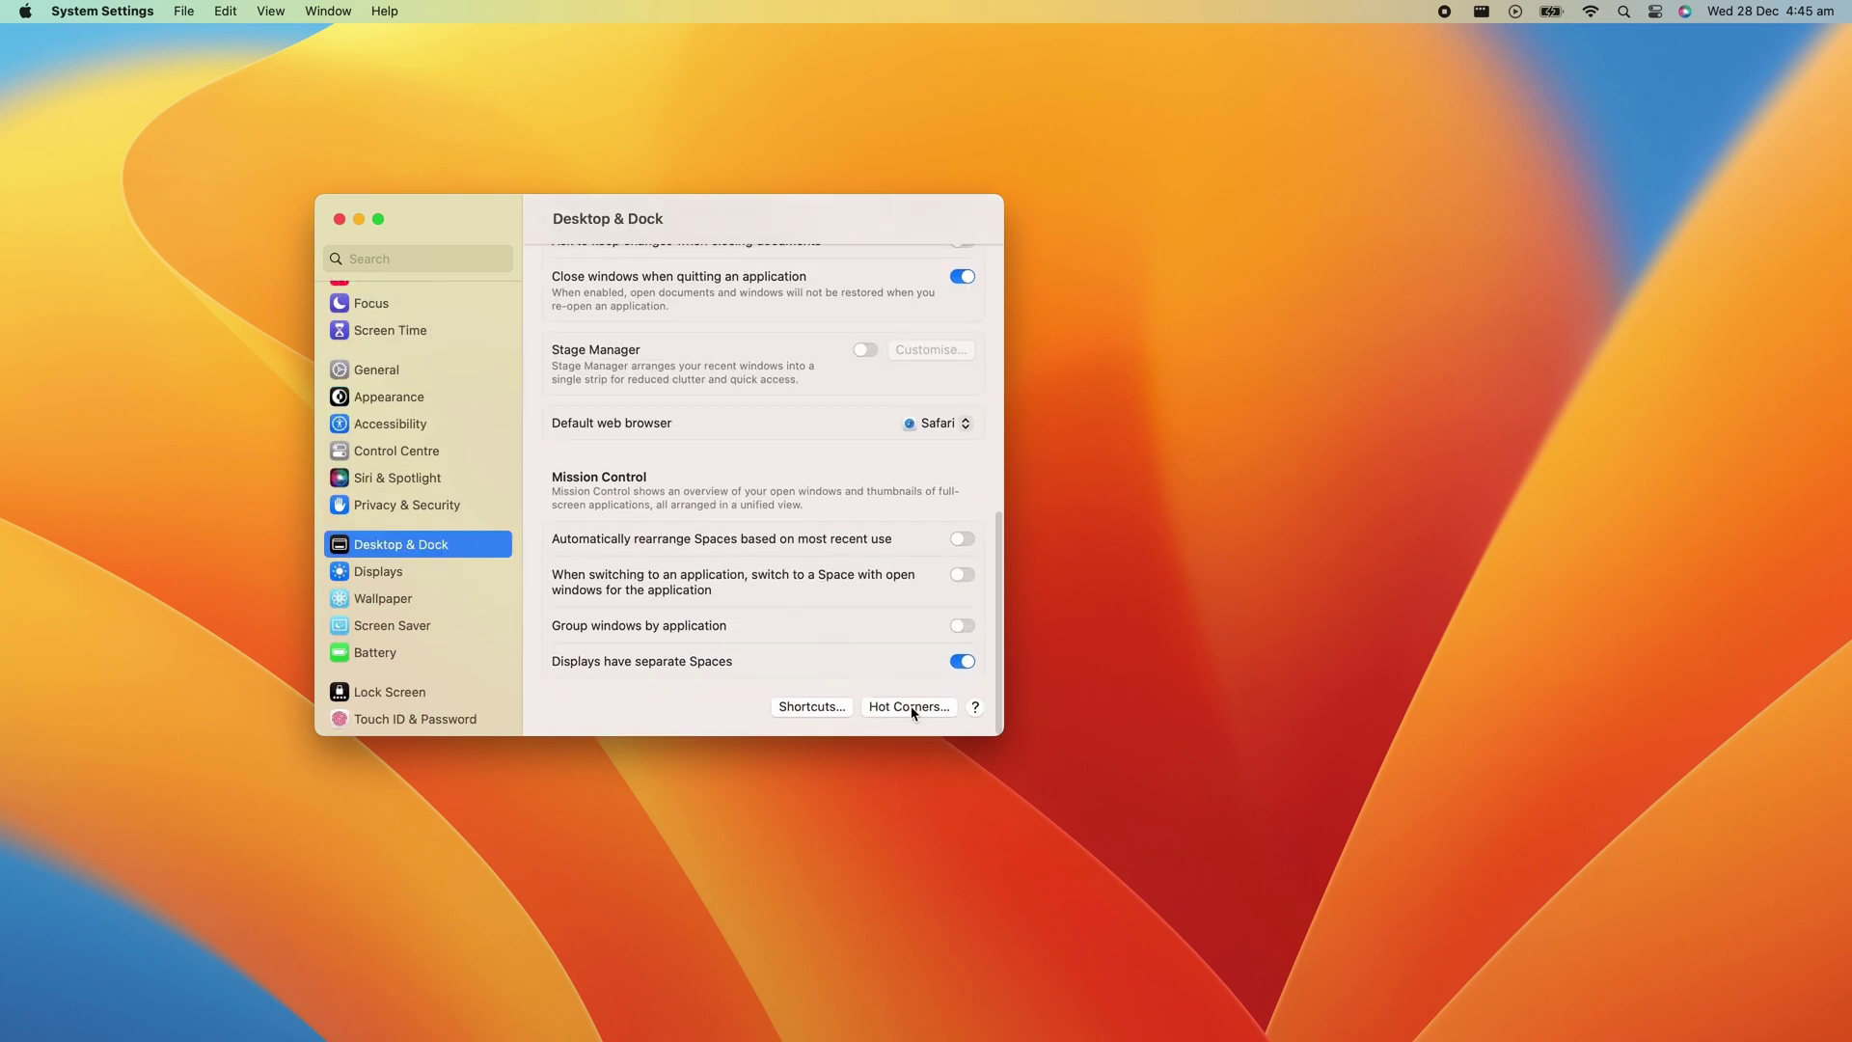
Open the hot corners configuration in Desktop & Dock settings.
{"action": "left_click", "coordinate": [910, 707]}
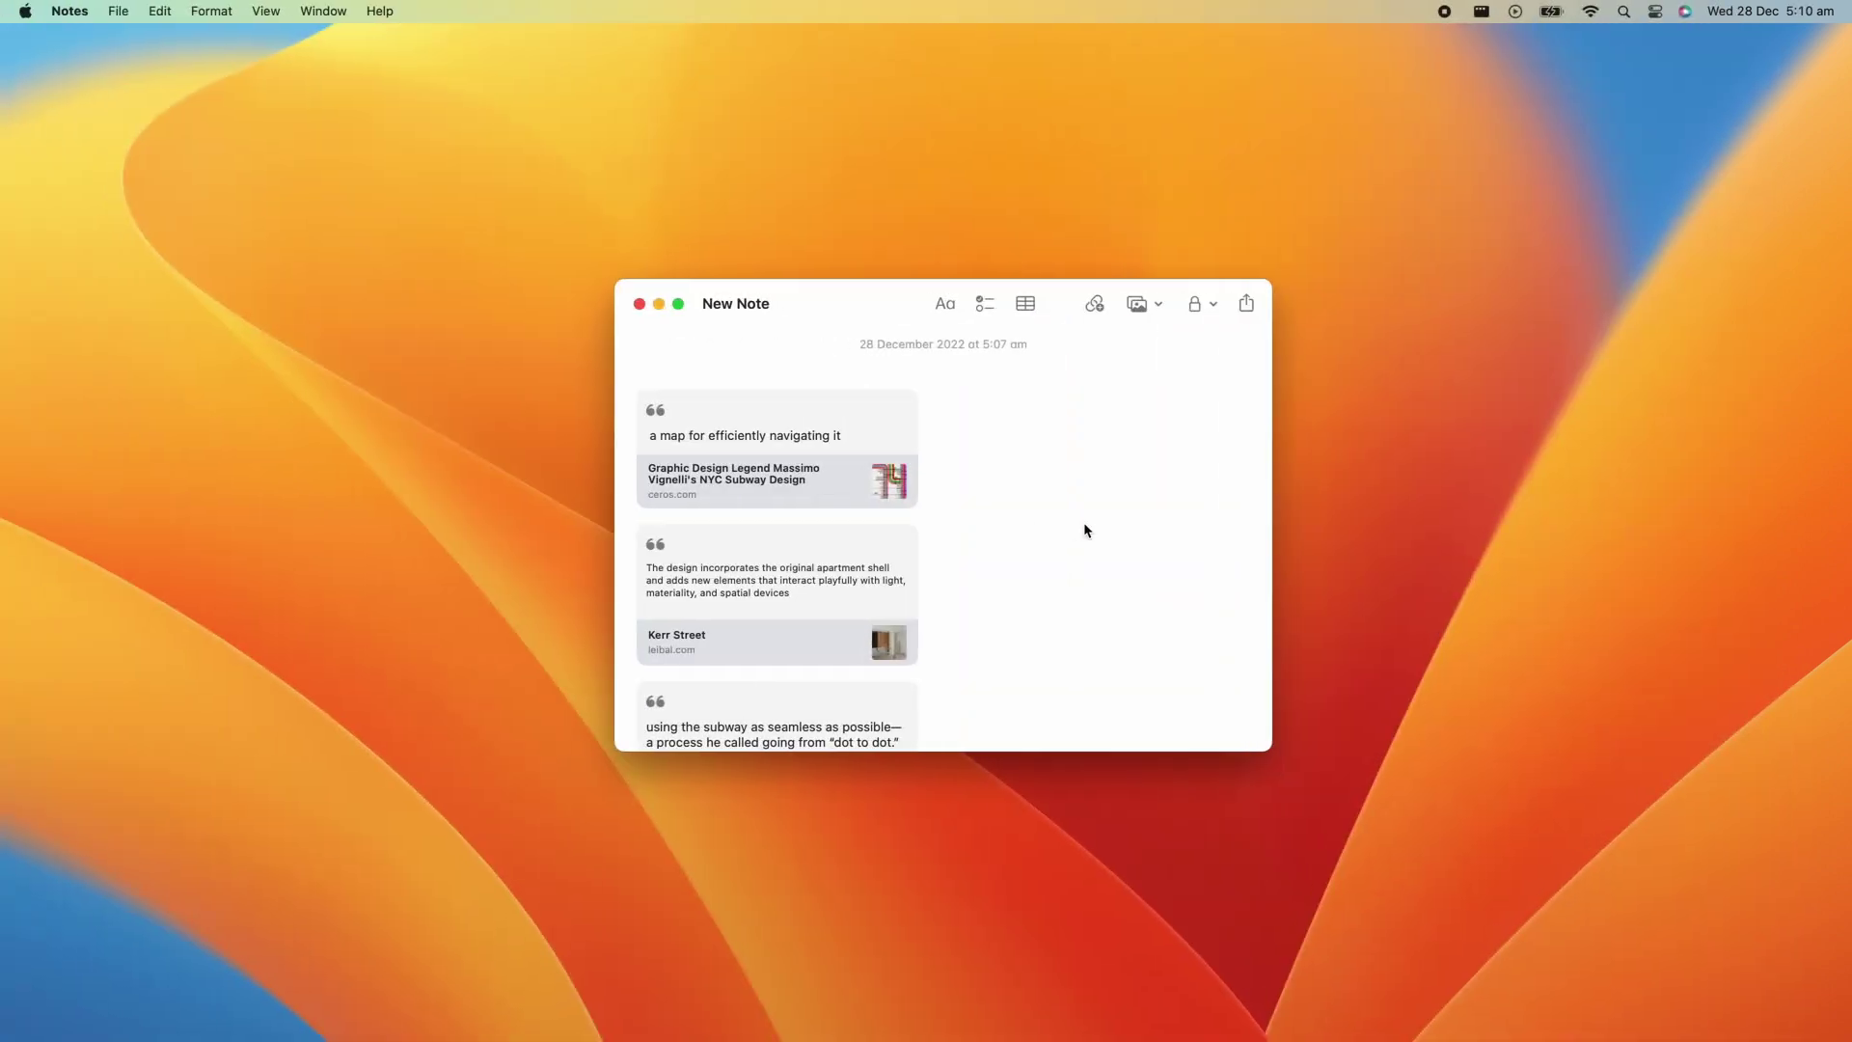
{"action": "scroll", "coordinate": [1084, 530], "scroll_direction": "down", "scroll_amount": 5}
{"action": "scroll", "coordinate": [1084, 530], "scroll_direction": "down", "scroll_amount": 2}
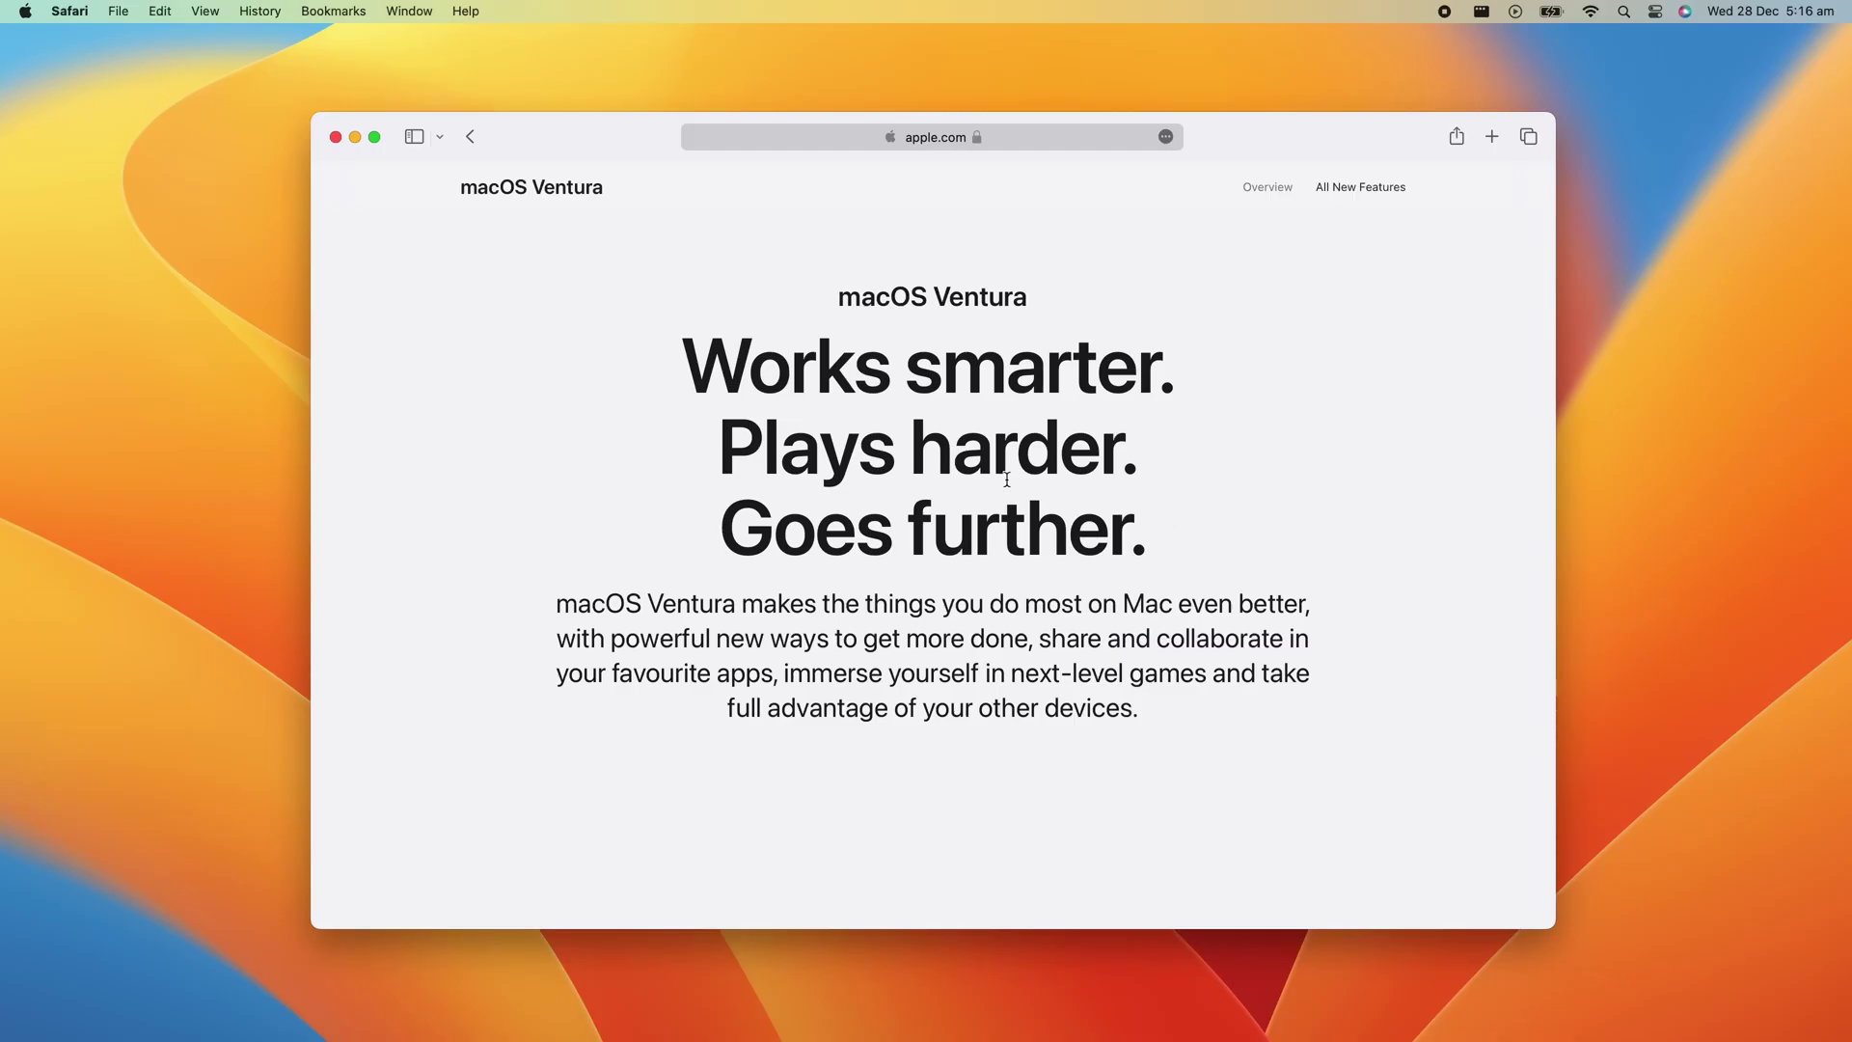
Add the headline 'Works smarter. Plays harder. Goes further.' to a Quick Note.
{"action": "left_click_drag", "start_coordinate": [659, 384], "coordinate": [1227, 531]}
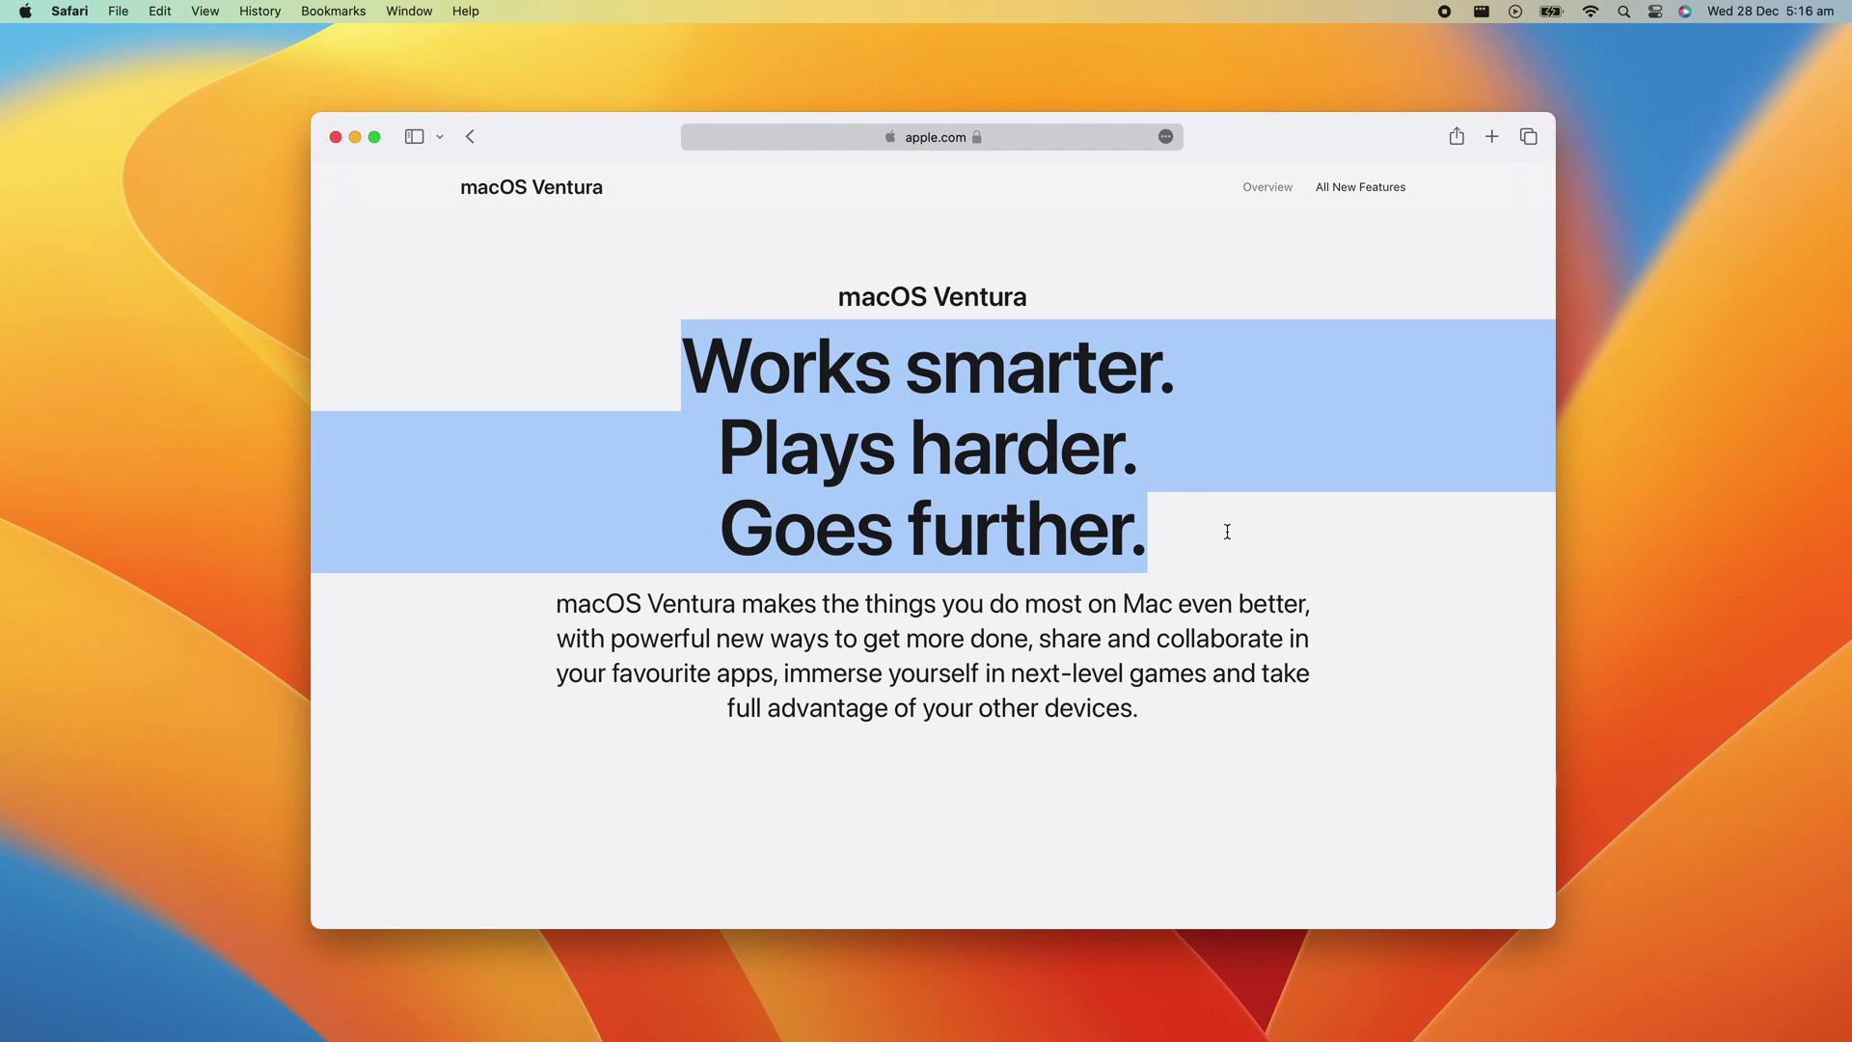
{"action": "right_click", "coordinate": [1229, 446]}
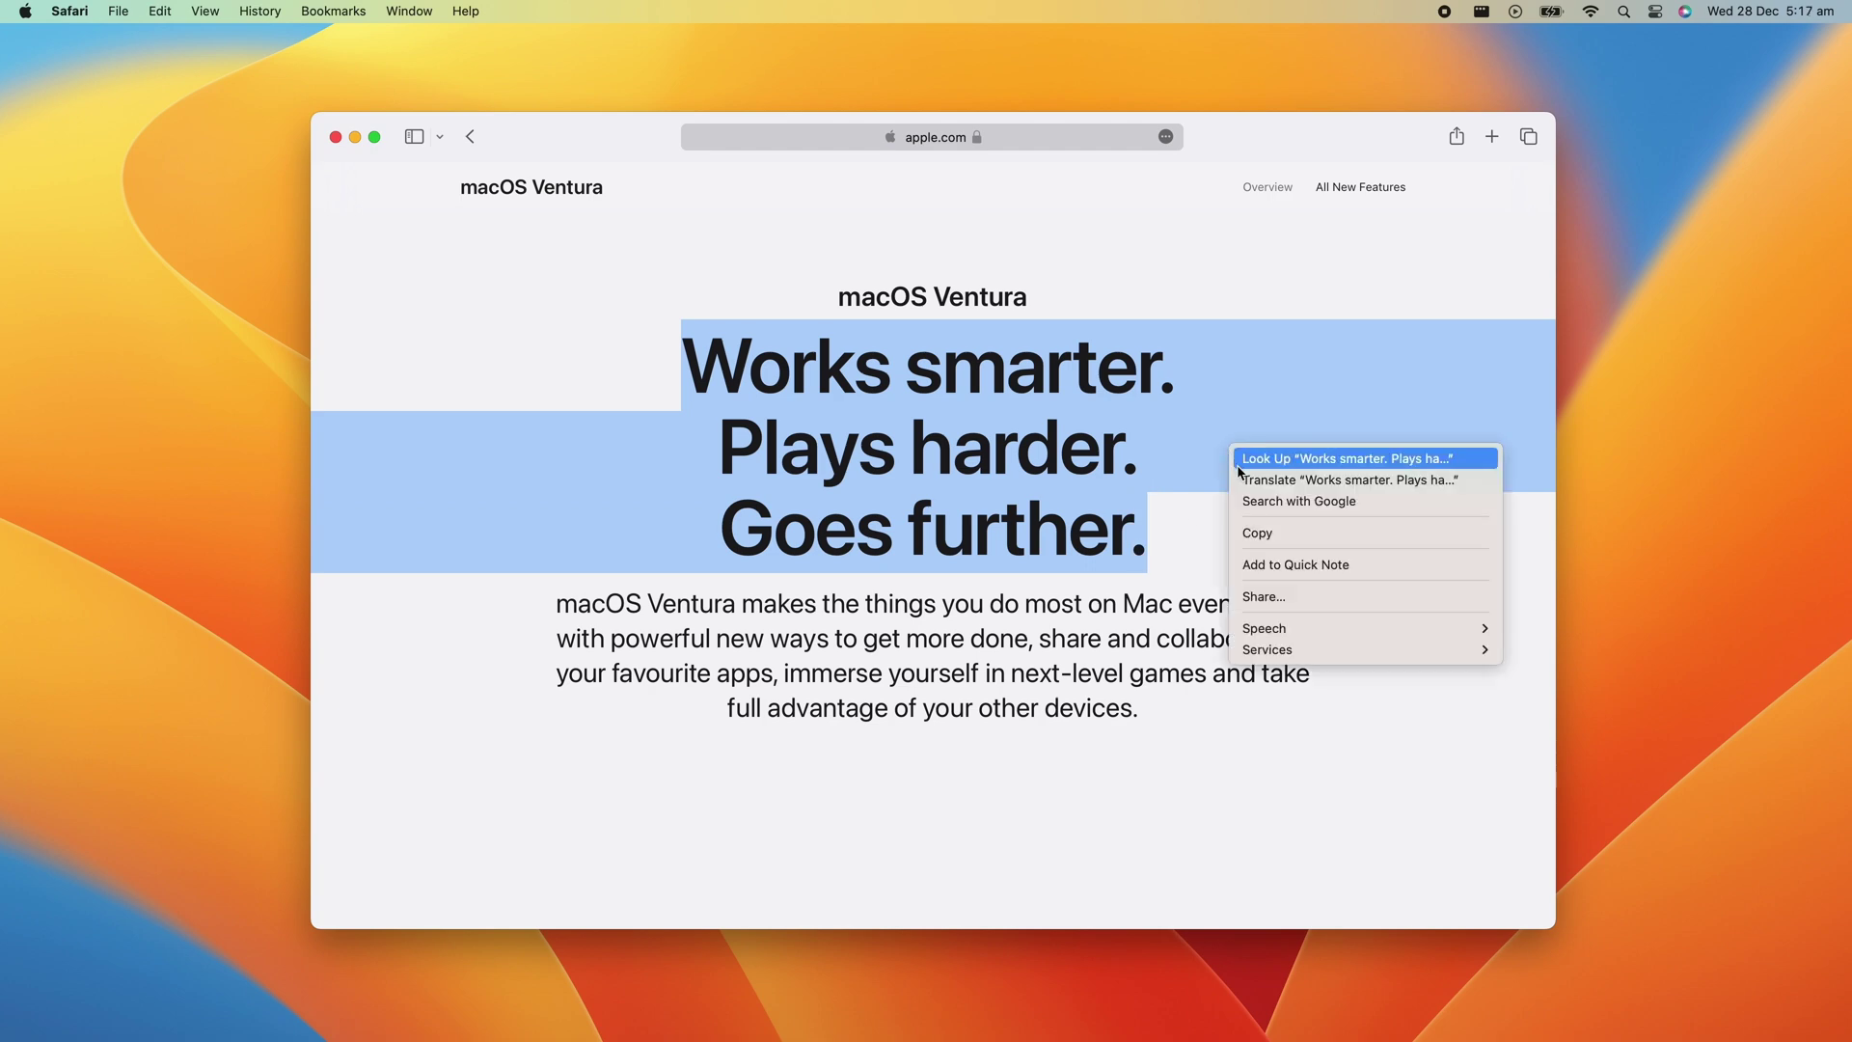
{"action": "left_click", "coordinate": [1284, 569]}
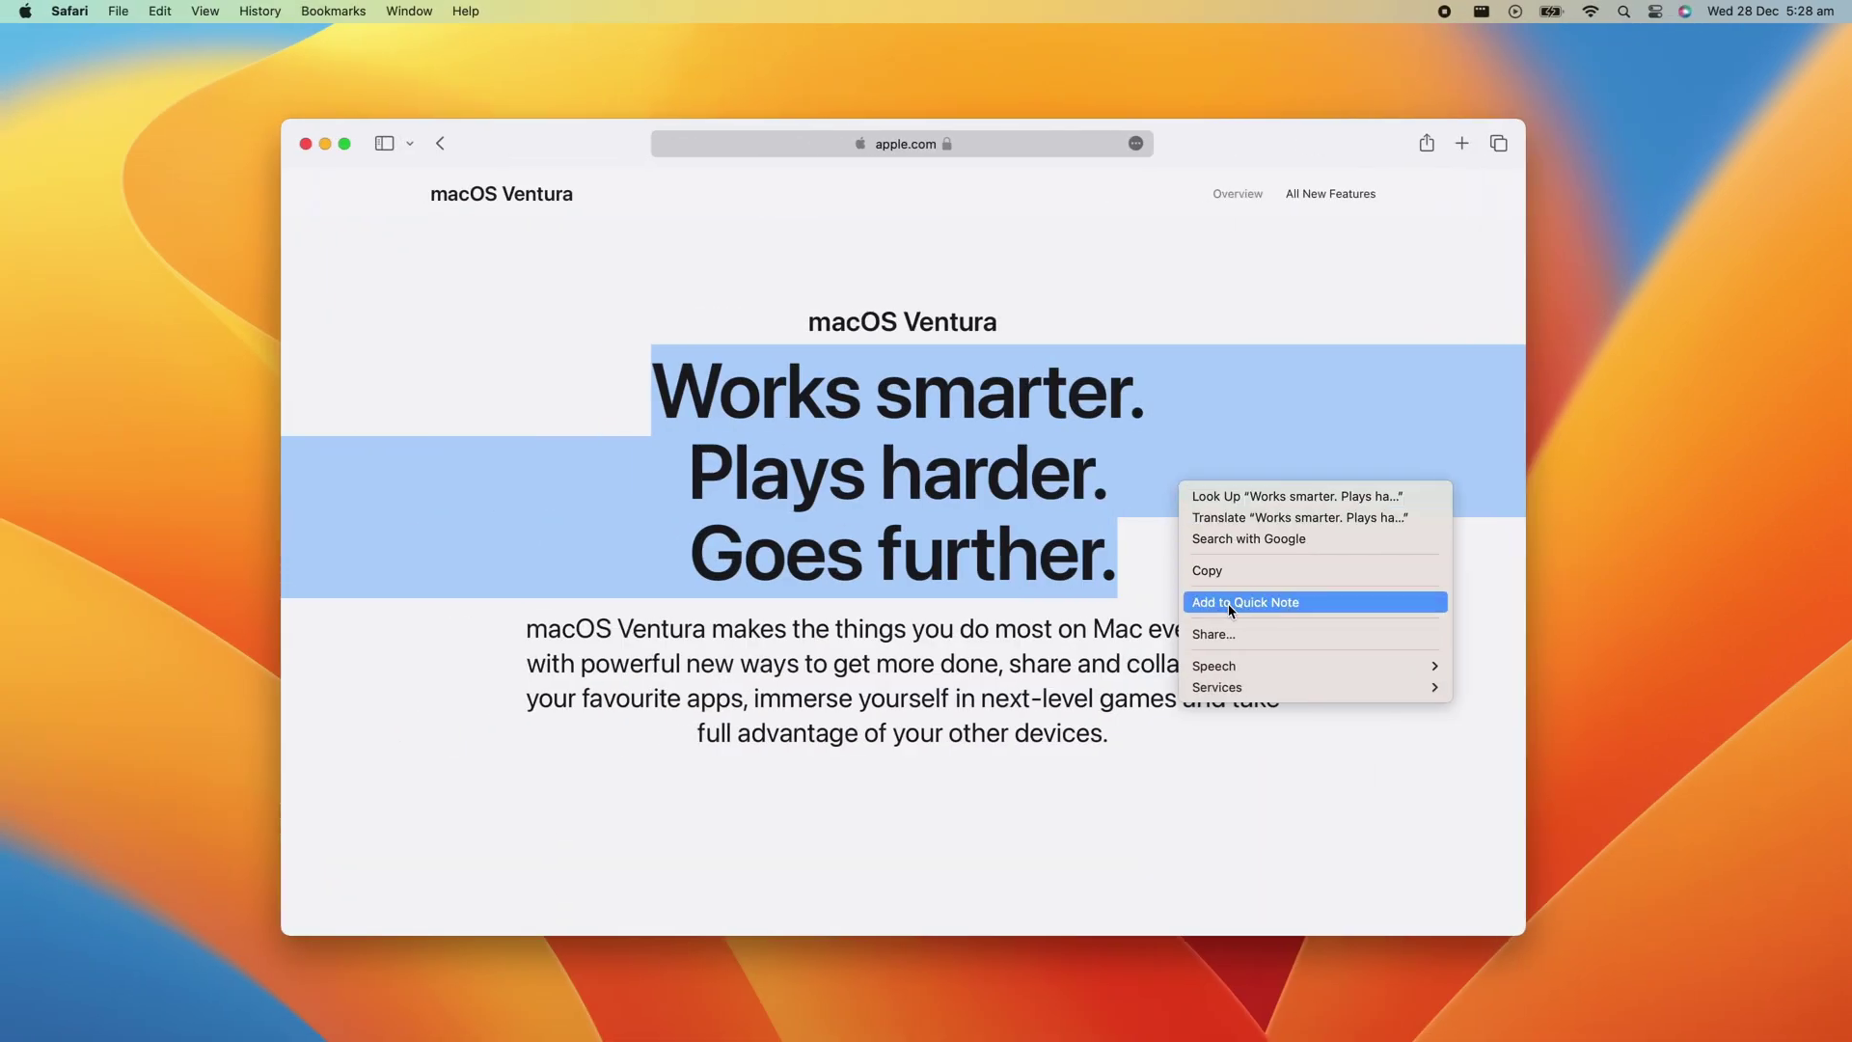
{"action": "left_click", "coordinate": [1231, 608]}
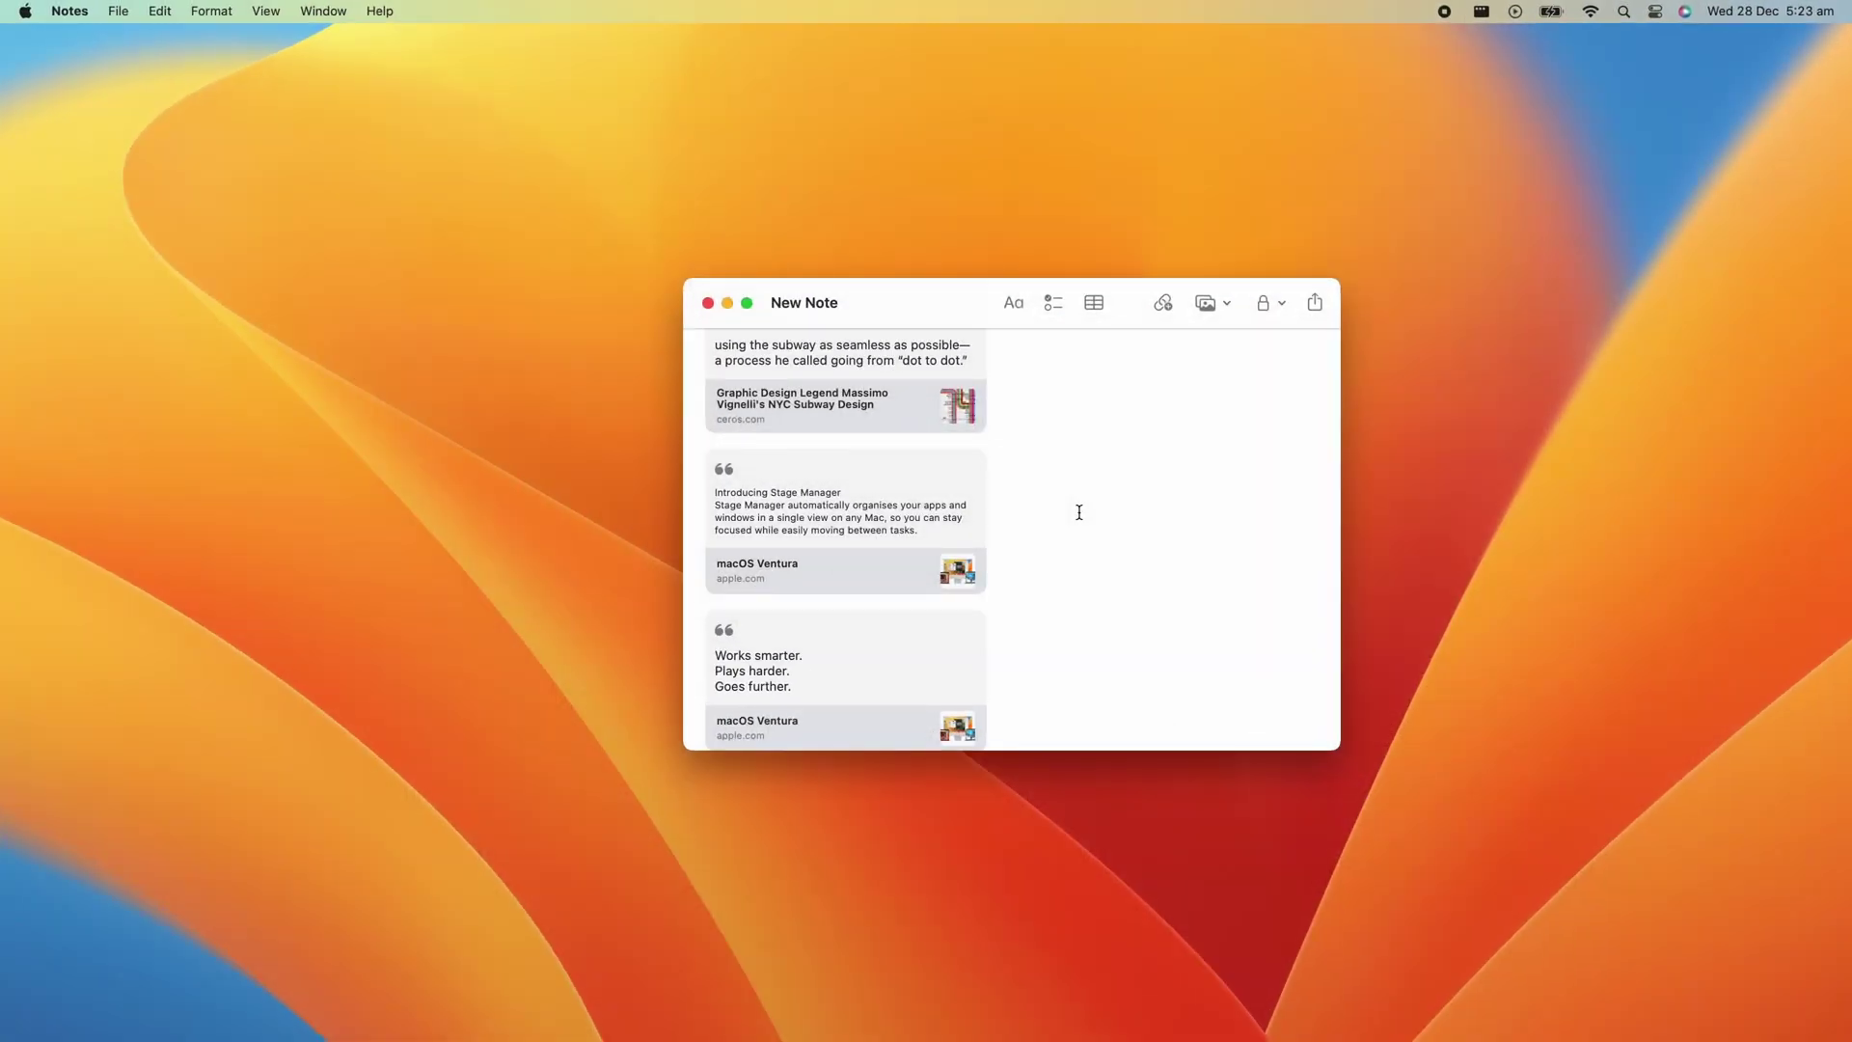
Open the Notes settings window.
{"action": "left_click", "coordinate": [69, 12]}
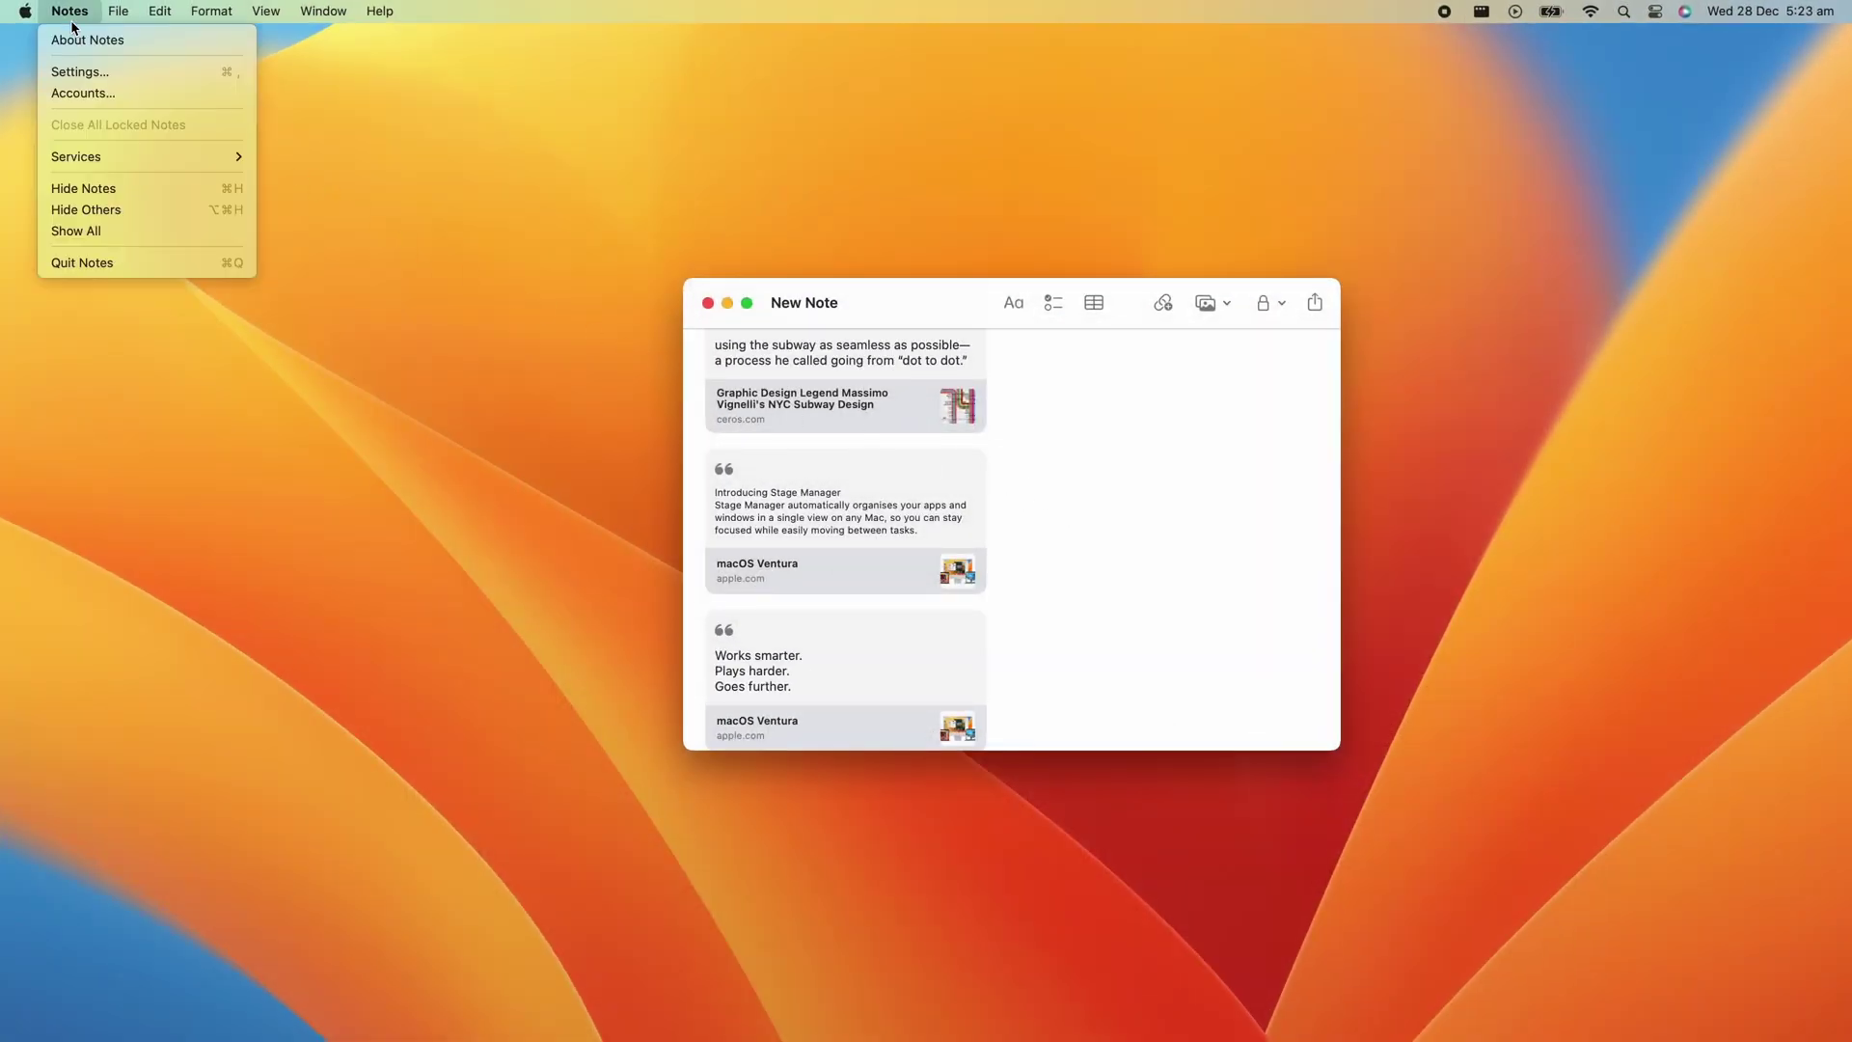
{"action": "left_click", "coordinate": [82, 72]}
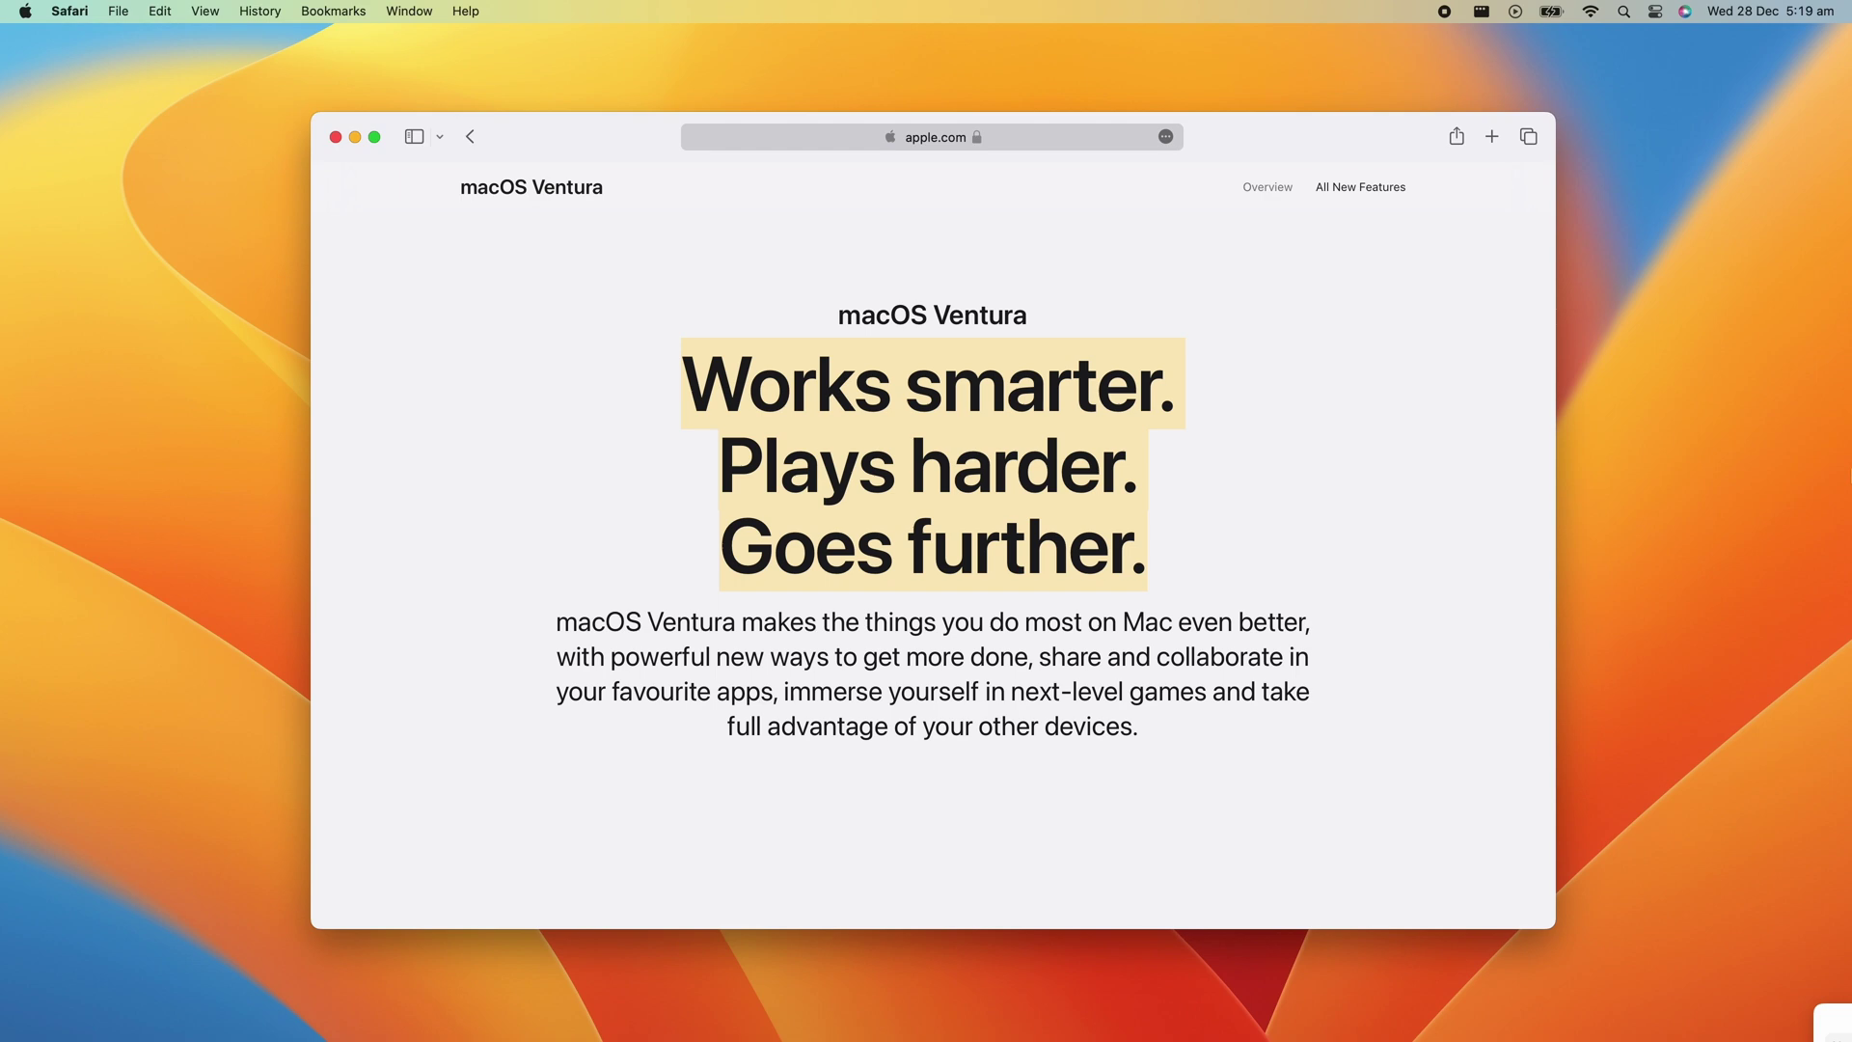
{"action": "left_click_drag", "start_coordinate": [1261, 498], "coordinate": [1168, 469]}
{"action": "left_click_drag", "start_coordinate": [1755, 906], "coordinate": [1793, 1005]}
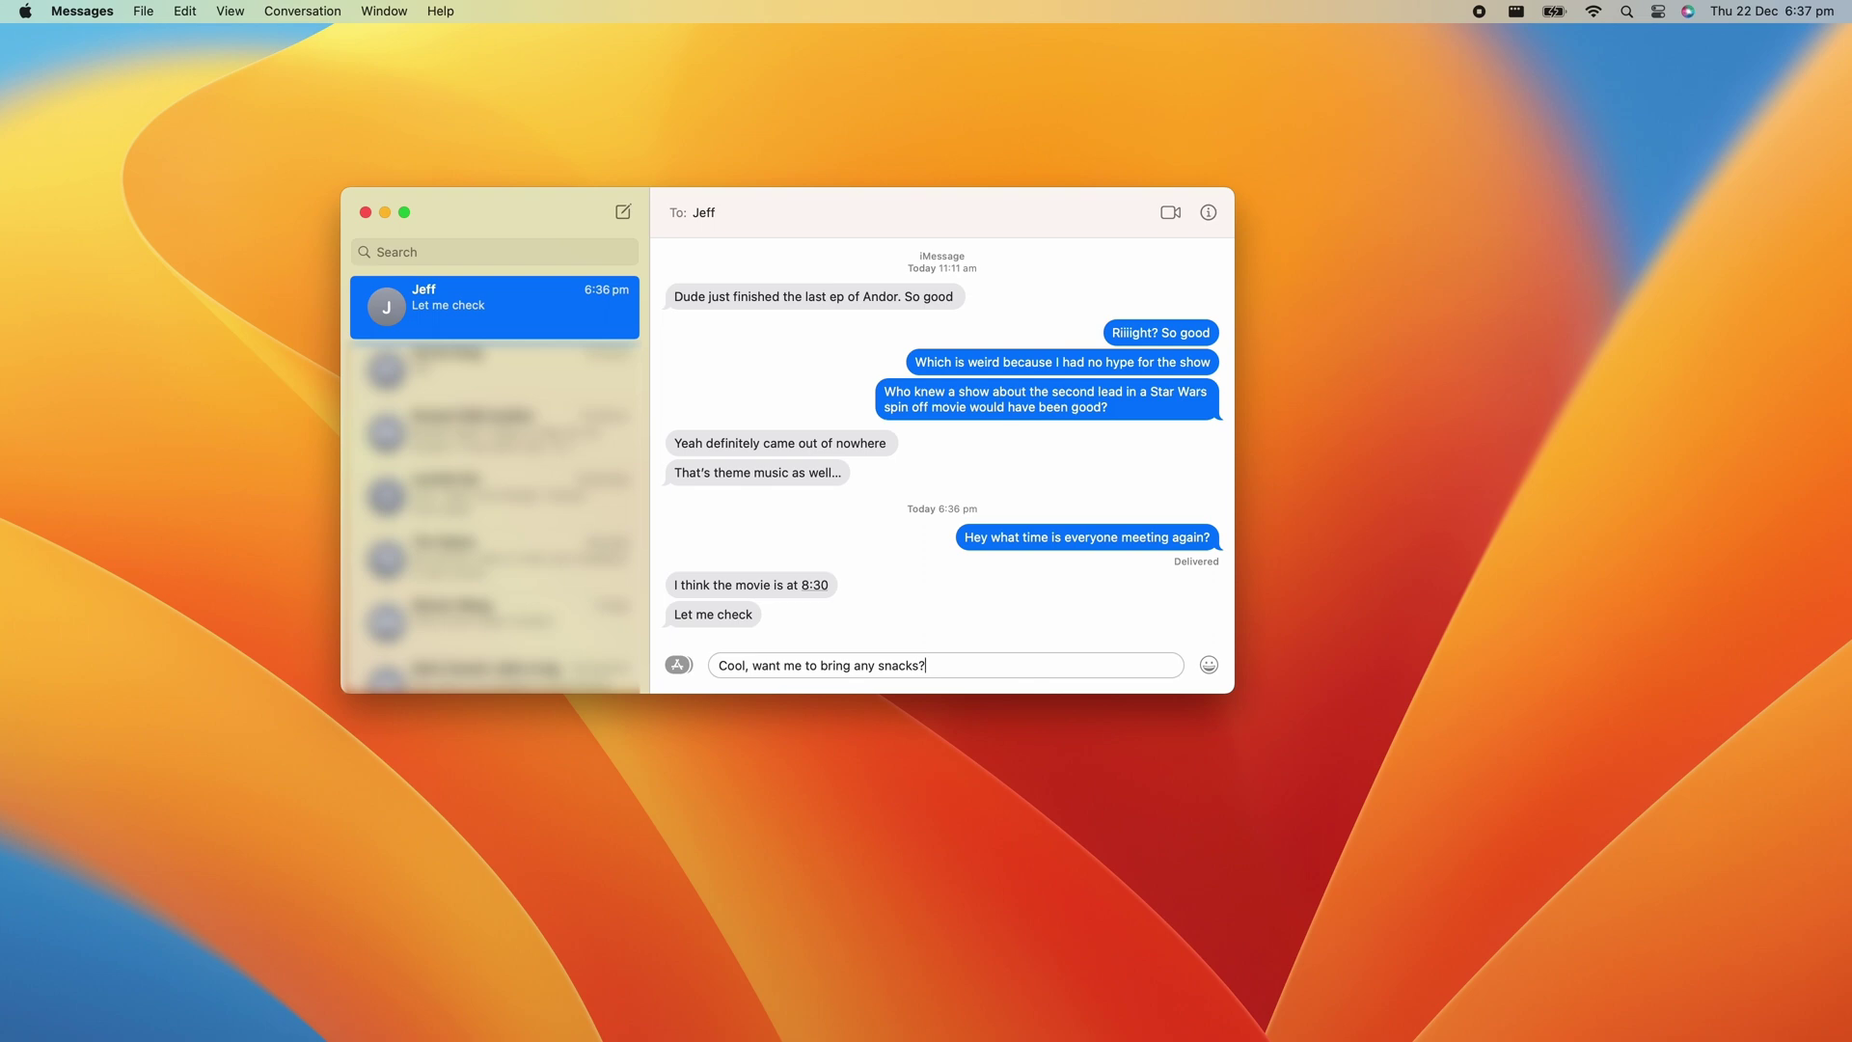
Send the snacks question, then link the chat into a Quick Note with a comment about snack taste.
{"action": "key", "text": "Return"}
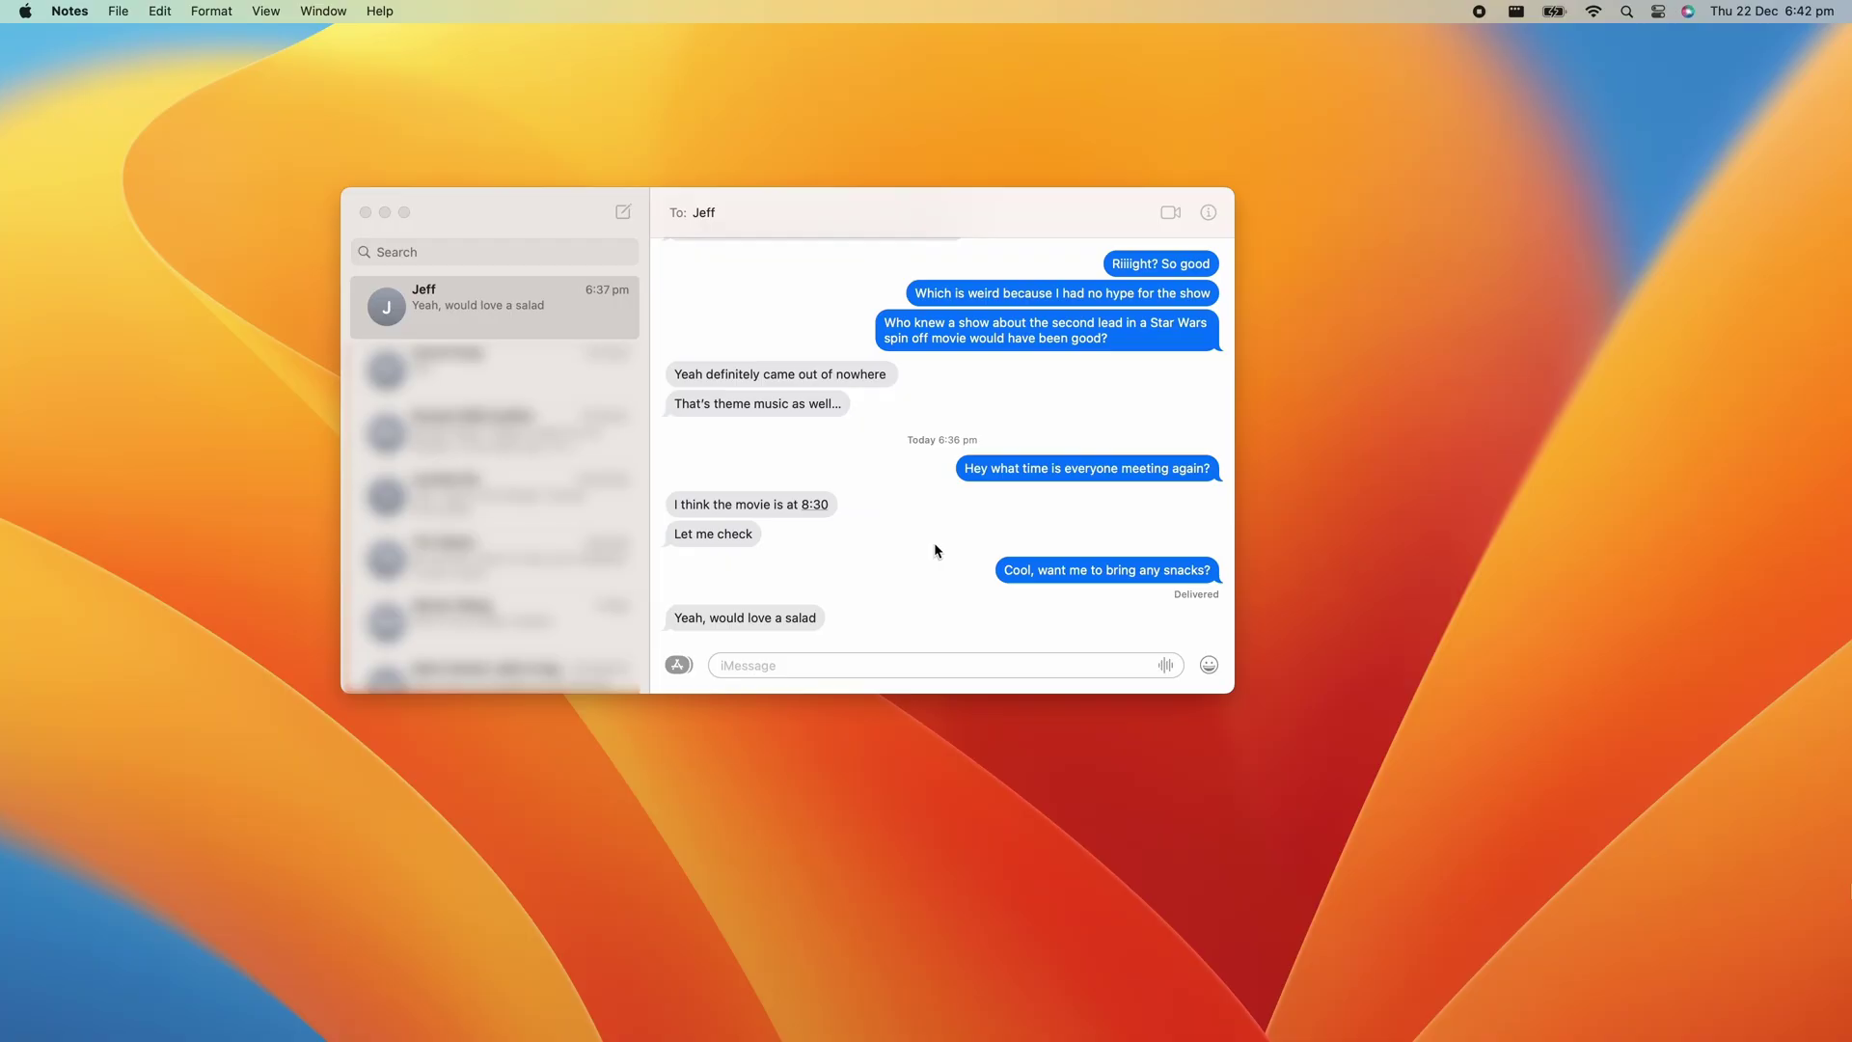
{"action": "key", "text": "fn+q"}
{"action": "left_click", "coordinate": [1271, 397]}
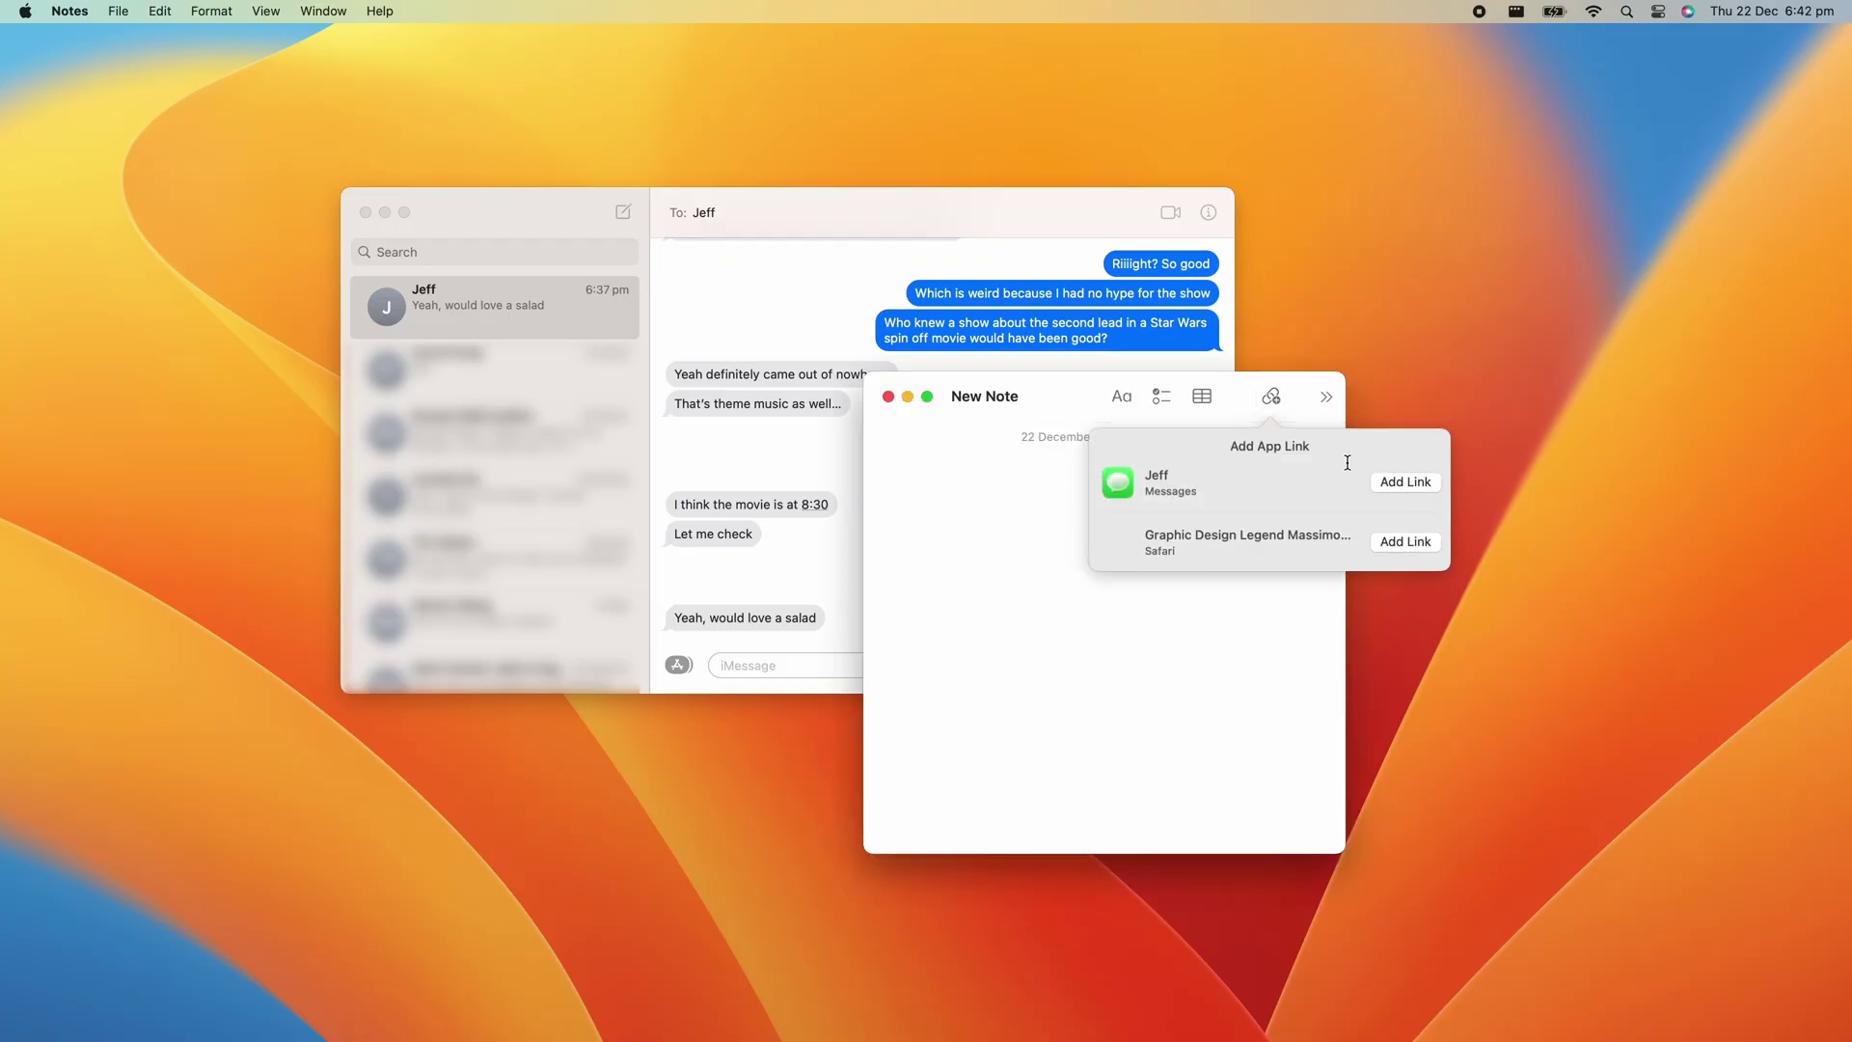
{"action": "left_click", "coordinate": [1405, 481]}
{"action": "type", "text": "Jeff has a questionable taste in snacks"}
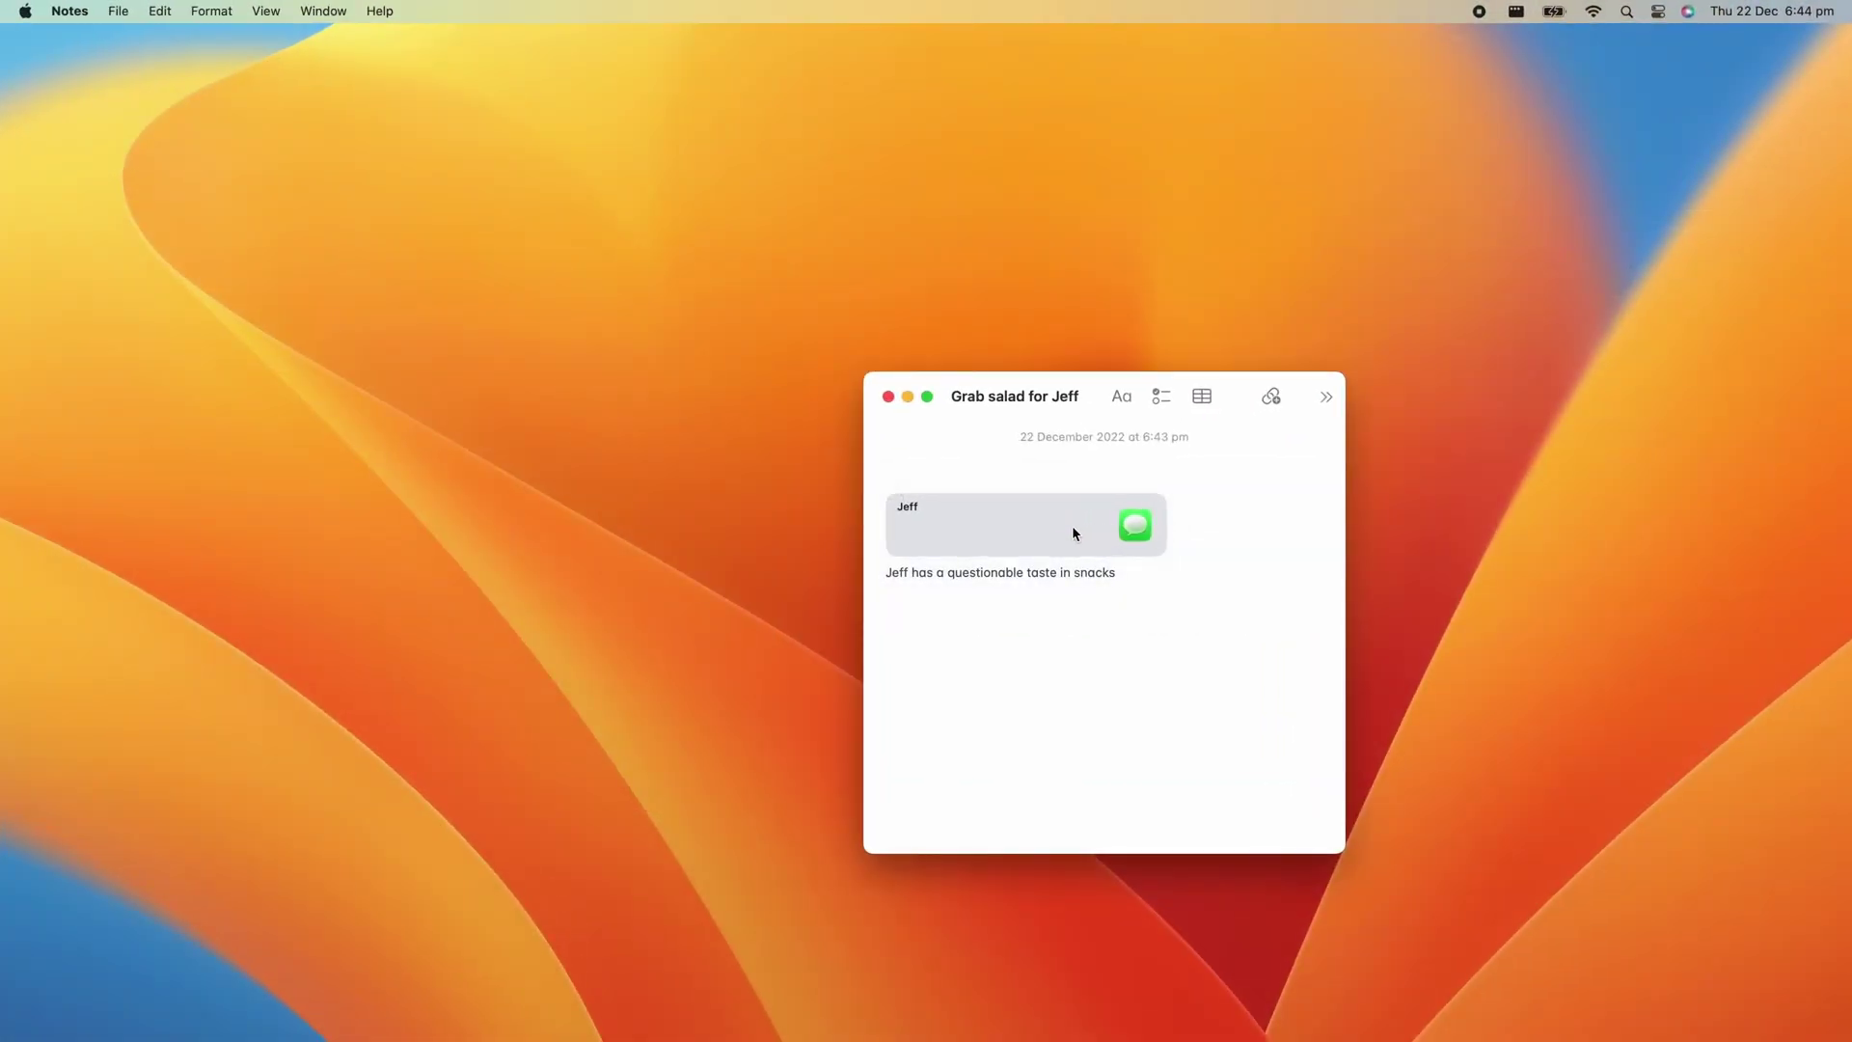
{"action": "left_click", "coordinate": [1072, 525]}
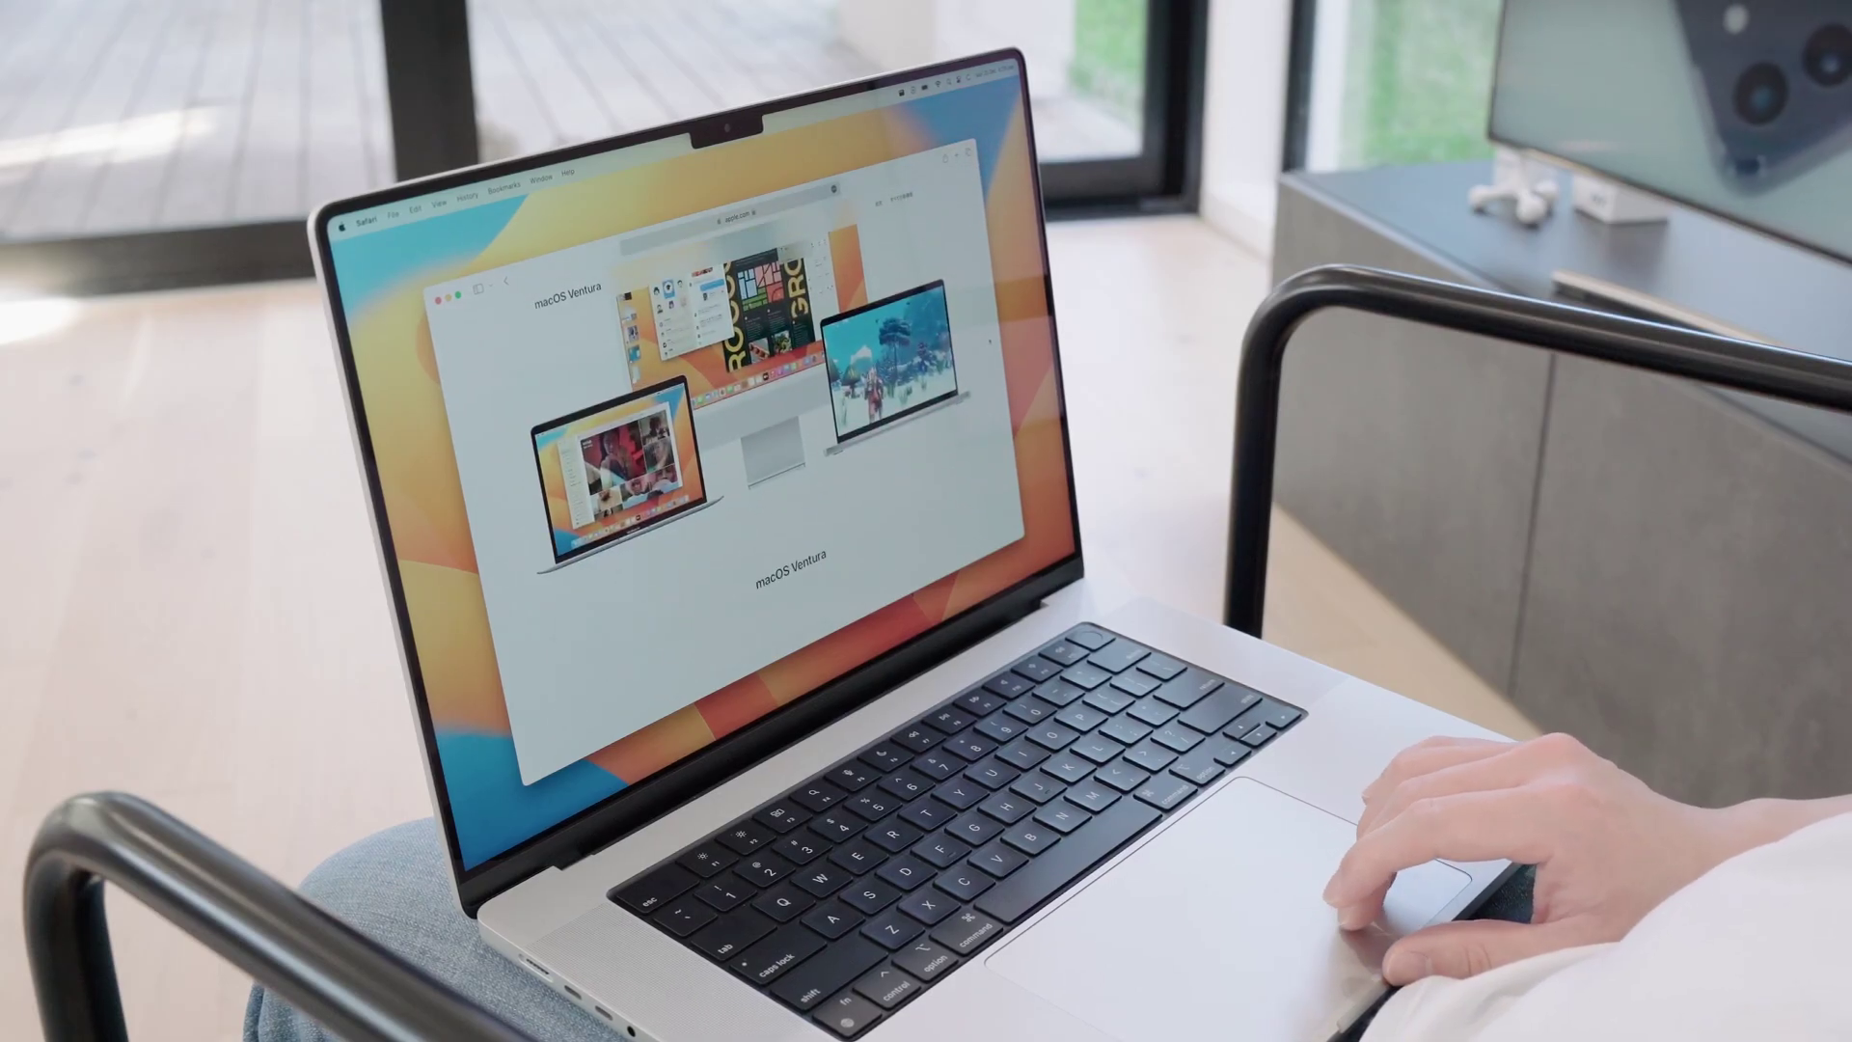
Scroll to the Japanese macOS Ventura headline, select it and translate it into English.
{"action": "scroll", "coordinate": [753, 405], "scroll_direction": "down", "scroll_amount": 5}
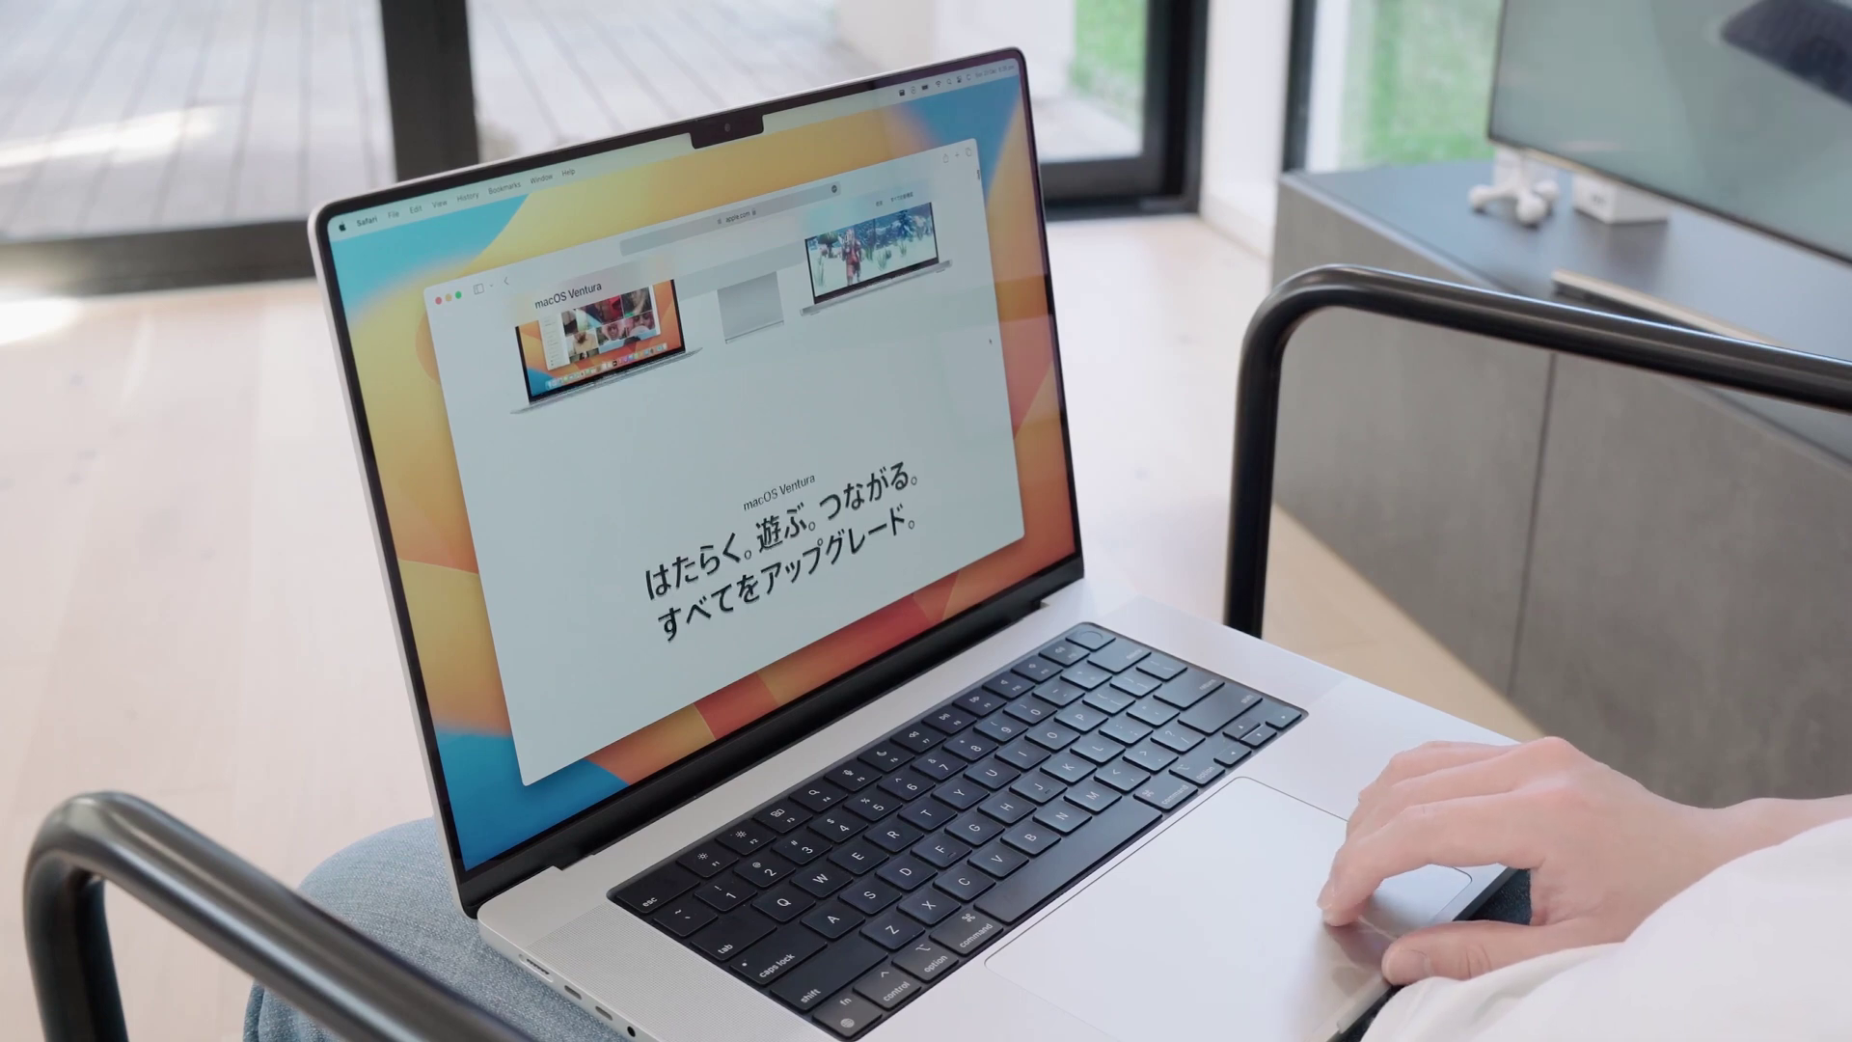
{"action": "scroll", "coordinate": [752, 405], "scroll_direction": "down", "scroll_amount": 3}
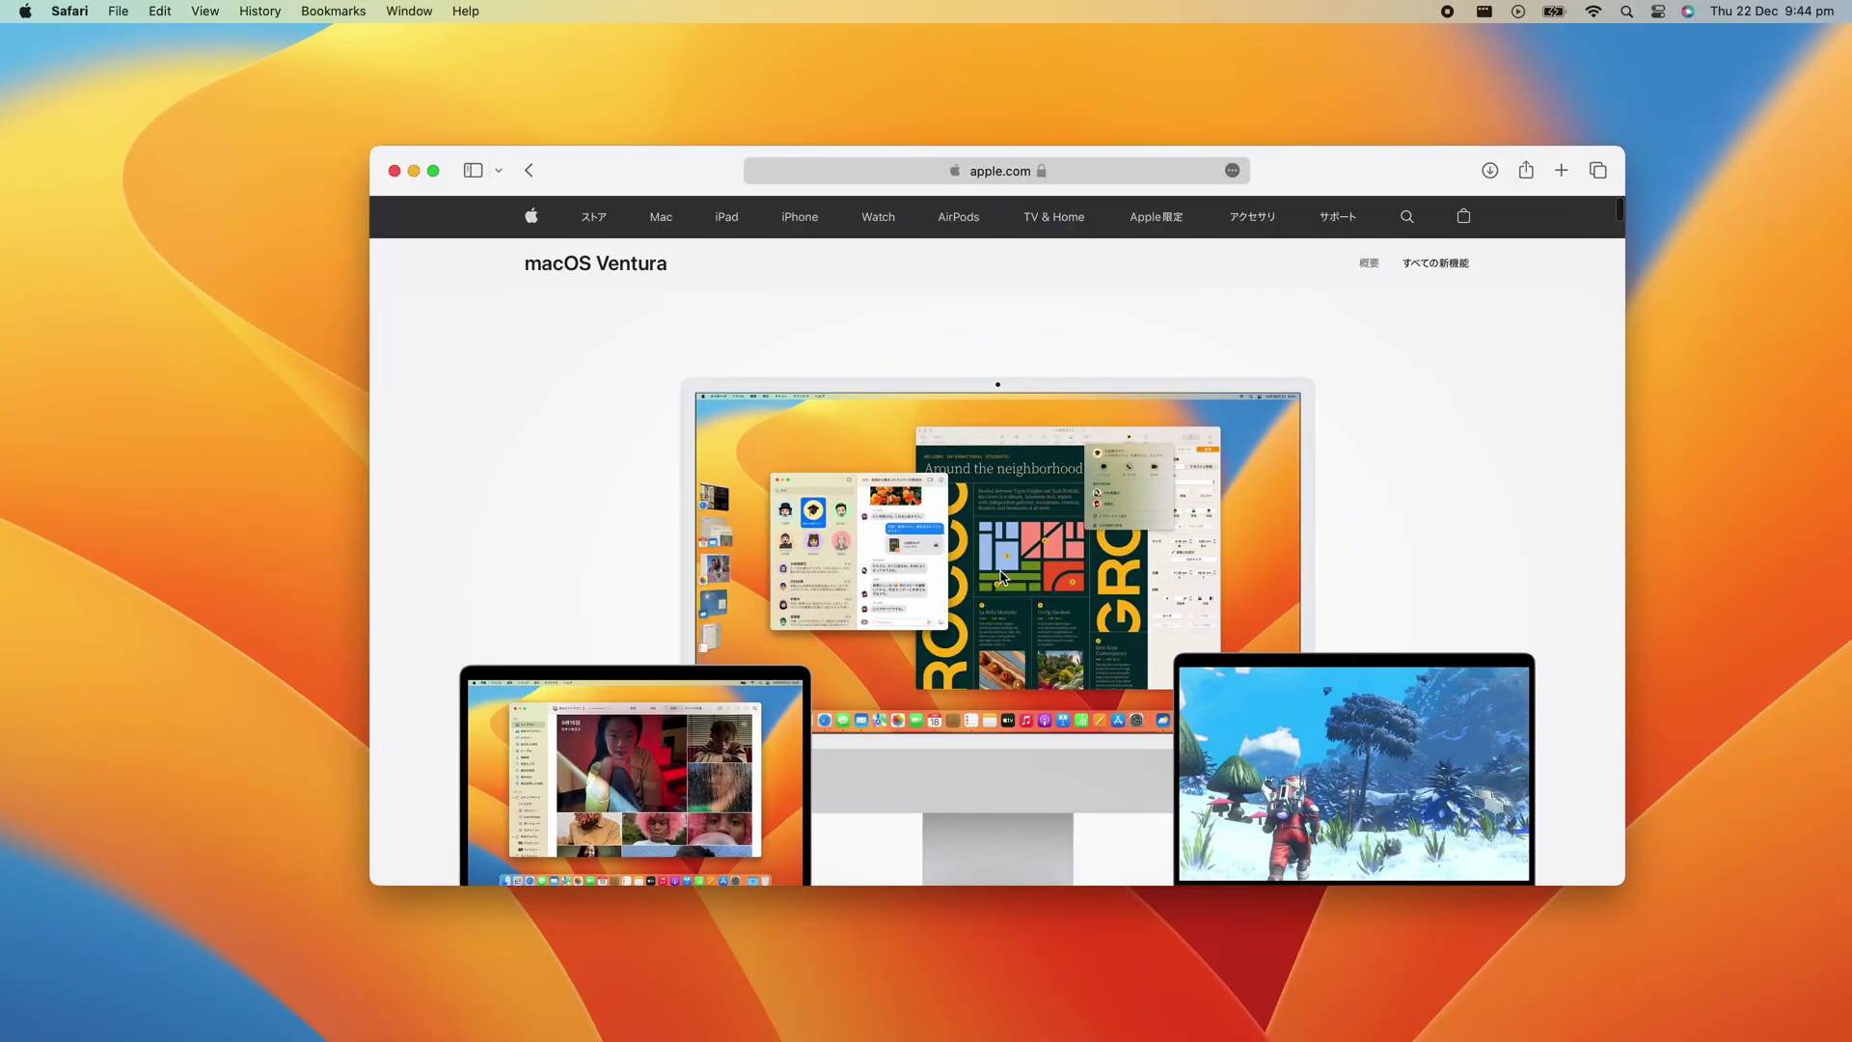
{"action": "scroll", "coordinate": [1001, 577], "scroll_direction": "down", "scroll_amount": 5}
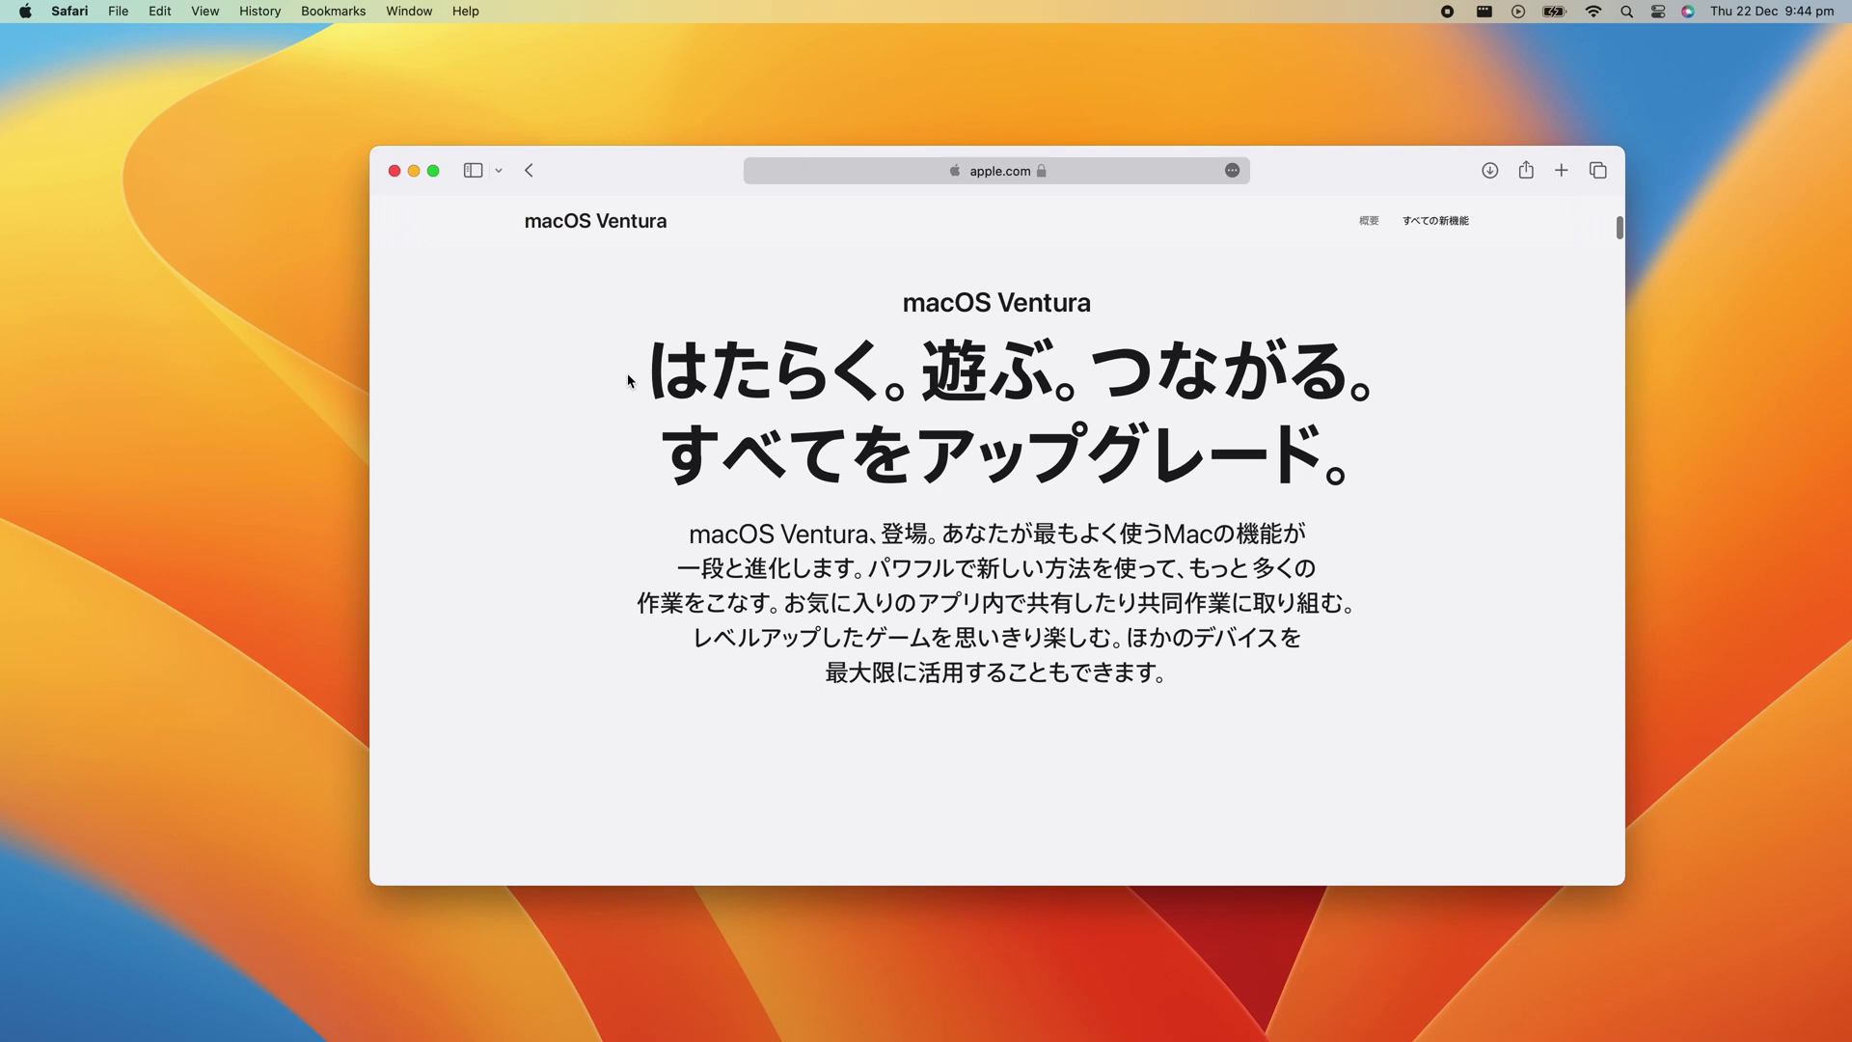
{"action": "left_click_drag", "start_coordinate": [628, 379], "coordinate": [1409, 512]}
{"action": "right_click", "coordinate": [1305, 474]}
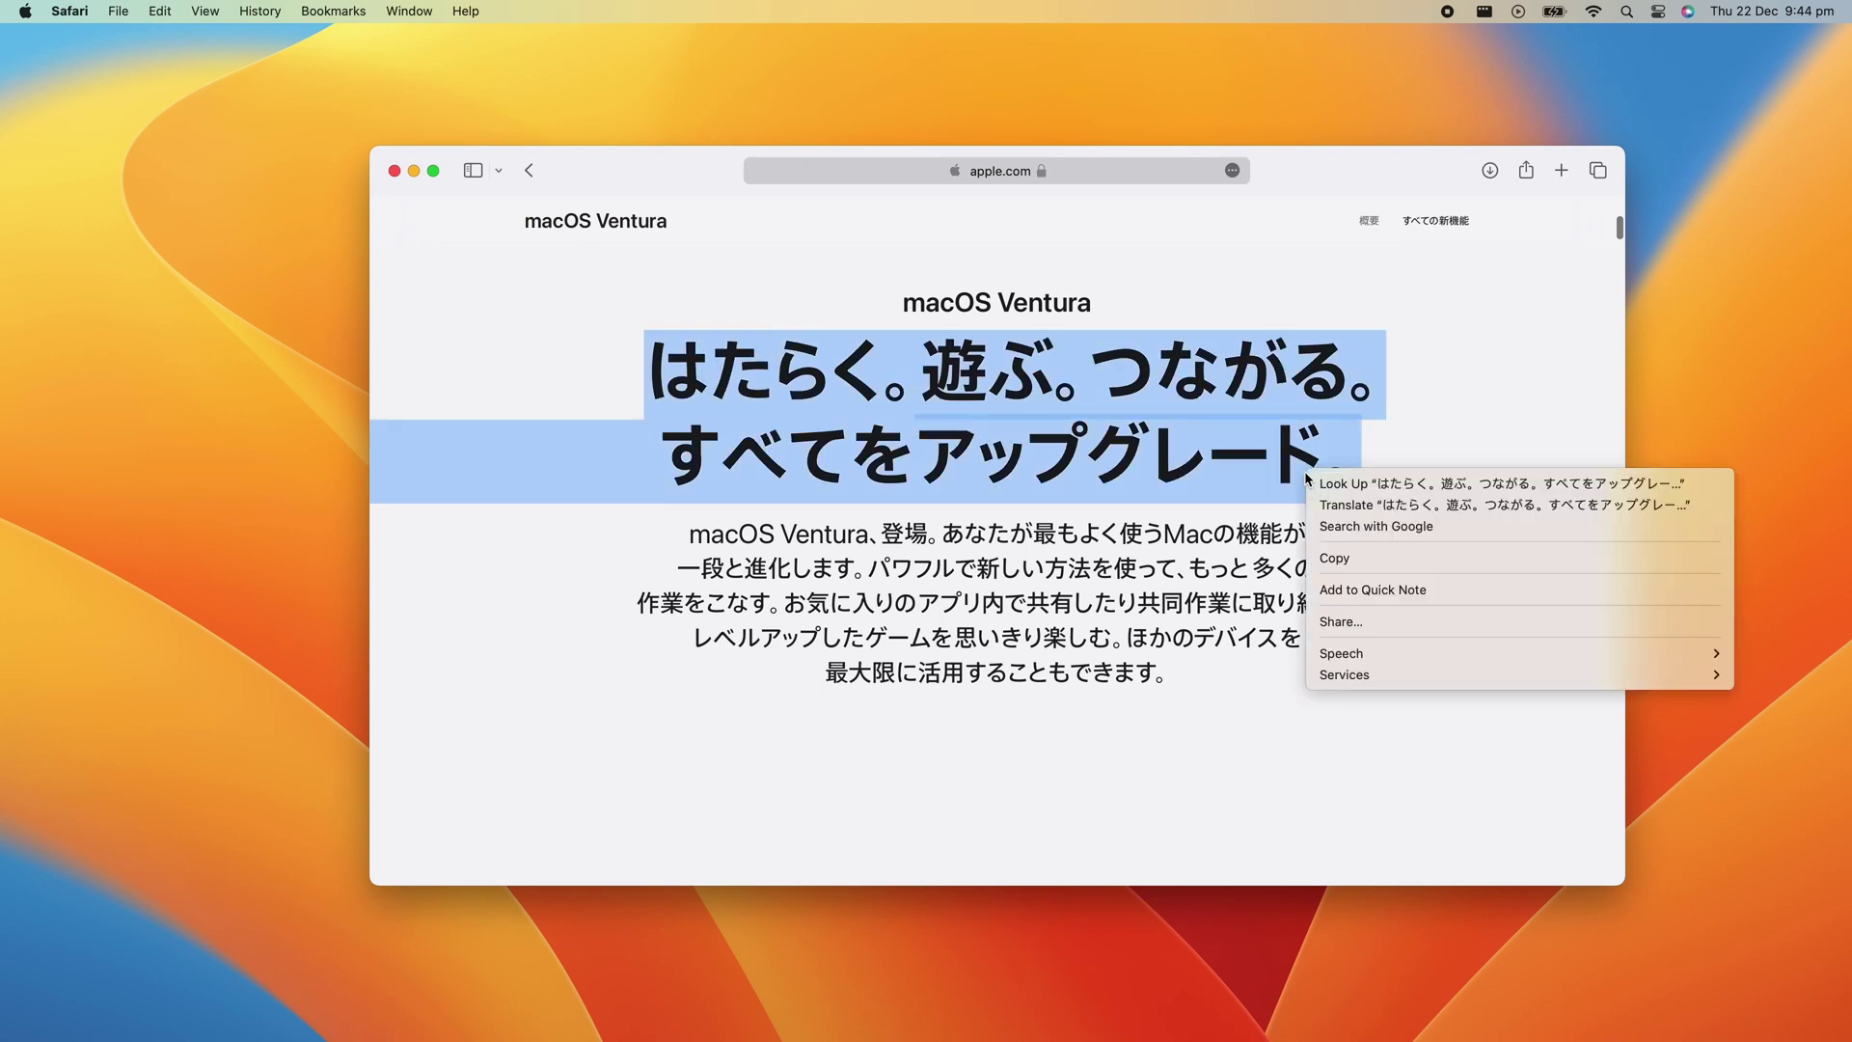
{"action": "left_click", "coordinate": [1411, 503]}
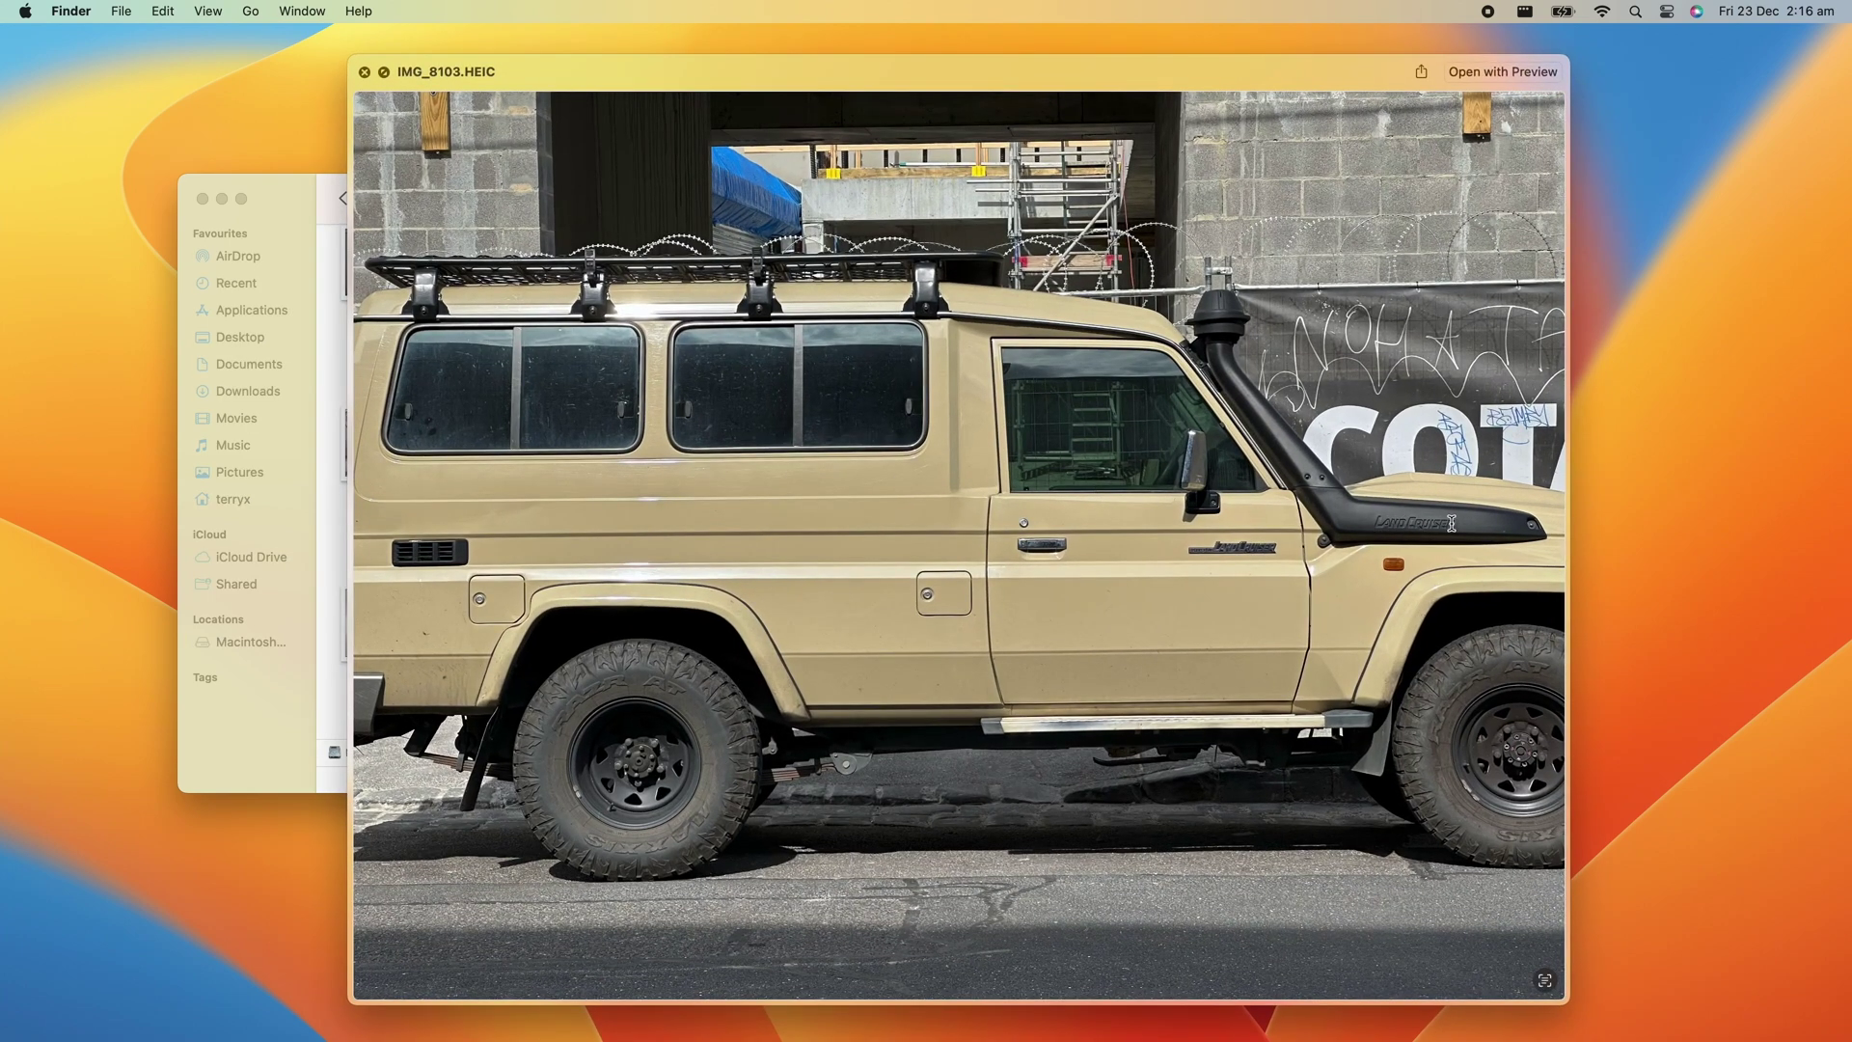
Select the LAND CRUISER photo text, then preview IMG_8124 and inspect its detected 7pm Sunday time.
{"action": "left_click_drag", "start_coordinate": [1451, 523], "coordinate": [1369, 530]}
{"action": "right_click", "coordinate": [1410, 531]}
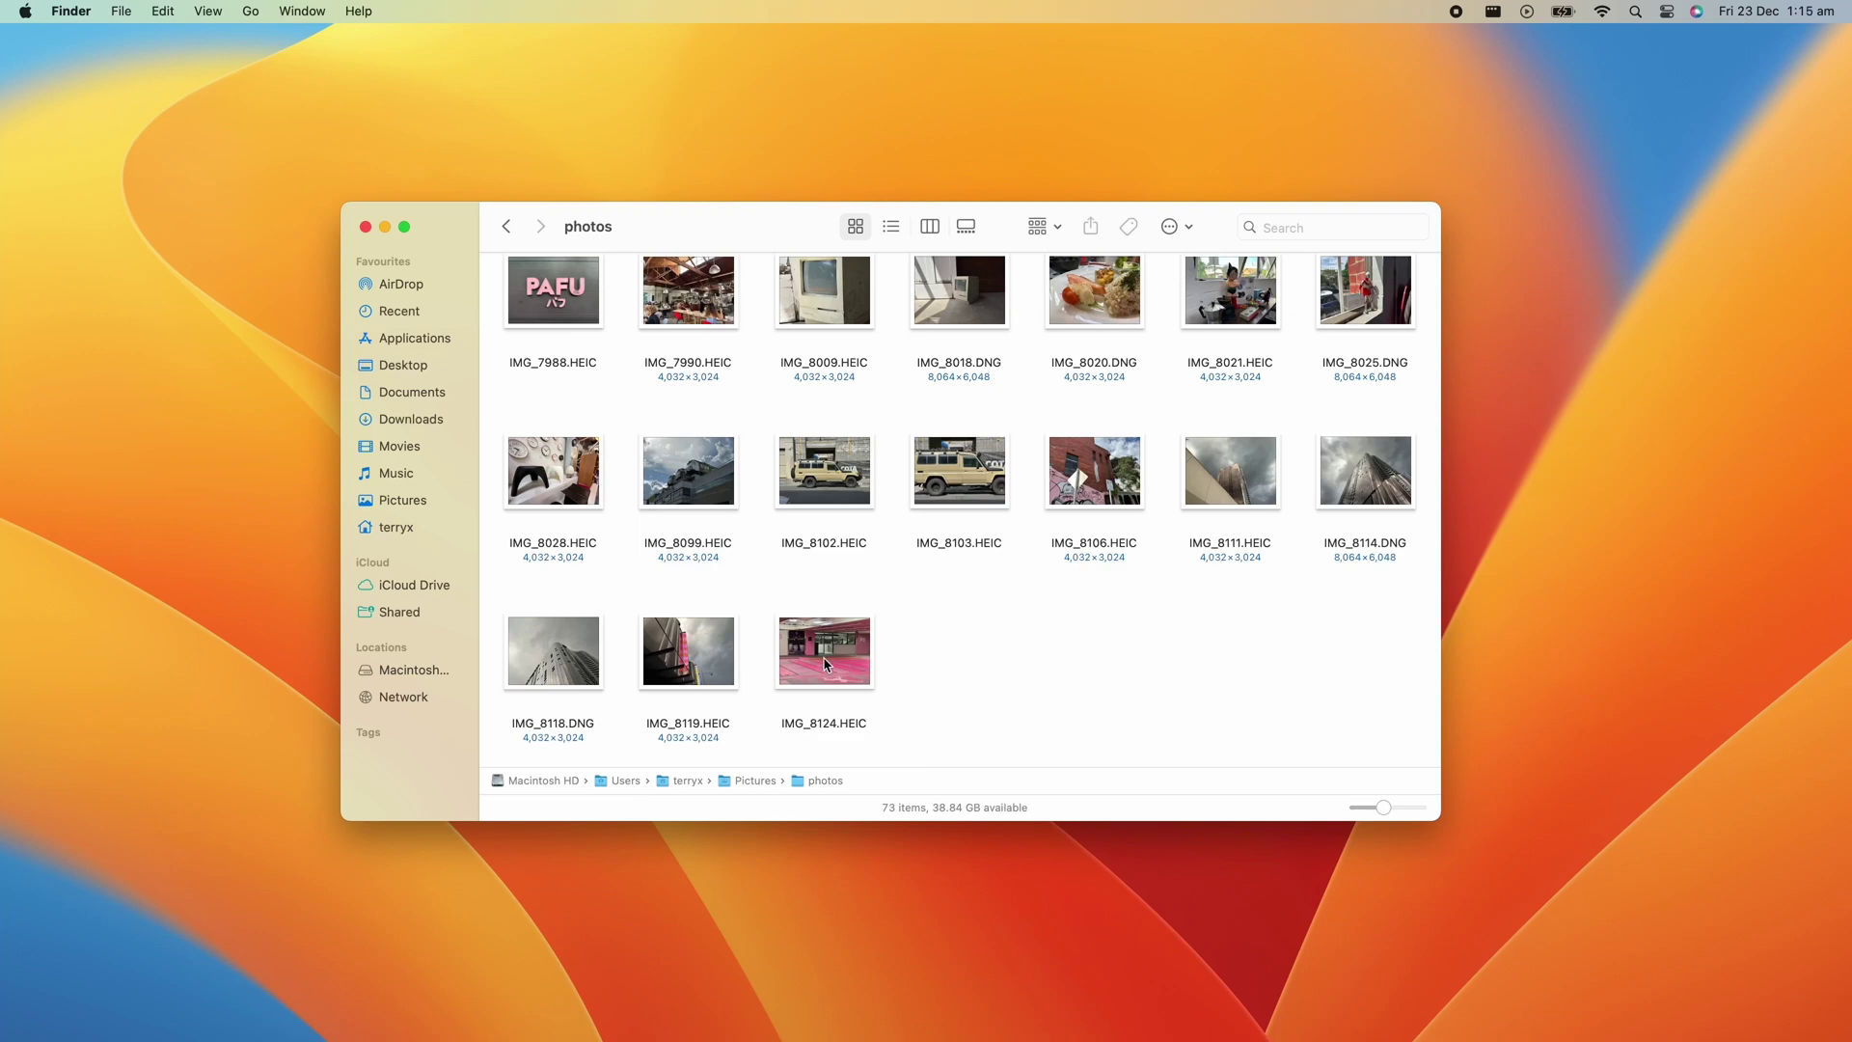
{"action": "left_click", "coordinate": [816, 665]}
{"action": "key", "text": "space"}
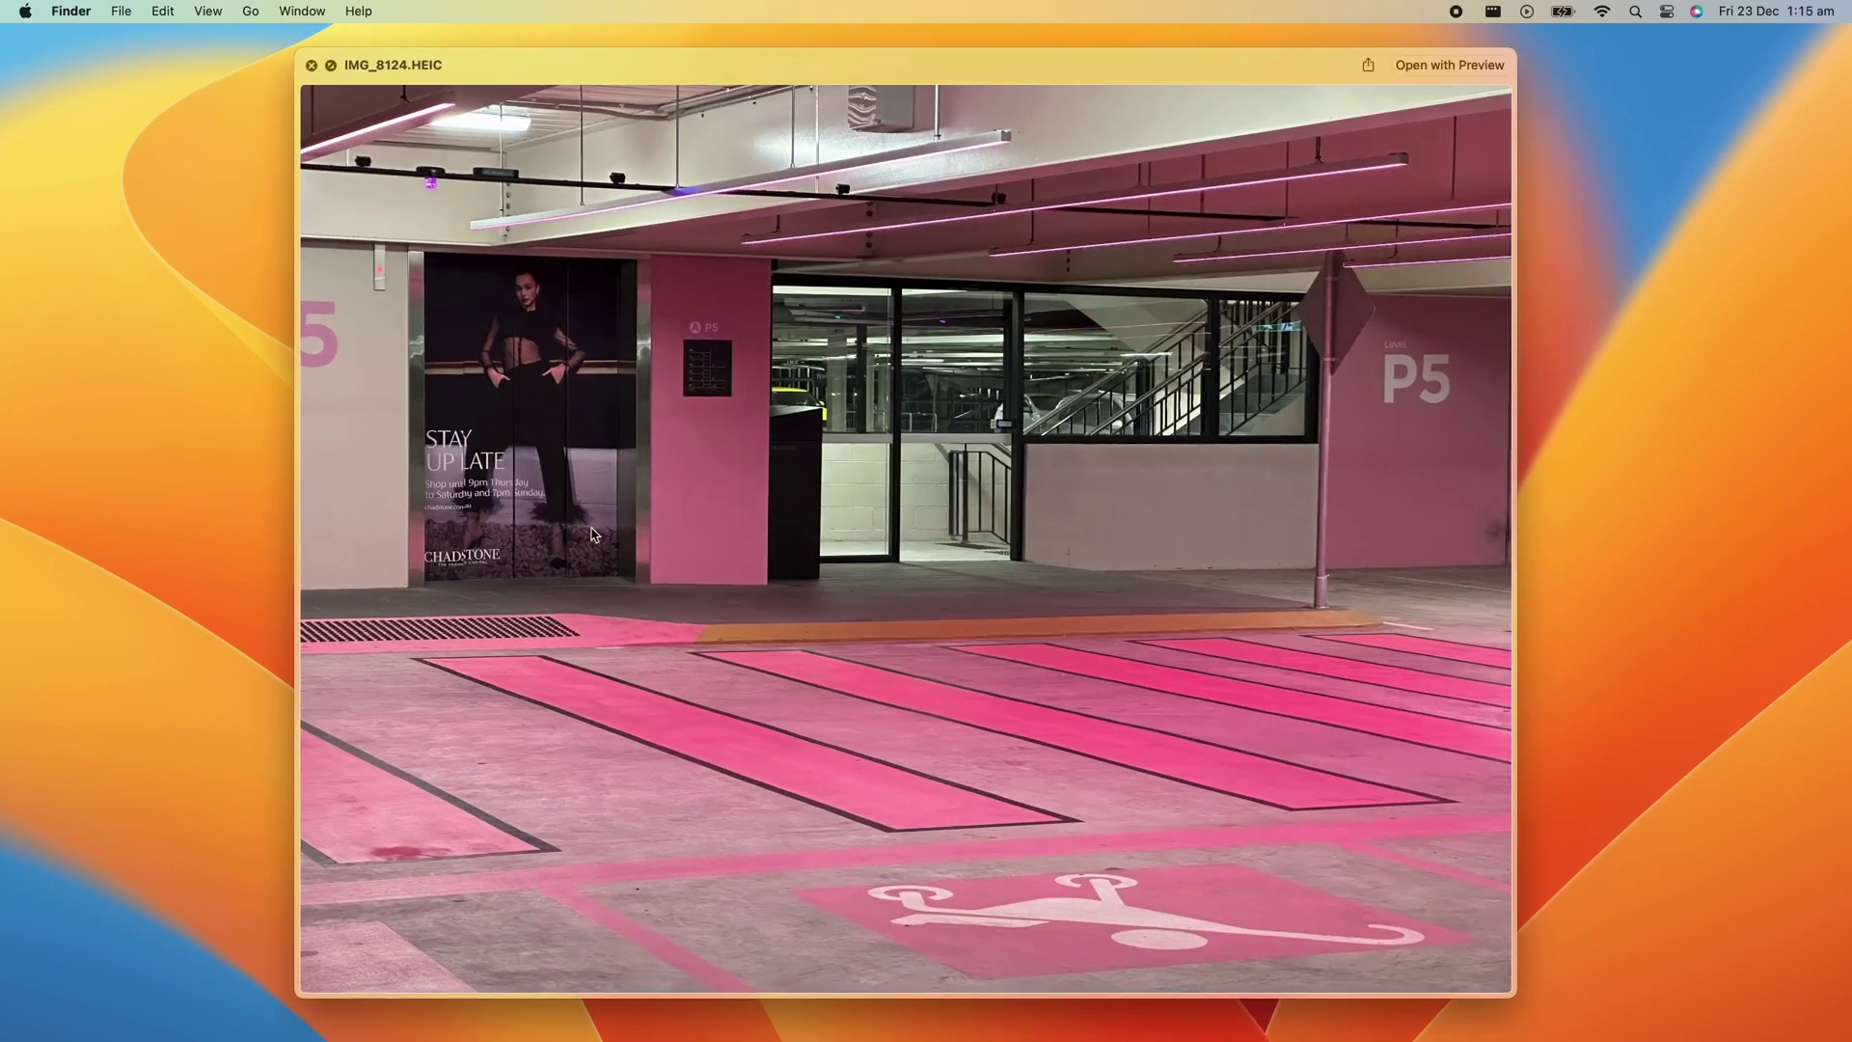
{"action": "left_click", "coordinate": [553, 497]}
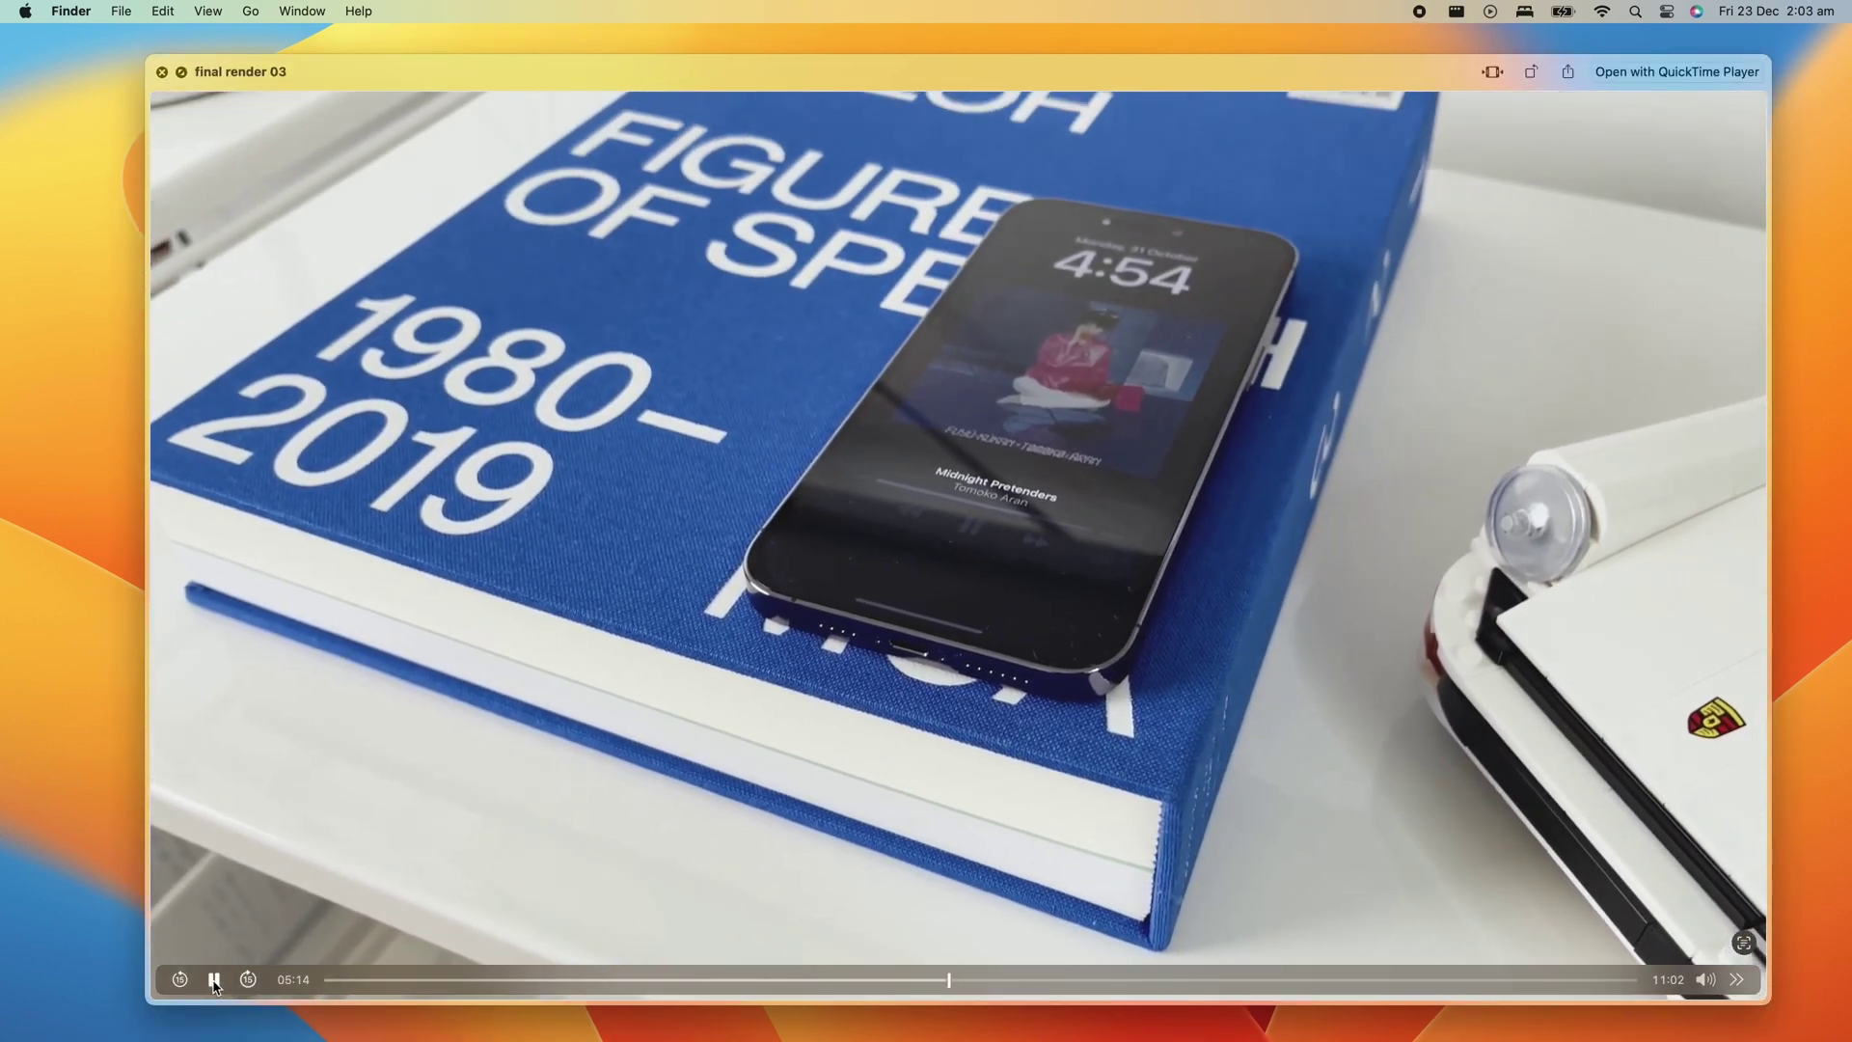
Pause the video on the phone frame and look up the singer's name shown there.
{"action": "left_click", "coordinate": [214, 979]}
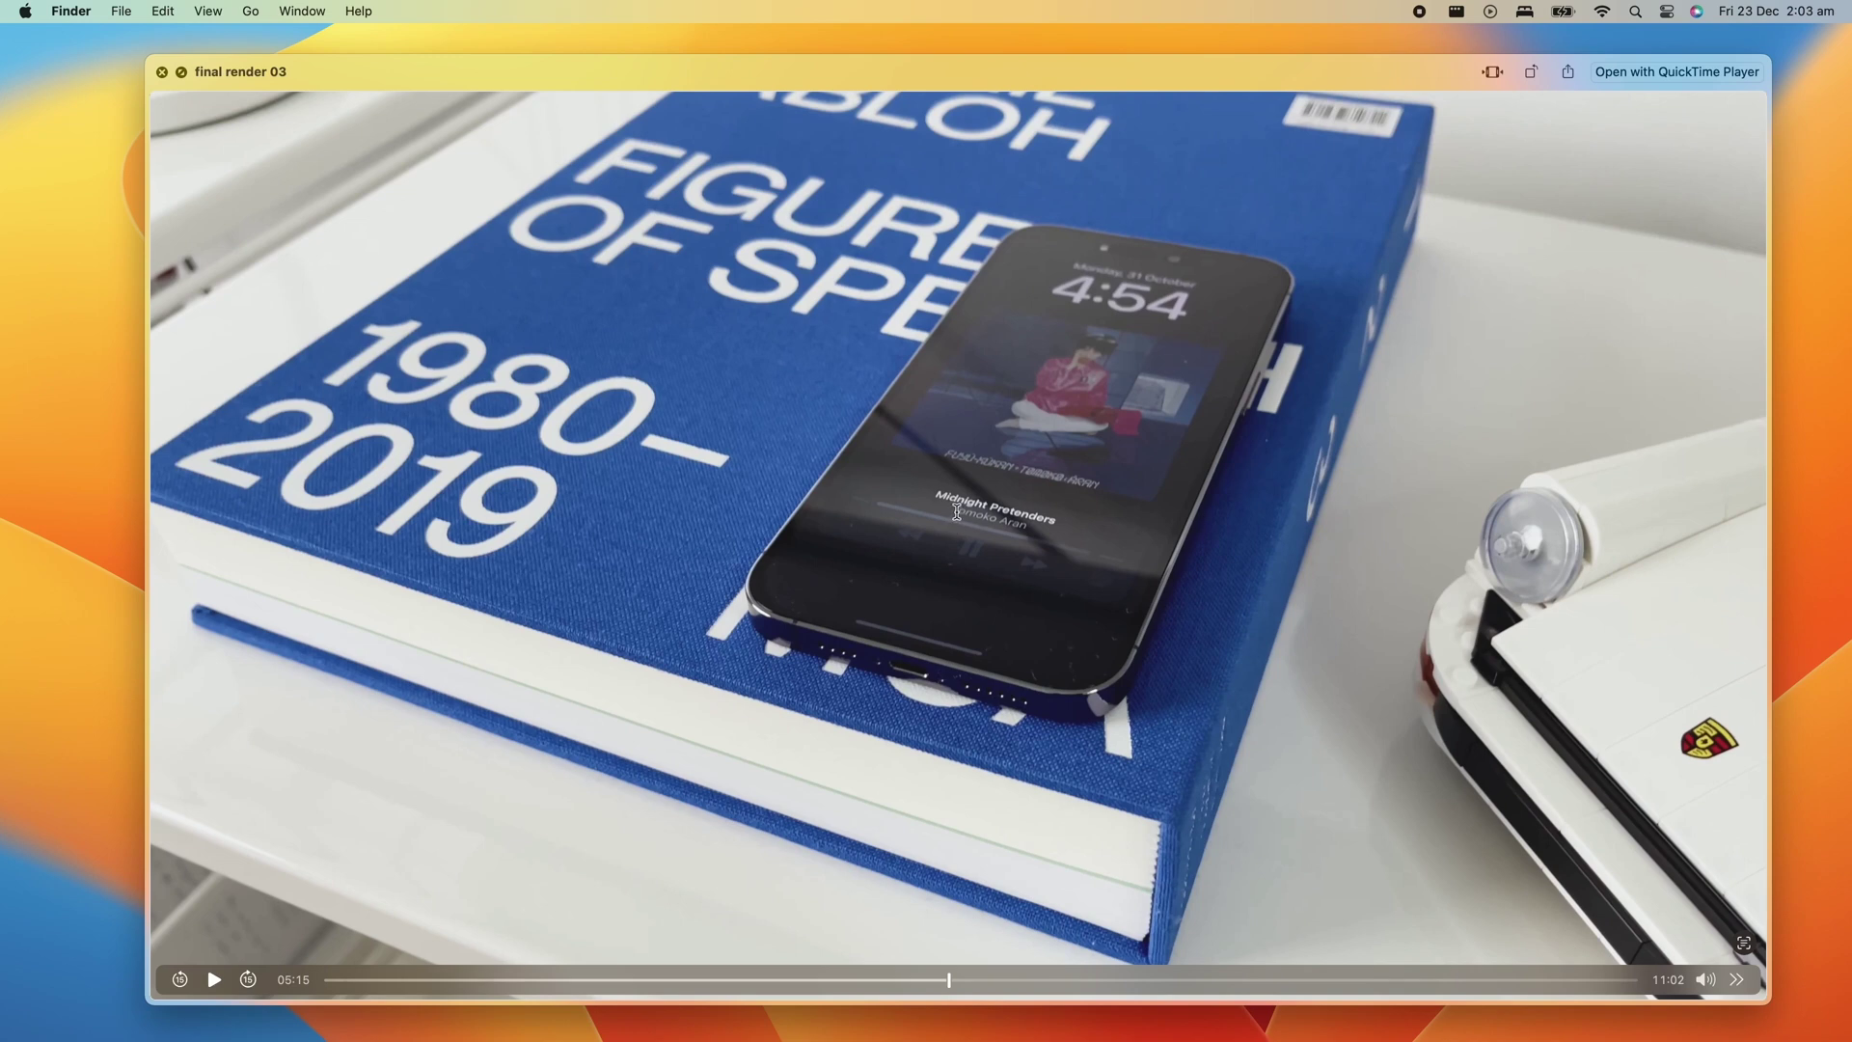
{"action": "left_click_drag", "start_coordinate": [957, 512], "coordinate": [1024, 528]}
{"action": "right_click", "coordinate": [1015, 528]}
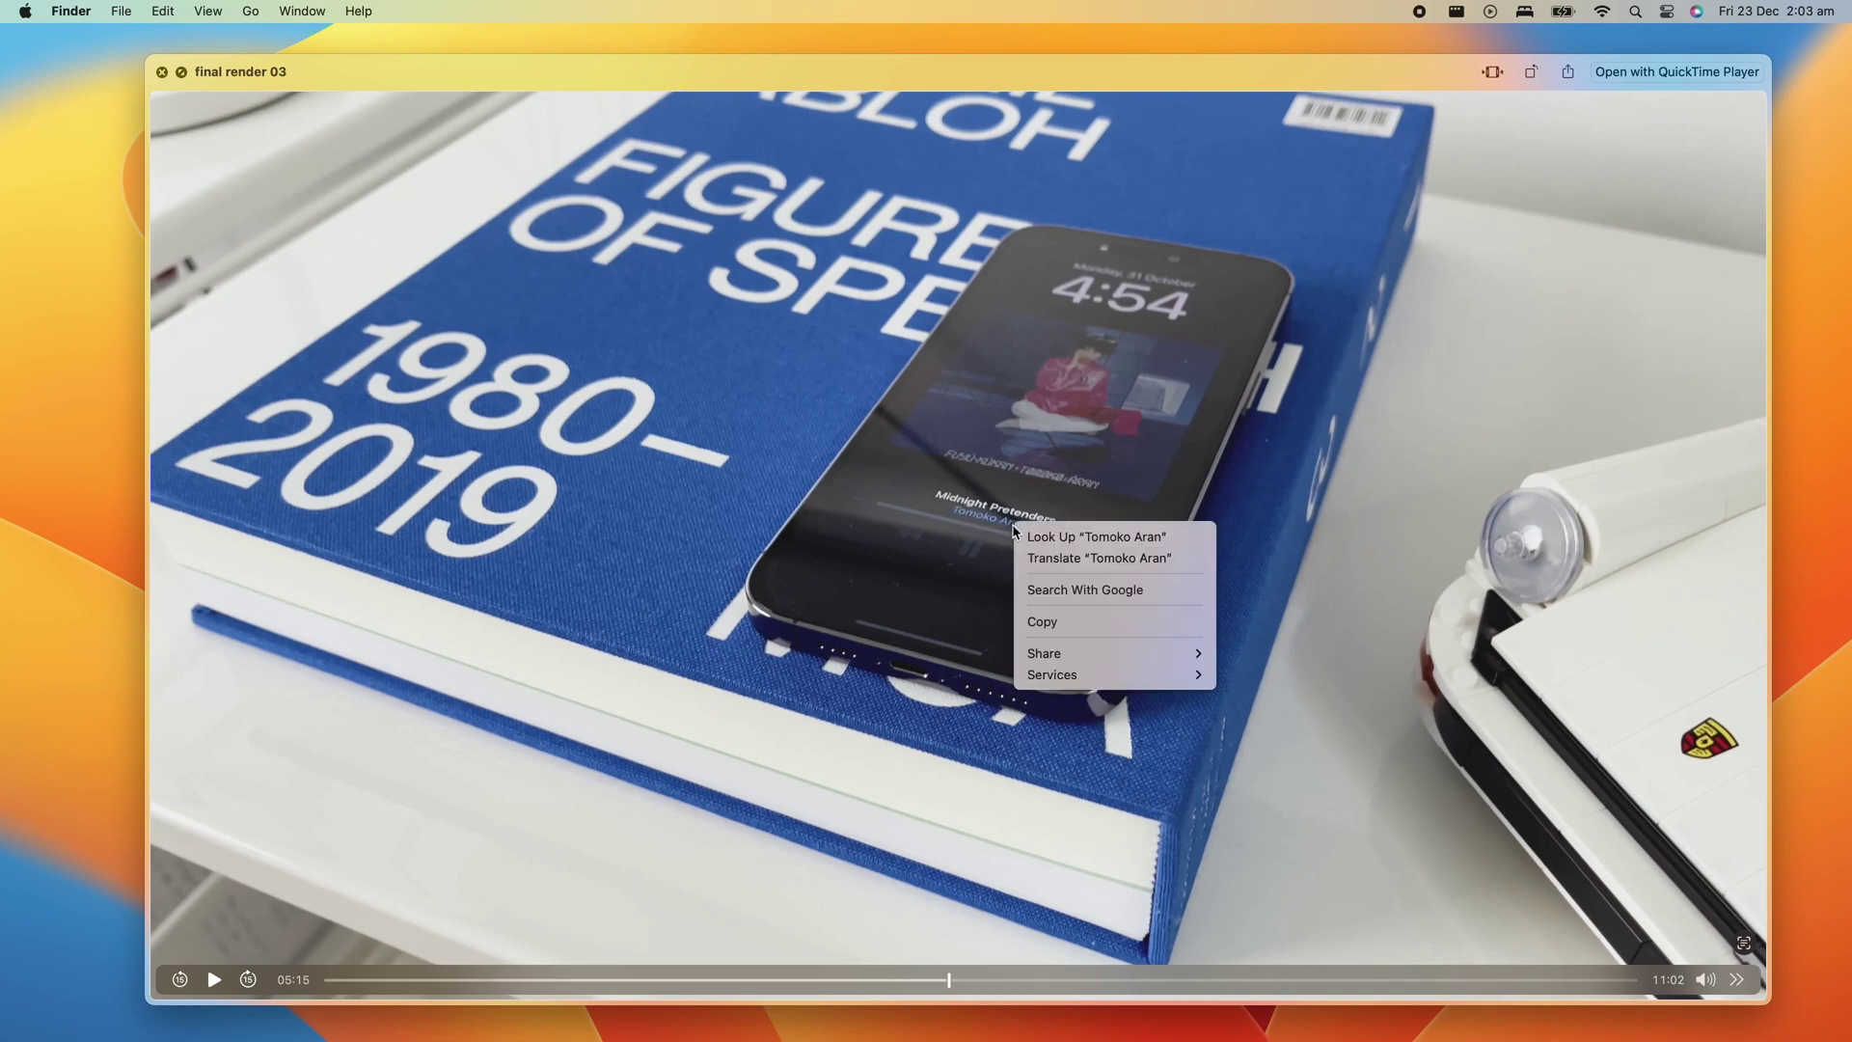
{"action": "left_click", "coordinate": [1032, 538]}
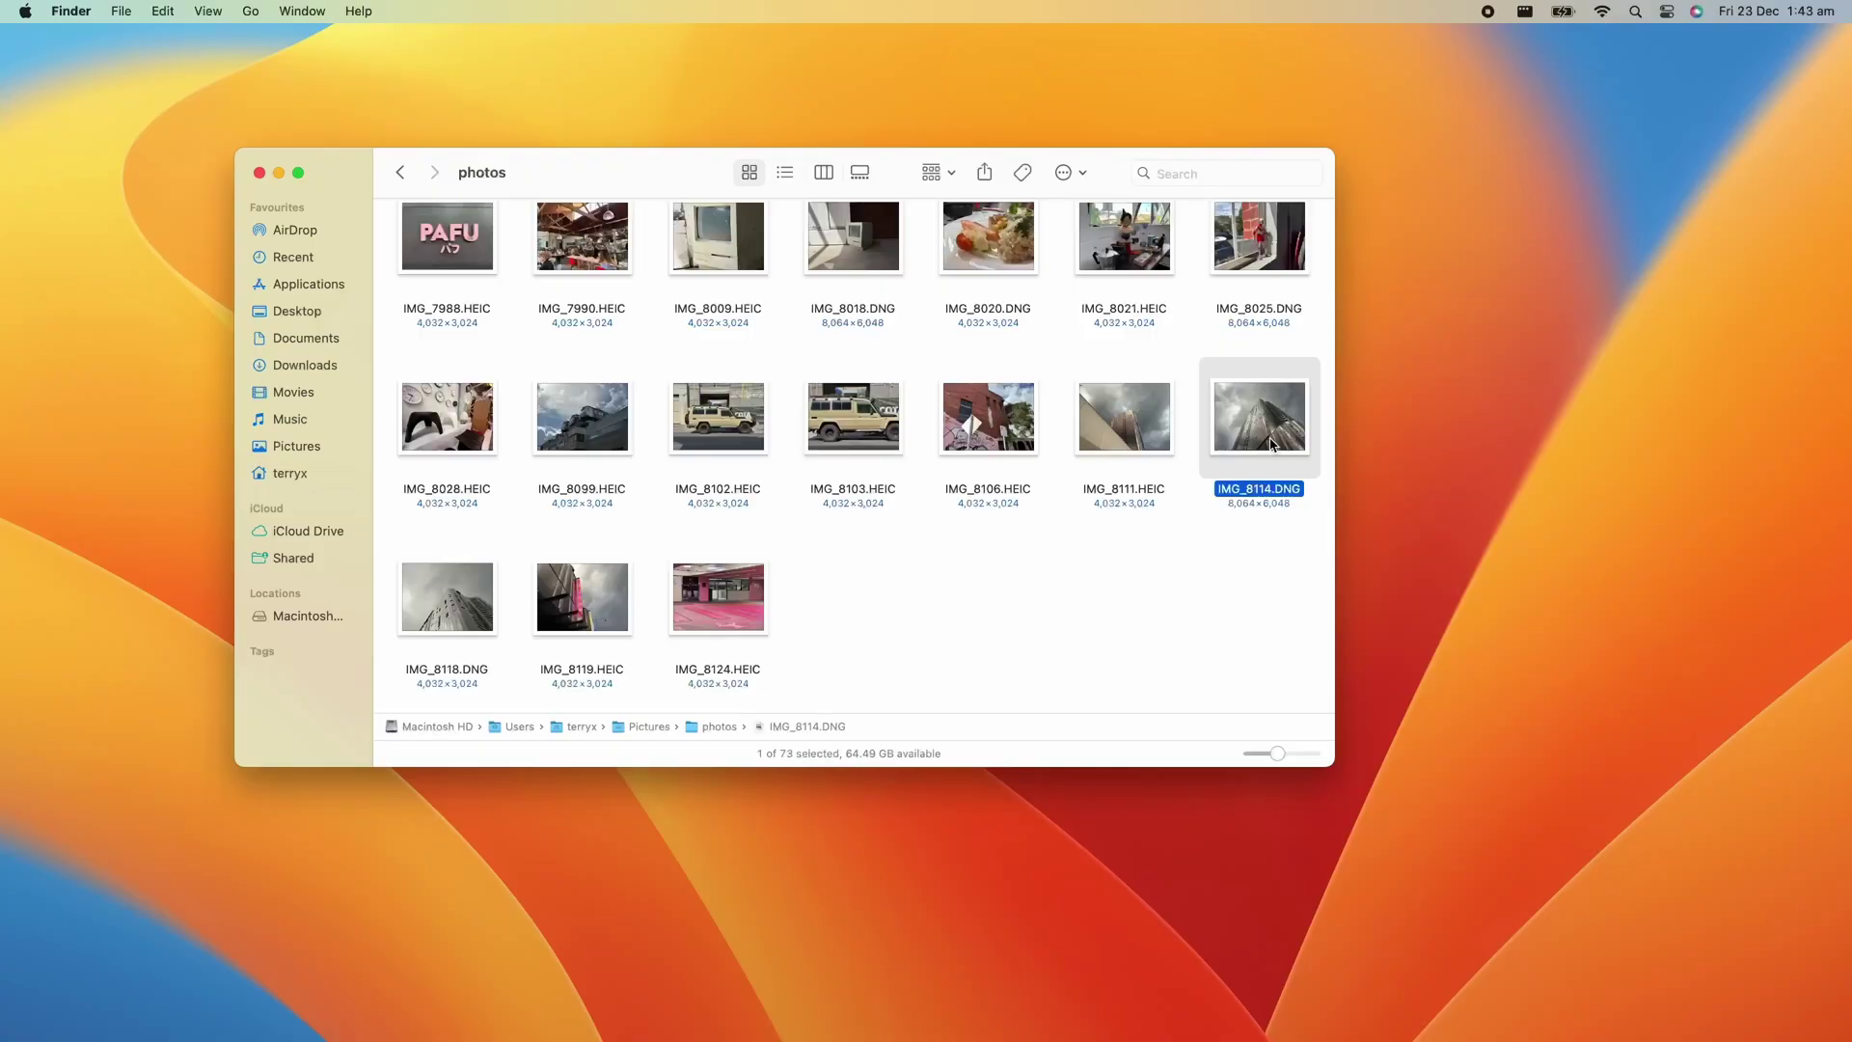
Preview the tower photo IMG_8114.DNG in Quick Look.
{"action": "key", "text": "space"}
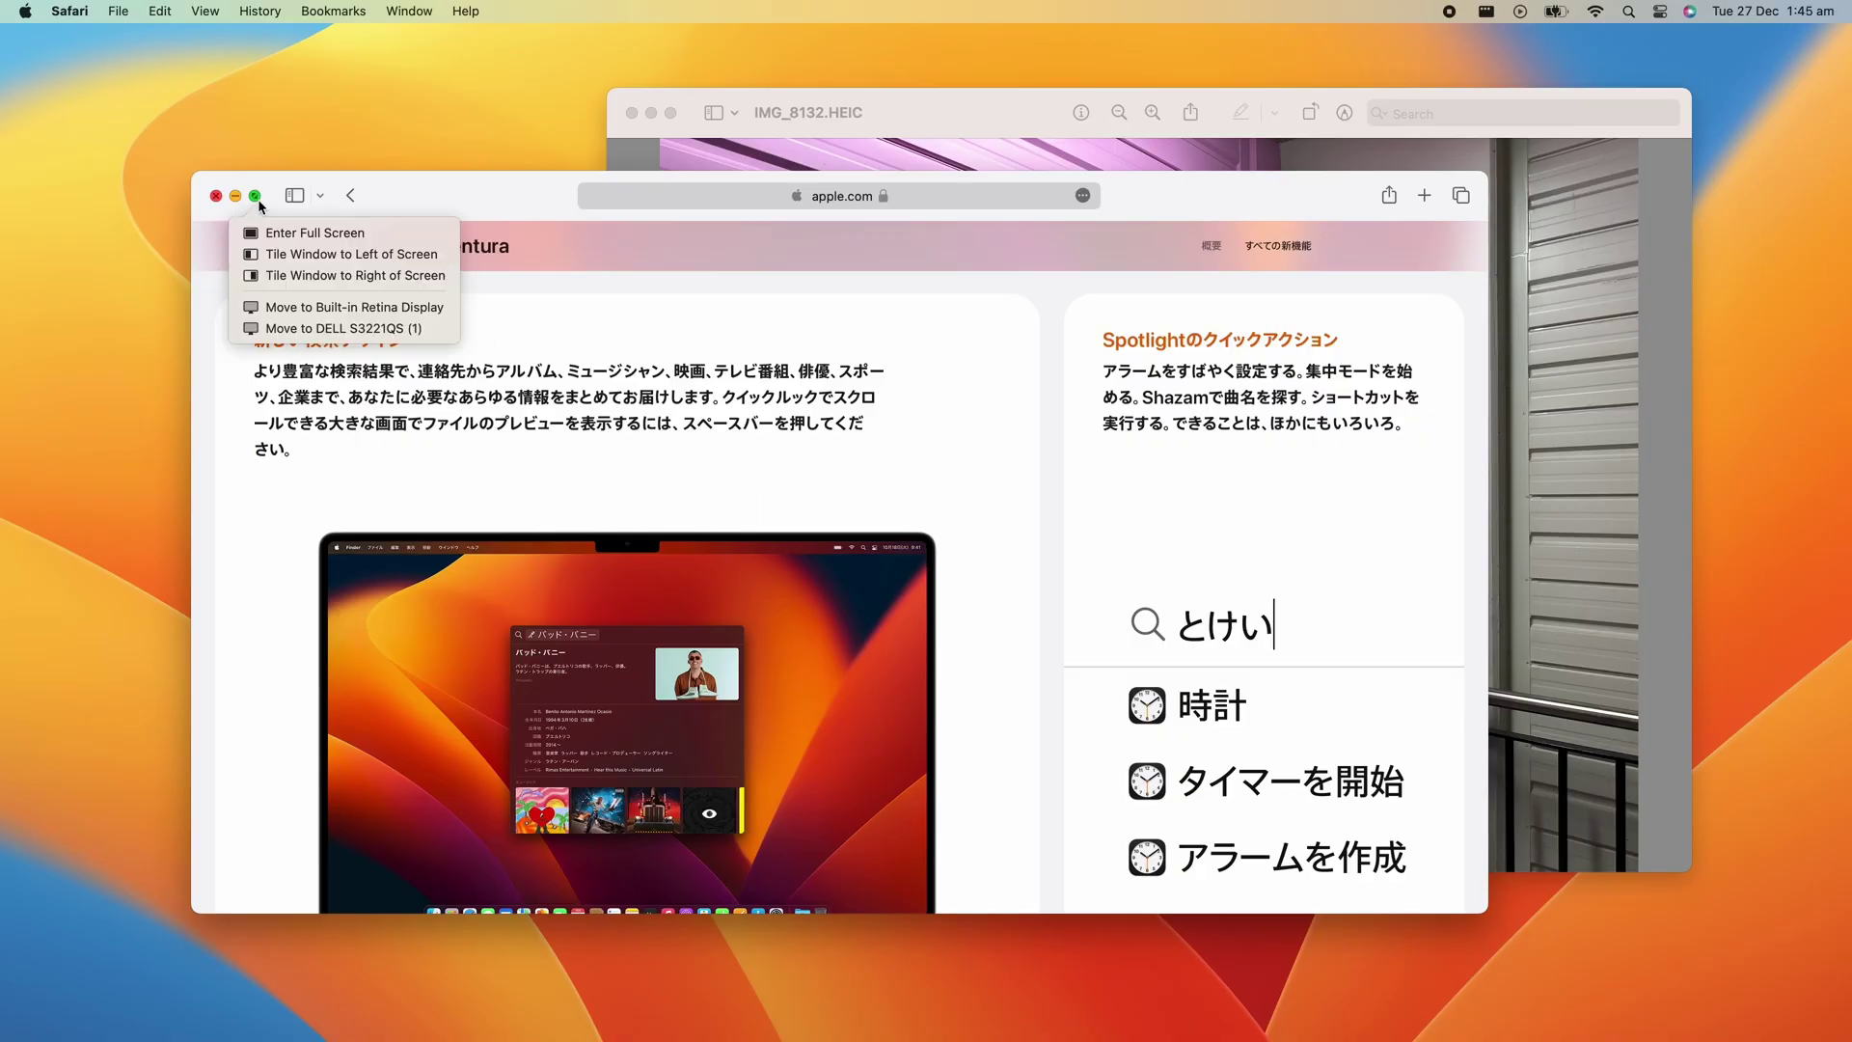
Tile the browser window left and record Ctrl+Shift+T as the Almost Maximize shortcut.
{"action": "left_click", "coordinate": [265, 255]}
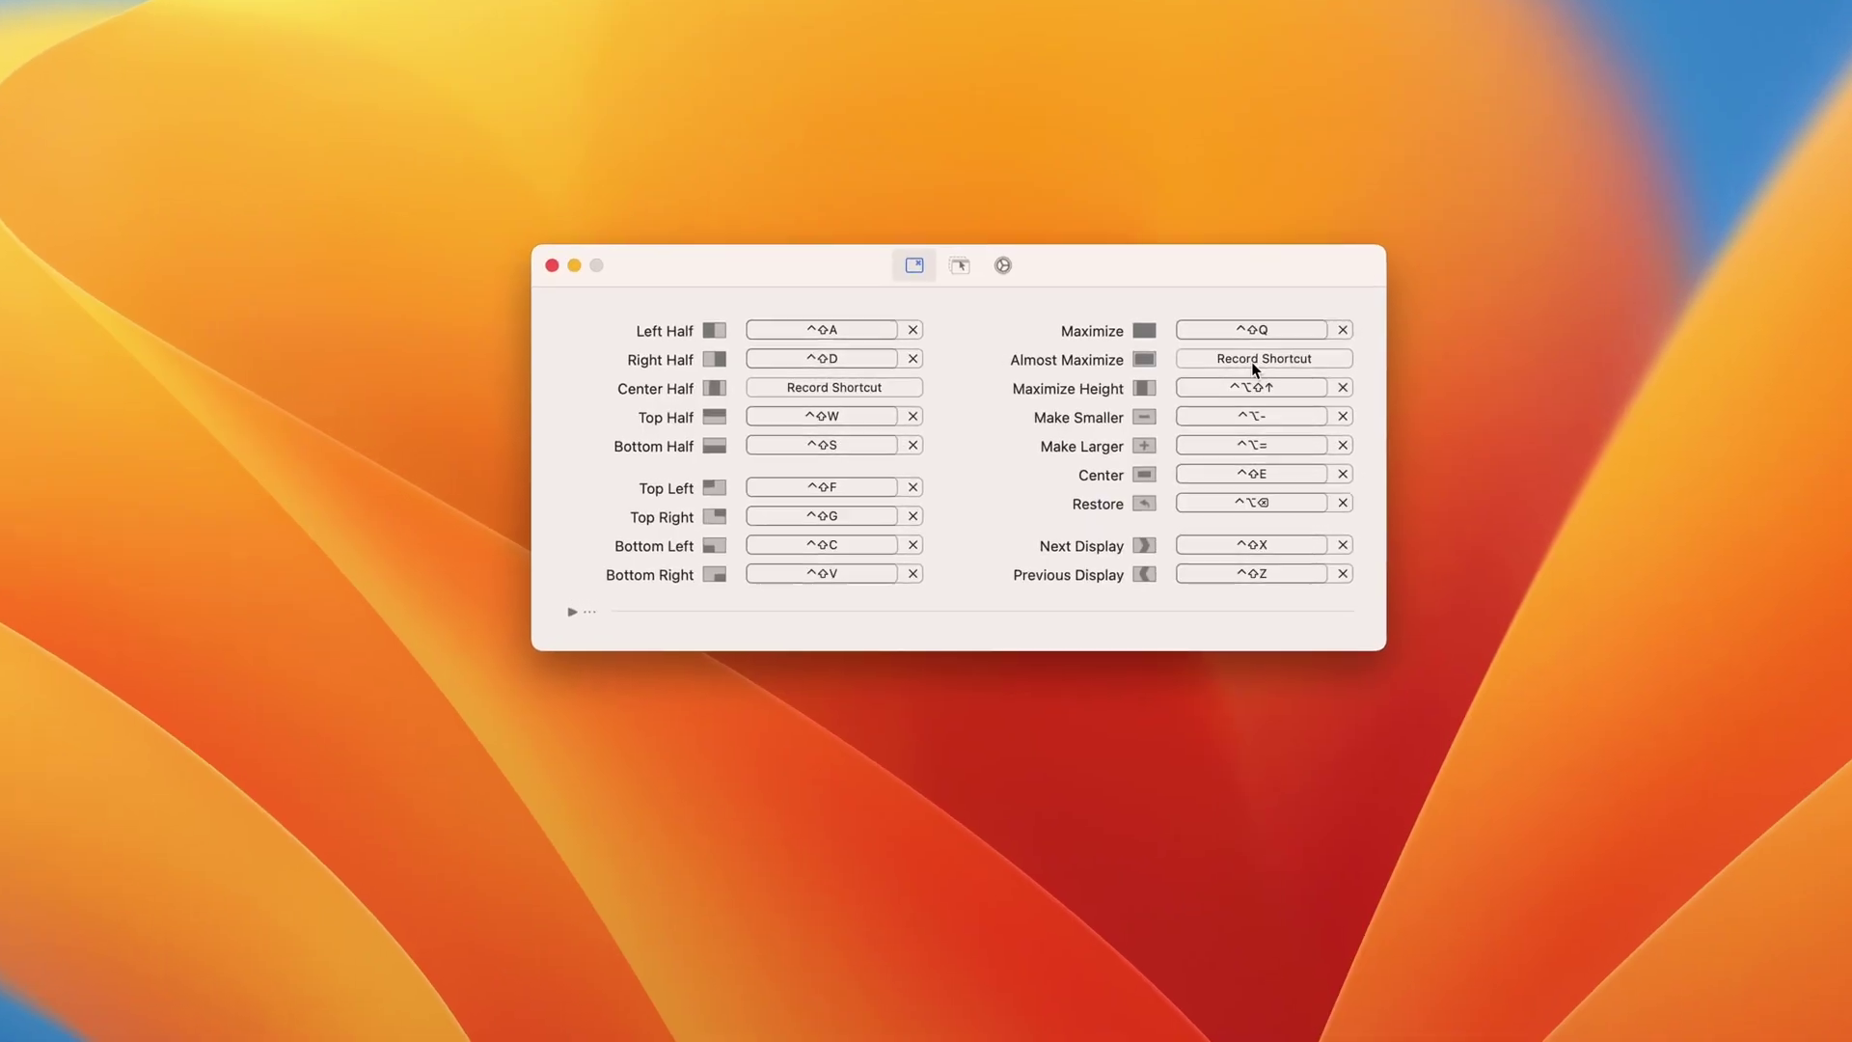
{"action": "left_click", "coordinate": [1254, 360]}
{"action": "key", "text": "ctrl+shift"}
{"action": "key", "text": "ctrl+shift+t"}
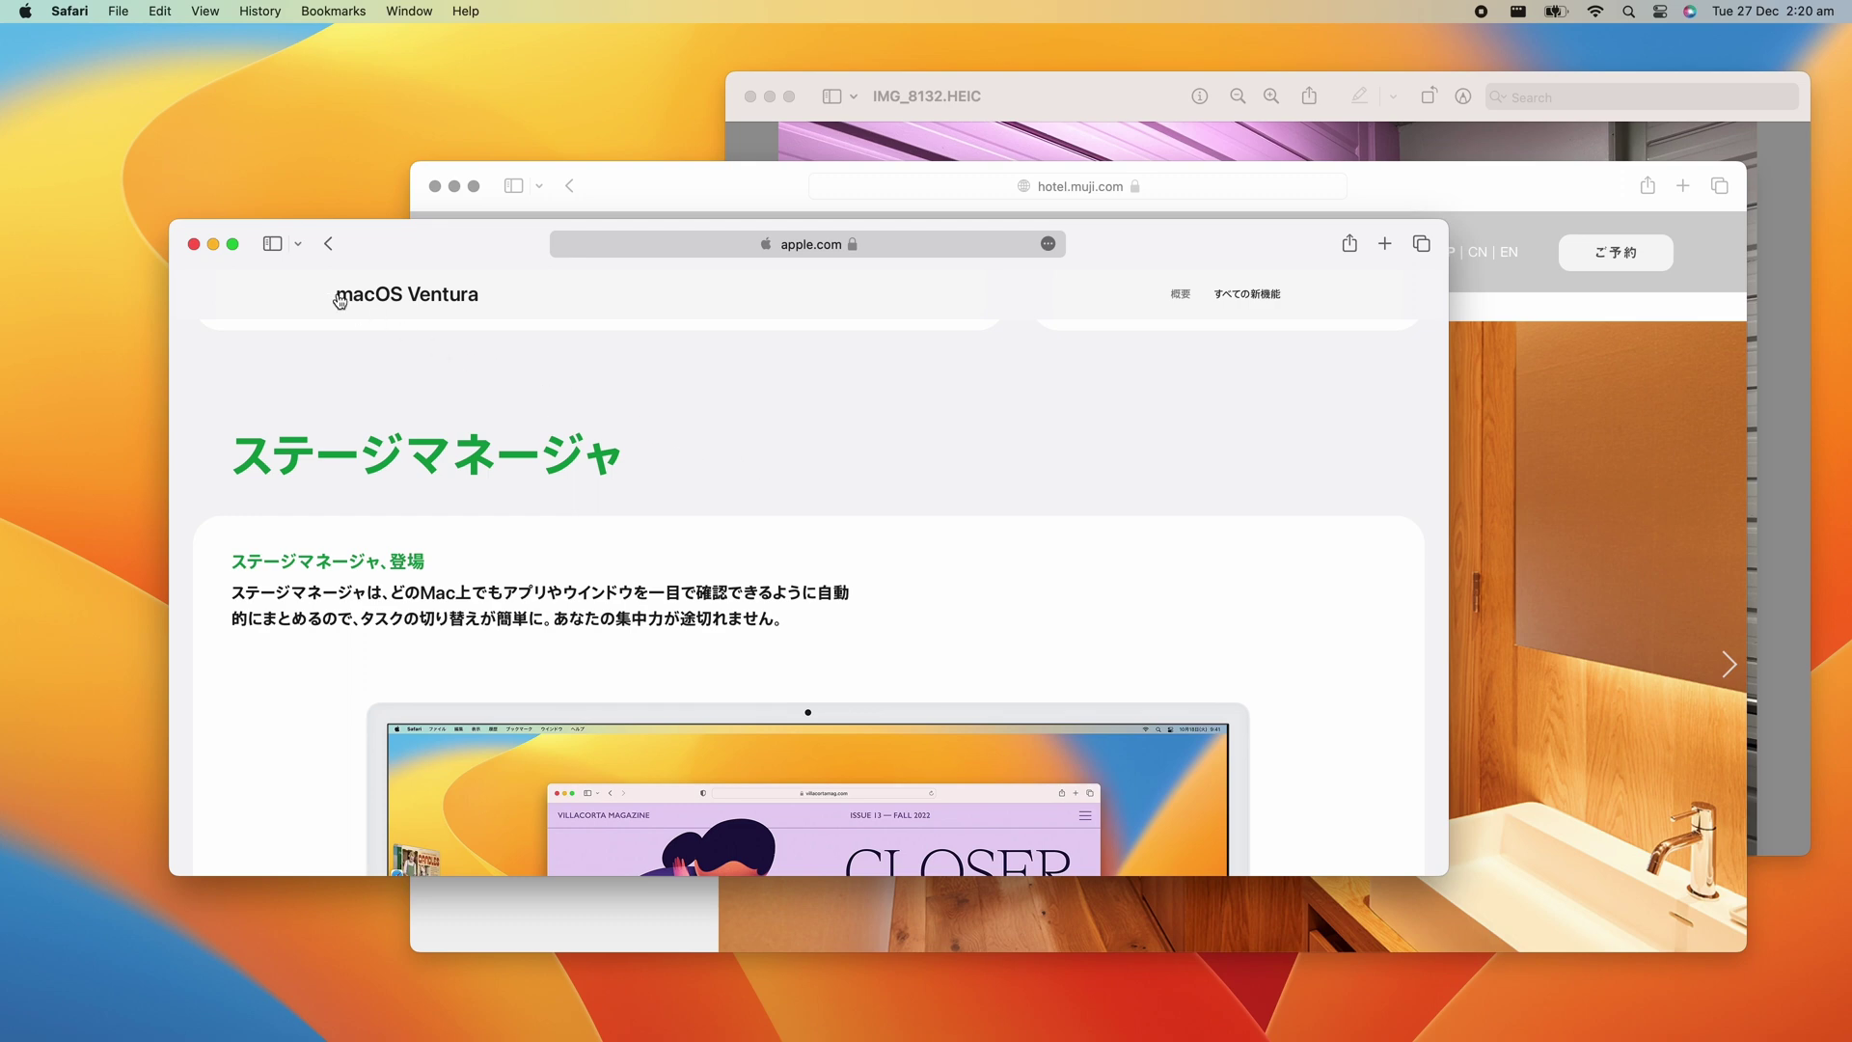
Tile the apple.com window to the left half with the MUJI Hotel page on the right.
{"action": "mouse_move", "coordinate": [236, 251]}
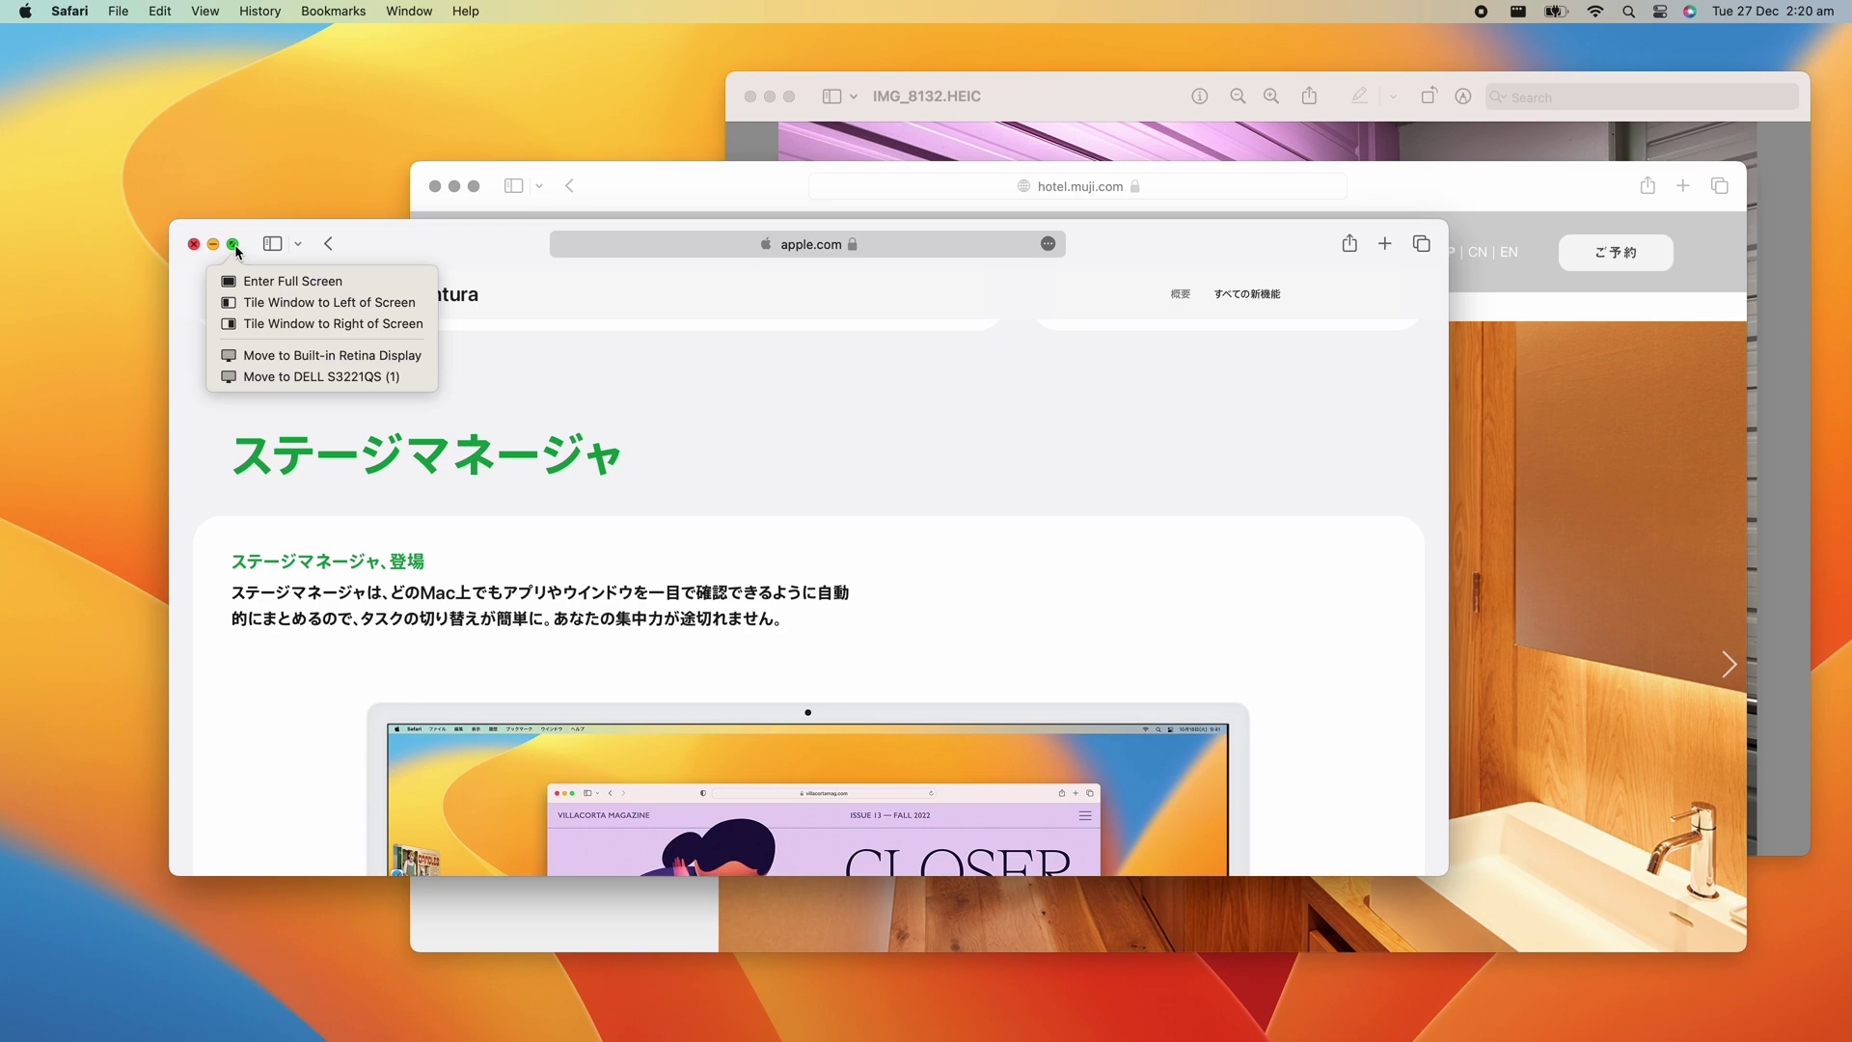
{"action": "left_click", "coordinate": [262, 302]}
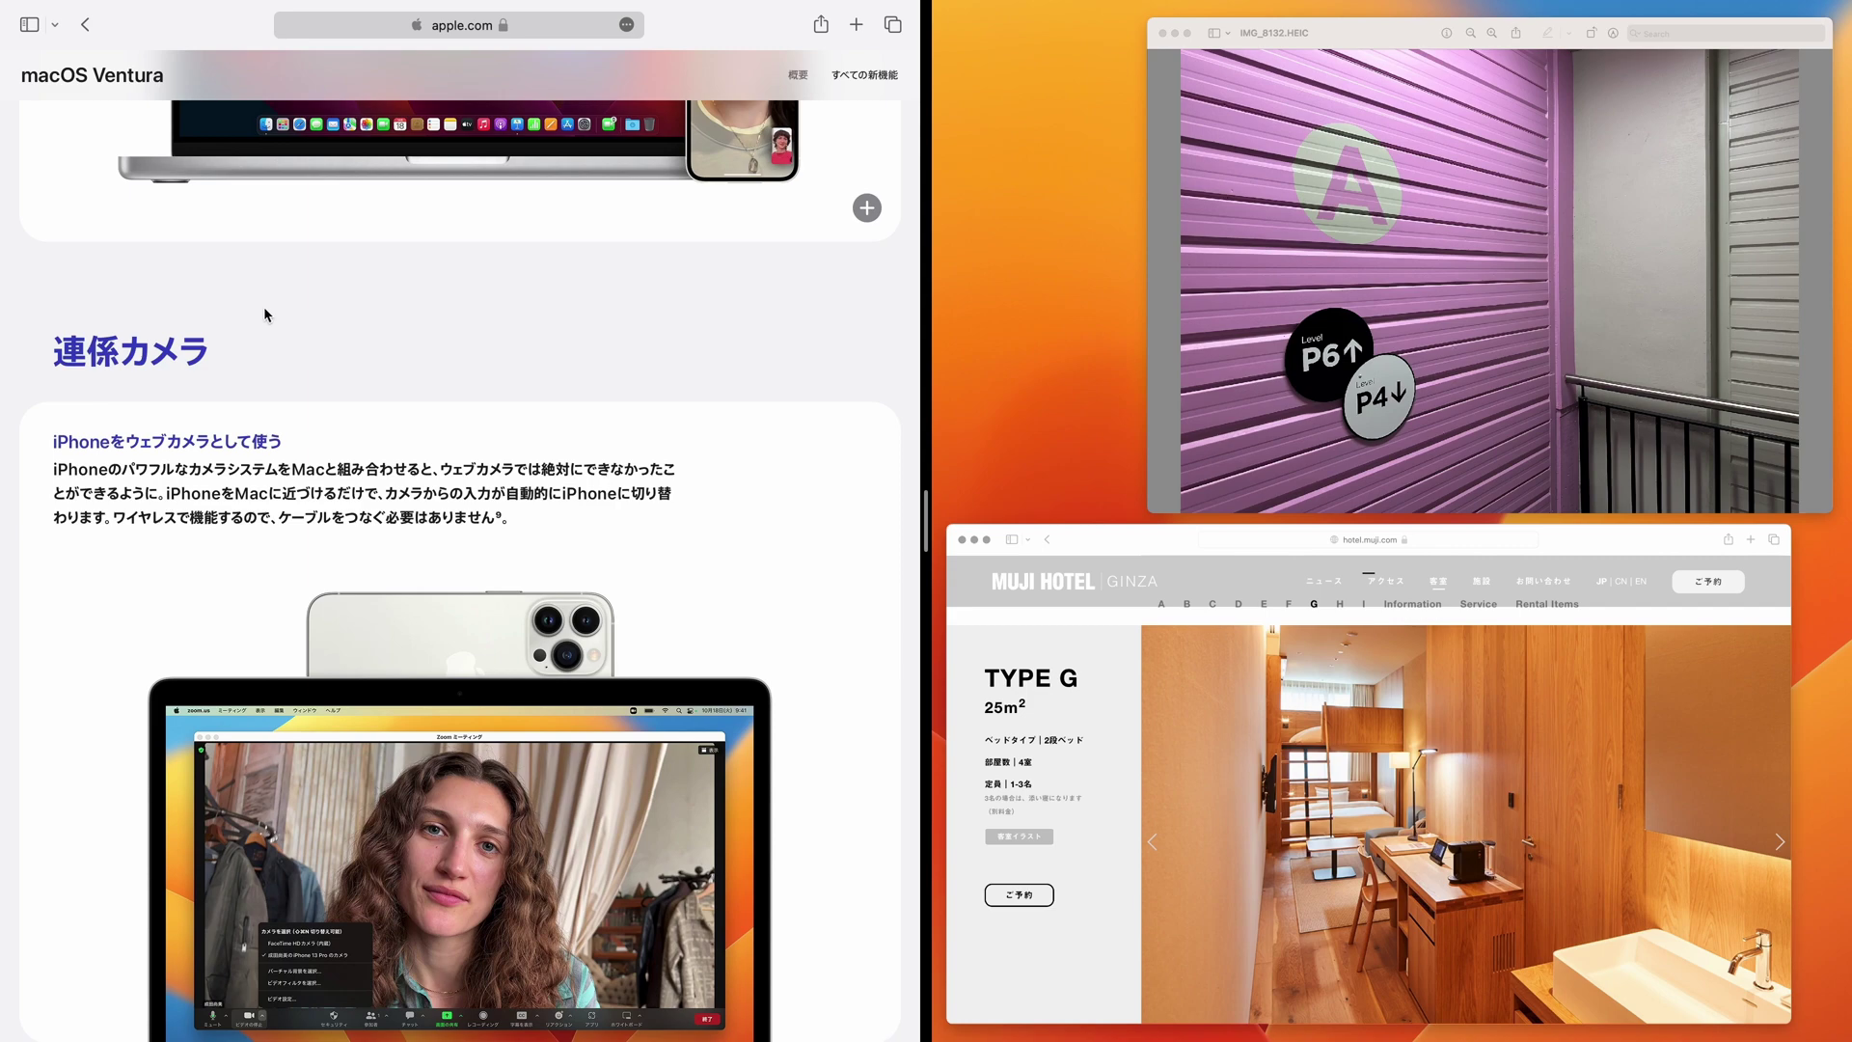
{"action": "left_click", "coordinate": [1288, 751]}
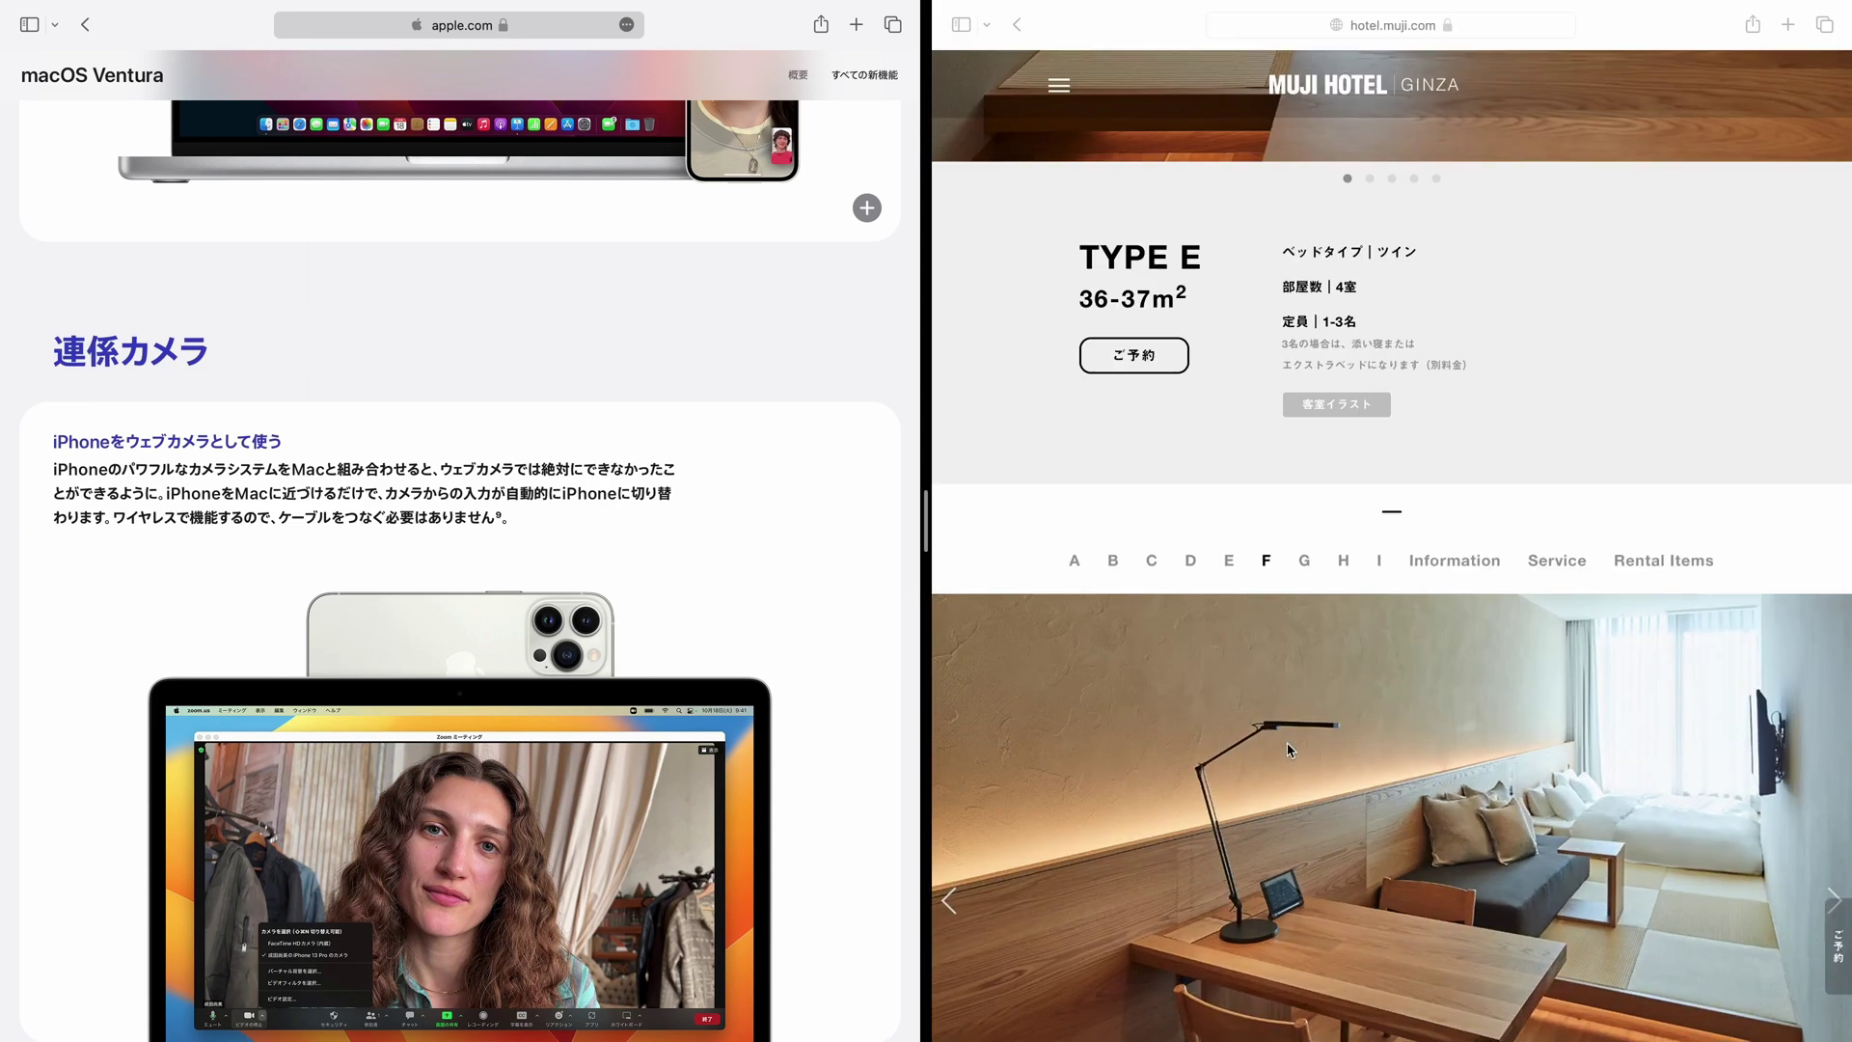
{"action": "key", "text": "super+Tab"}
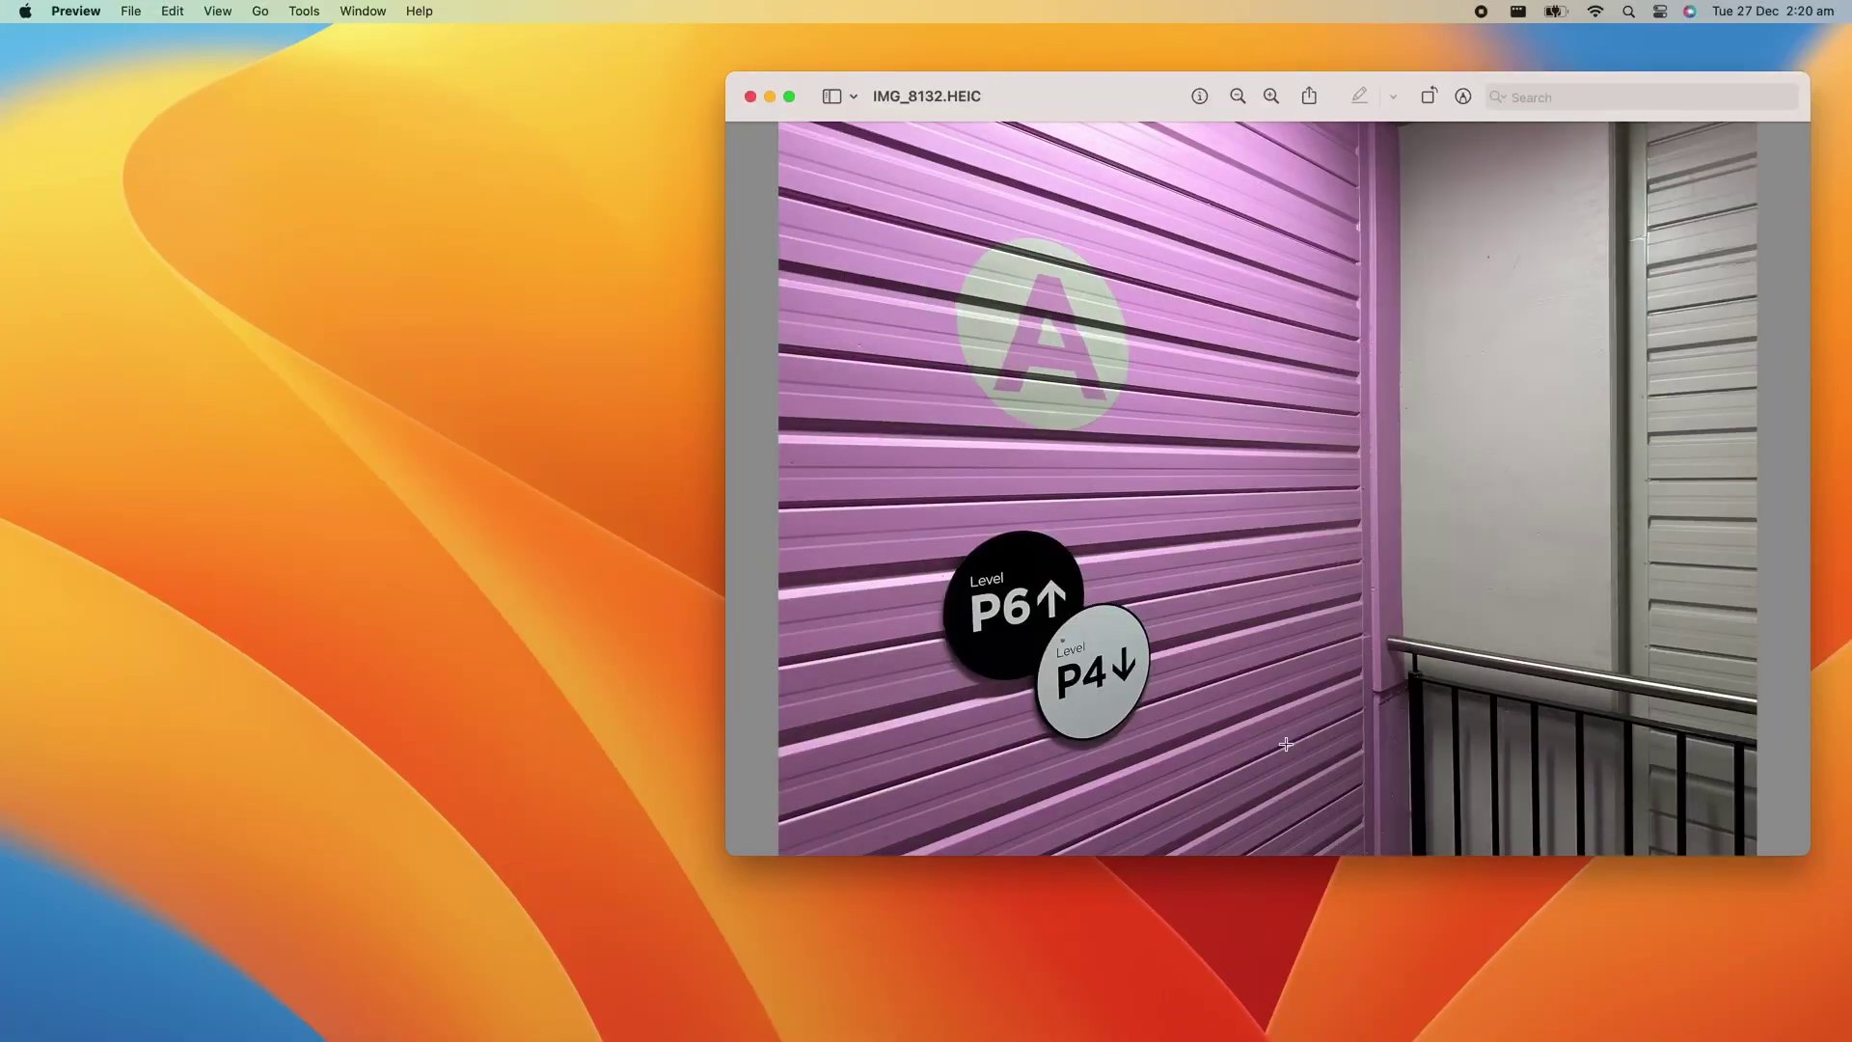
{"action": "key", "text": "super+Tab"}
{"action": "key", "text": "super+Tab"}
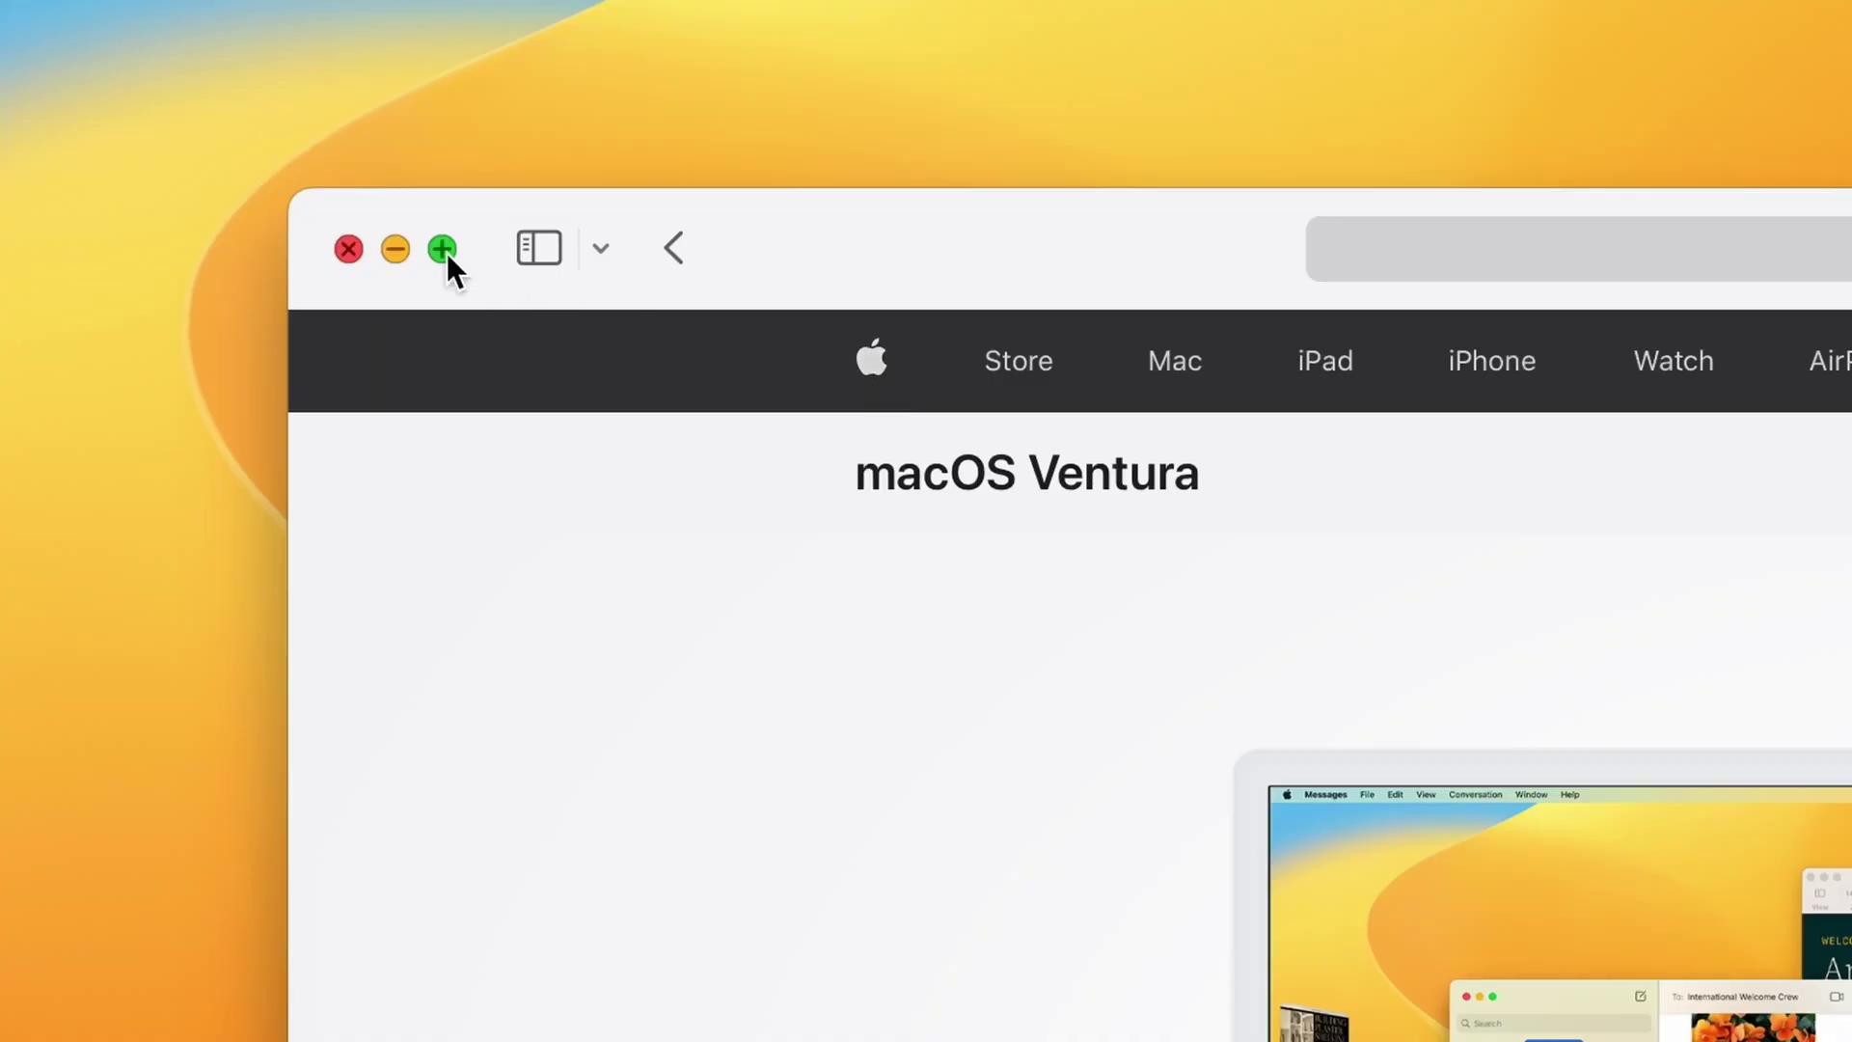
{"action": "mouse_move", "coordinate": [443, 251]}
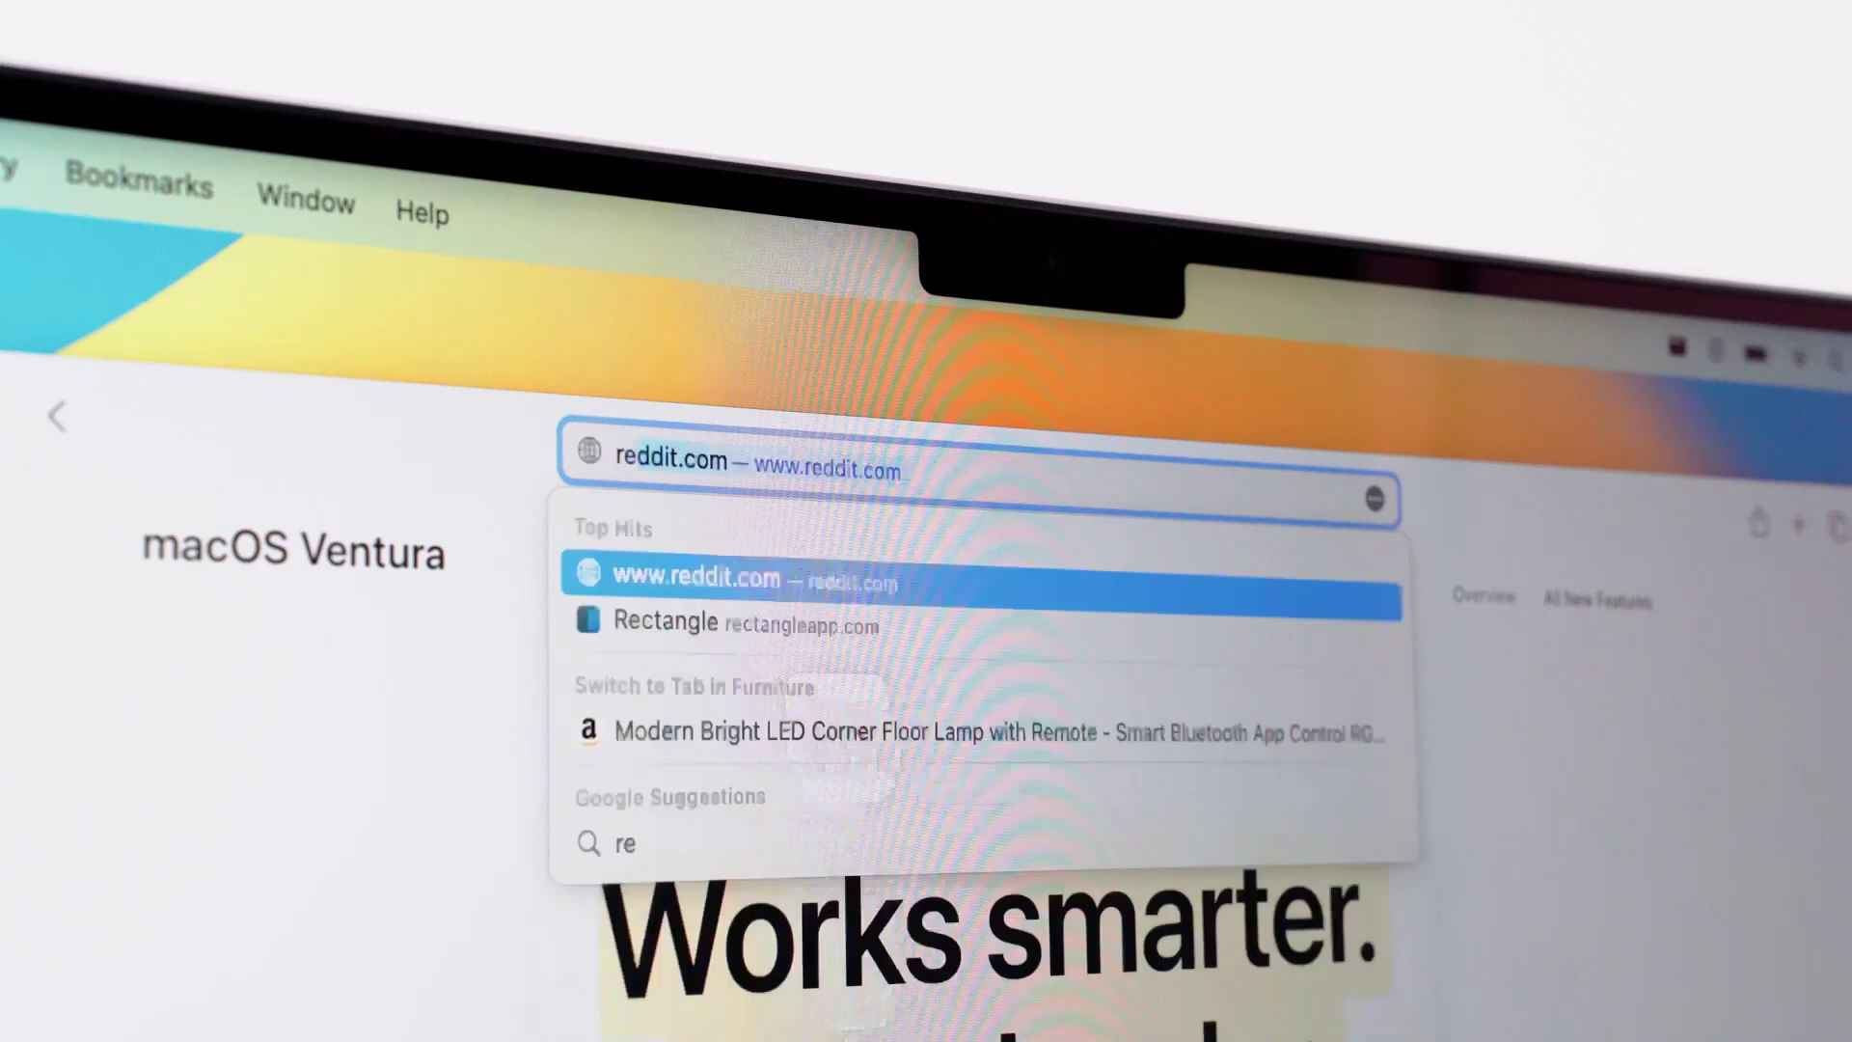
Load rectangleapp.com, snap Safari to the right half, and set the top-right snap area action.
{"action": "type", "text": "ctangl"}
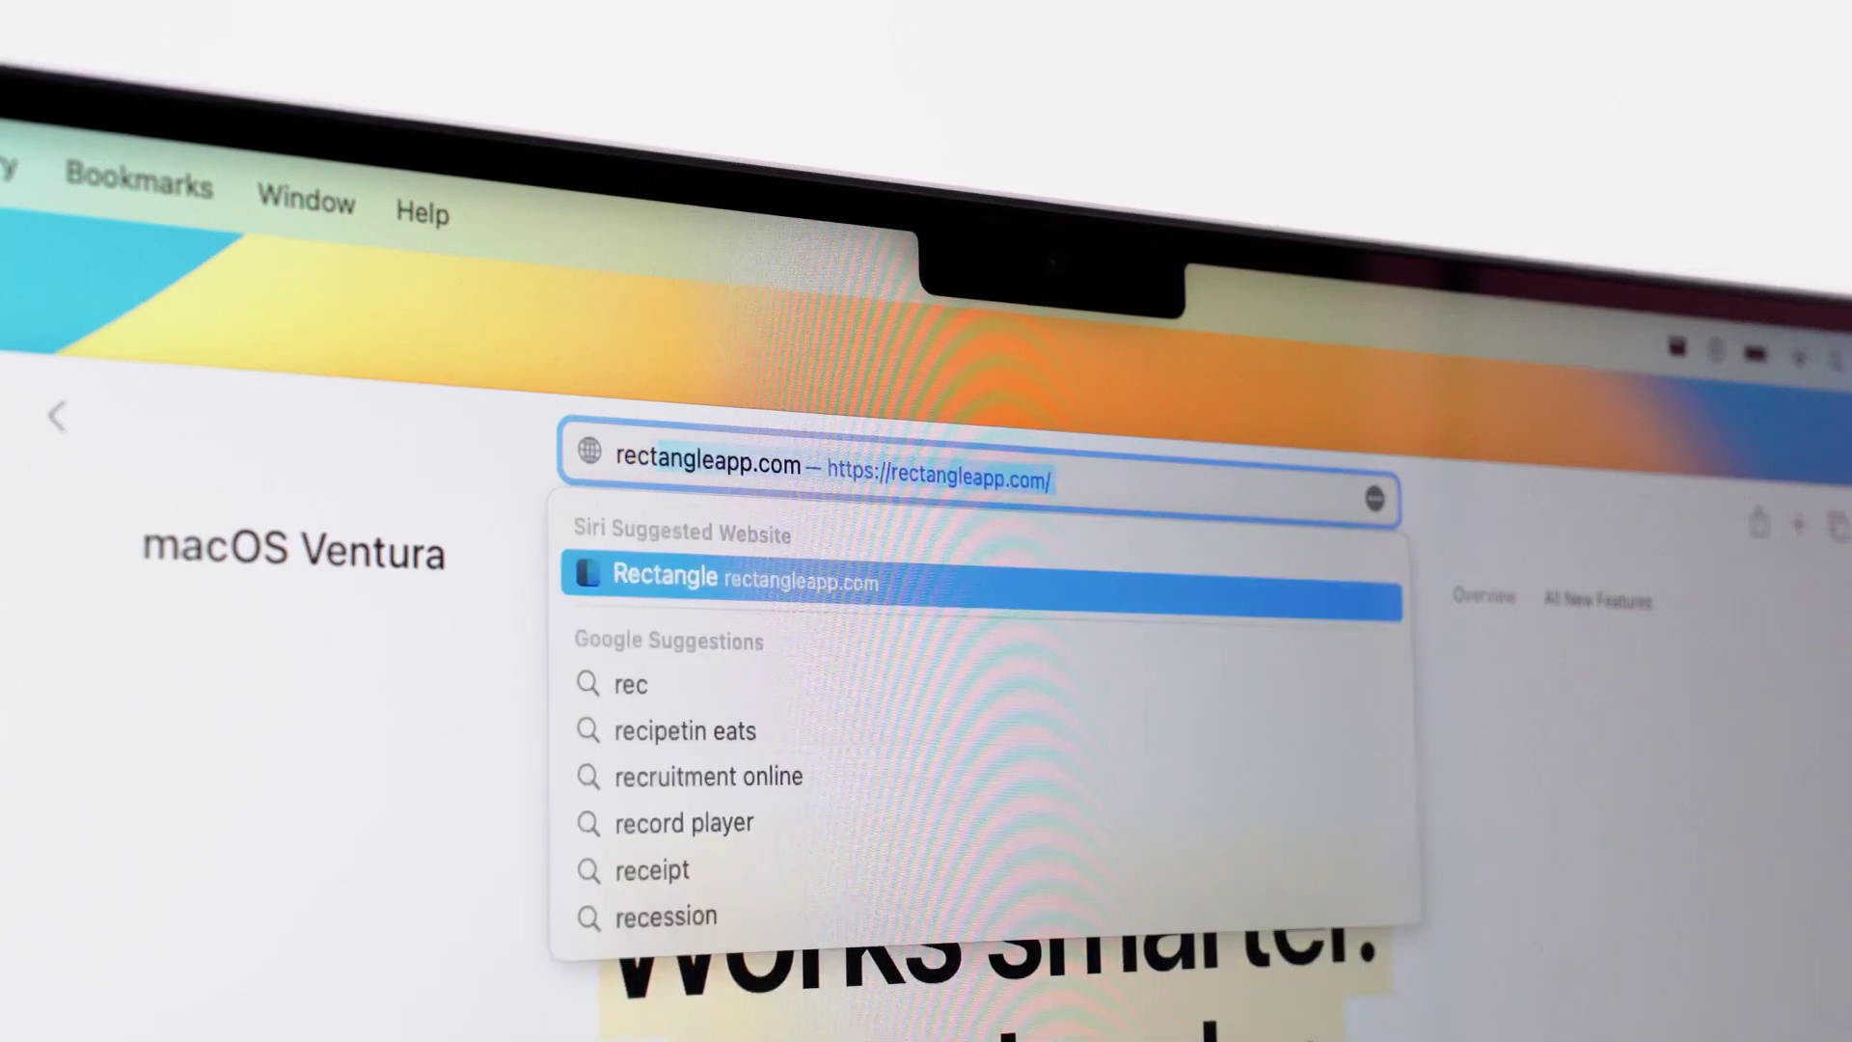
{"action": "type", "text": "eapp.com"}
{"action": "key", "text": "Return"}
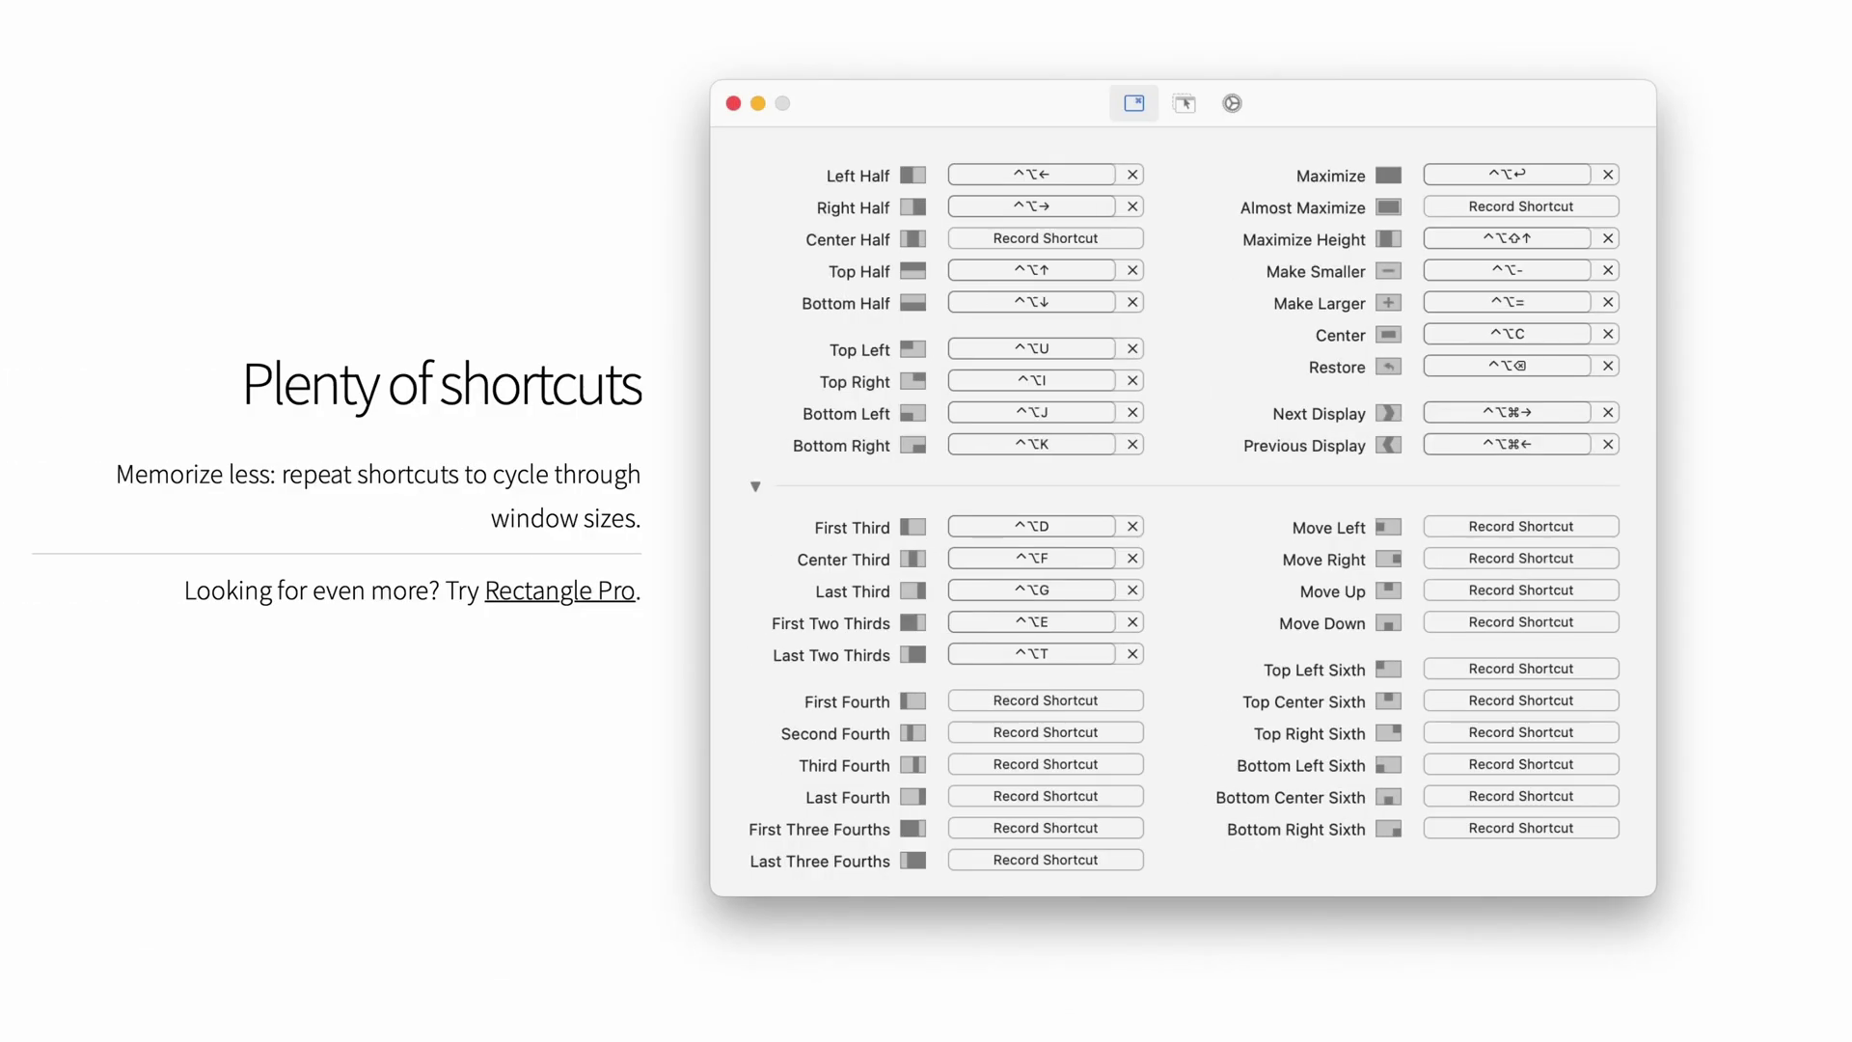
{"action": "scroll", "coordinate": [926, 521], "scroll_direction": "down", "scroll_amount": 10}
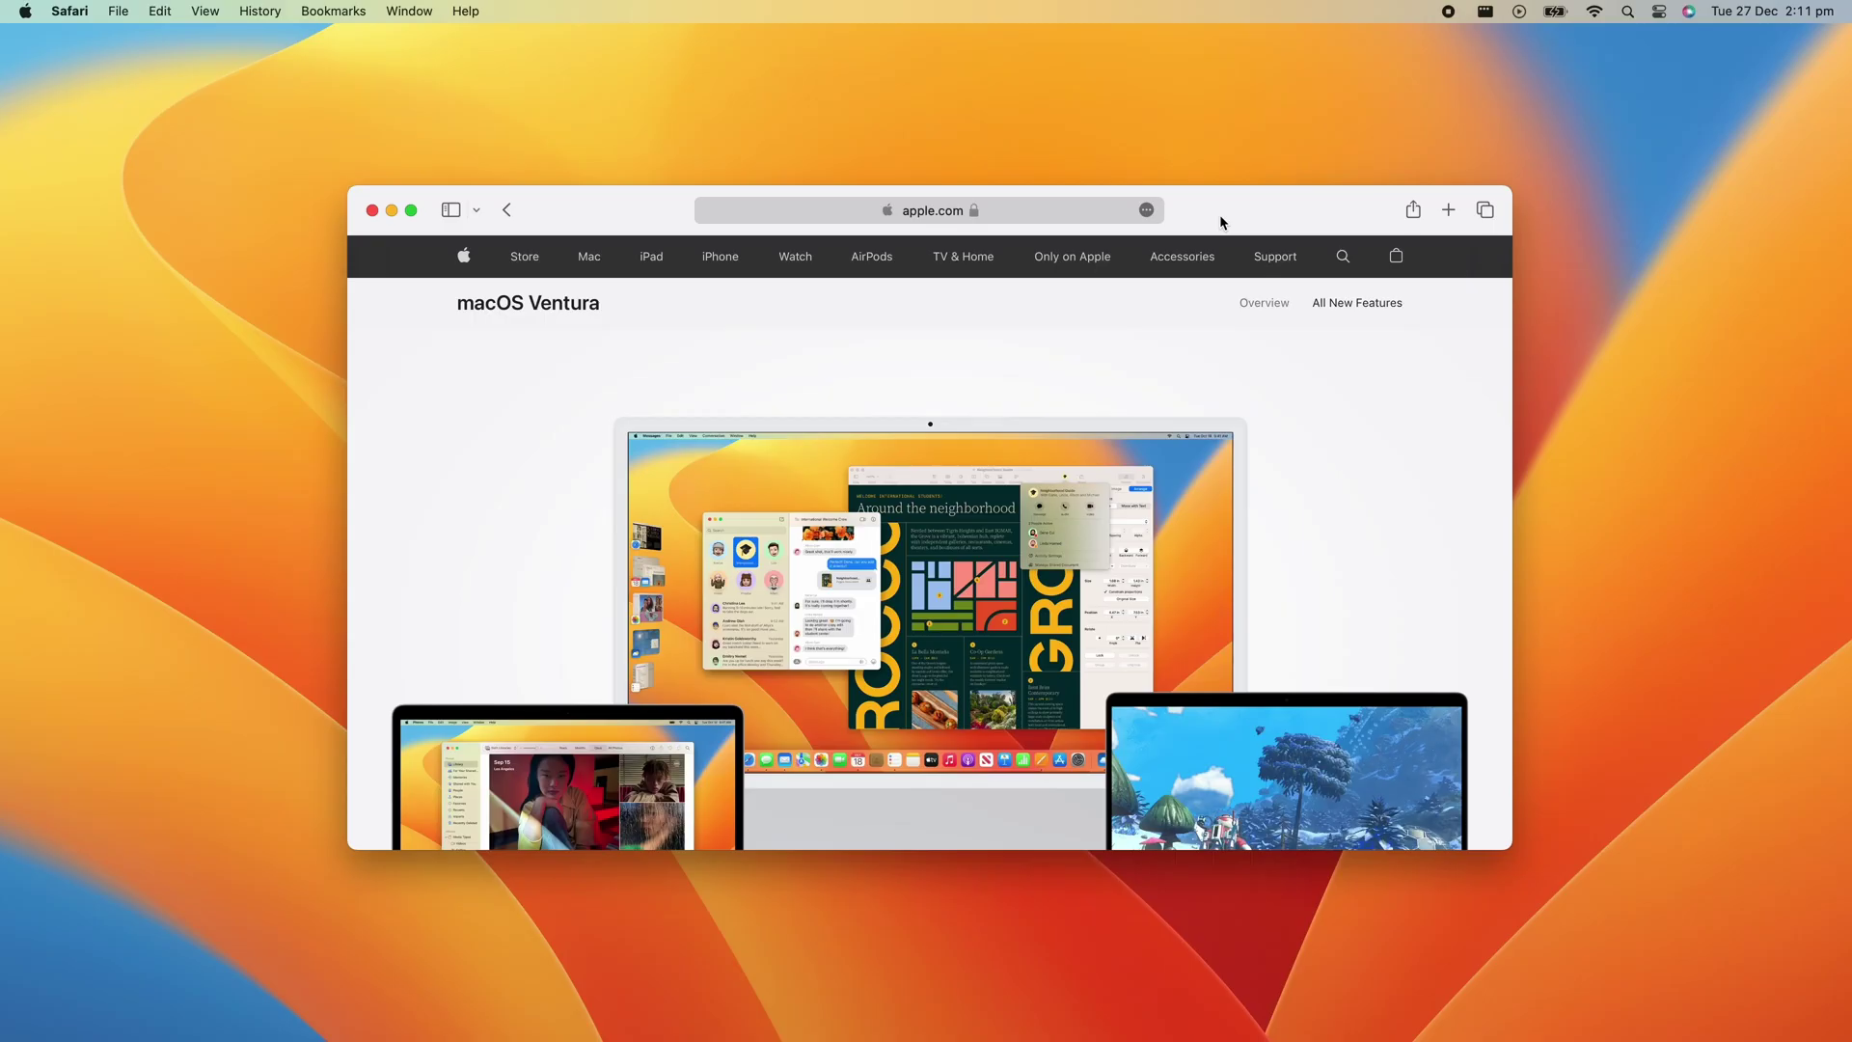
{"action": "left_click_drag", "start_coordinate": [1220, 222], "coordinate": [1847, 461]}
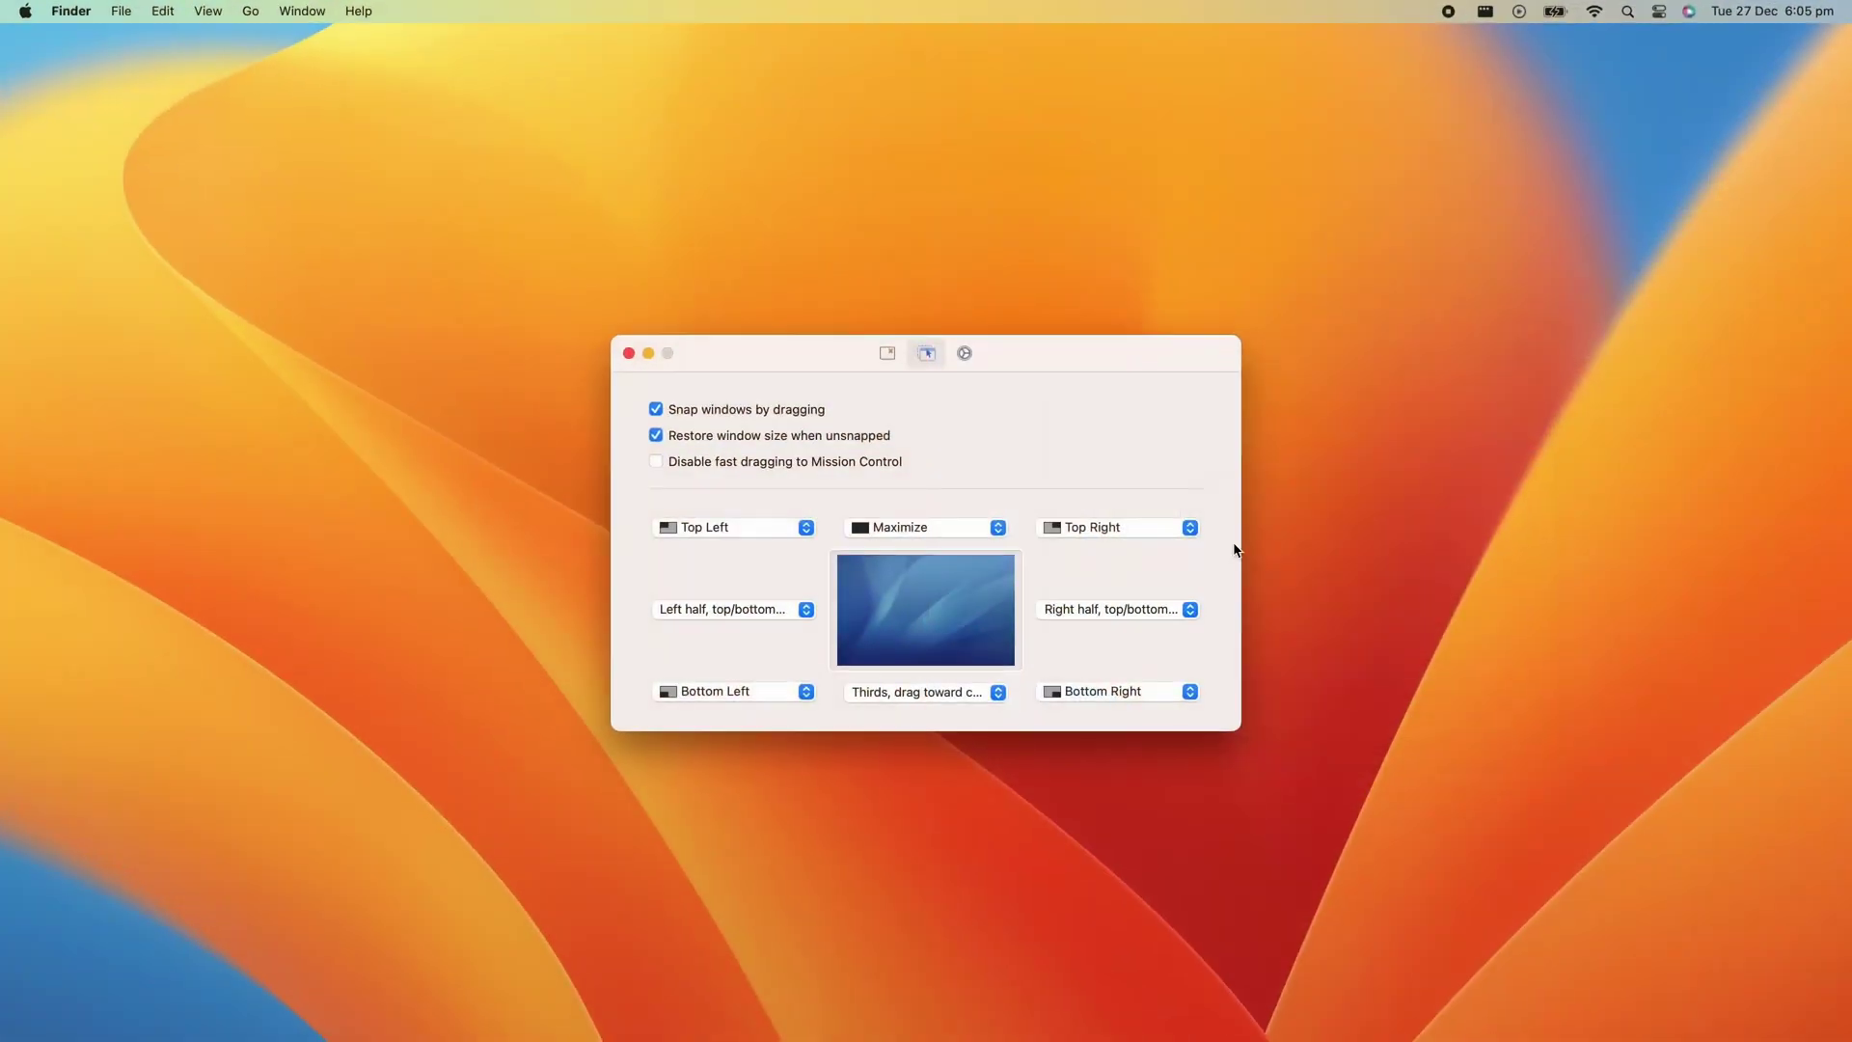
{"action": "left_click", "coordinate": [1155, 533]}
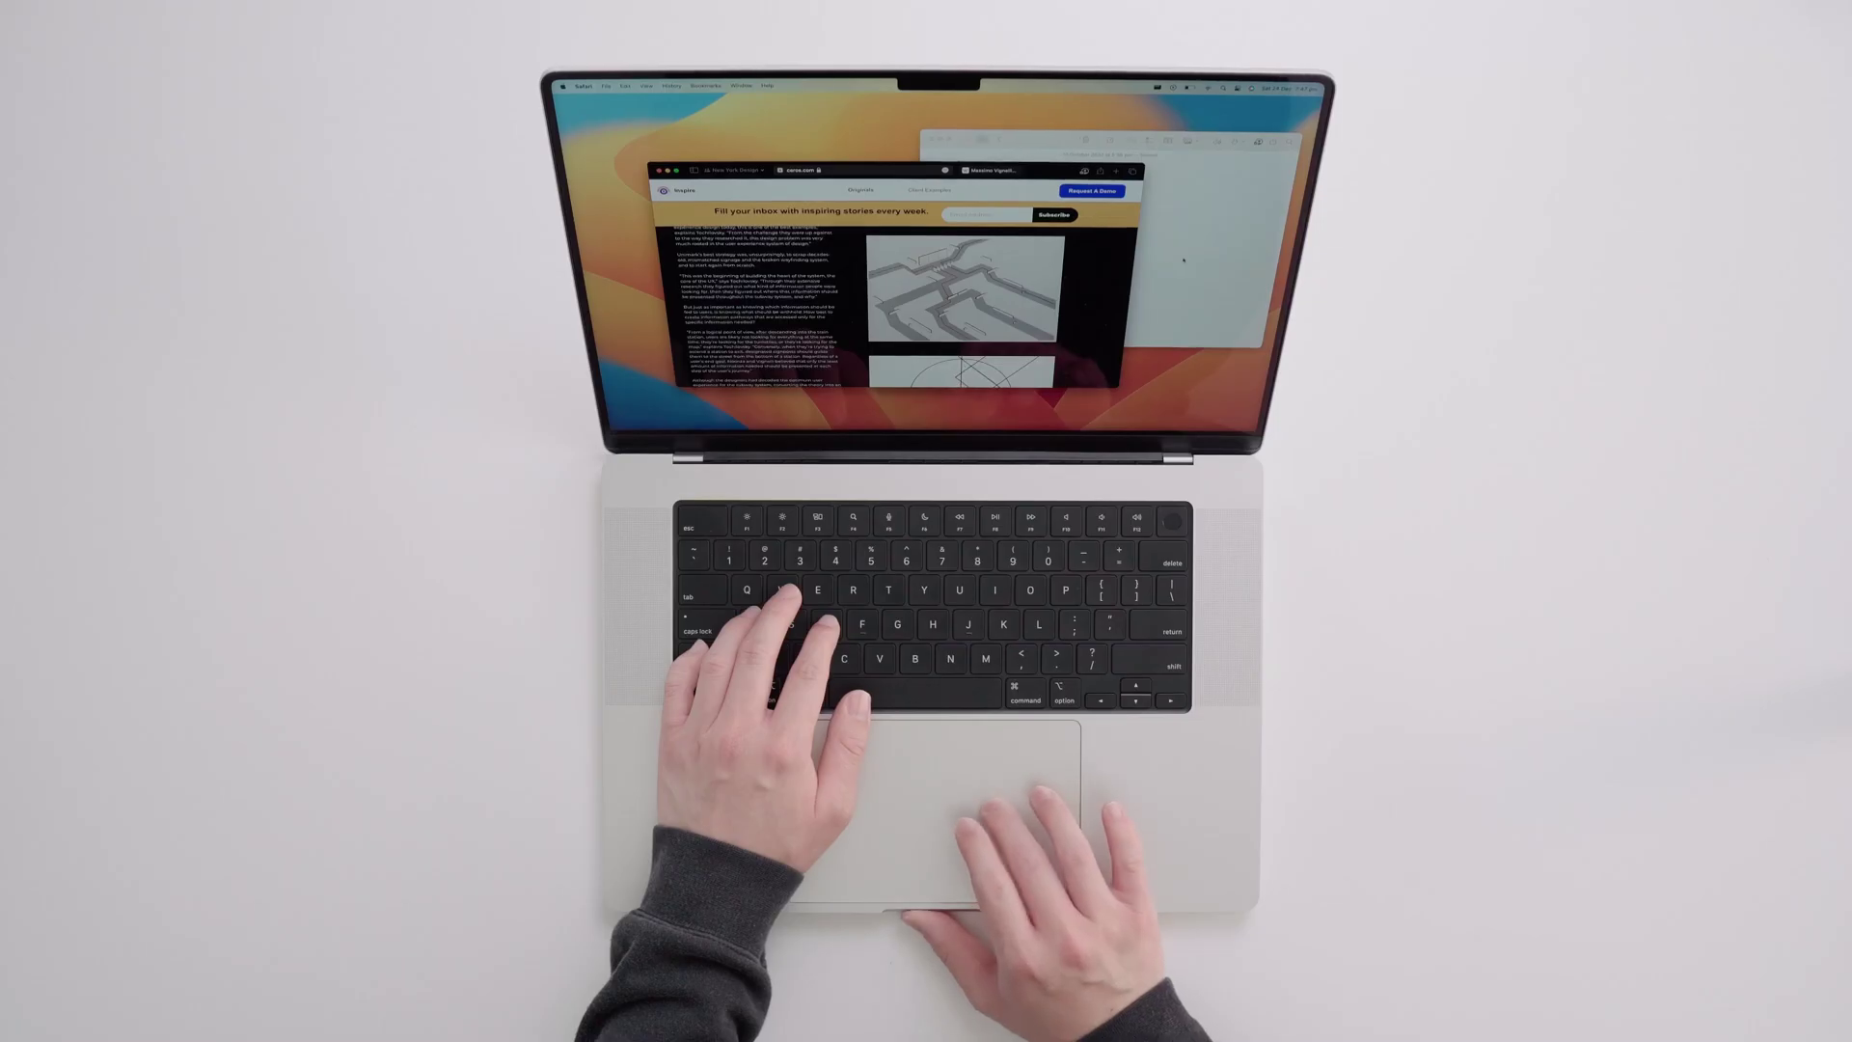
Snap Notes to the right half and Safari to the left half with Rectangle shortcuts.
{"action": "key", "text": "ctrl+shift+g"}
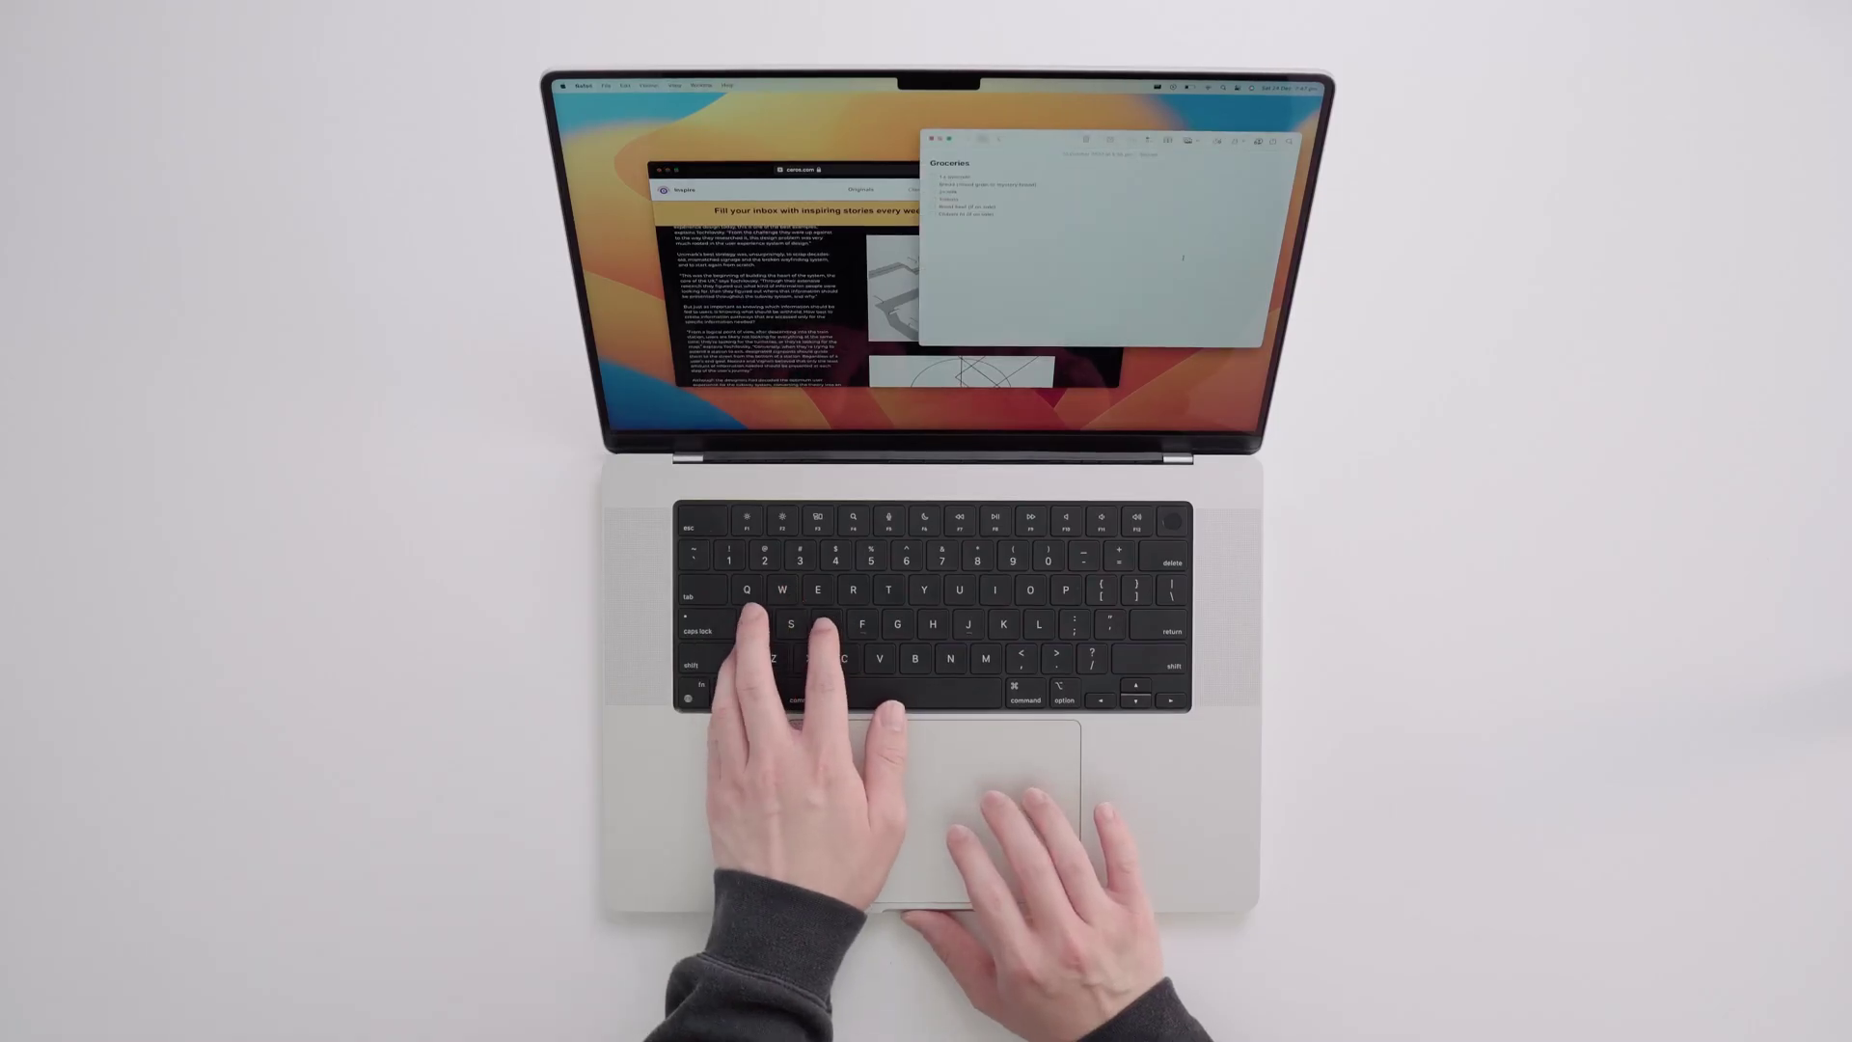
{"action": "key", "text": "ctrl+alt+Right"}
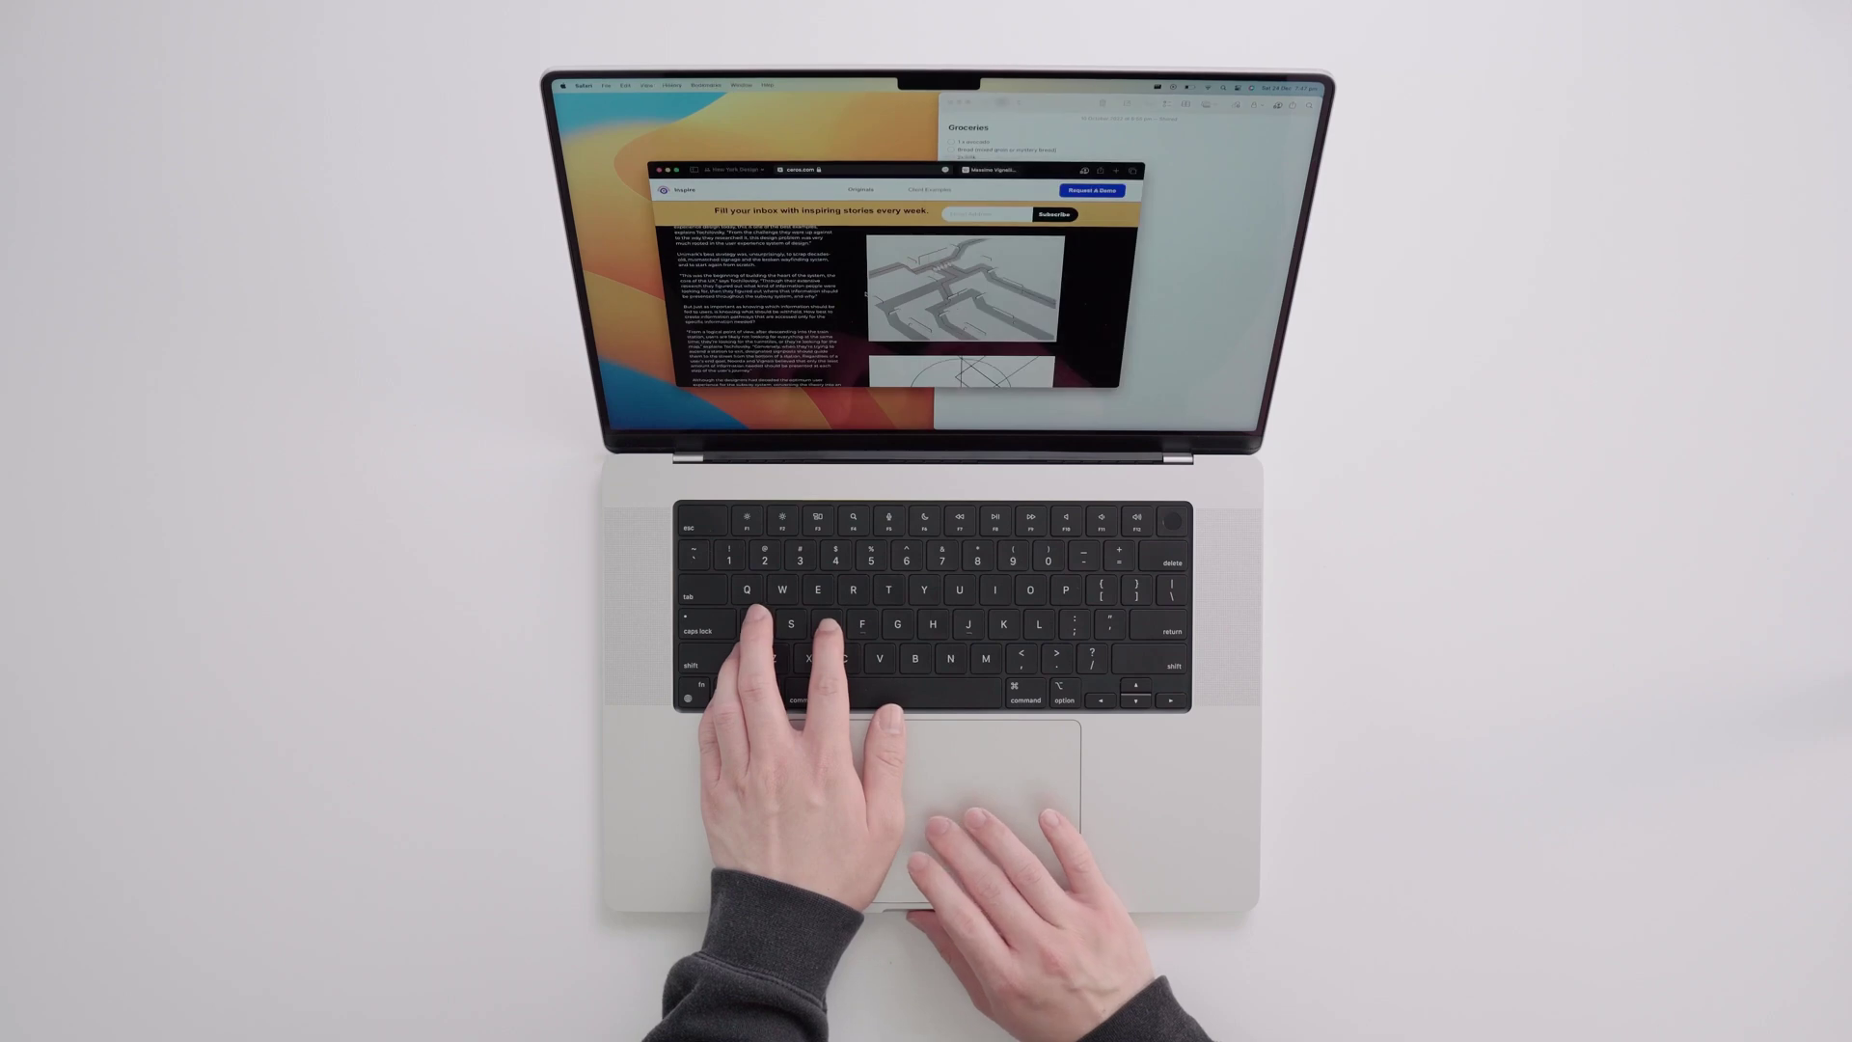
{"action": "key", "text": "ctrl+shift+a"}
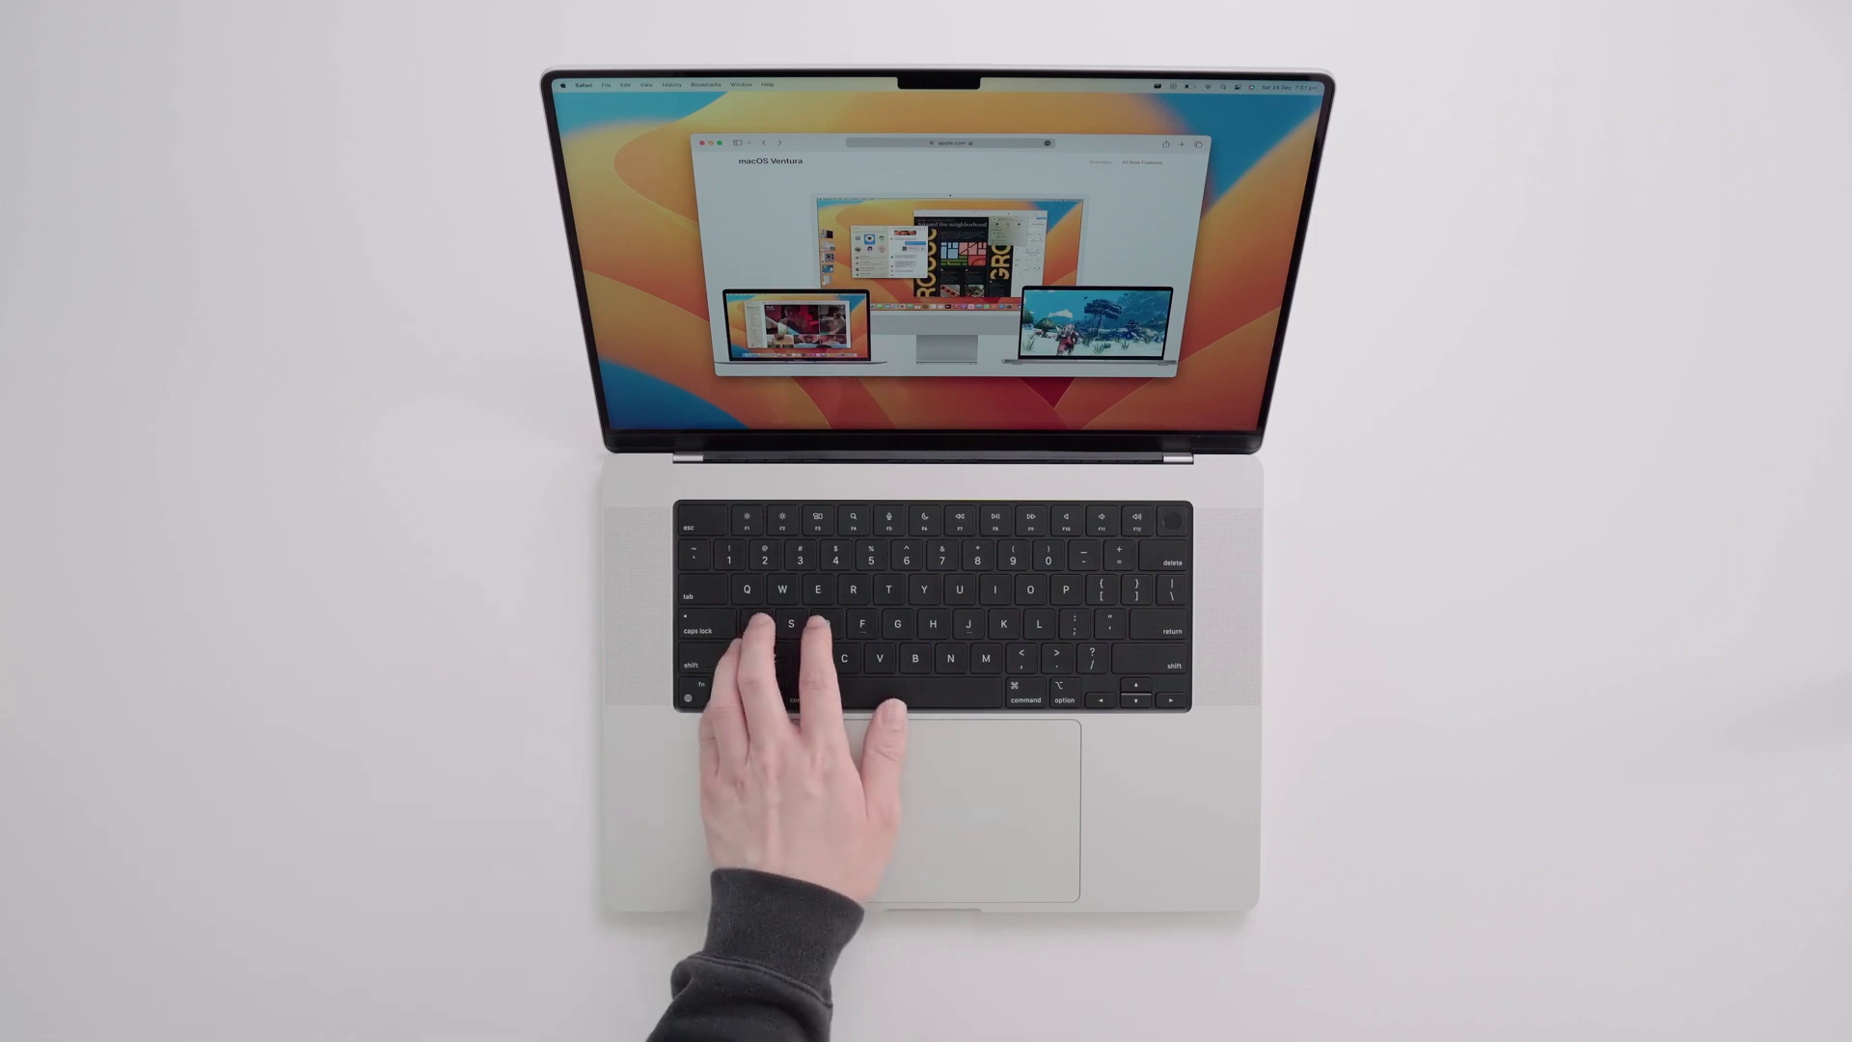
Move Safari through left, right, bottom and top halves, then maximize it full screen.
{"action": "key", "text": "ctrl+alt+Left"}
{"action": "key", "text": "ctrl+alt+Right"}
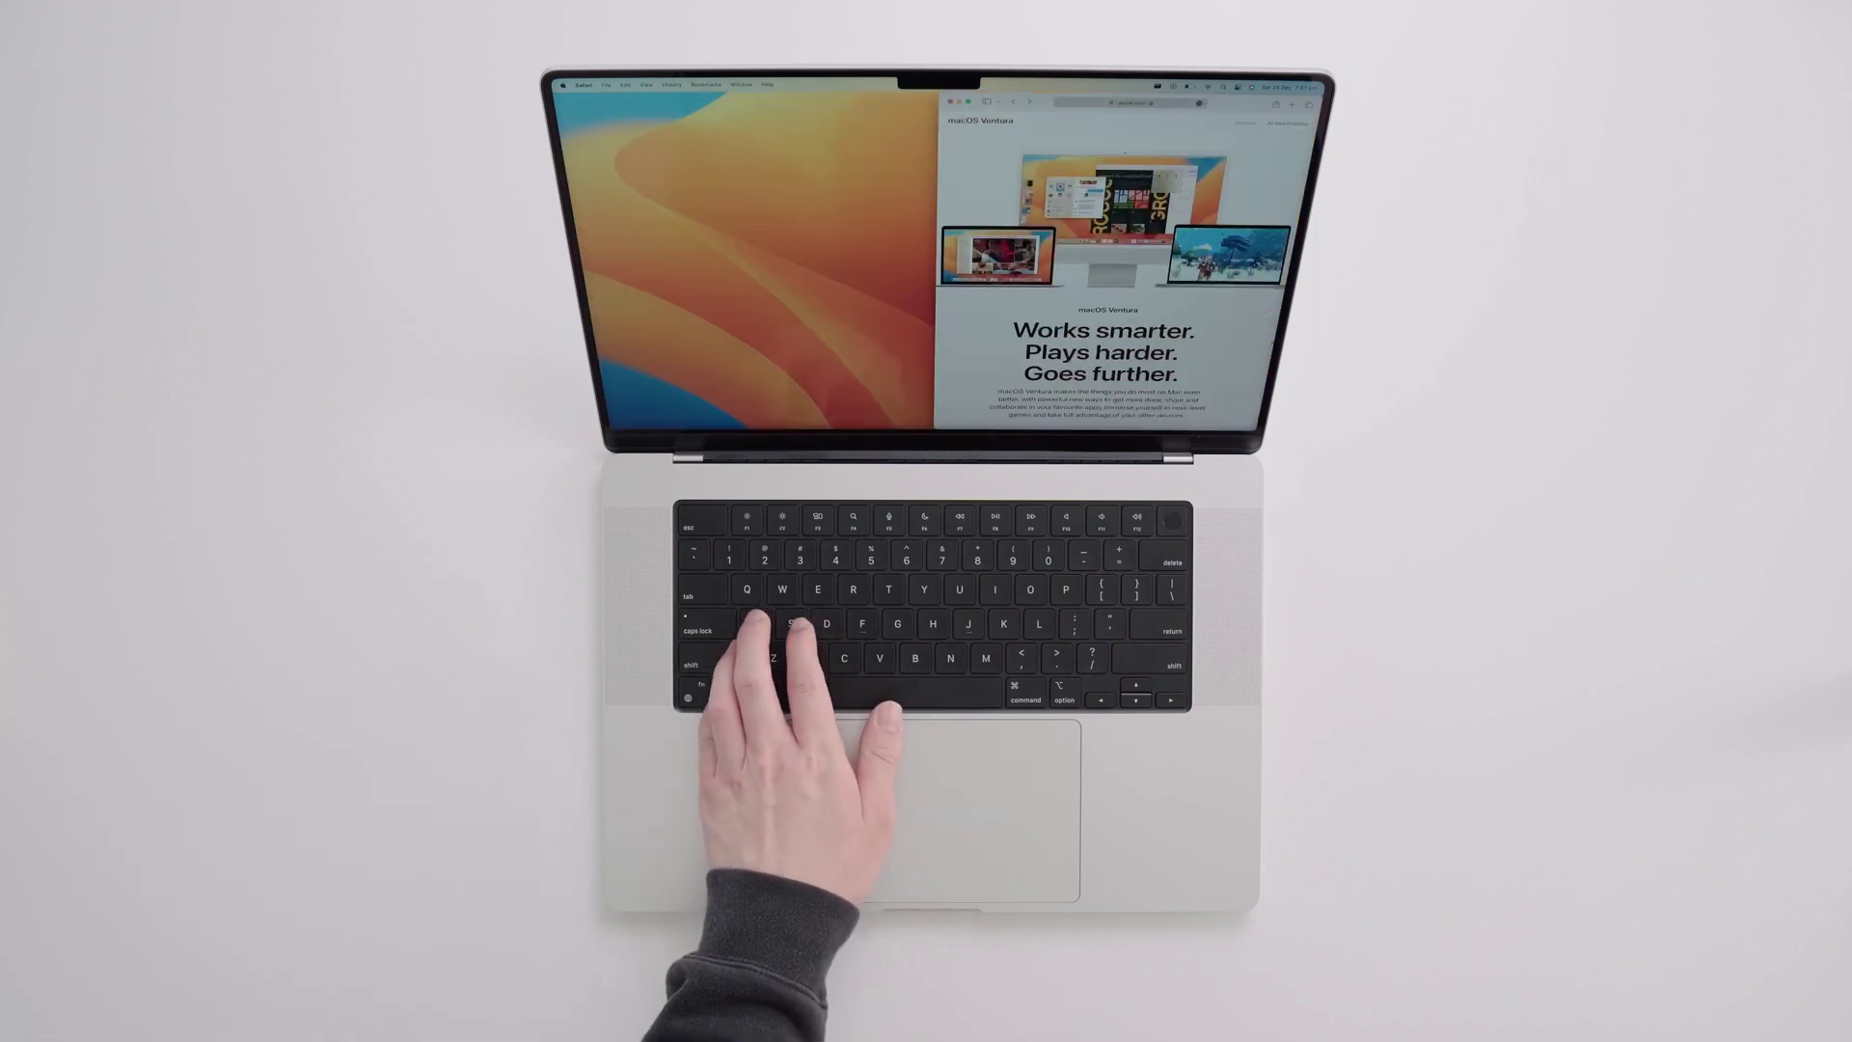
{"action": "key", "text": "ctrl+alt+Down"}
{"action": "key", "text": "ctrl+alt+Up"}
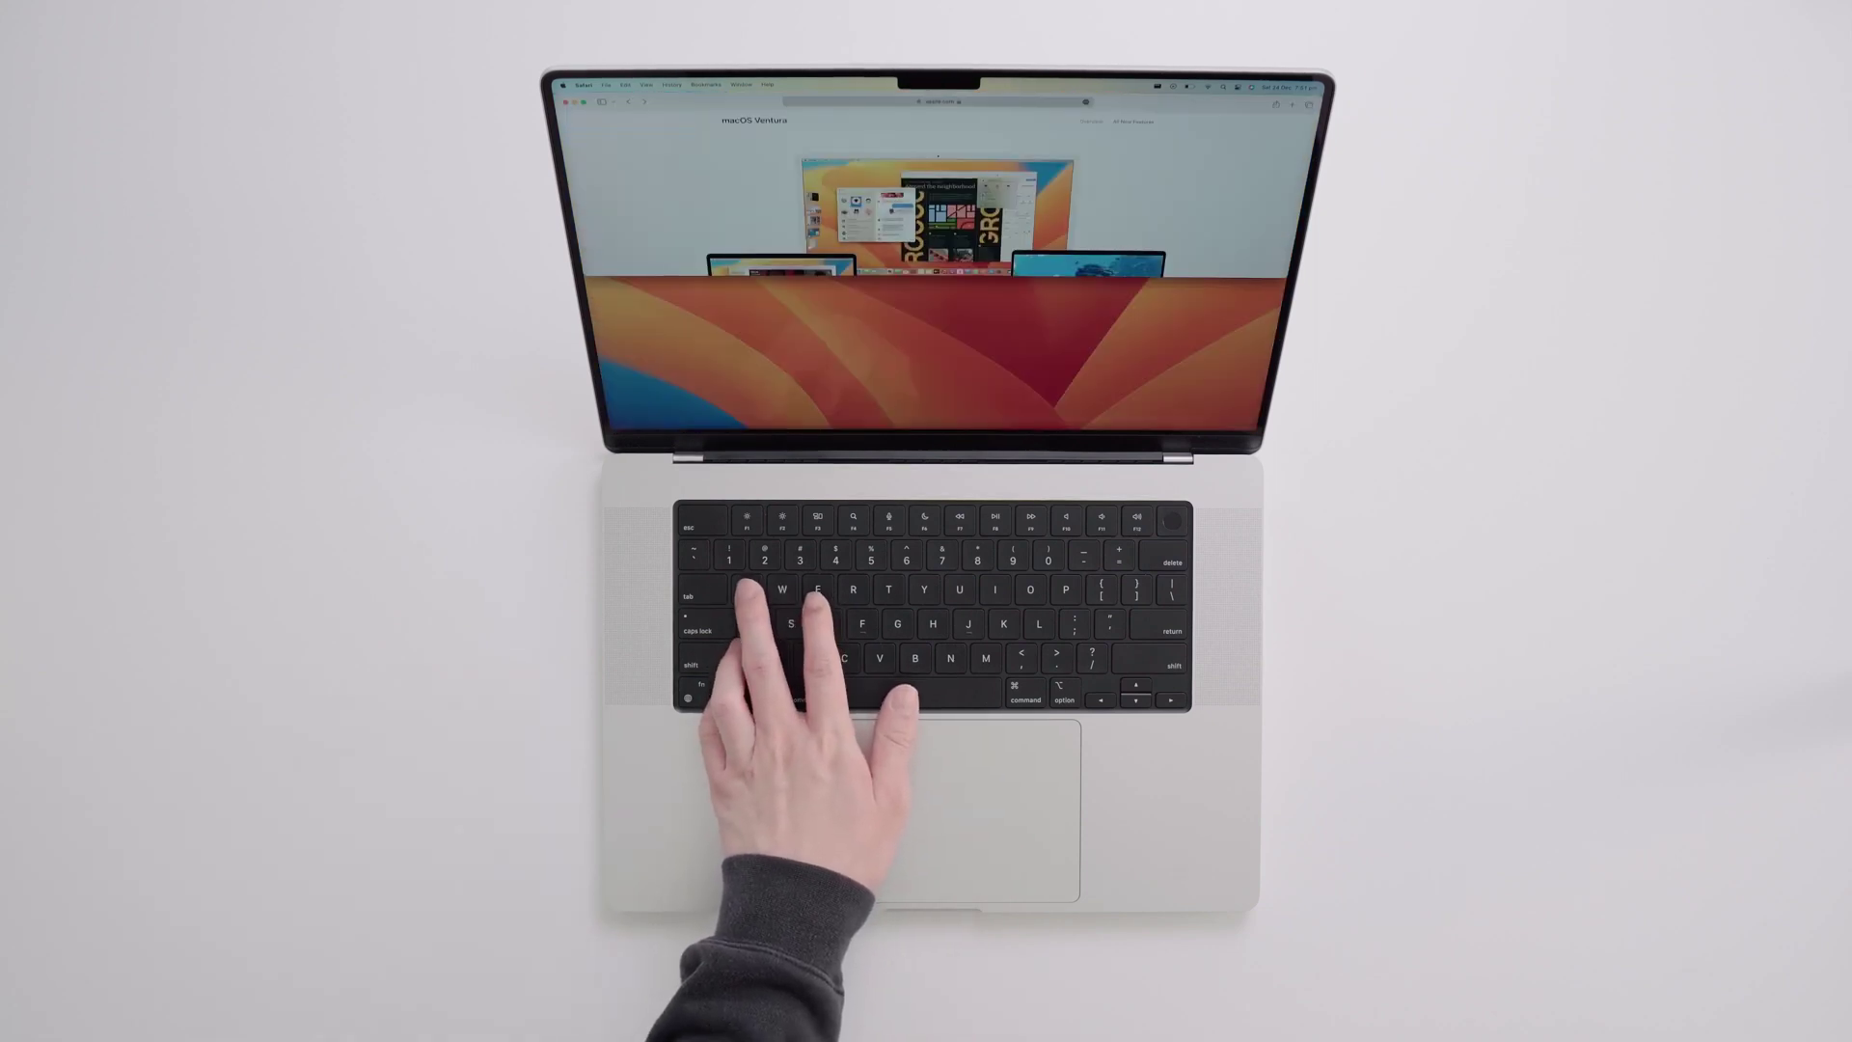
{"action": "key", "text": "ctrl+alt+Return"}
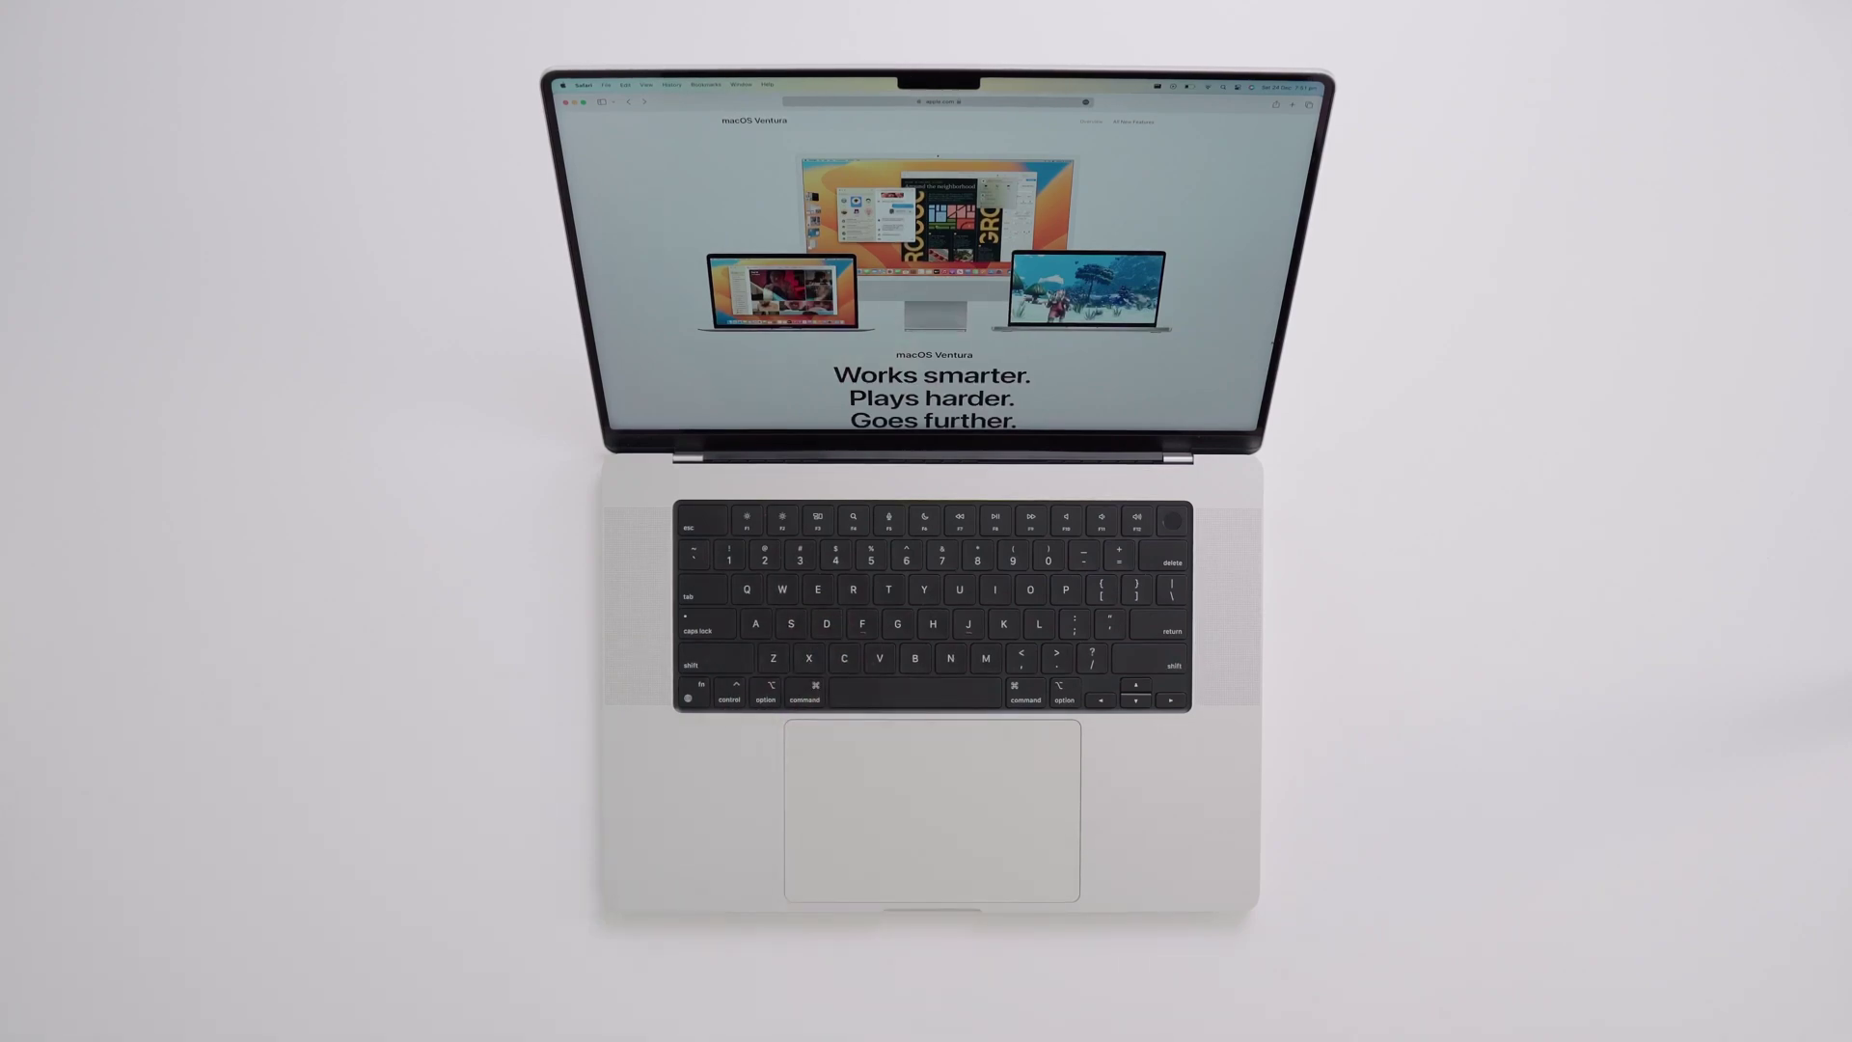